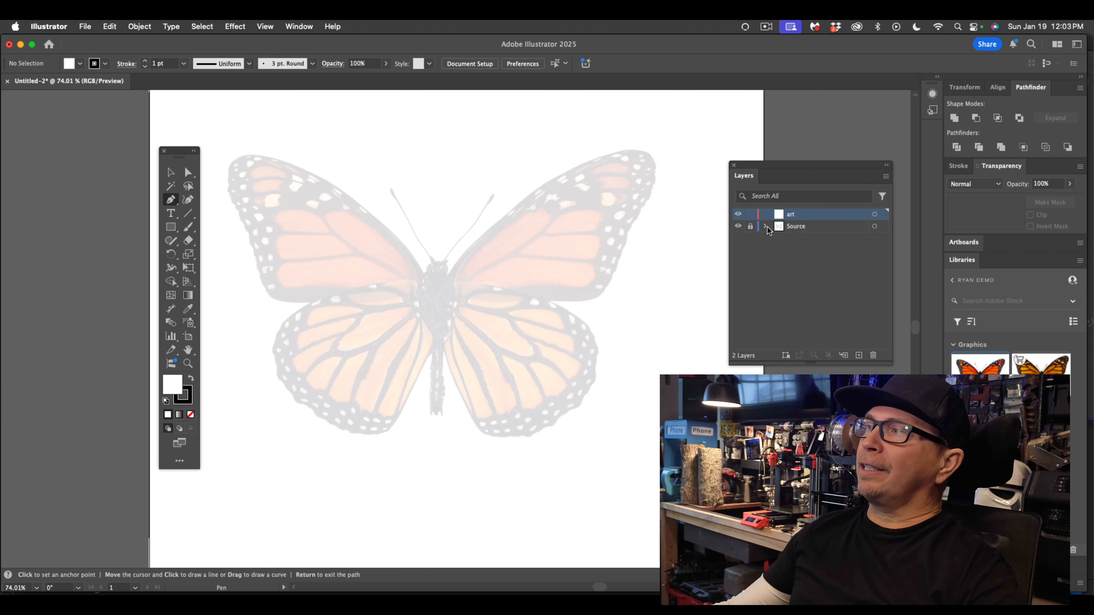
Step: Dock the floating Layers panel with the other panels, directly above the Stroke and Transparency group
{"action": "mouse_move", "coordinate": [754, 173]}
{"action": "left_mouse_down"}
{"action": "mouse_move", "coordinate": [1013, 190]}
{"action": "mouse_move", "coordinate": [980, 163]}
{"action": "left_mouse_up"}
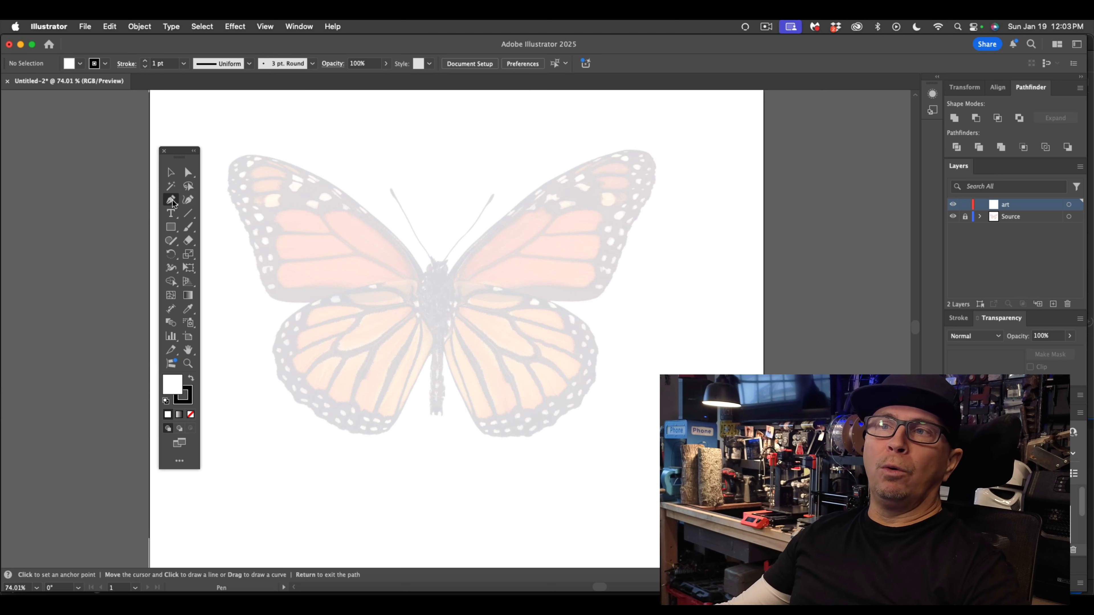
Step: Draw a closed rounded shape with four smooth anchor points above the butterfly's antennae using the Pen tool
{"action": "left_click_drag", "start_coordinate": [434, 137], "coordinate": [470, 137]}
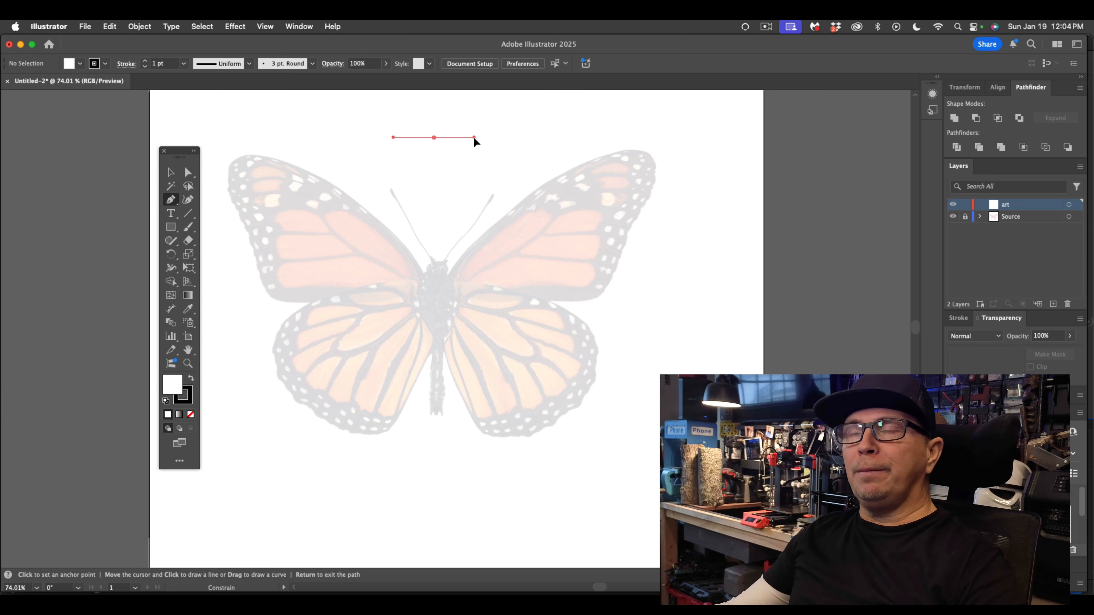
{"action": "left_click_drag", "start_coordinate": [475, 138], "coordinate": [468, 137]}
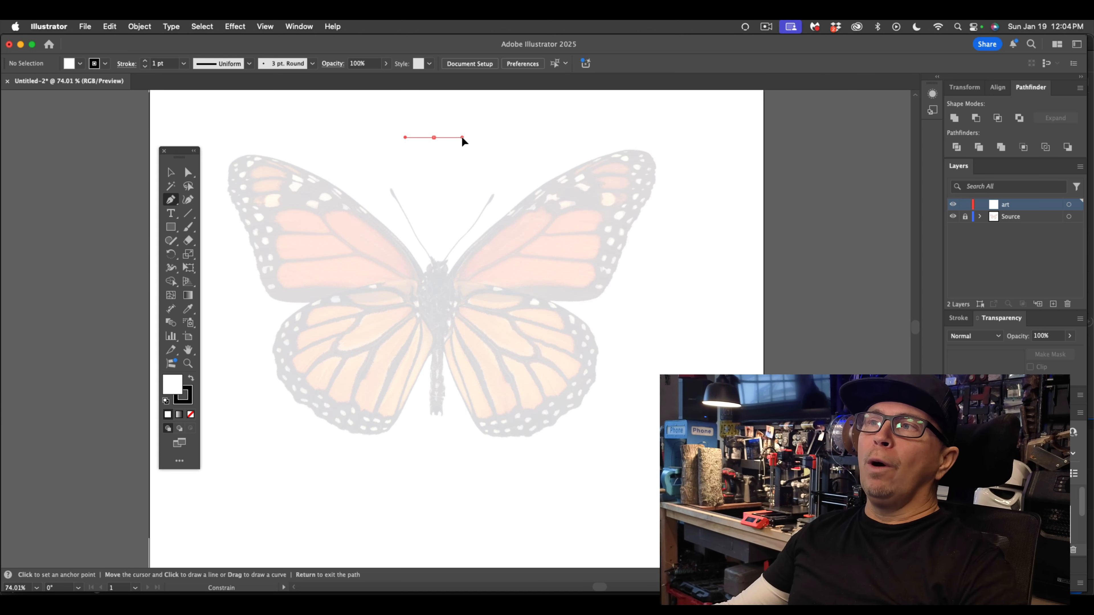
{"action": "left_click_drag", "start_coordinate": [463, 137], "coordinate": [464, 115]}
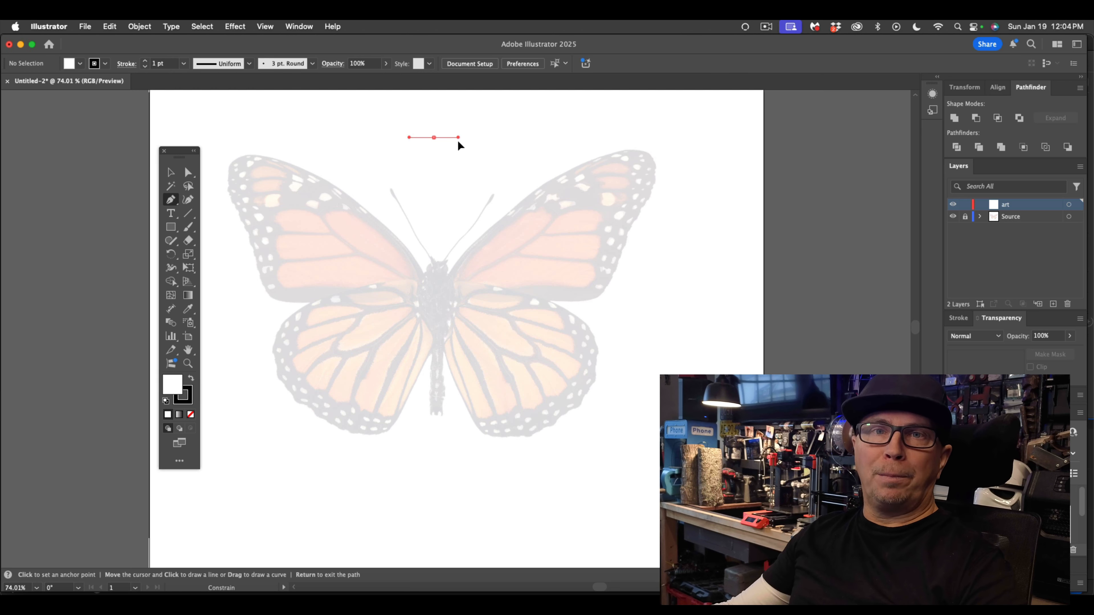
{"action": "left_click_drag", "start_coordinate": [458, 141], "coordinate": [458, 140]}
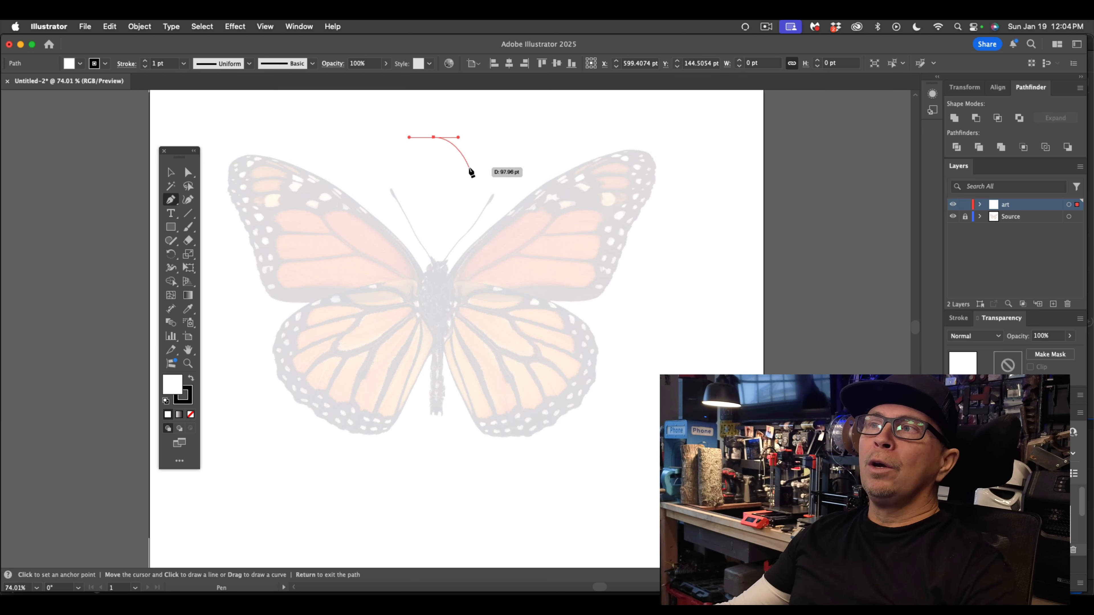
{"action": "left_click_drag", "start_coordinate": [470, 162], "coordinate": [466, 177]}
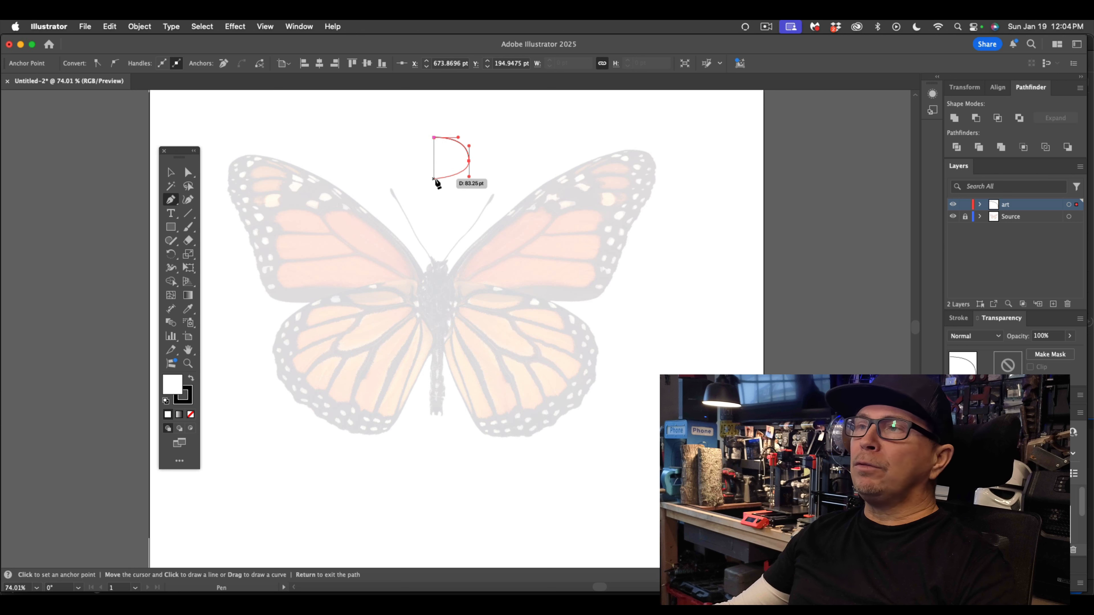
{"action": "left_click_drag", "start_coordinate": [435, 177], "coordinate": [449, 134]}
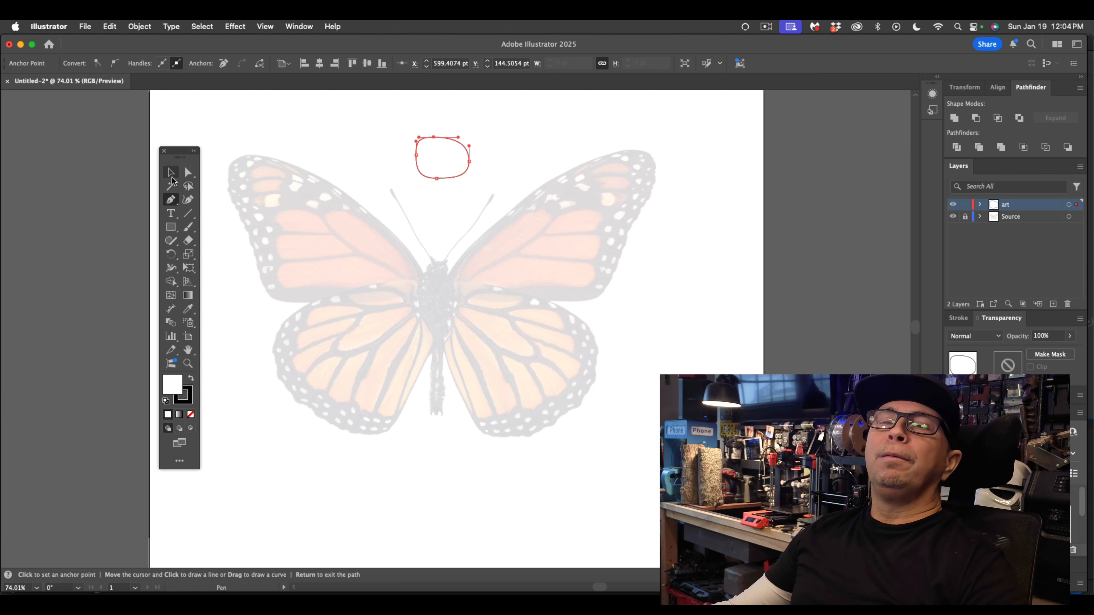
Step: Reposition the pen-drawn shape's anchor points with Direct Selection to make its outline closer to a circle
{"action": "left_click", "coordinate": [187, 172]}
{"action": "left_click", "coordinate": [374, 136]}
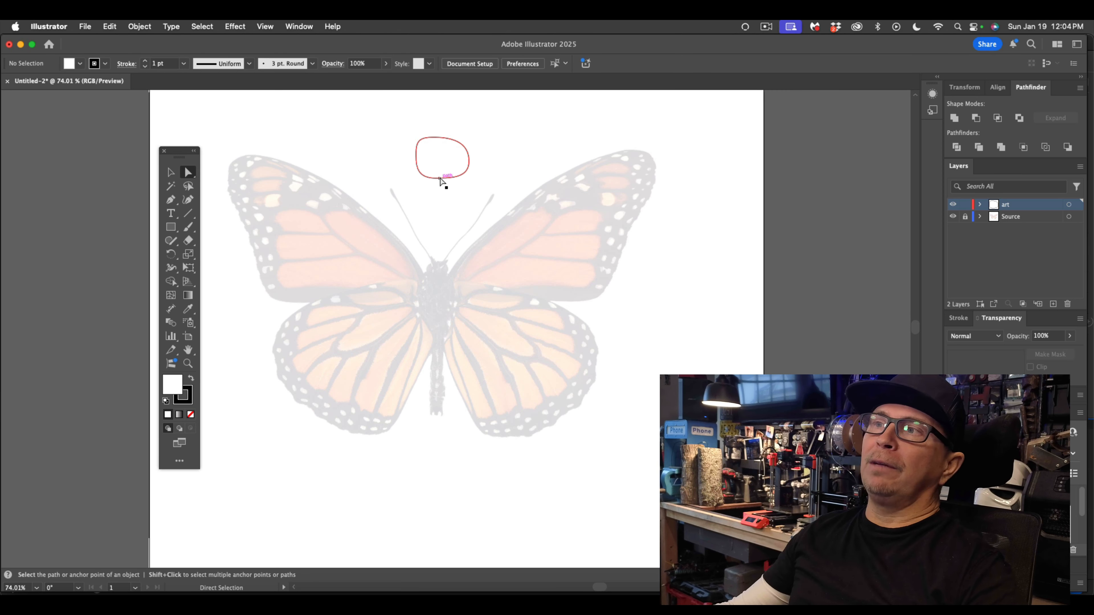
{"action": "left_click", "coordinate": [442, 182]}
{"action": "left_click_drag", "start_coordinate": [432, 142], "coordinate": [443, 132]}
{"action": "left_click_drag", "start_coordinate": [440, 178], "coordinate": [440, 186]}
{"action": "scroll", "coordinate": [434, 154], "scroll_direction": "up", "scroll_amount": 5}
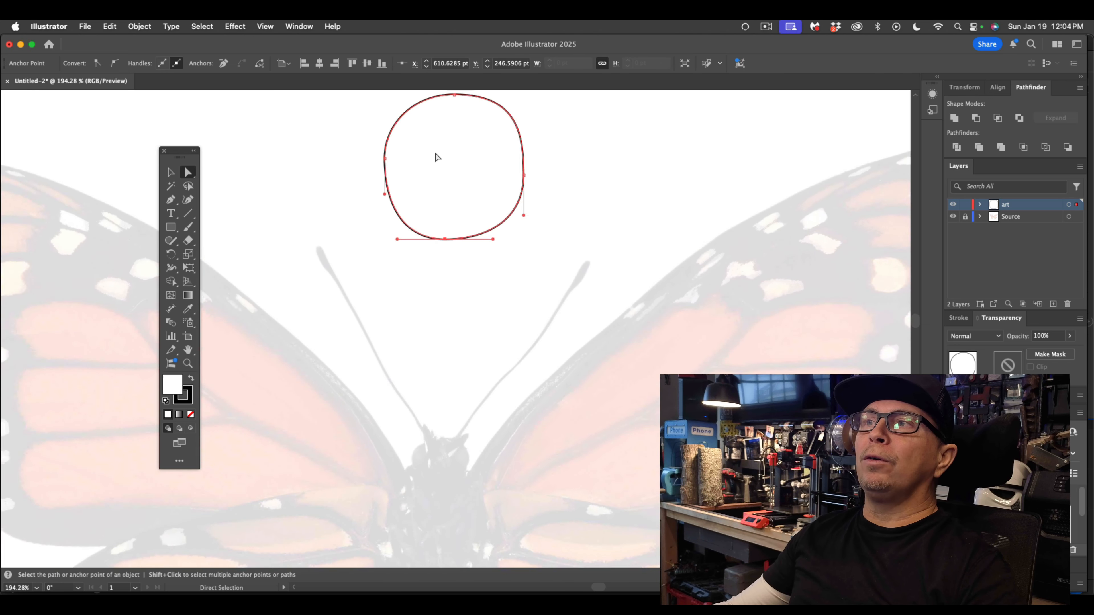
{"action": "mouse_move", "coordinate": [498, 265]}
{"action": "left_mouse_down"}
{"action": "mouse_move", "coordinate": [515, 253]}
{"action": "mouse_move", "coordinate": [499, 257]}
{"action": "left_mouse_up"}
{"action": "left_click_drag", "start_coordinate": [360, 249], "coordinate": [352, 254]}
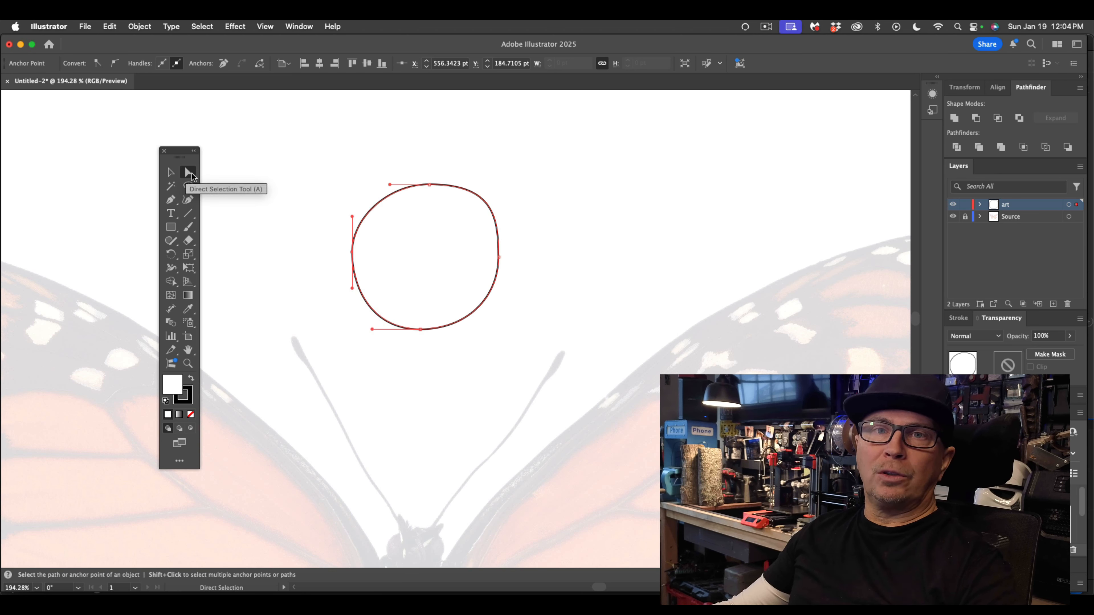
{"action": "left_click_drag", "start_coordinate": [429, 185], "coordinate": [421, 185]}
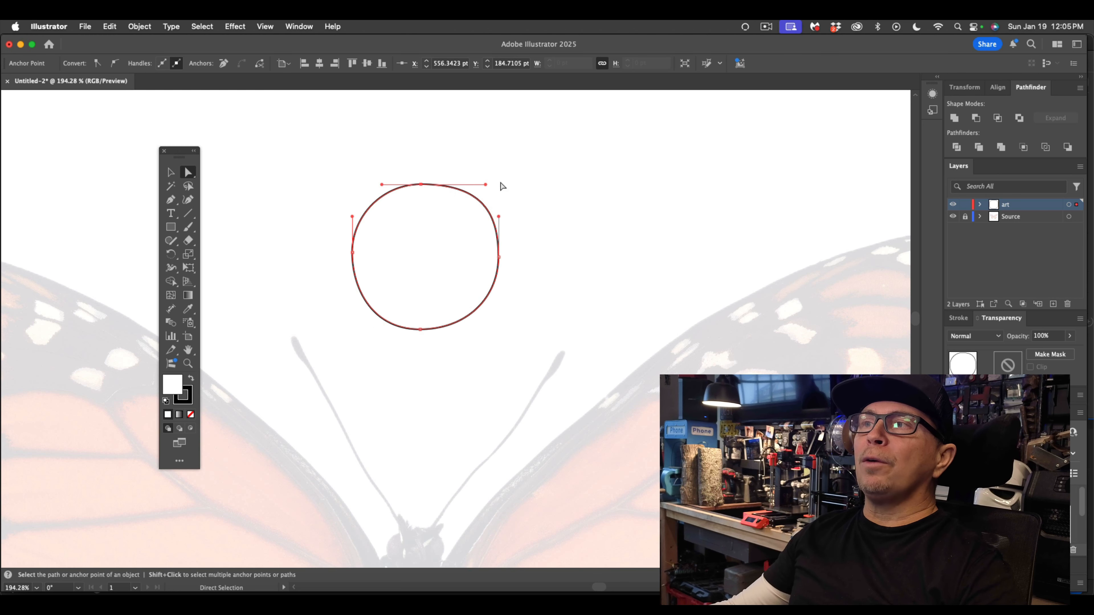
{"action": "left_click", "coordinate": [524, 183]}
{"action": "key", "text": "super+0"}
{"action": "scroll", "coordinate": [524, 183], "scroll_direction": "up", "scroll_amount": 5}
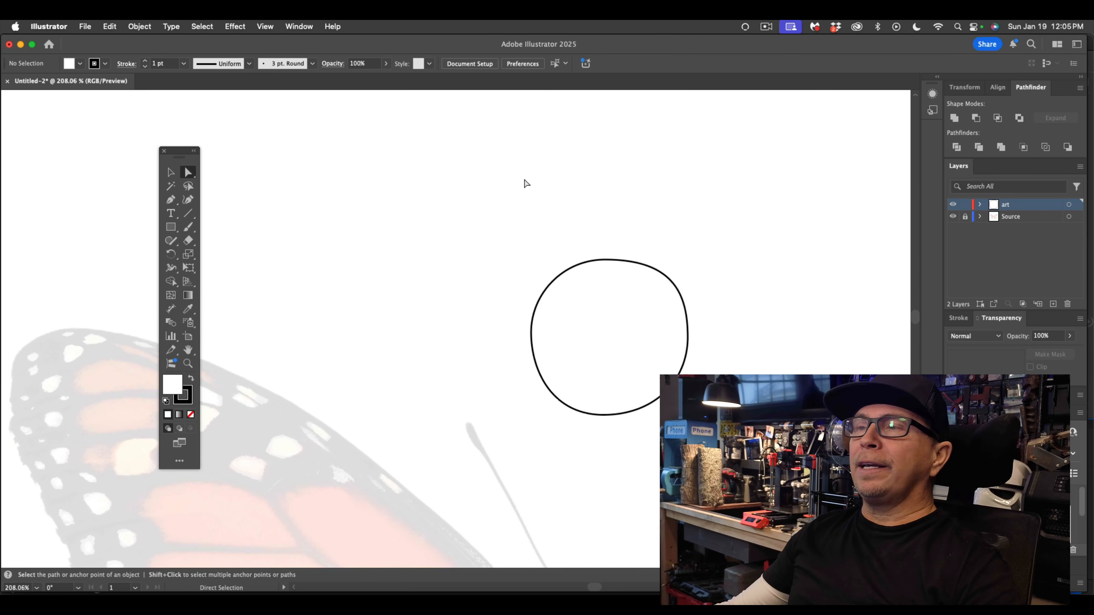
Step: Draw a circle about 111 pt in diameter with the Ellipse tool, beside the pen-drawn shape
{"action": "left_click", "coordinate": [171, 200]}
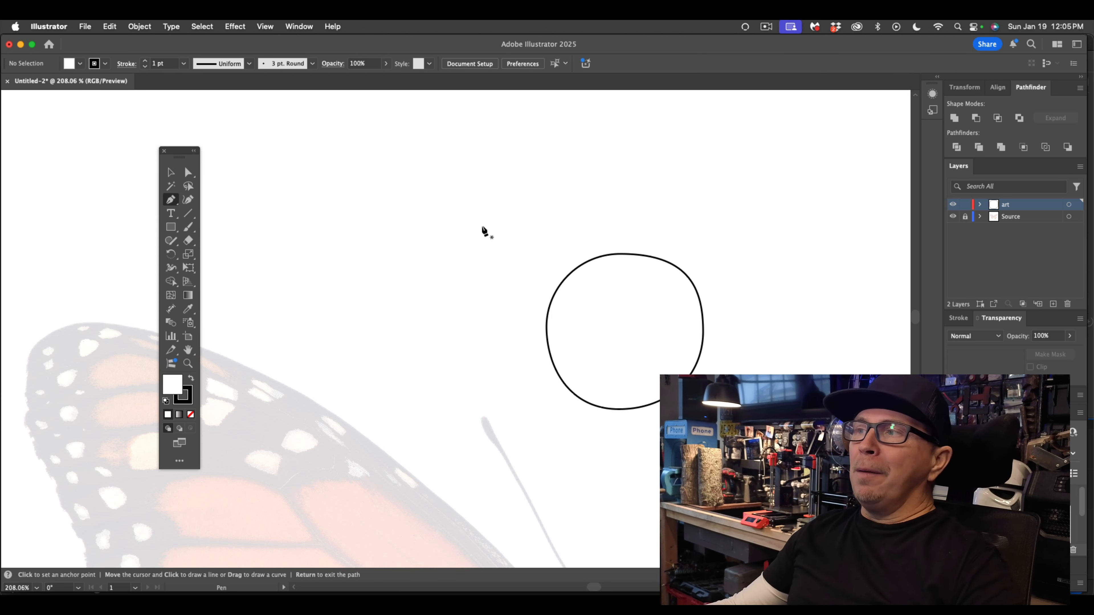
{"action": "left_click", "coordinate": [171, 229]}
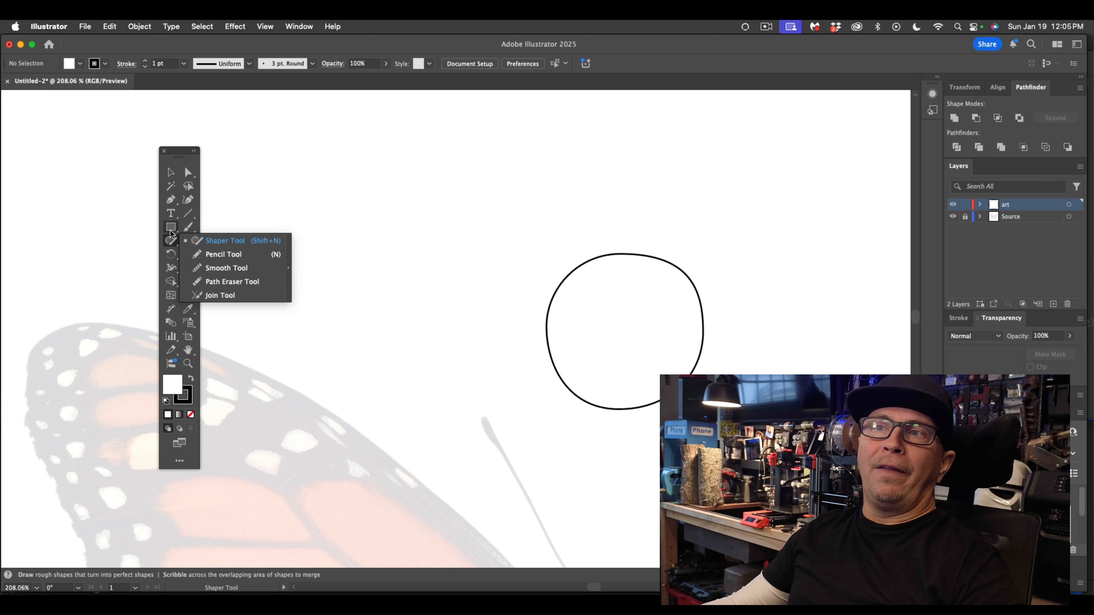
{"action": "left_click", "coordinate": [171, 231]}
{"action": "left_click", "coordinate": [224, 254]}
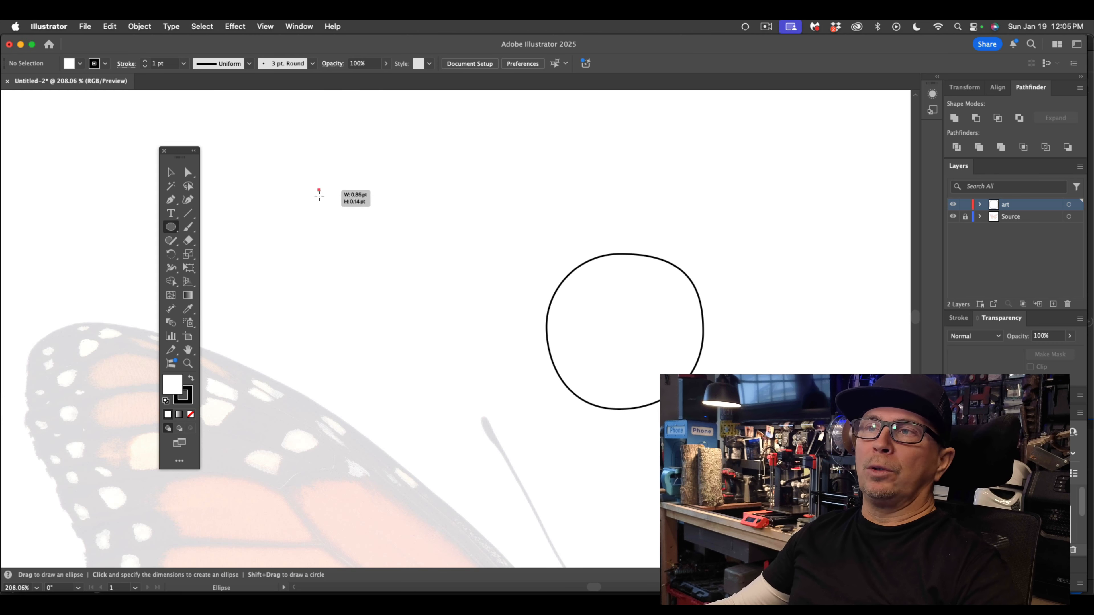
{"action": "left_click_drag", "start_coordinate": [318, 190], "coordinate": [452, 338]}
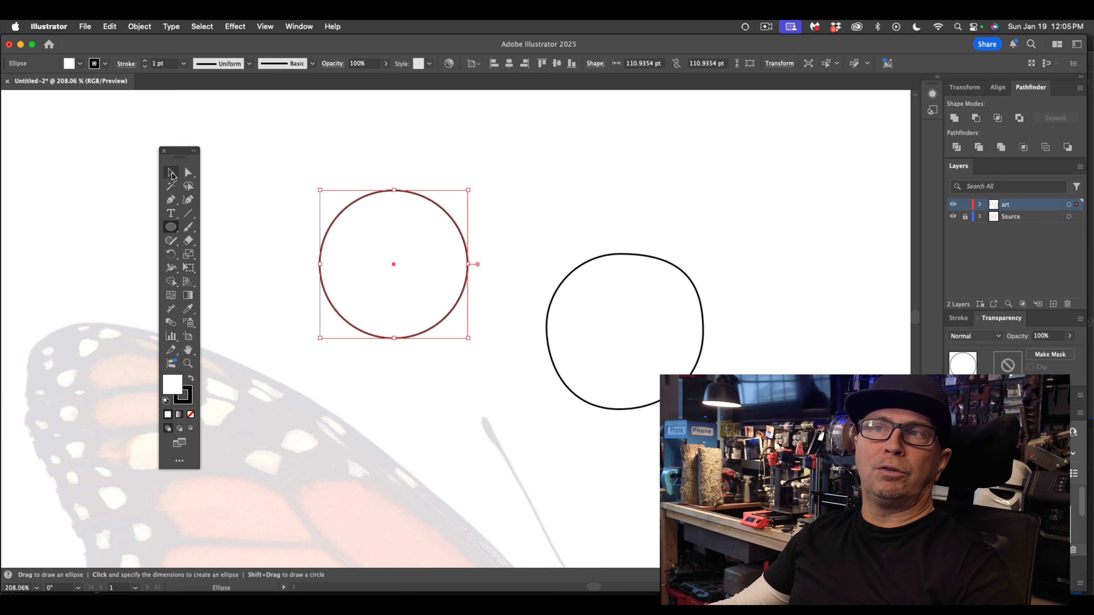
Step: Try moving the ellipse circle's top anchor point, undo the change, and delete the circle
{"action": "key", "text": "v"}
{"action": "left_click", "coordinate": [293, 172]}
{"action": "key", "text": "a"}
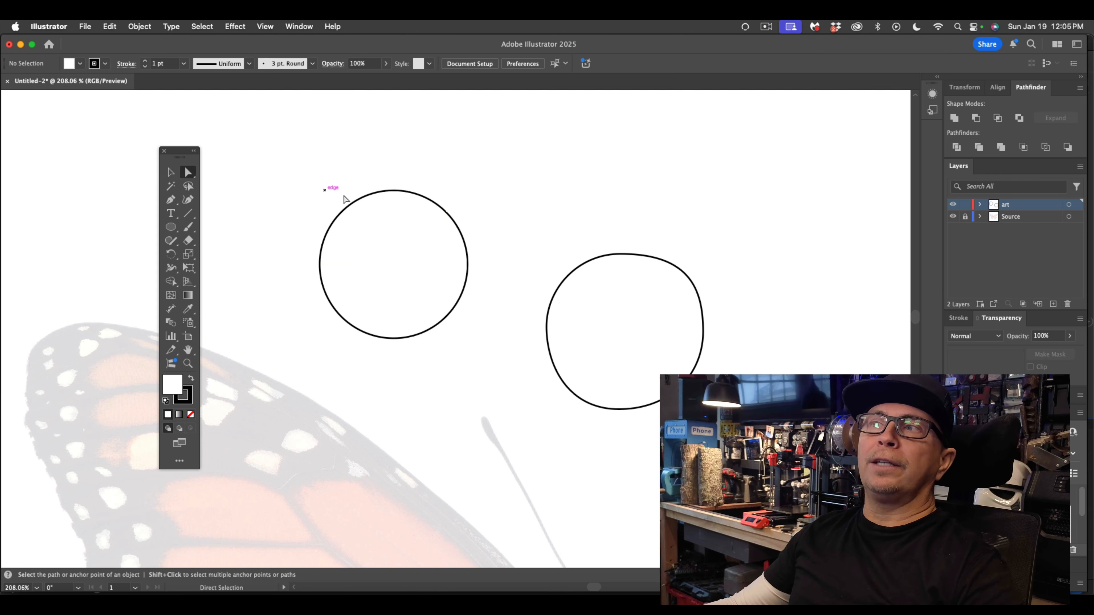
{"action": "left_click_drag", "start_coordinate": [394, 190], "coordinate": [416, 167]}
{"action": "key", "text": "super+z"}
{"action": "left_click", "coordinate": [174, 172]}
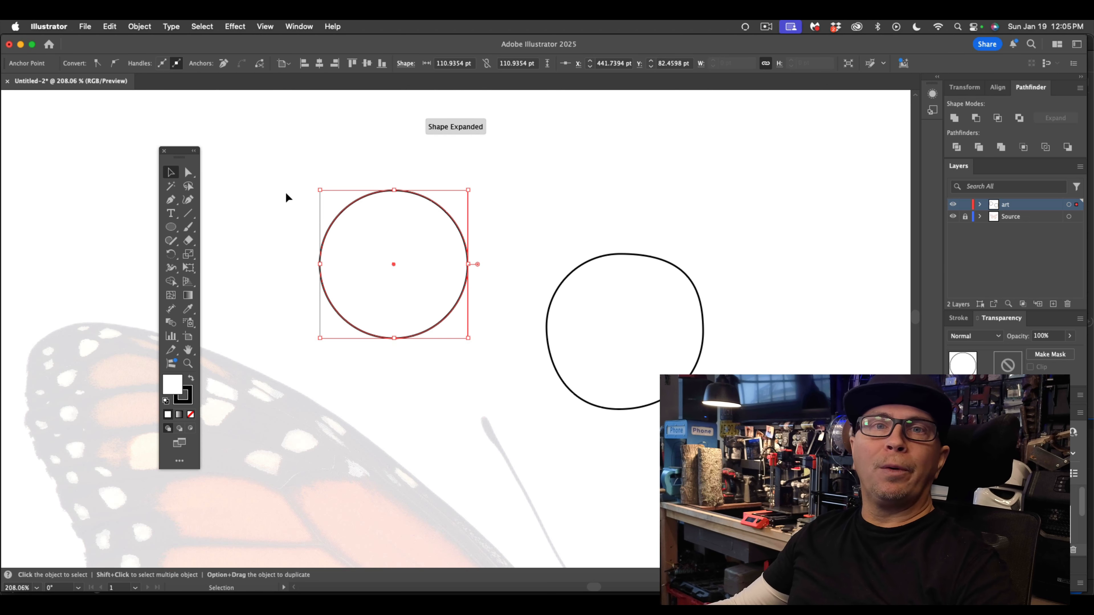
{"action": "key", "text": "Delete"}
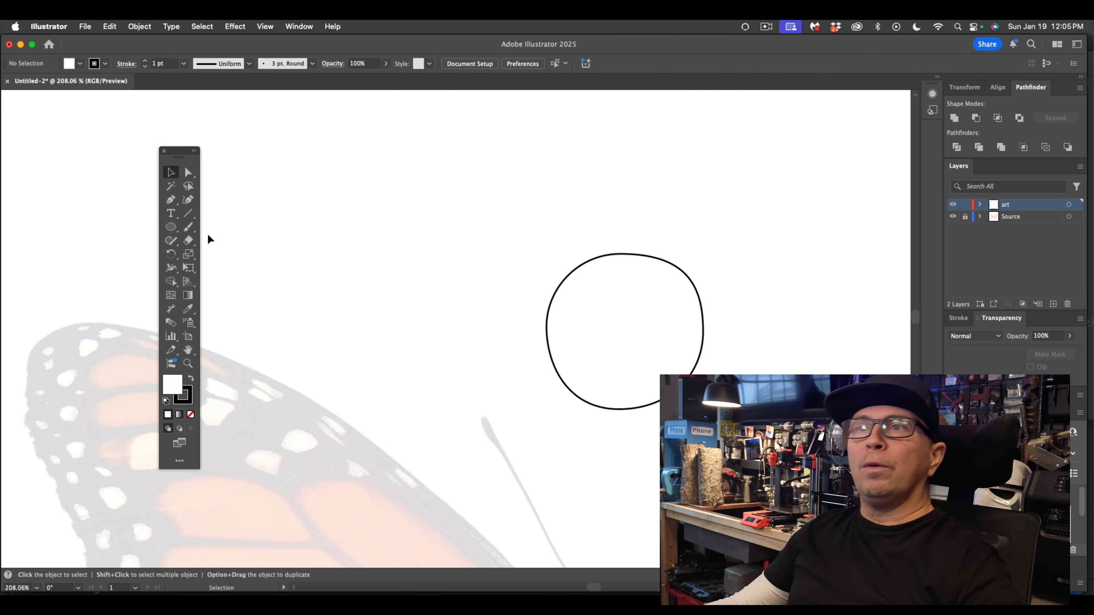
Step: Draw a second closed rounded shape with four smooth anchor points beside the first, using the Pen tool
{"action": "left_click", "coordinate": [171, 200]}
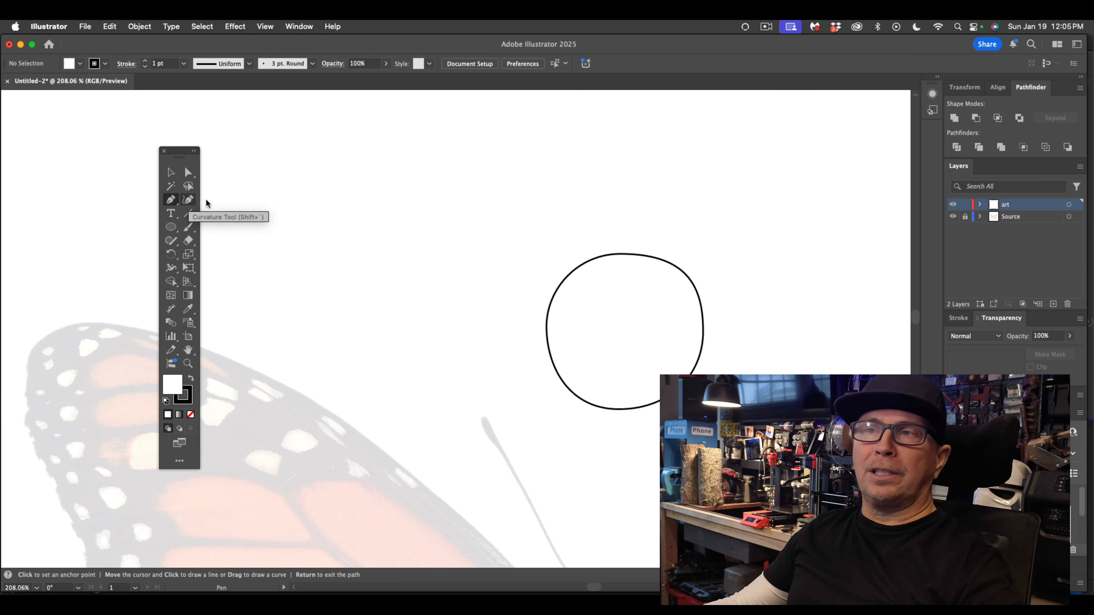
{"action": "left_click_drag", "start_coordinate": [382, 187], "coordinate": [442, 189]}
{"action": "left_click_drag", "start_coordinate": [462, 241], "coordinate": [461, 270]}
{"action": "left_click_drag", "start_coordinate": [387, 308], "coordinate": [340, 302]}
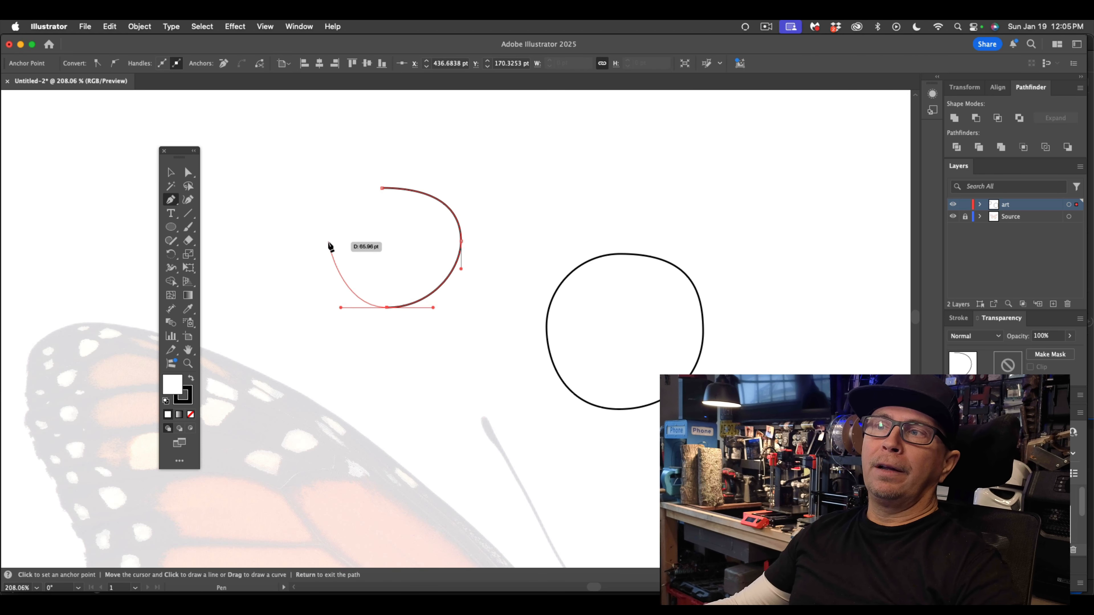
{"action": "left_click_drag", "start_coordinate": [329, 243], "coordinate": [330, 214]}
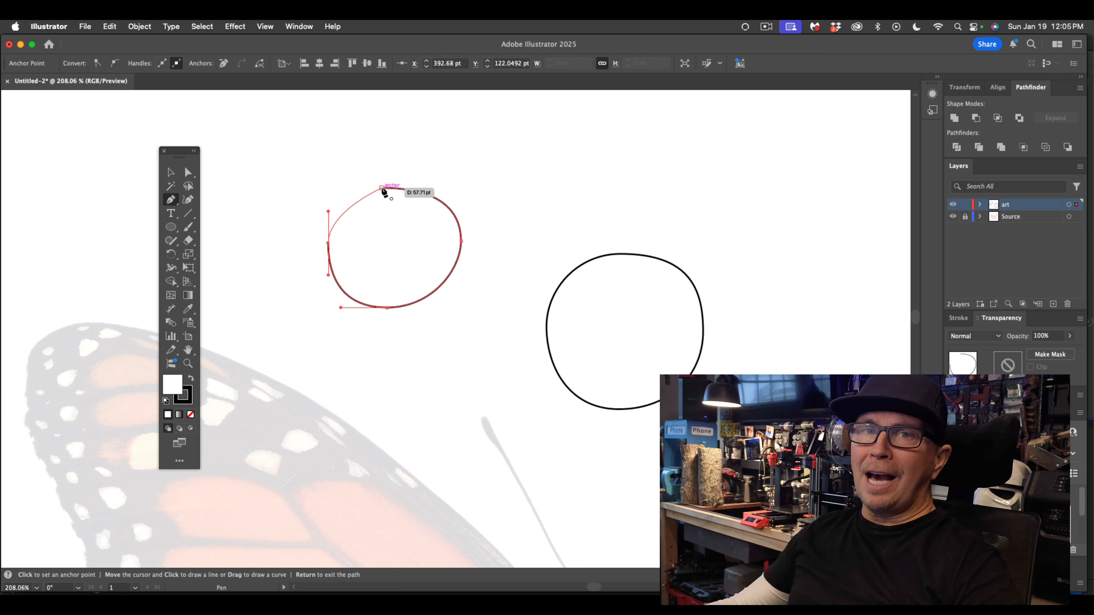
{"action": "left_click_drag", "start_coordinate": [382, 189], "coordinate": [430, 186]}
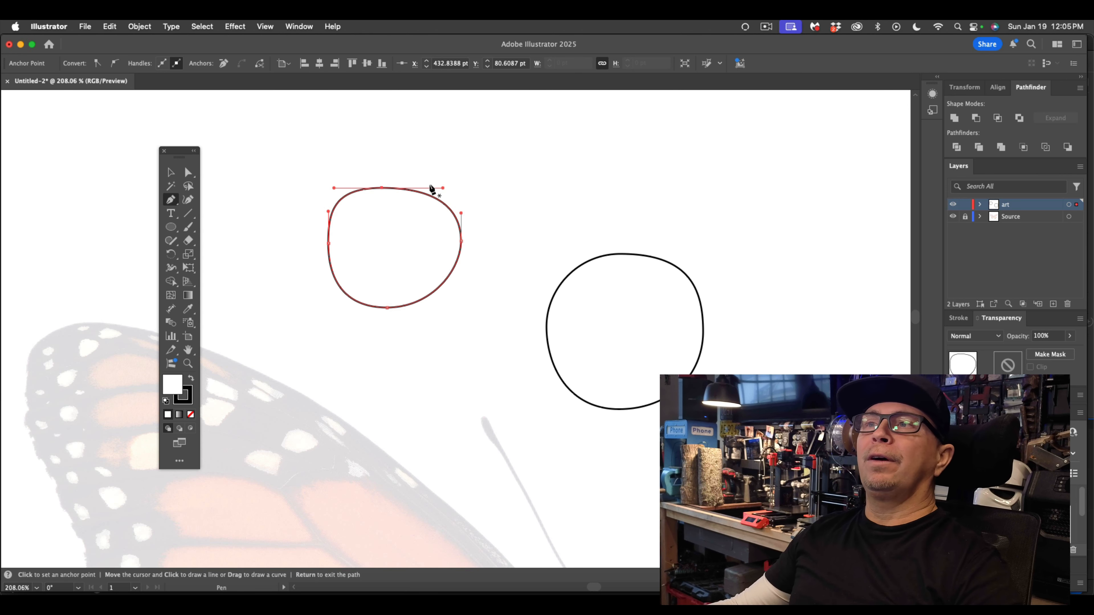
Step: Move the second shape's four anchor points with Direct Selection to round it to about 99 by 100 pt
{"action": "key", "text": "a"}
{"action": "left_click", "coordinate": [277, 175]}
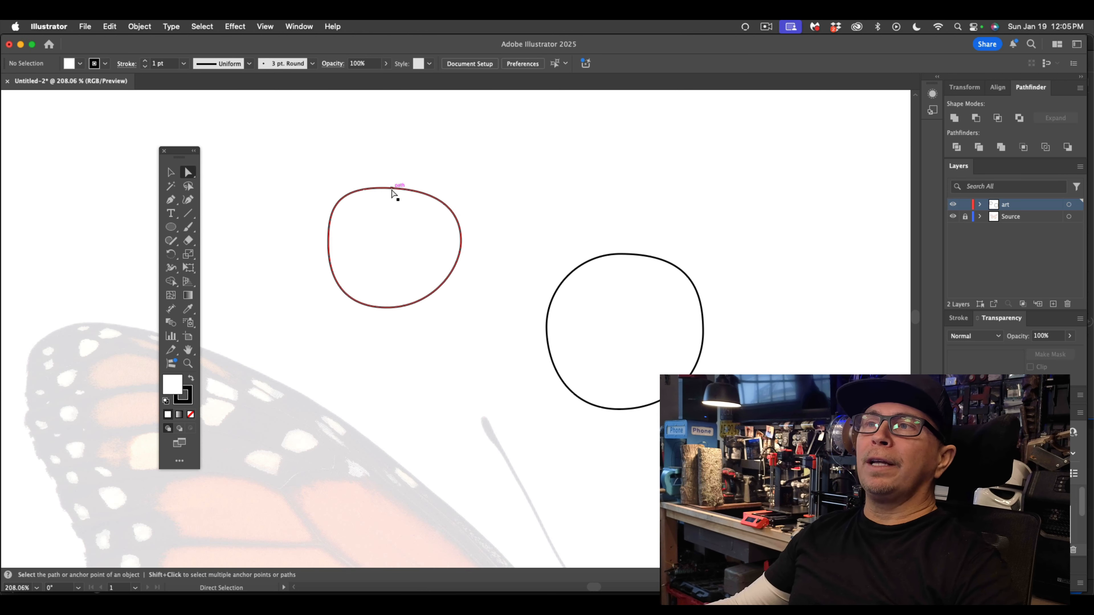
{"action": "left_click", "coordinate": [387, 190]}
{"action": "left_click_drag", "start_coordinate": [384, 189], "coordinate": [396, 180]}
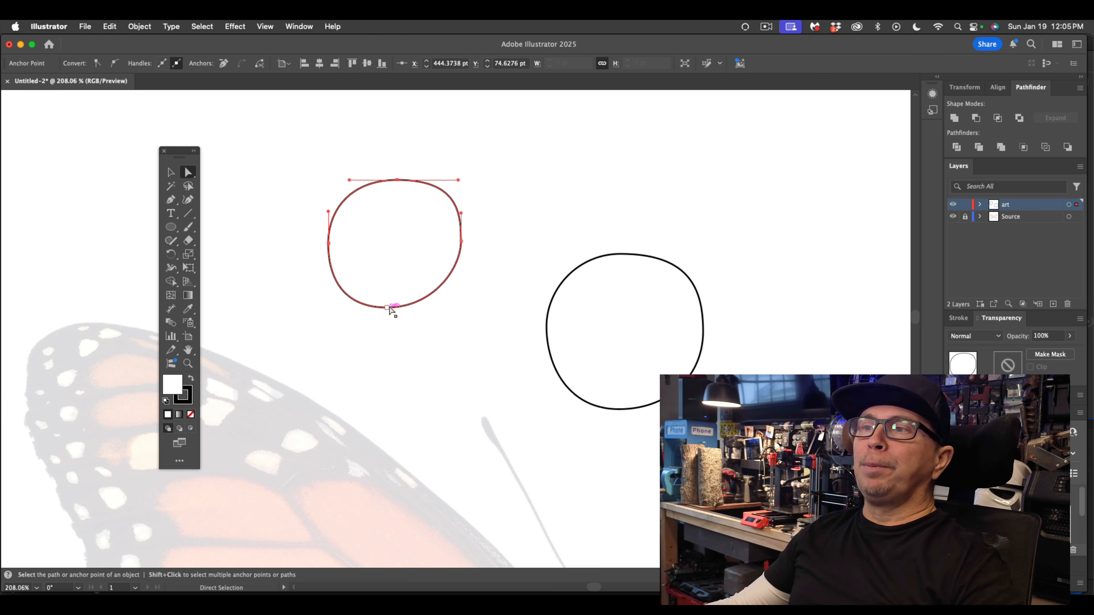
{"action": "left_click_drag", "start_coordinate": [389, 307], "coordinate": [395, 314]}
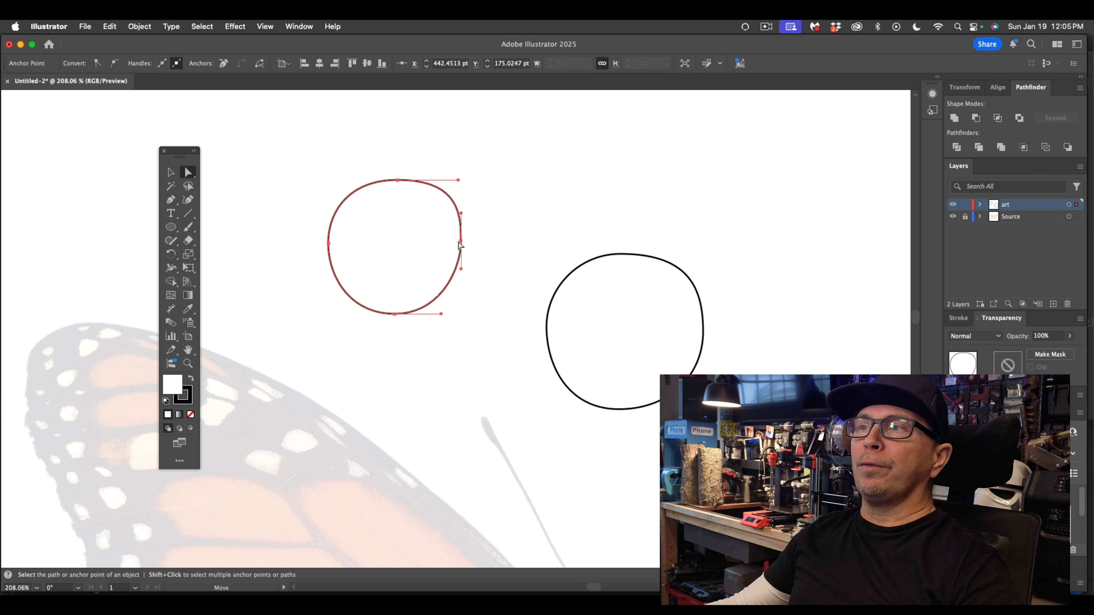
{"action": "left_click_drag", "start_coordinate": [459, 244], "coordinate": [457, 244]}
{"action": "left_click_drag", "start_coordinate": [330, 242], "coordinate": [325, 242]}
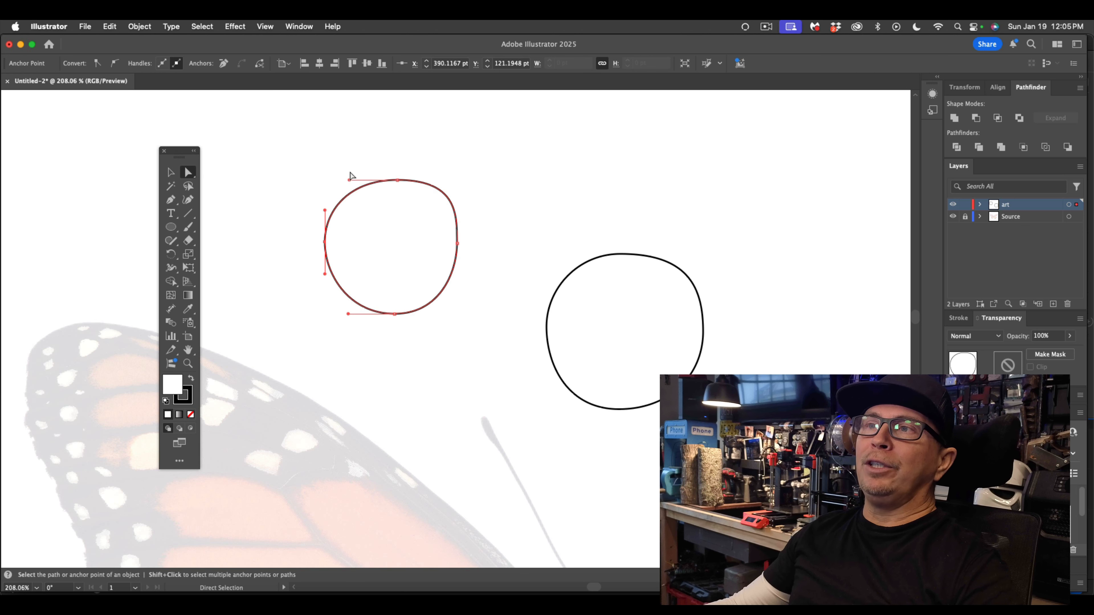
{"action": "mouse_move", "coordinate": [349, 179]}
{"action": "left_mouse_down"}
{"action": "mouse_move", "coordinate": [335, 181]}
{"action": "mouse_move", "coordinate": [348, 180]}
{"action": "left_mouse_up"}
{"action": "left_click", "coordinate": [505, 232]}
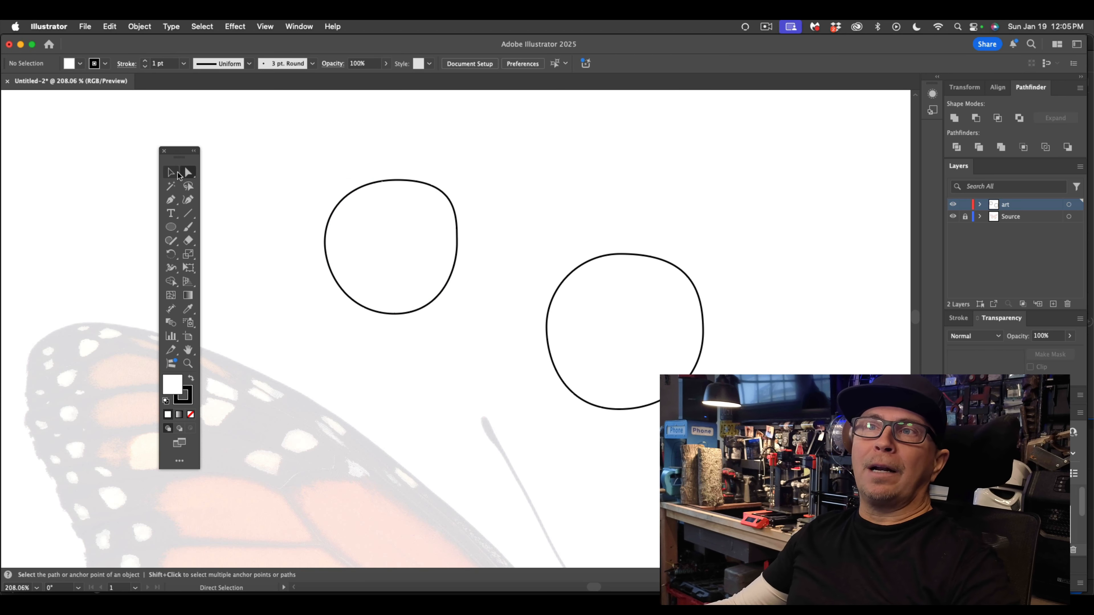
Step: Delete both pen-drawn practice shapes above the butterfly
{"action": "left_click", "coordinate": [178, 173]}
{"action": "scroll", "coordinate": [452, 290], "scroll_direction": "down", "scroll_amount": 3}
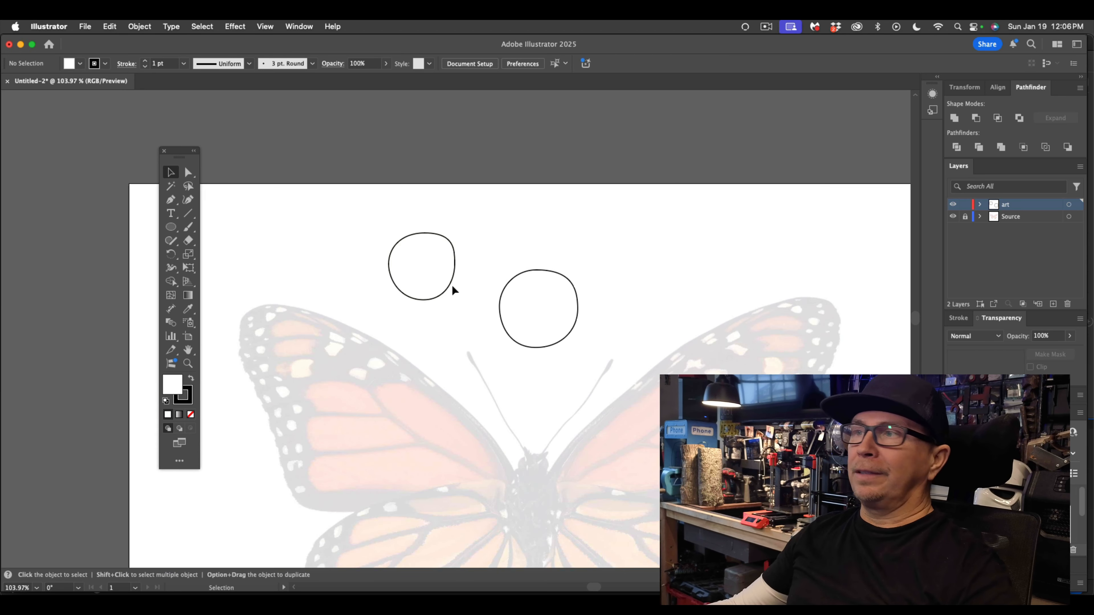
{"action": "left_click", "coordinate": [455, 260]}
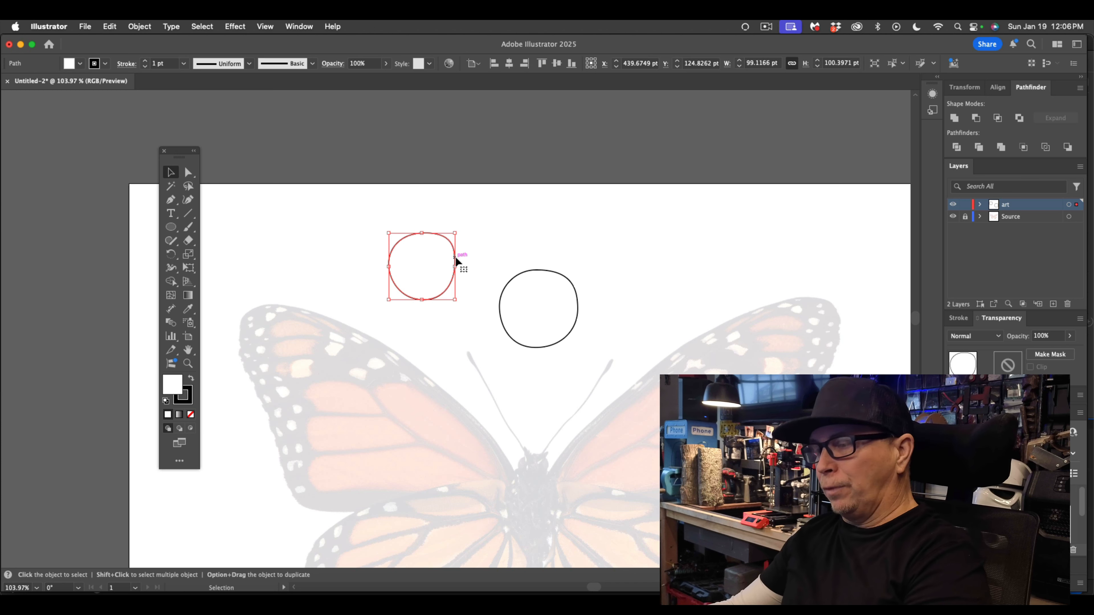
{"action": "key", "text": "Delete"}
{"action": "left_click", "coordinate": [532, 323]}
{"action": "key", "text": "Delete"}
{"action": "scroll", "coordinate": [452, 293], "scroll_direction": "down", "scroll_amount": 5}
{"action": "scroll", "coordinate": [452, 293], "scroll_direction": "left", "scroll_amount": 2}
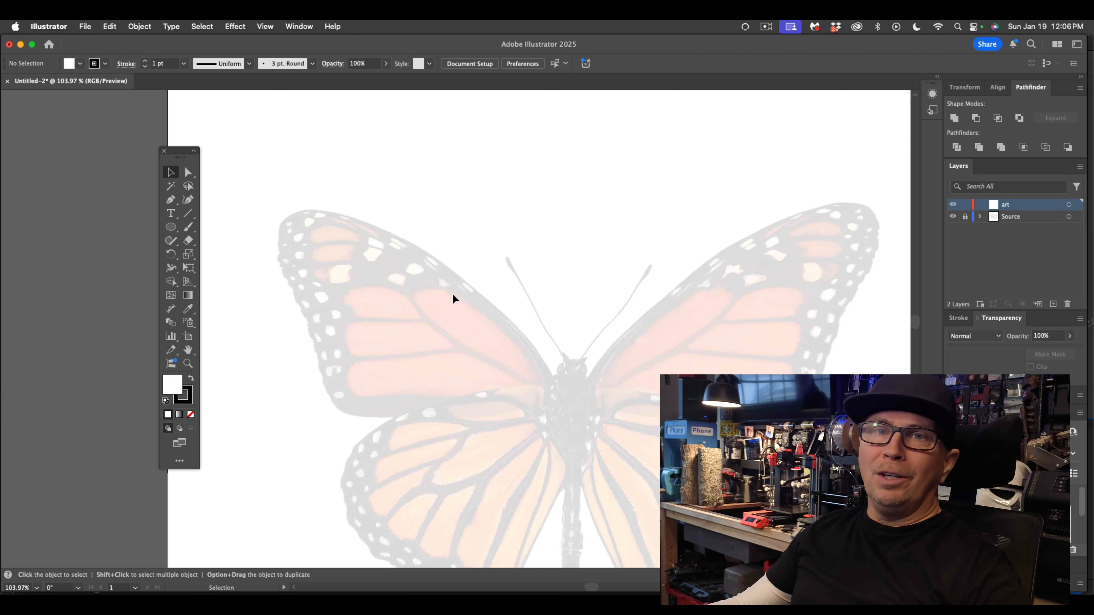
{"action": "scroll", "coordinate": [408, 296], "scroll_direction": "down", "scroll_amount": 3}
{"action": "scroll", "coordinate": [408, 295], "scroll_direction": "right", "scroll_amount": 2}
{"action": "scroll", "coordinate": [408, 295], "scroll_direction": "left", "scroll_amount": 1}
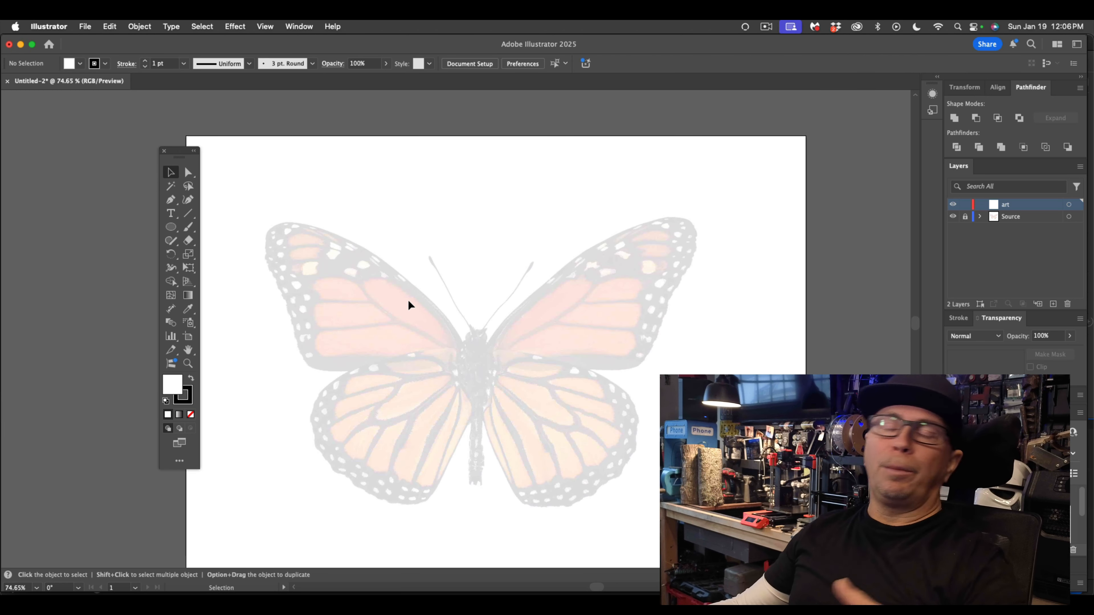
{"action": "scroll", "coordinate": [408, 301], "scroll_direction": "down", "scroll_amount": 2}
{"action": "scroll", "coordinate": [408, 302], "scroll_direction": "left", "scroll_amount": 1}
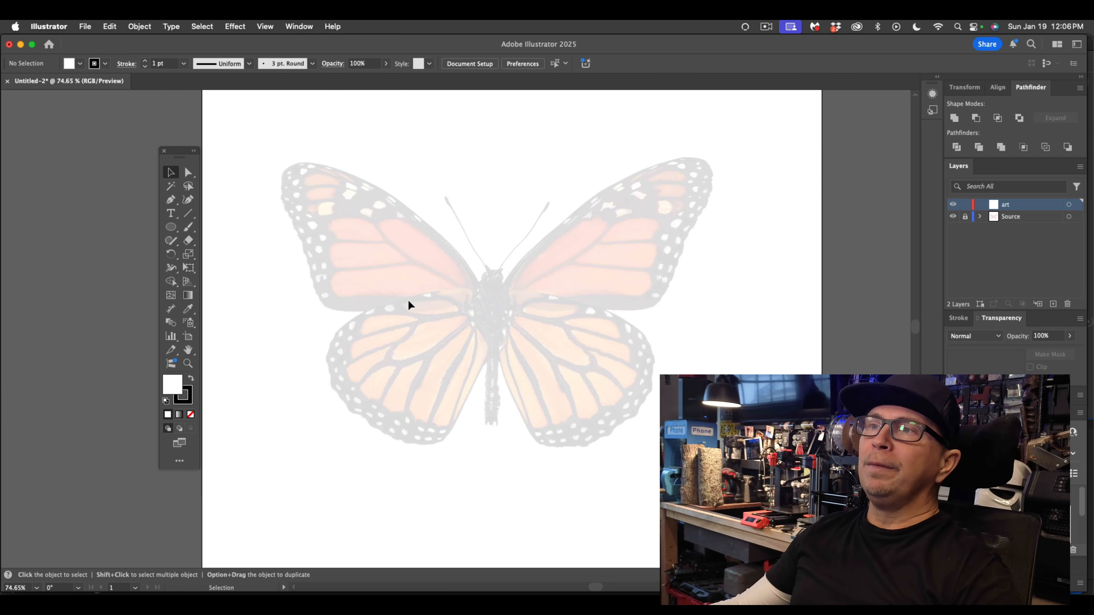
{"action": "scroll", "coordinate": [350, 283], "scroll_direction": "up", "scroll_amount": 2}
{"action": "scroll", "coordinate": [351, 276], "scroll_direction": "left", "scroll_amount": 1}
{"action": "scroll", "coordinate": [350, 276], "scroll_direction": "down", "scroll_amount": 1}
{"action": "scroll", "coordinate": [350, 276], "scroll_direction": "right", "scroll_amount": 1}
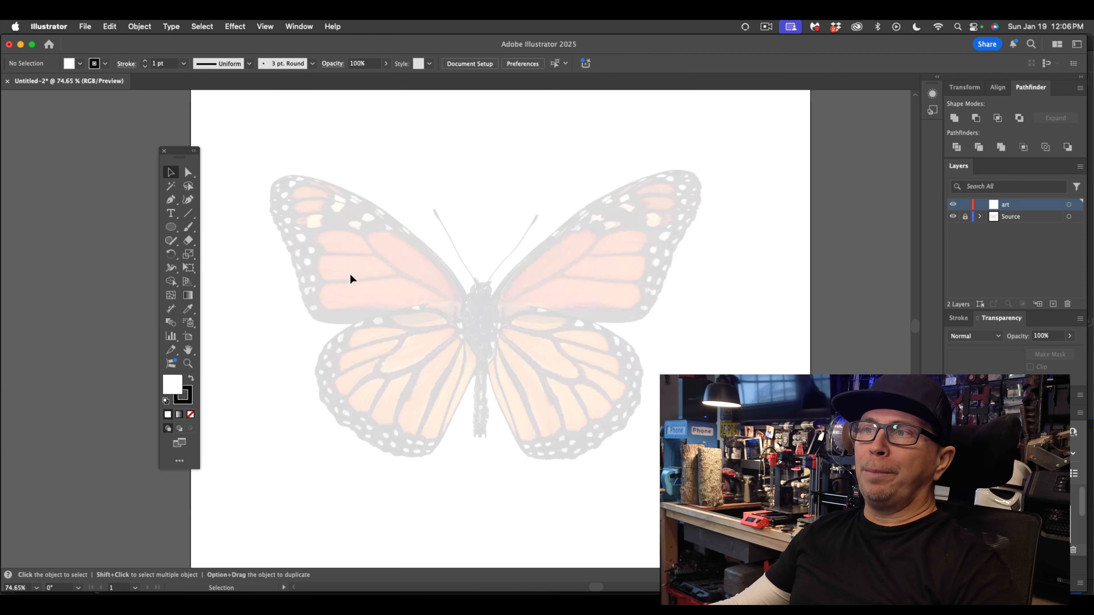
{"action": "scroll", "coordinate": [350, 276], "scroll_direction": "up", "scroll_amount": 3}
{"action": "scroll", "coordinate": [350, 276], "scroll_direction": "up", "scroll_amount": 1}
{"action": "scroll", "coordinate": [350, 276], "scroll_direction": "left", "scroll_amount": 1}
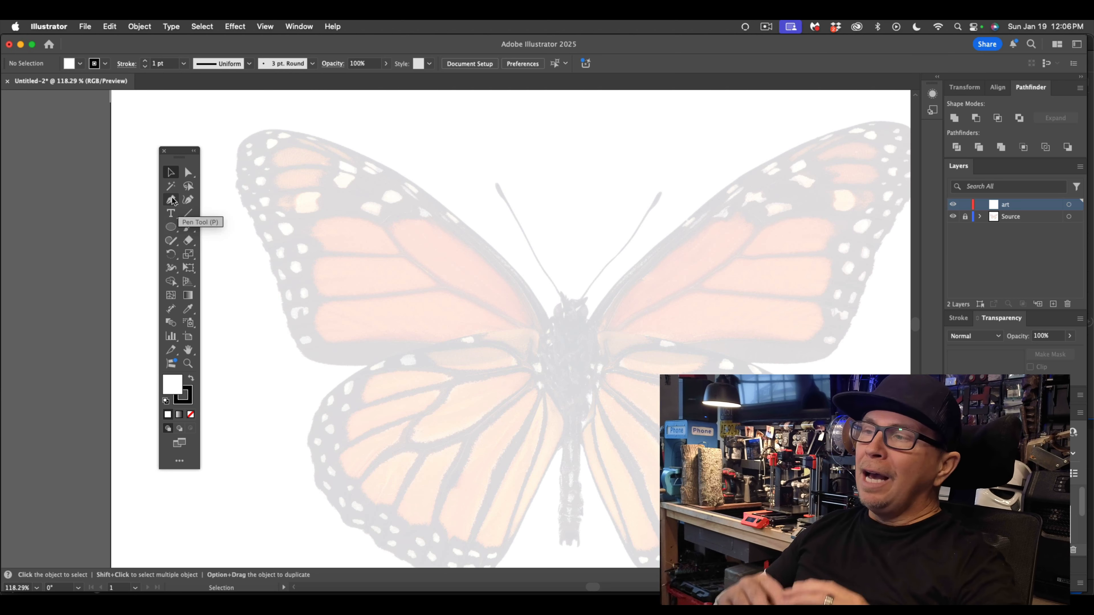
Step: Start tracing the left forewing's upper edge with the Pen tool, placing two smooth anchor points outward from the body
{"action": "scroll", "coordinate": [296, 229], "scroll_direction": "down", "scroll_amount": 1}
{"action": "scroll", "coordinate": [297, 229], "scroll_direction": "right", "scroll_amount": 1}
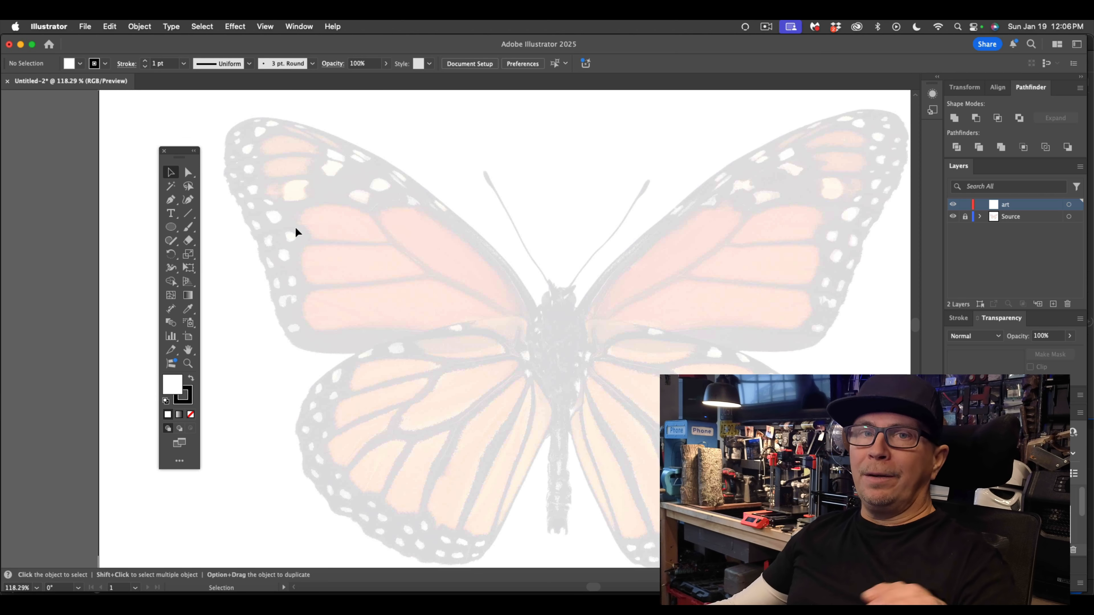
{"action": "left_click", "coordinate": [171, 200]}
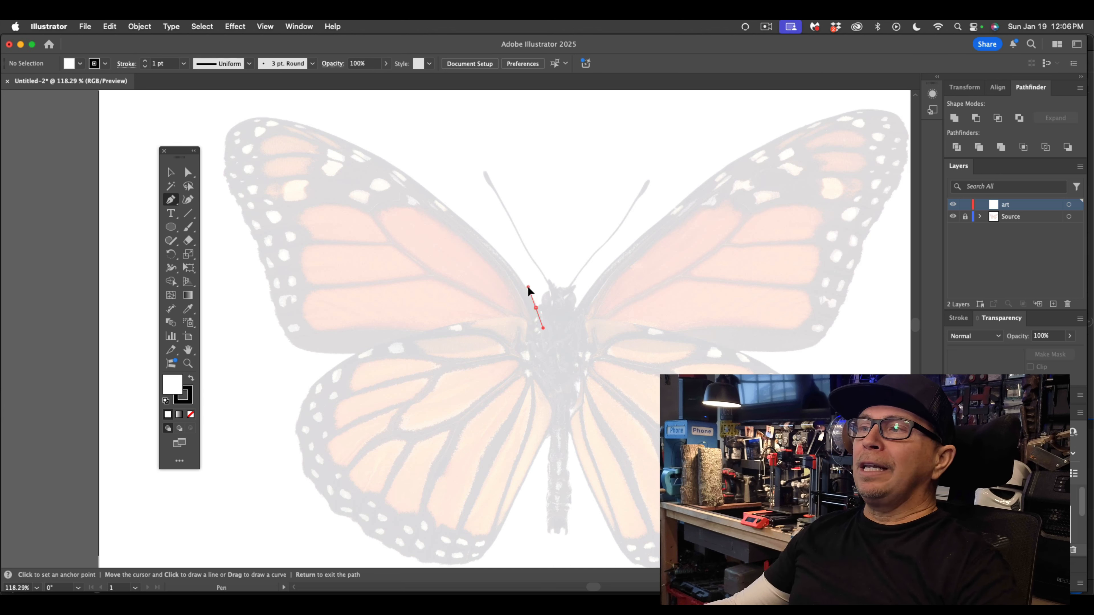
{"action": "left_click_drag", "start_coordinate": [527, 287], "coordinate": [525, 285]}
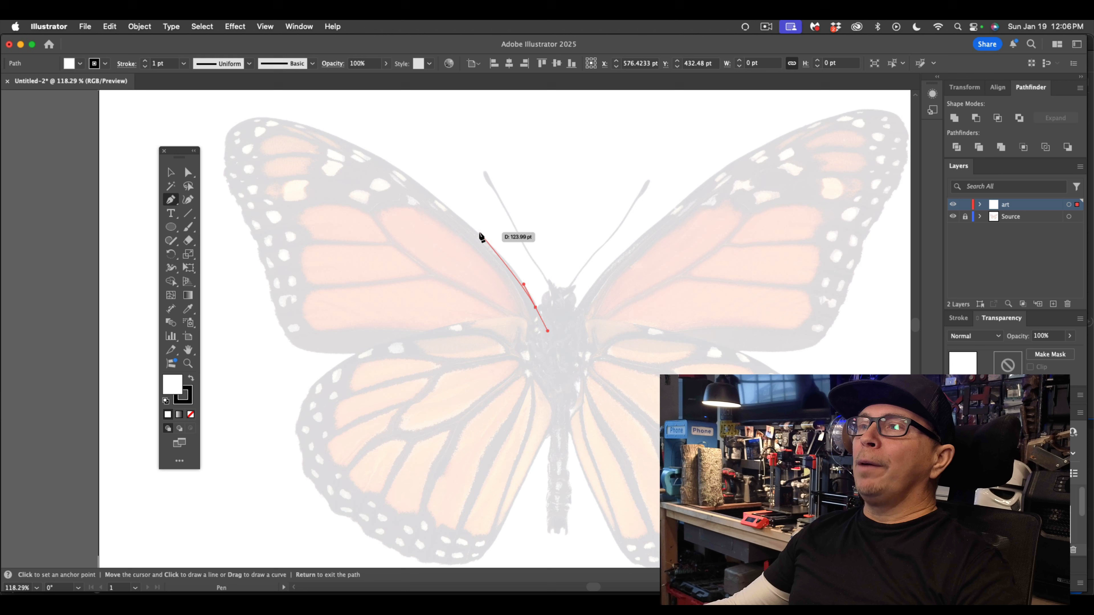
{"action": "left_click_drag", "start_coordinate": [440, 197], "coordinate": [442, 198]}
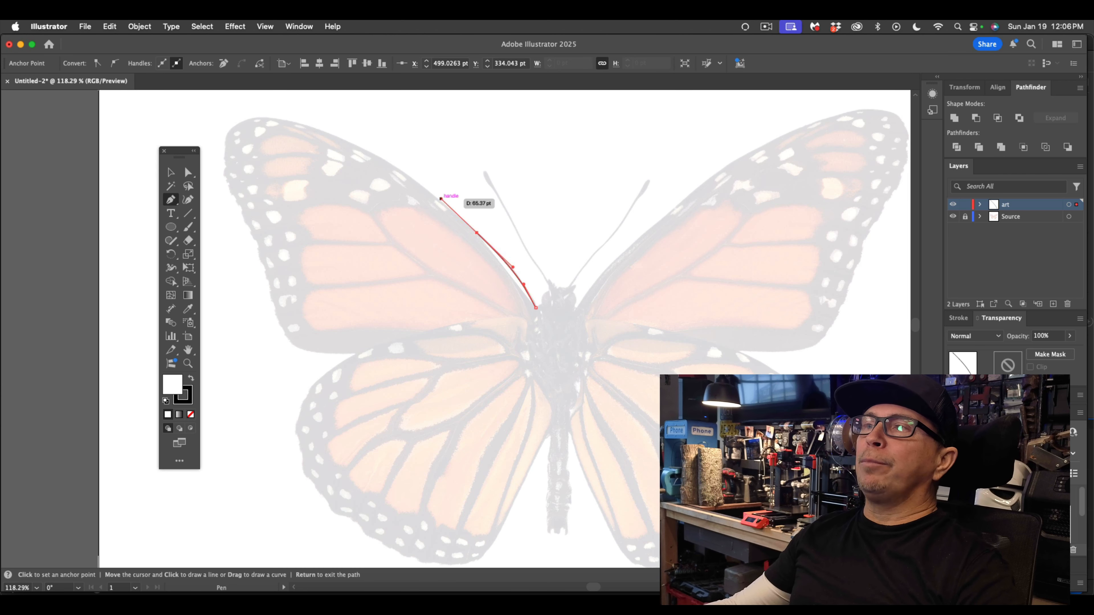
{"action": "scroll", "coordinate": [442, 199], "scroll_direction": "up", "scroll_amount": 2}
{"action": "scroll", "coordinate": [441, 200], "scroll_direction": "up", "scroll_amount": 3}
{"action": "scroll", "coordinate": [442, 200], "scroll_direction": "left", "scroll_amount": 1}
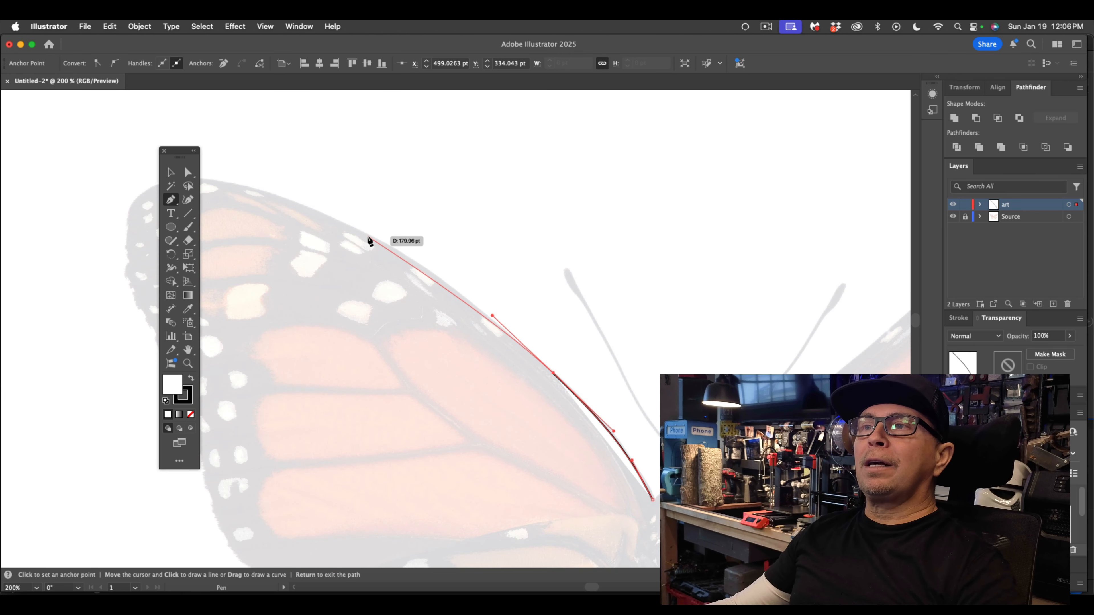
Step: Try adding a third smooth anchor point far up the forewing's upper edge, undoing each attempt
{"action": "left_click_drag", "start_coordinate": [368, 236], "coordinate": [330, 219]}
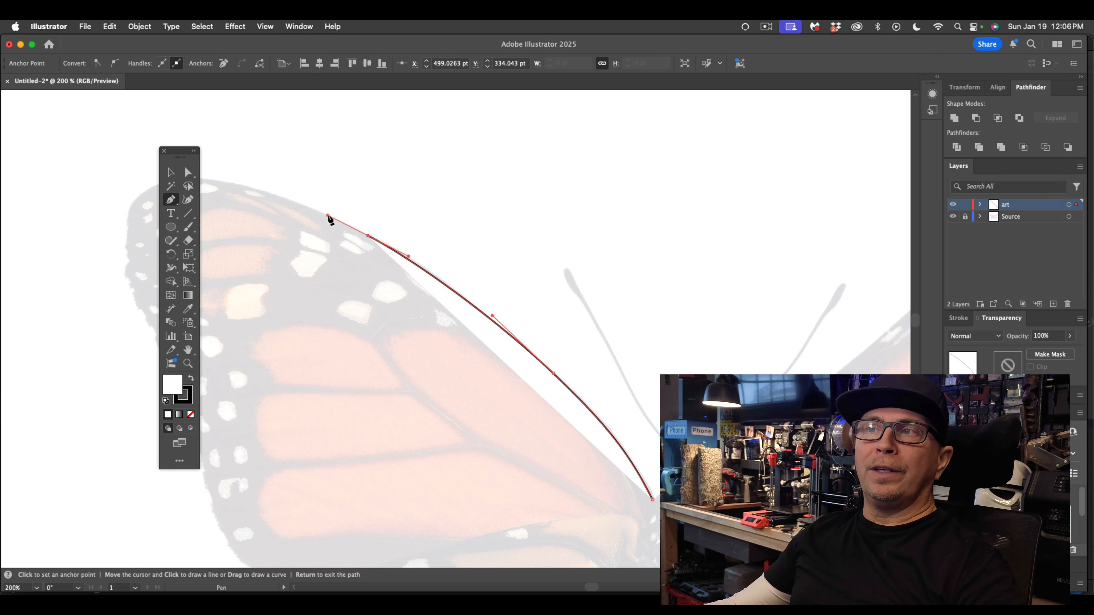
{"action": "scroll", "coordinate": [268, 208], "scroll_direction": "left", "scroll_amount": 5}
{"action": "key", "text": "super+z"}
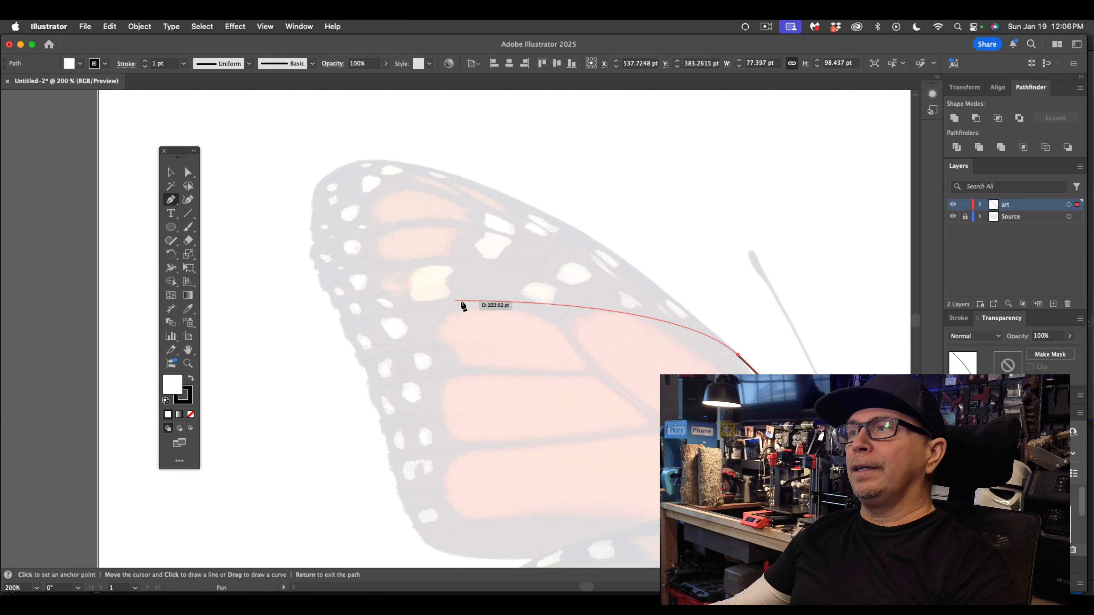
{"action": "left_click_drag", "start_coordinate": [570, 227], "coordinate": [541, 214]}
{"action": "key", "text": "super+z"}
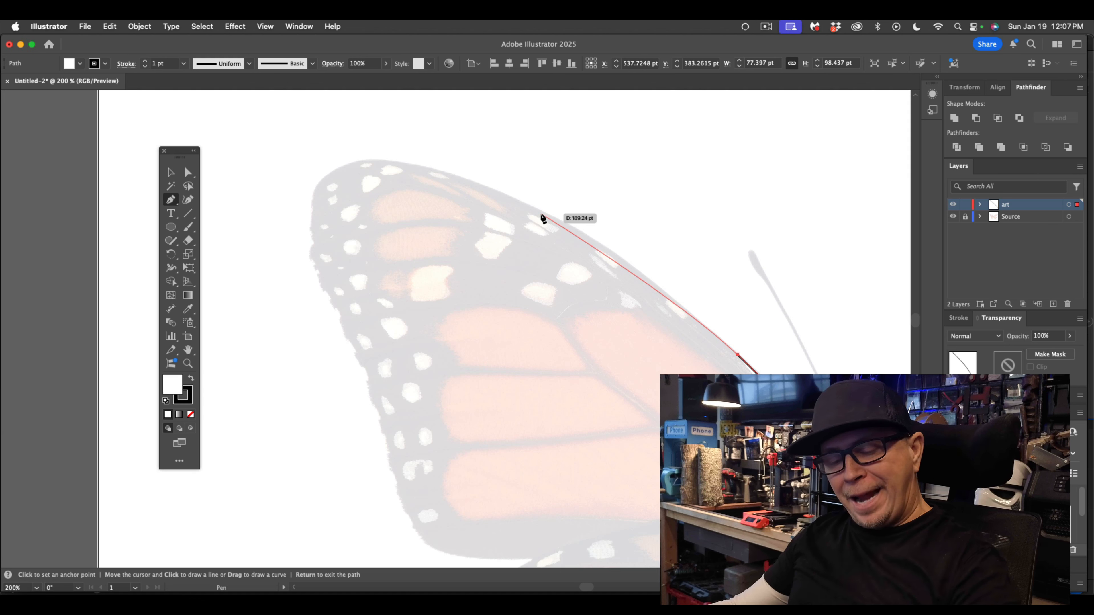
Step: Try a closer third anchor point, and one placed after retracting the second anchor's outgoing handle, undoing both
{"action": "left_click", "coordinate": [106, 26]}
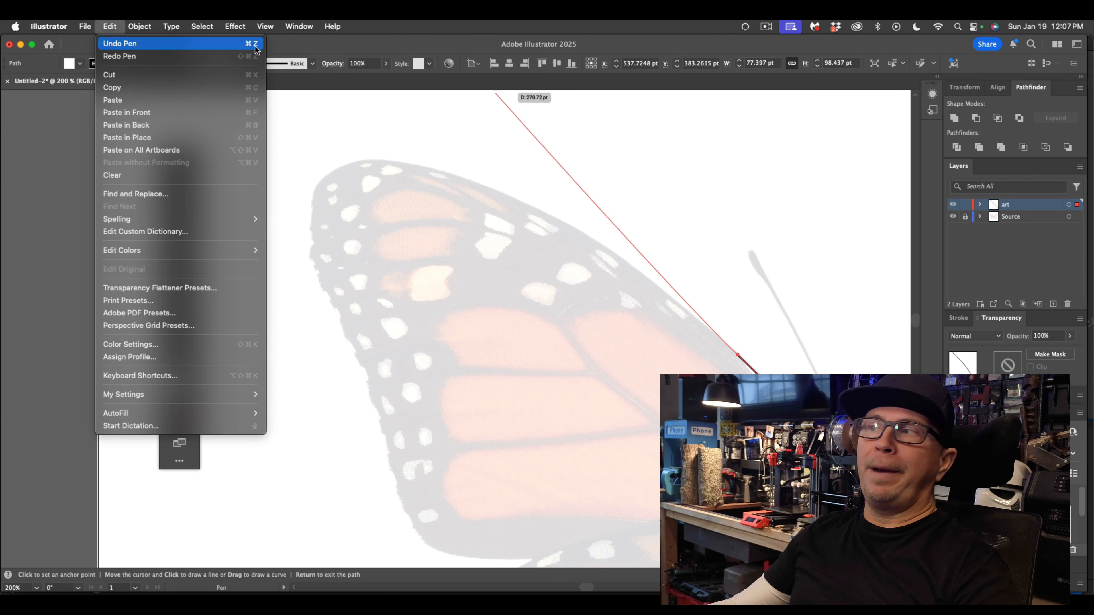
{"action": "left_click", "coordinate": [639, 235]}
{"action": "left_click", "coordinate": [619, 259]}
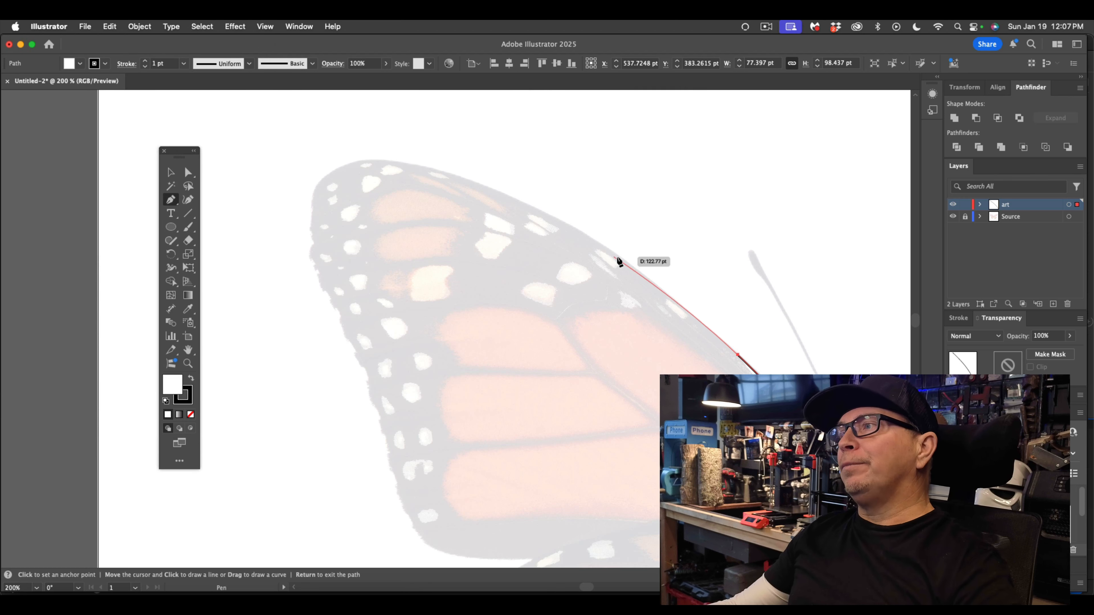
{"action": "left_click", "coordinate": [596, 237]}
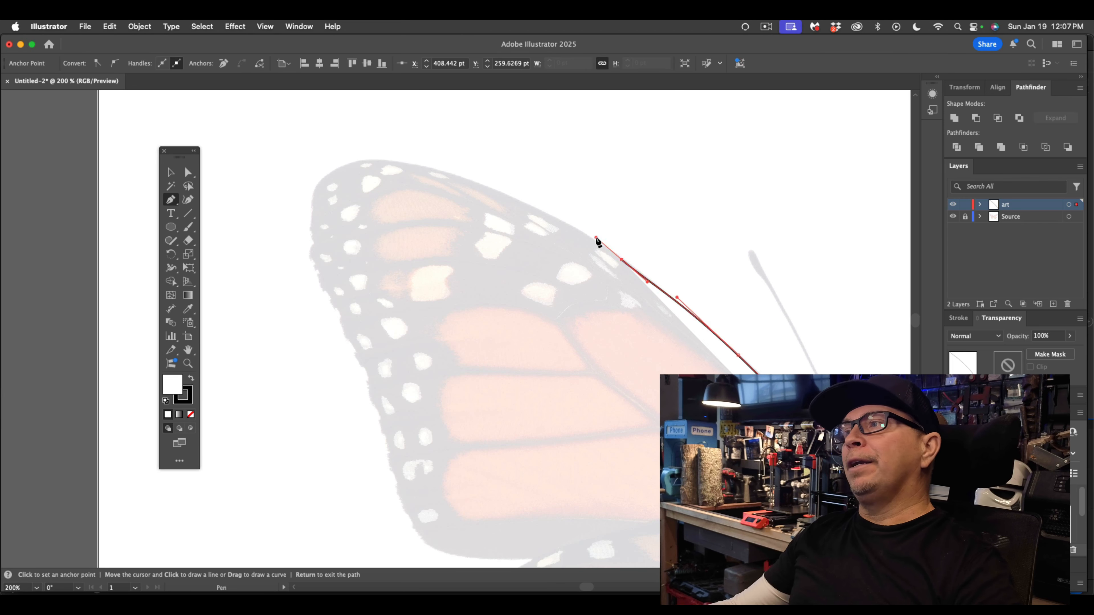
{"action": "key", "text": "super+z"}
{"action": "left_click", "coordinate": [739, 355]}
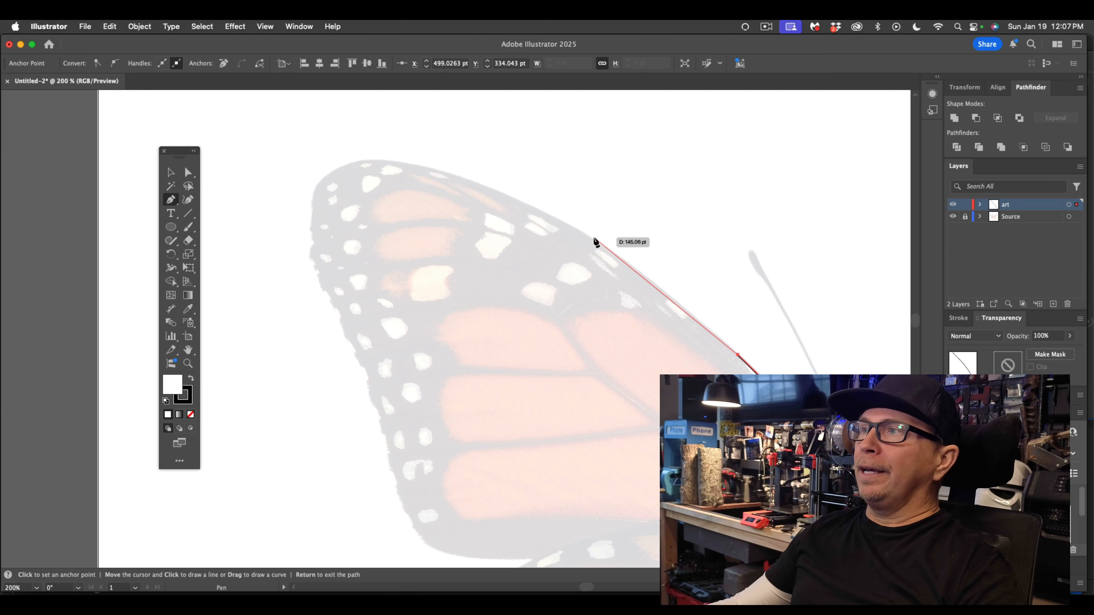
{"action": "left_click_drag", "start_coordinate": [594, 240], "coordinate": [552, 215]}
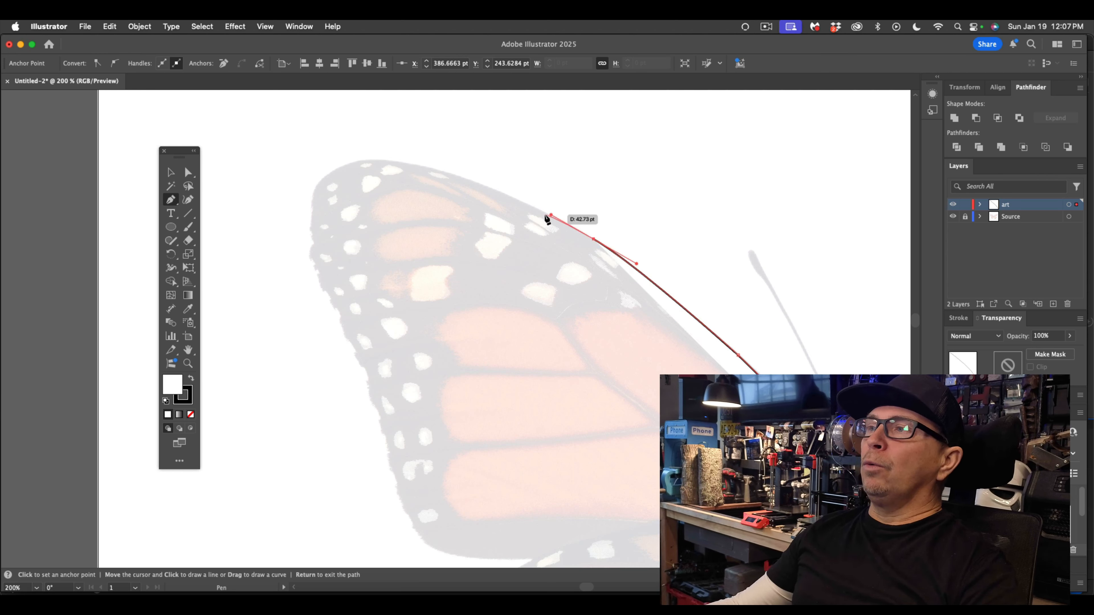
{"action": "key", "text": "super+z"}
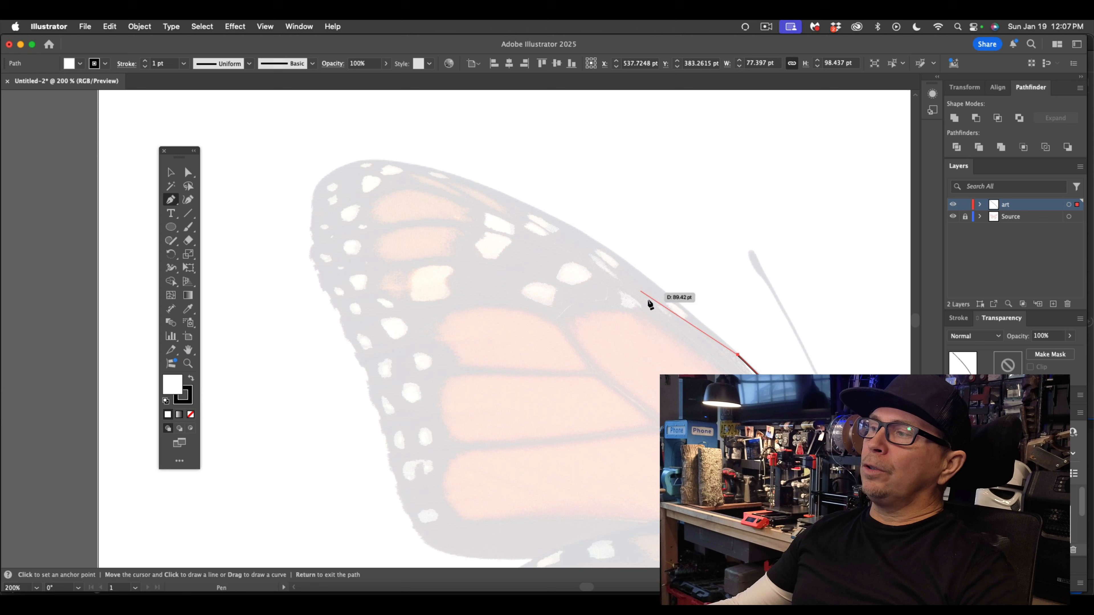
Step: Retract the second anchor's outgoing handle, add a third smooth anchor along the upper edge, and set the path's fill to None
{"action": "left_click", "coordinate": [737, 354]}
{"action": "left_click_drag", "start_coordinate": [627, 261], "coordinate": [608, 249]}
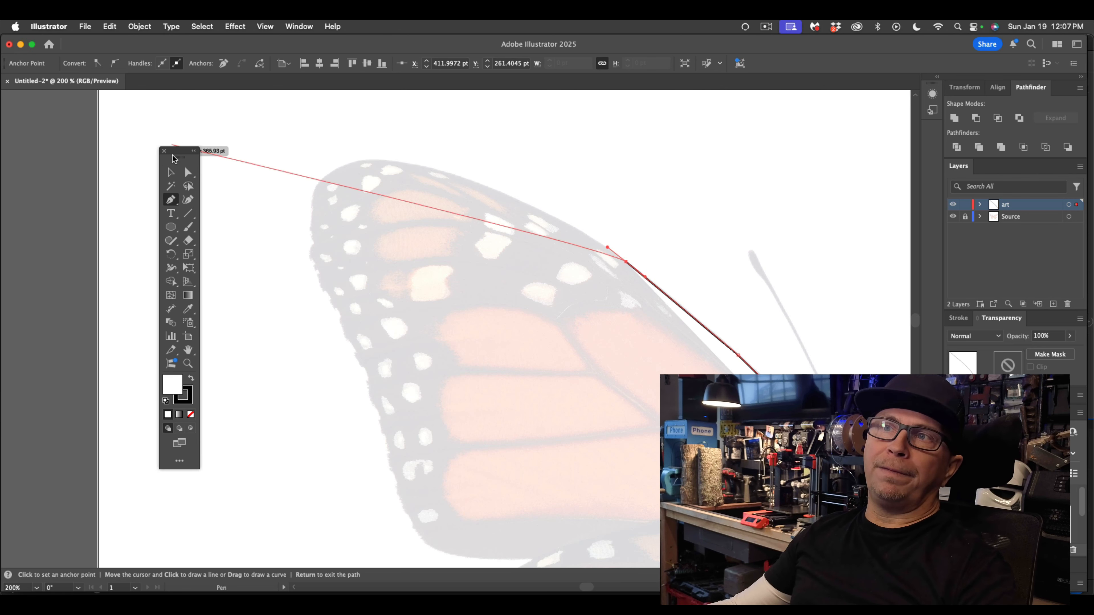
{"action": "left_click", "coordinate": [172, 173]}
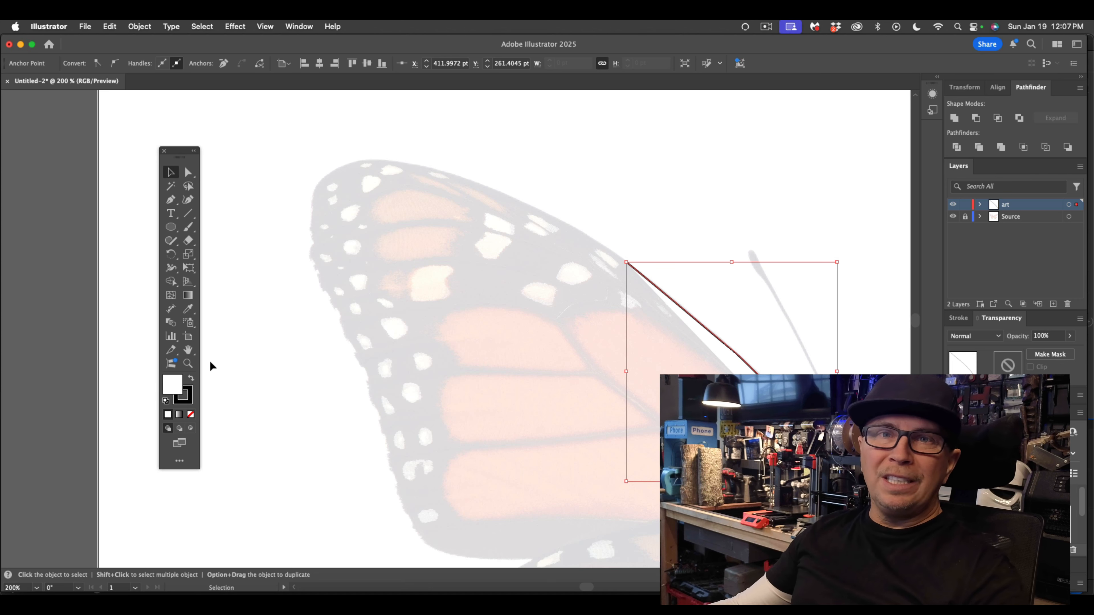
{"action": "left_click", "coordinate": [190, 415]}
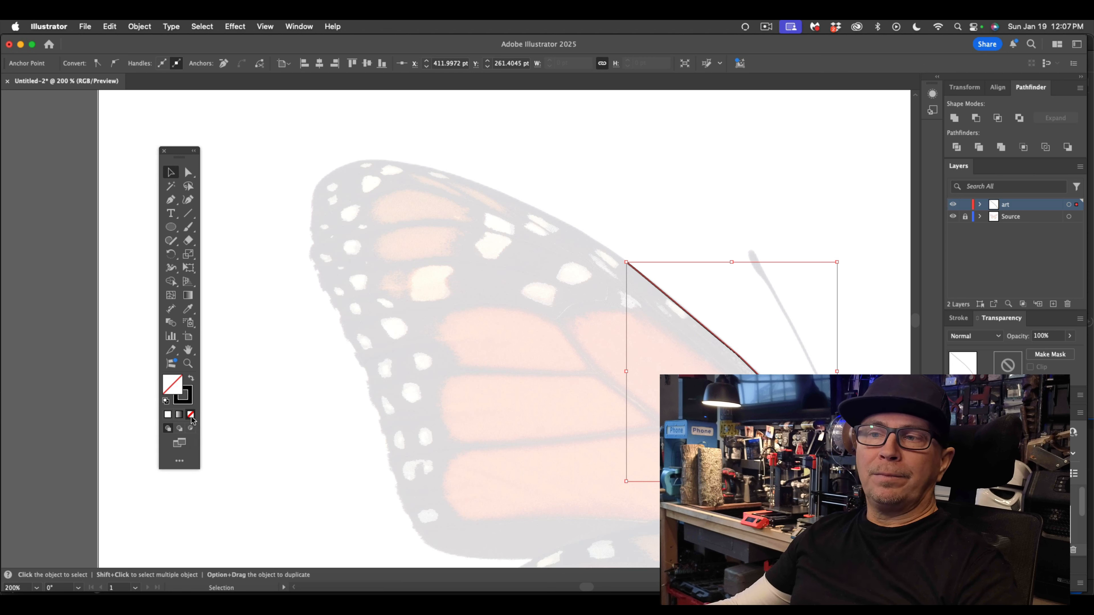
Step: Continue the path with two smooth anchor points along the upper edge to the top of the forewing, and deselect it
{"action": "left_click", "coordinate": [172, 200]}
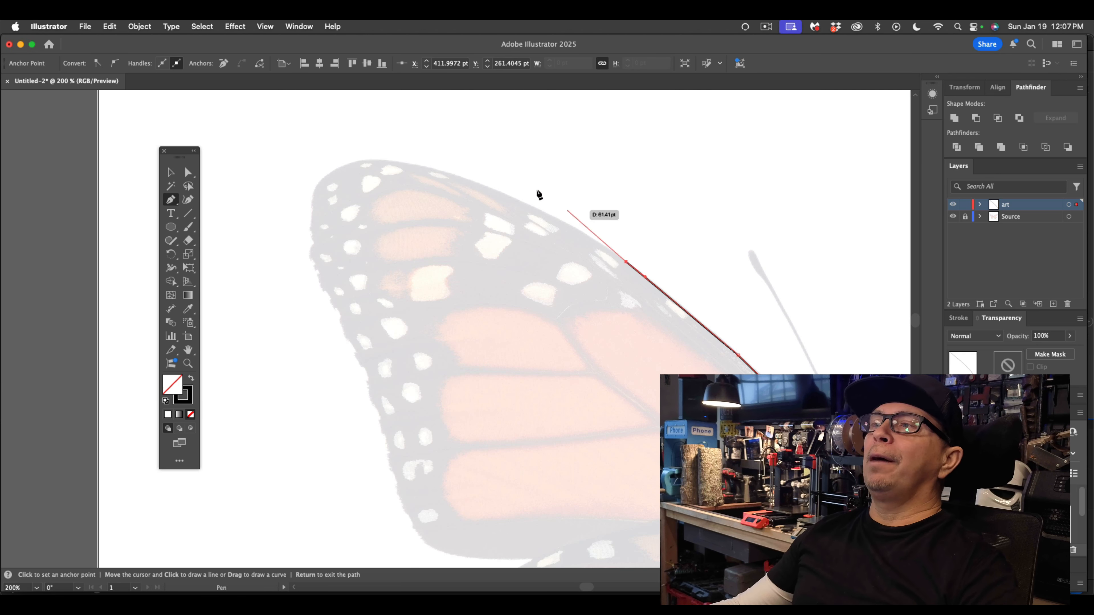
{"action": "left_click_drag", "start_coordinate": [478, 184], "coordinate": [421, 164]}
{"action": "left_click_drag", "start_coordinate": [366, 160], "coordinate": [341, 163]}
{"action": "key", "text": "Escape"}
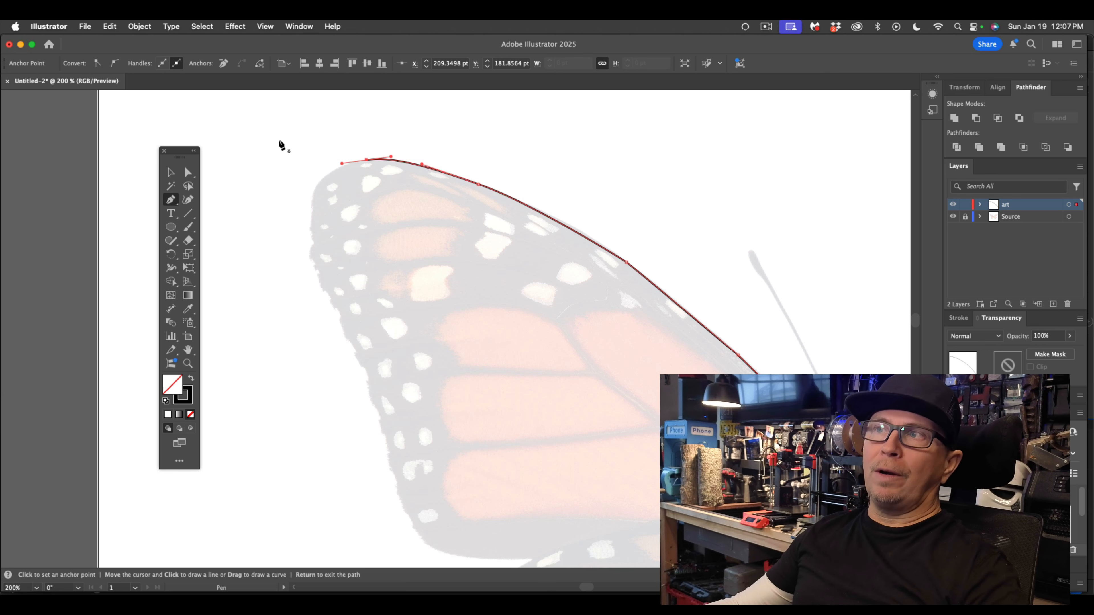
{"action": "left_click", "coordinate": [177, 173]}
{"action": "left_click", "coordinate": [249, 156]}
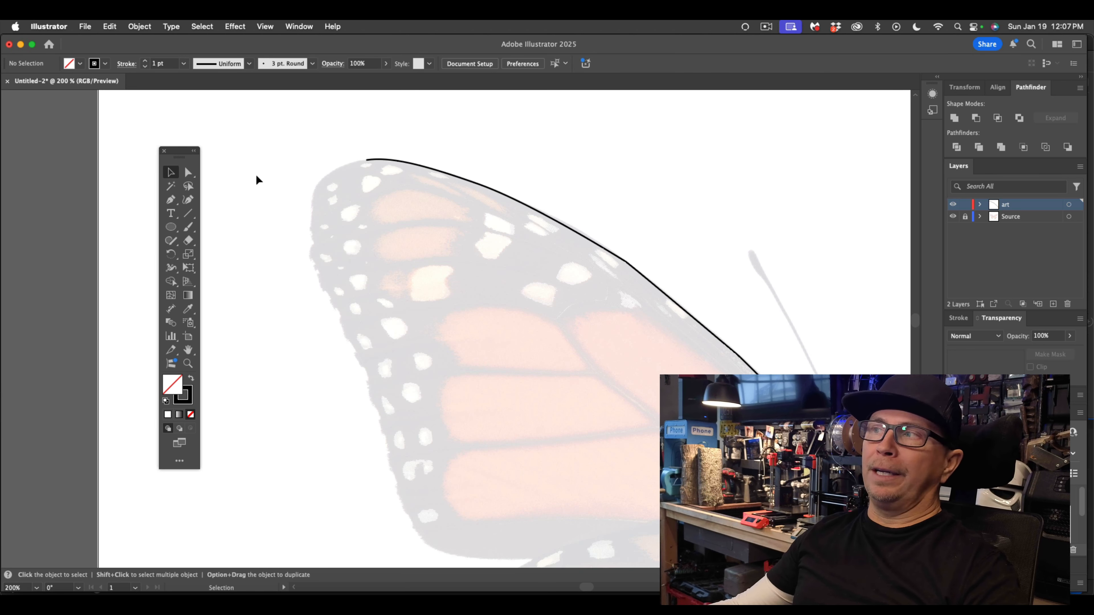
Step: Resume the open path from its end anchor and curve it around the wing tip onto the outer edge with two smooth points
{"action": "left_click", "coordinate": [171, 199]}
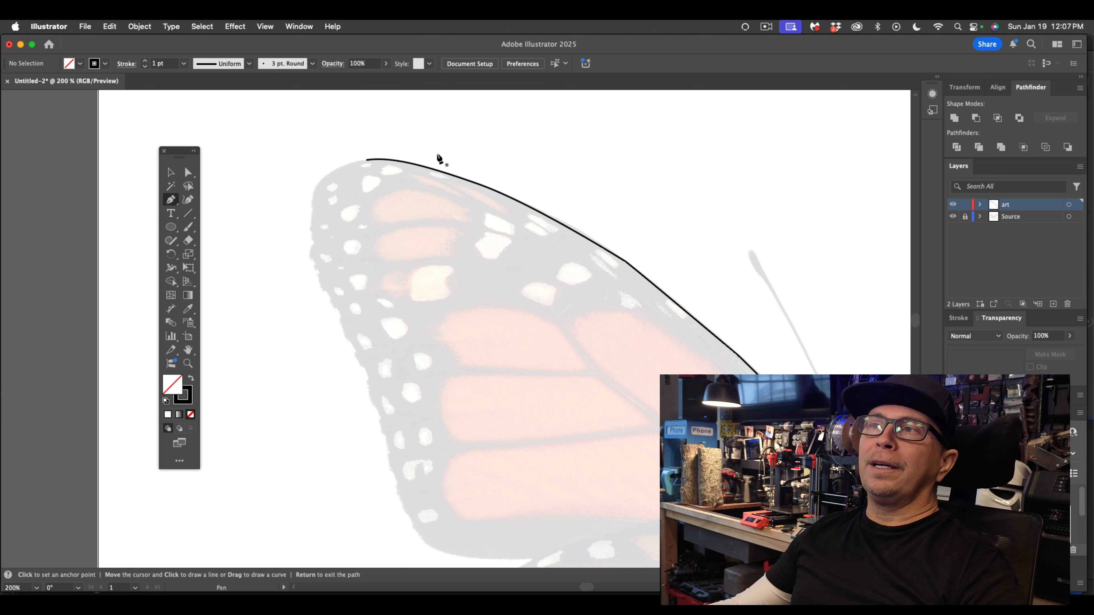
{"action": "left_click", "coordinate": [366, 160]}
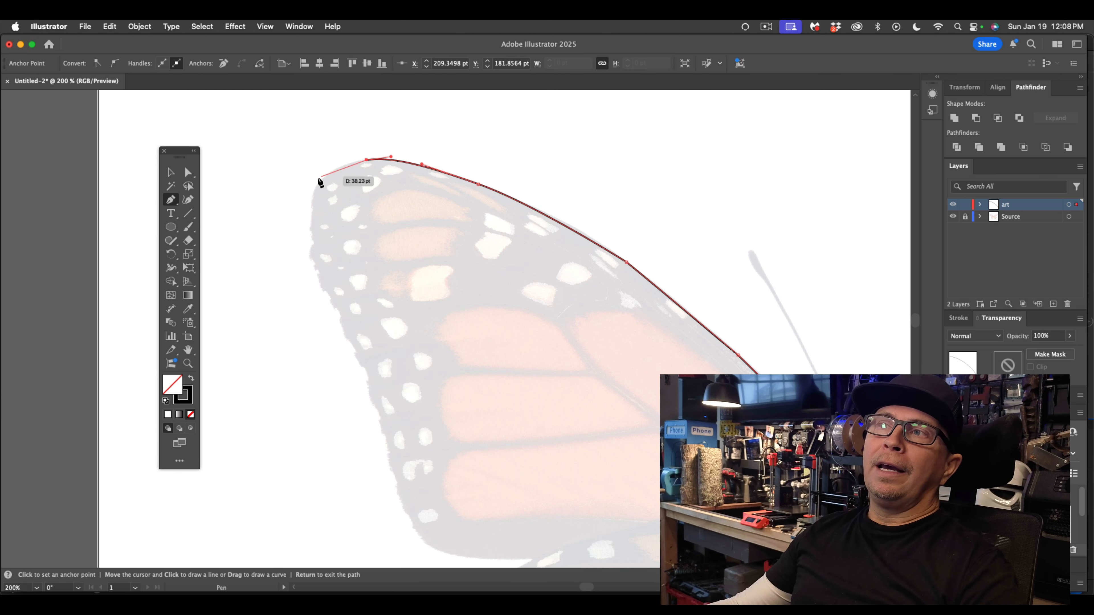
{"action": "left_click", "coordinate": [320, 181]}
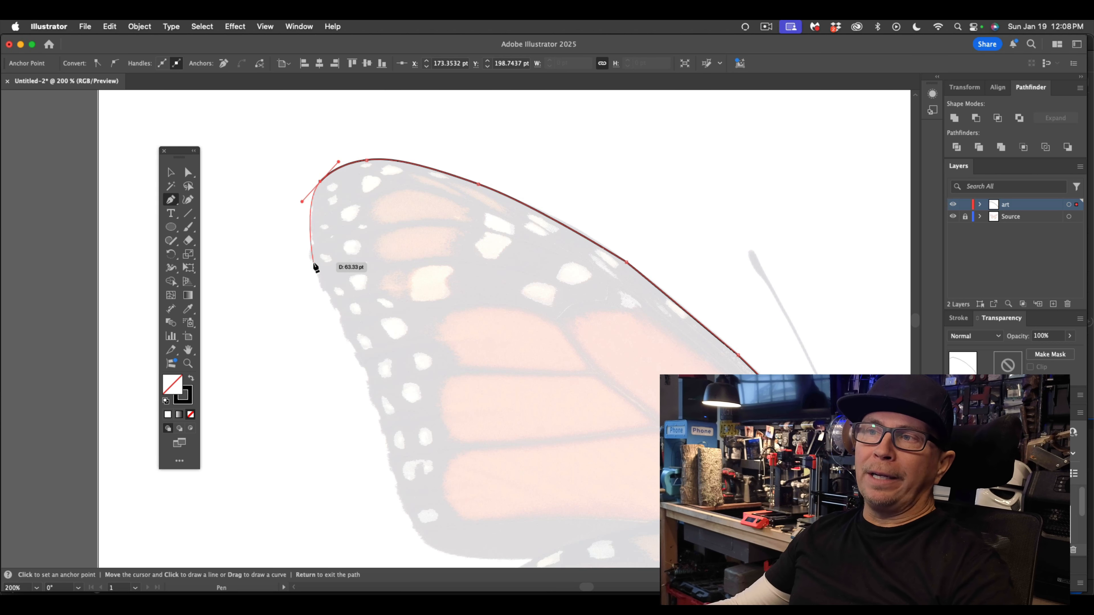
{"action": "left_click_drag", "start_coordinate": [313, 263], "coordinate": [319, 280]}
{"action": "scroll", "coordinate": [319, 280], "scroll_direction": "down", "scroll_amount": 5}
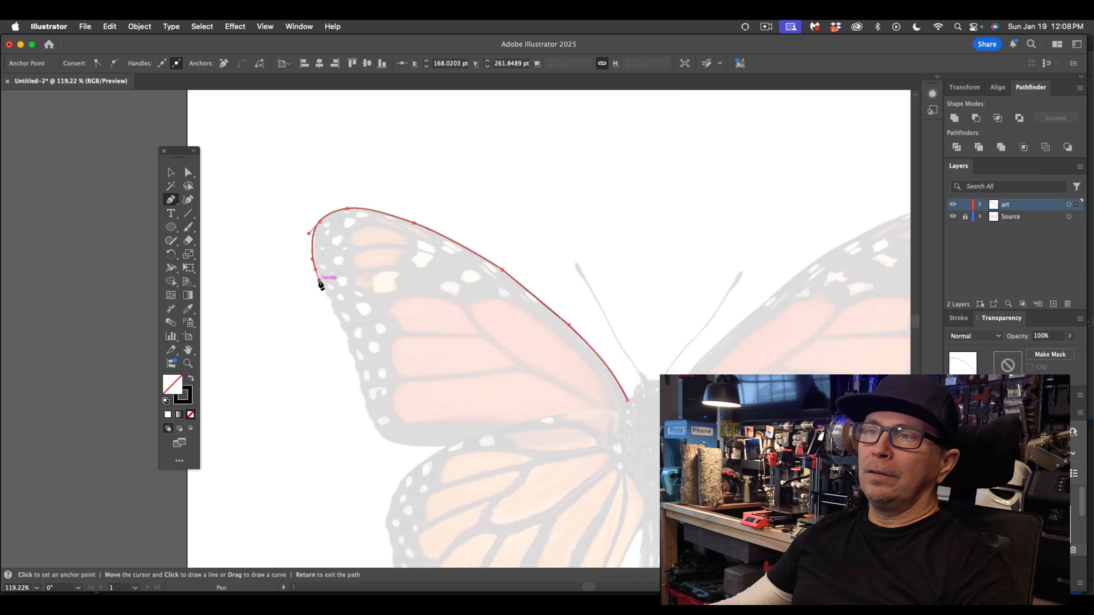
Step: Trace the forewing's wavy outer edge and lower edge back to the body, close the path at its starting anchor, and deselect it
{"action": "scroll", "coordinate": [320, 280], "scroll_direction": "down", "scroll_amount": 4}
{"action": "left_click_drag", "start_coordinate": [349, 213], "coordinate": [648, 327]}
{"action": "left_click", "coordinate": [359, 233]}
{"action": "key", "text": "super+z"}
{"action": "left_click", "coordinate": [363, 245]}
{"action": "left_click", "coordinate": [433, 364]}
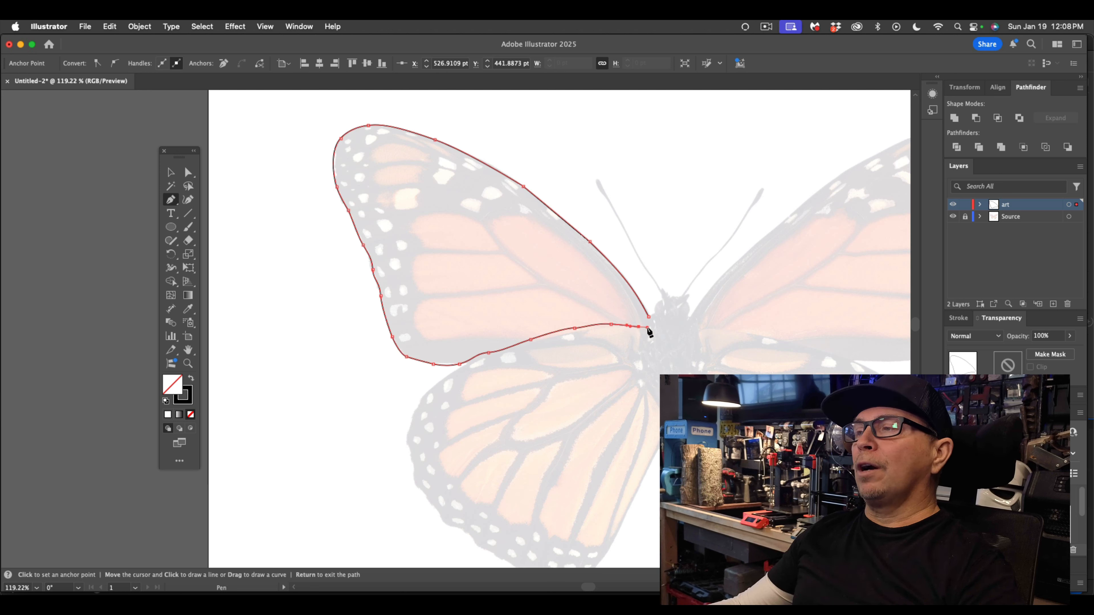
{"action": "left_click", "coordinate": [648, 328]}
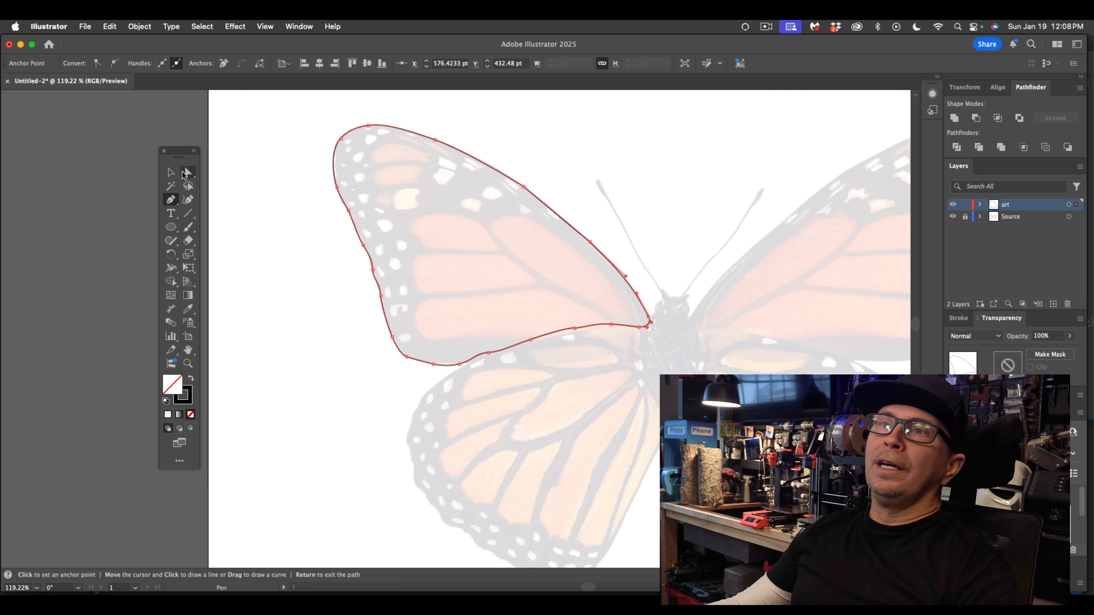
{"action": "left_click", "coordinate": [171, 173]}
{"action": "left_click", "coordinate": [237, 181]}
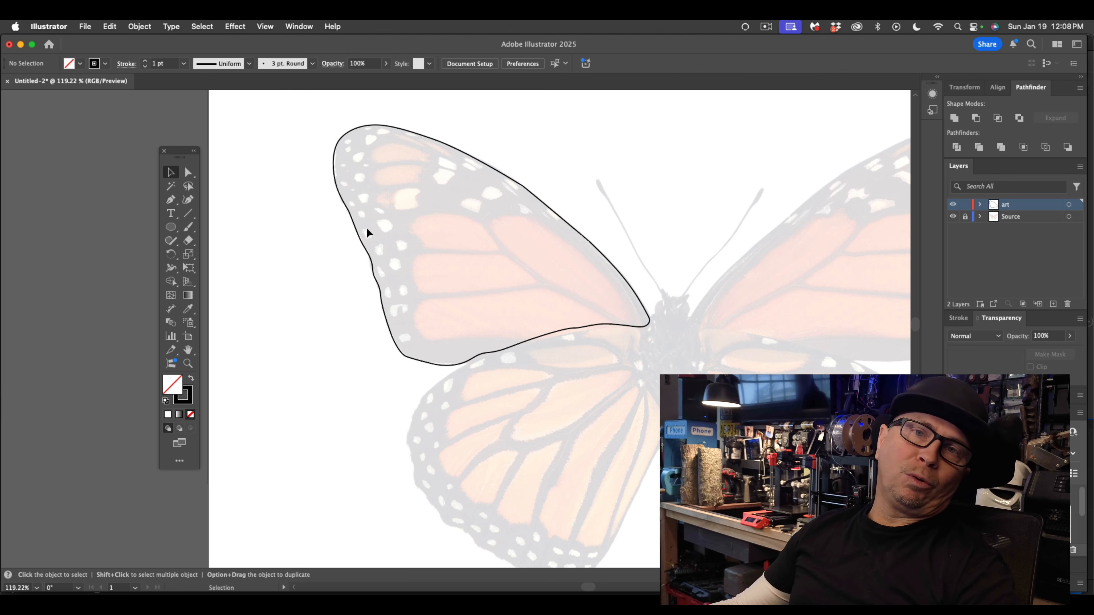
{"action": "scroll", "coordinate": [471, 296], "scroll_direction": "down", "scroll_amount": 3}
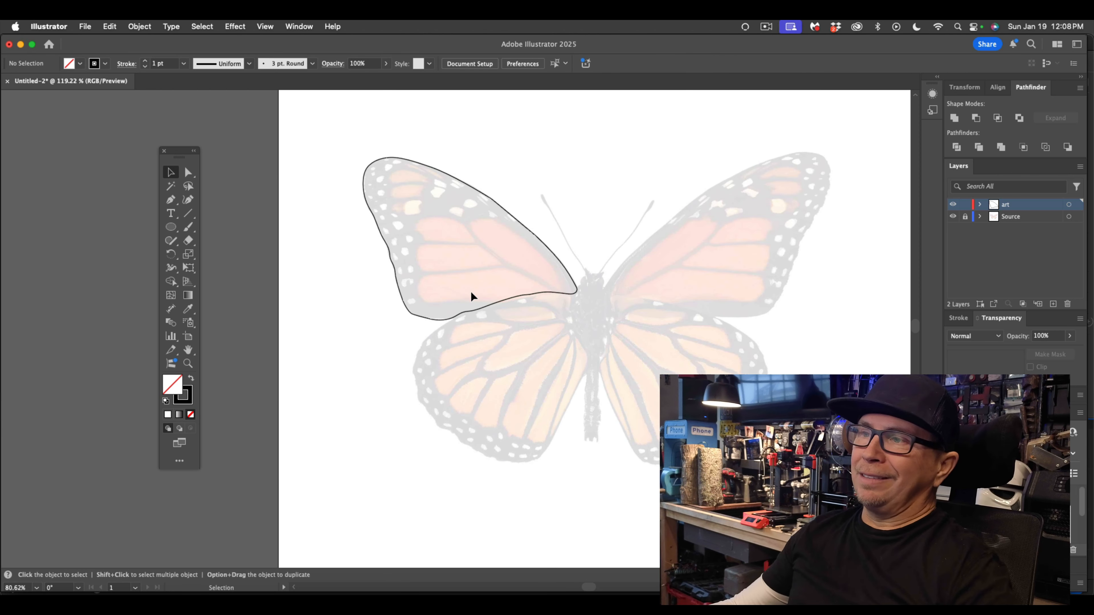
{"action": "scroll", "coordinate": [471, 296], "scroll_direction": "up", "scroll_amount": 5}
{"action": "scroll", "coordinate": [471, 296], "scroll_direction": "down", "scroll_amount": 4}
{"action": "scroll", "coordinate": [436, 233], "scroll_direction": "up", "scroll_amount": 2}
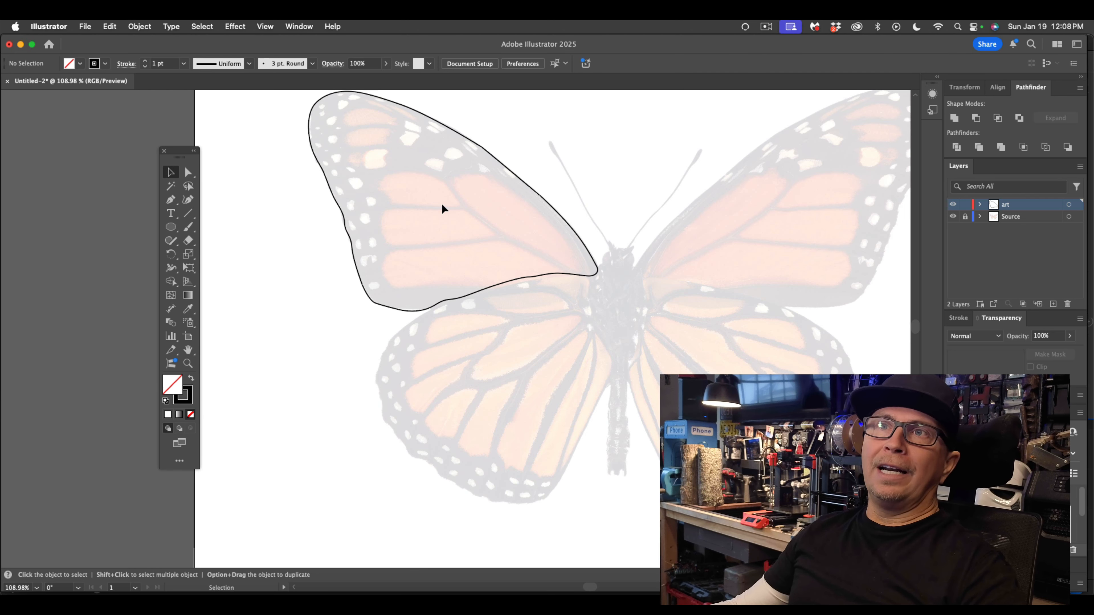
Step: Save the document as Monarch-Coaster.ai in the A - UNC Mejo 182 Class folder, with the version set to Illustrator 2020
{"action": "left_click", "coordinate": [94, 26]}
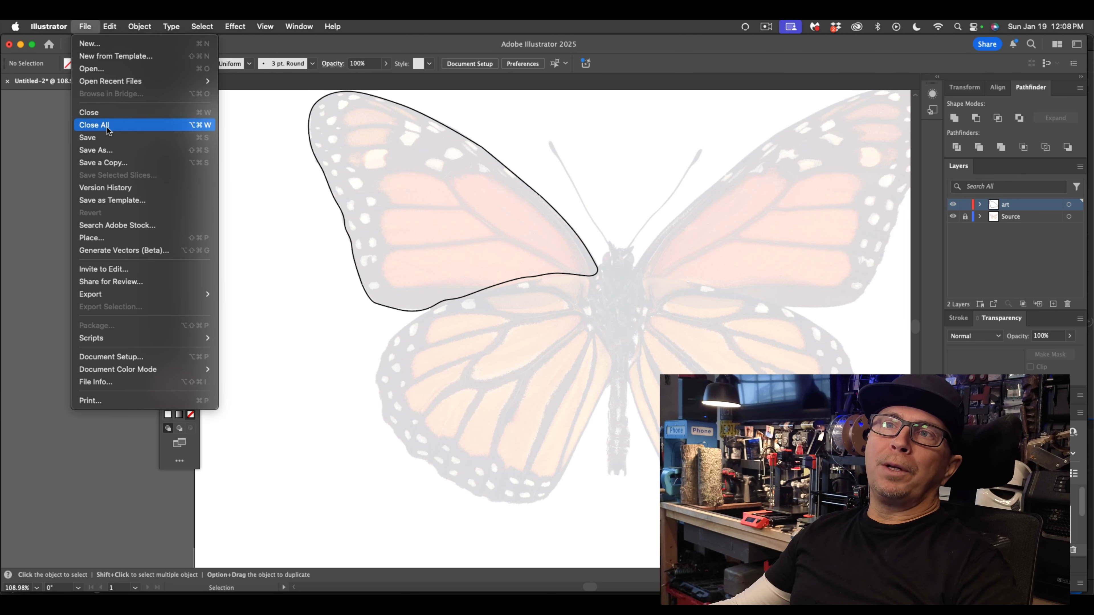
{"action": "key", "text": "Escape"}
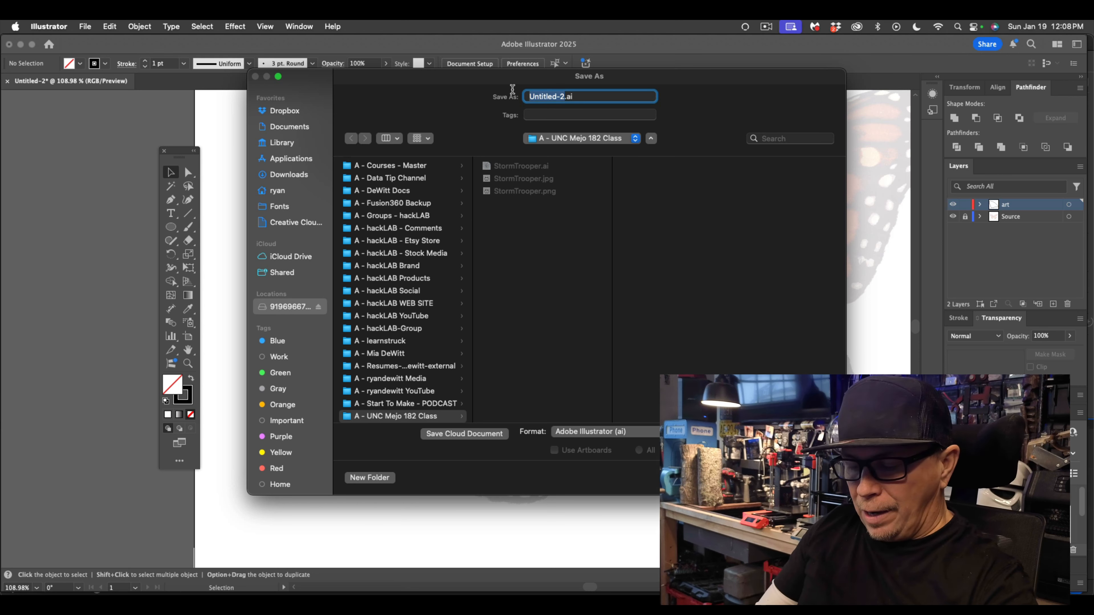
{"action": "type", "text": "Monarch"}
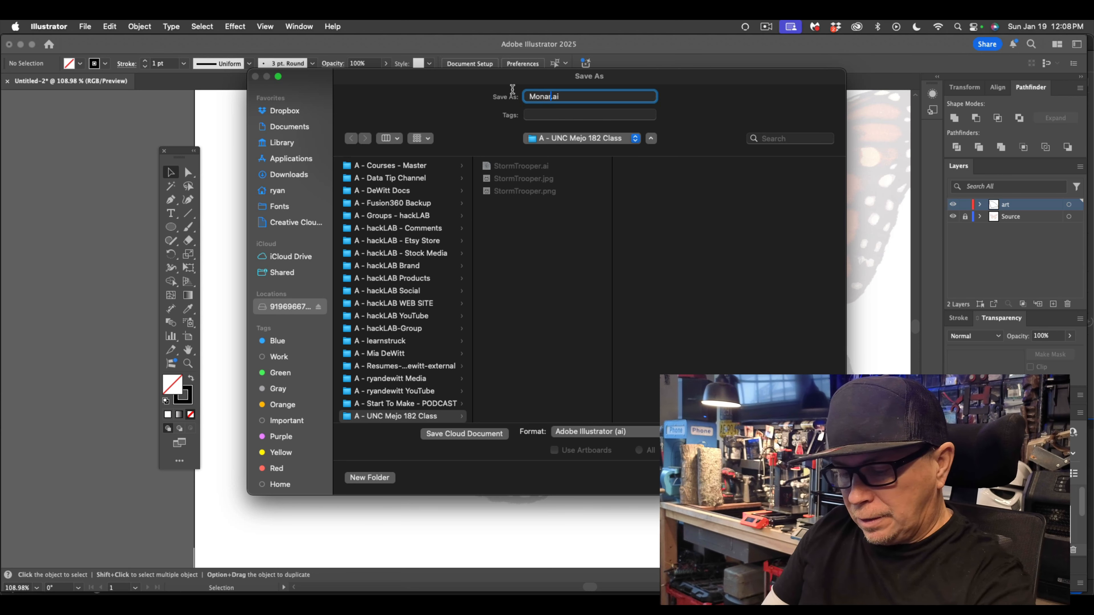
{"action": "type", "text": "-Coaster"}
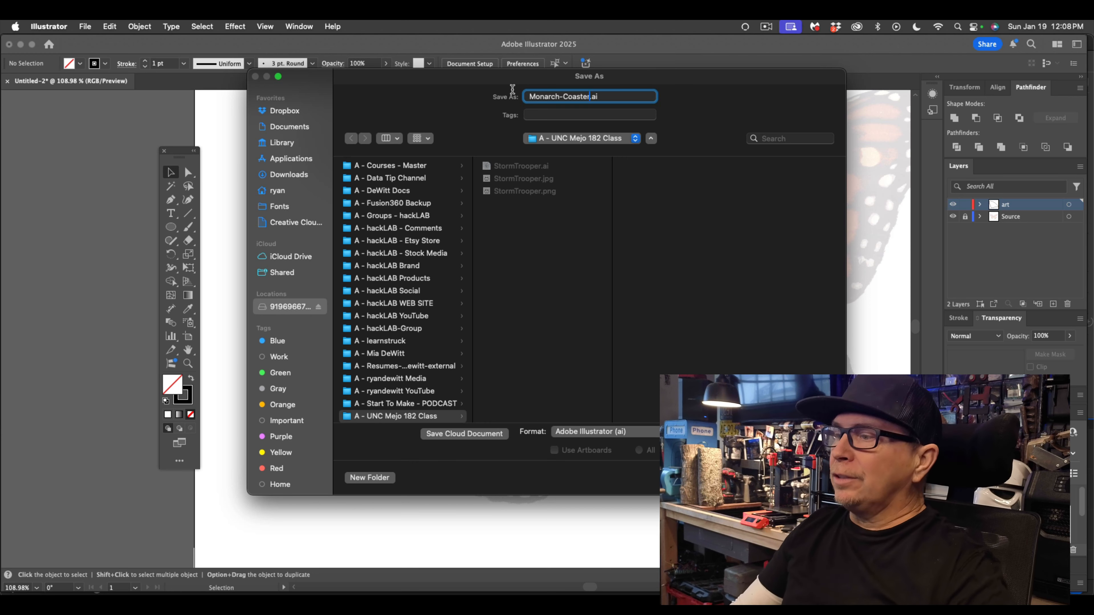
{"action": "key", "text": "Return"}
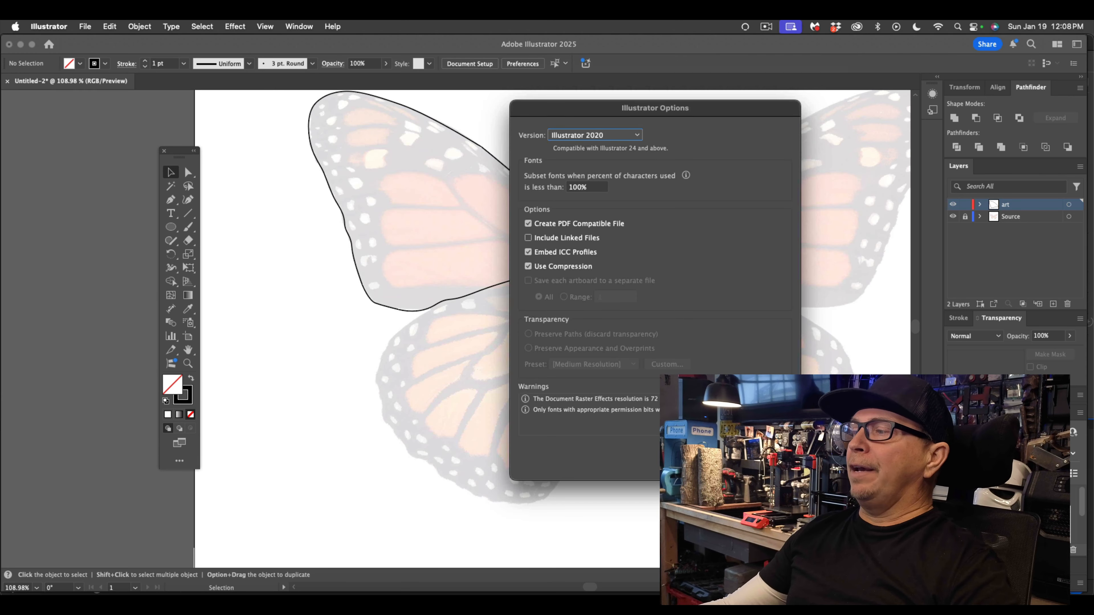
{"action": "key", "text": "Return"}
{"action": "scroll", "coordinate": [537, 272], "scroll_direction": "down", "scroll_amount": 2}
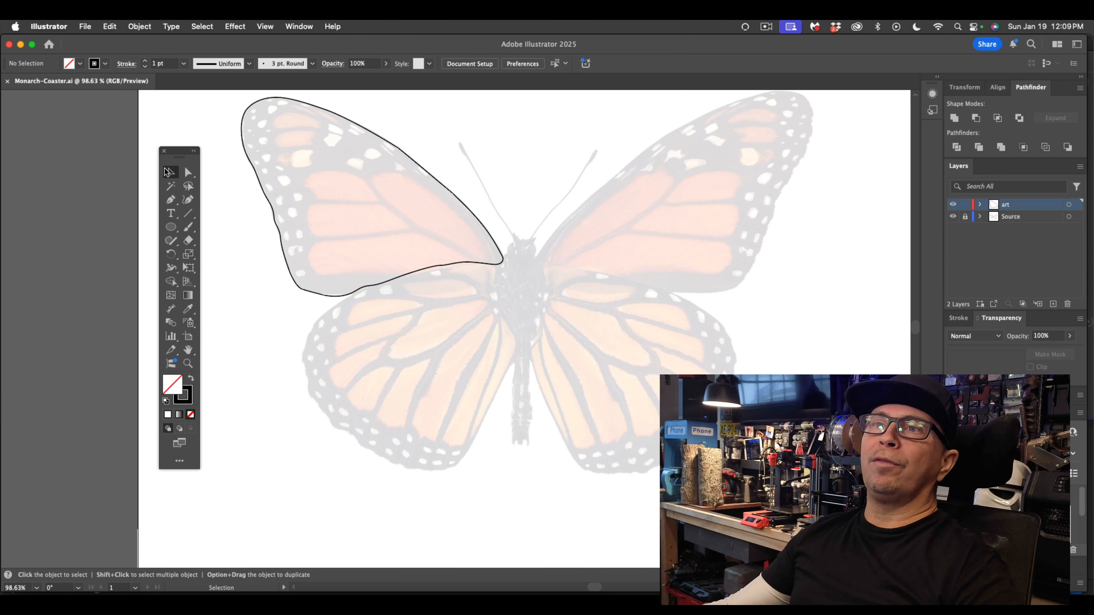
{"action": "left_click", "coordinate": [169, 200]}
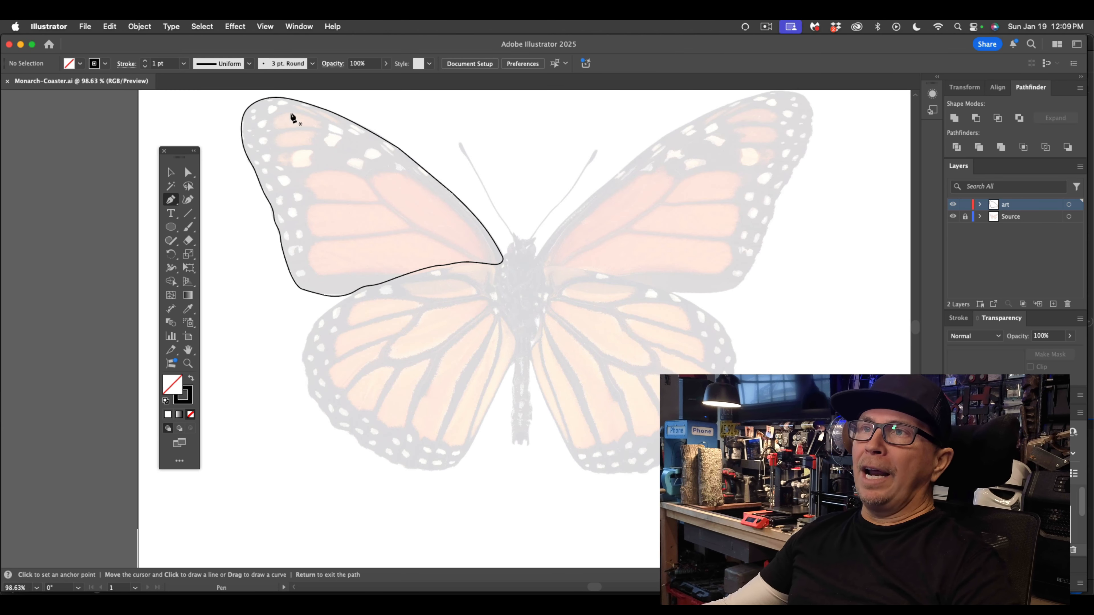
{"action": "left_click", "coordinate": [172, 172]}
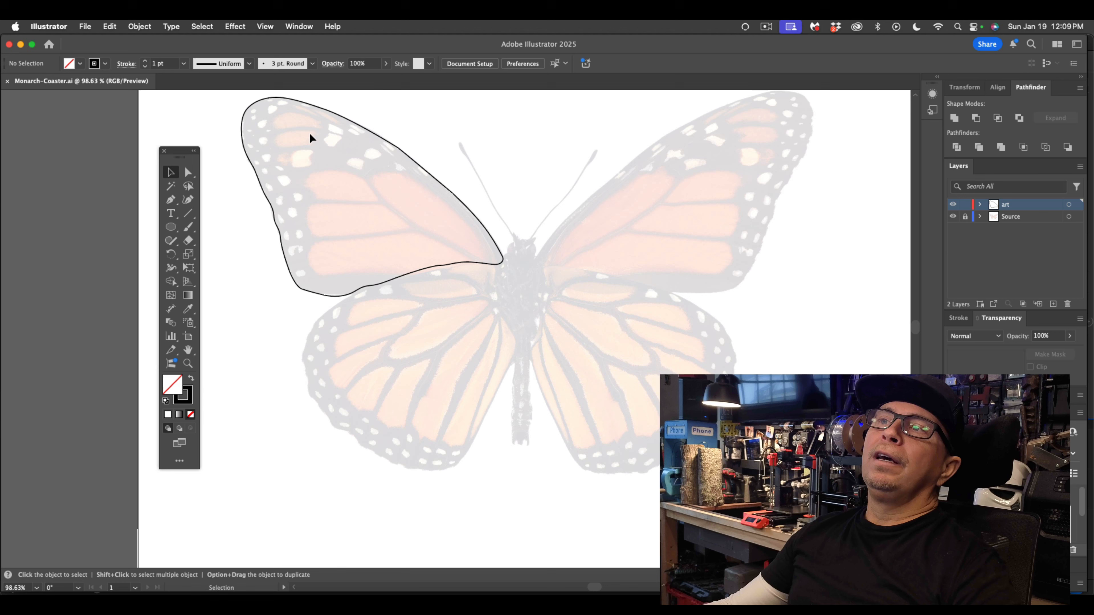
{"action": "mouse_move", "coordinate": [345, 117]}
{"action": "left_mouse_down"}
{"action": "mouse_move", "coordinate": [425, 137]}
{"action": "mouse_move", "coordinate": [342, 117]}
{"action": "left_mouse_up"}
Step: Start the left hindwing outline with the Pen tool just below the forewing's inner corner and trace it down along the body
{"action": "left_click", "coordinate": [171, 200]}
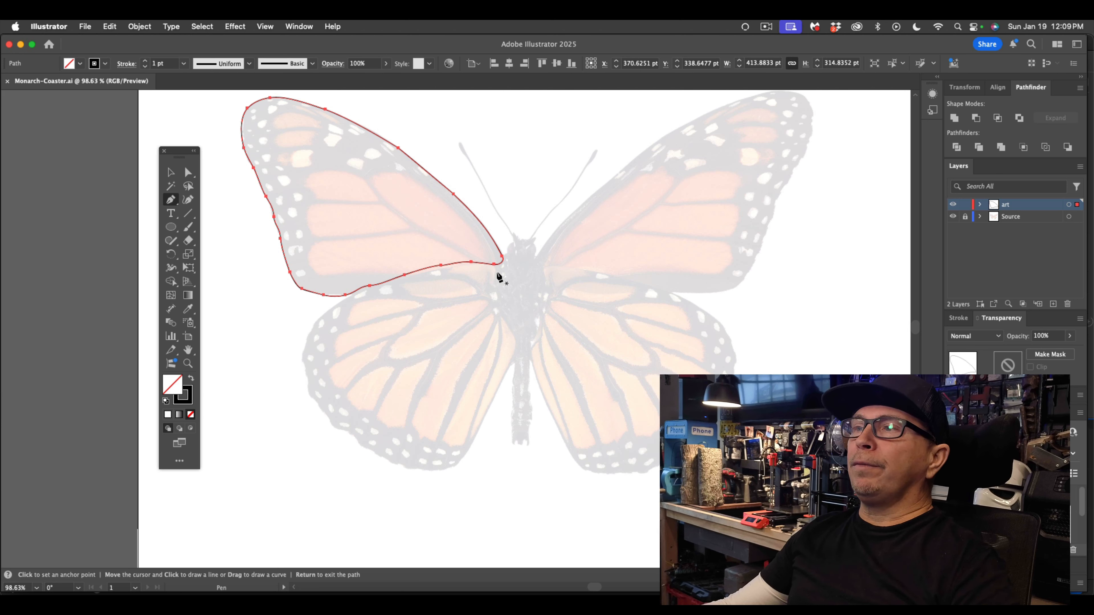
{"action": "left_click", "coordinate": [495, 273]}
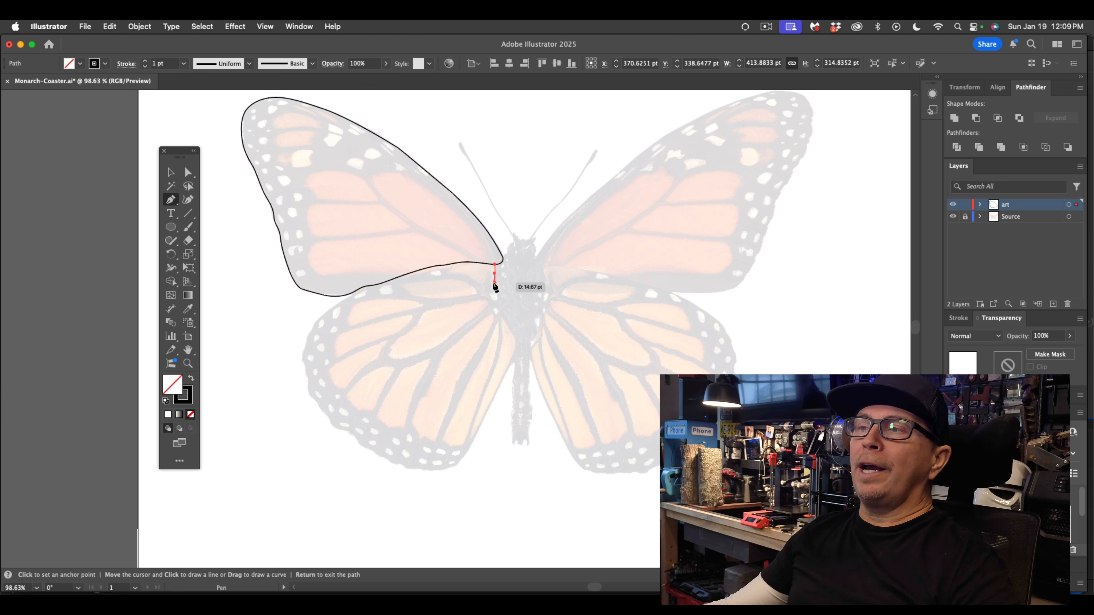
{"action": "left_click", "coordinate": [493, 297]}
{"action": "left_click_drag", "start_coordinate": [493, 296], "coordinate": [514, 345]}
{"action": "left_click", "coordinate": [501, 380]}
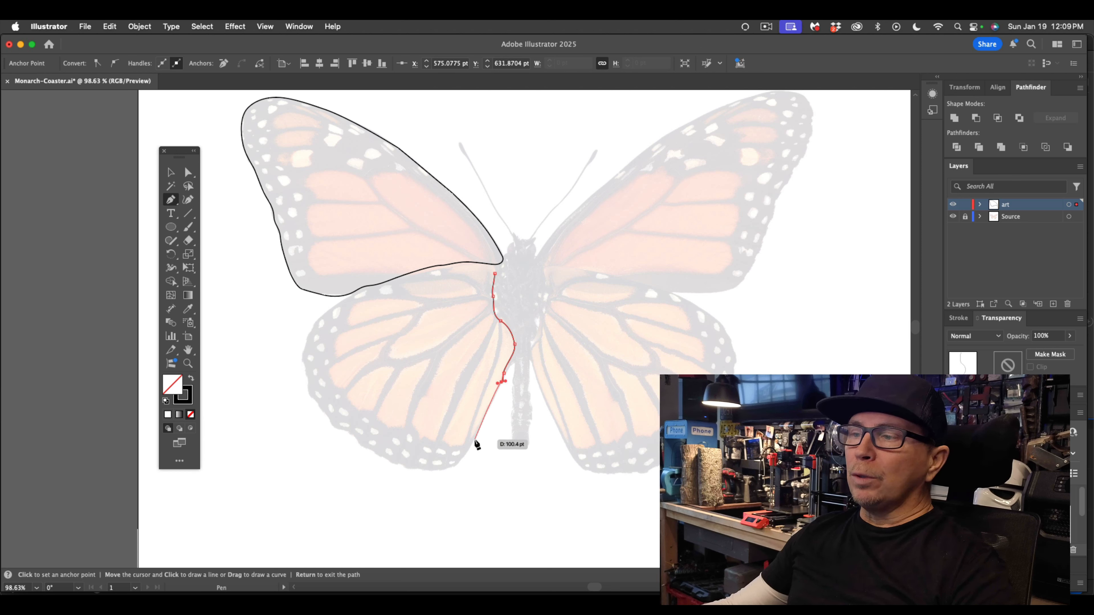
Step: Trace the hindwing's wavy outer edge and its upper edge back to the body, close the path at its starting anchor, and deselect it
{"action": "left_click_drag", "start_coordinate": [475, 441], "coordinate": [321, 314]}
{"action": "left_click", "coordinate": [413, 469]}
{"action": "left_click_drag", "start_coordinate": [331, 306], "coordinate": [418, 277]}
{"action": "key", "text": "Return"}
{"action": "left_click_drag", "start_coordinate": [427, 274], "coordinate": [480, 269]}
{"action": "left_click", "coordinate": [495, 275]}
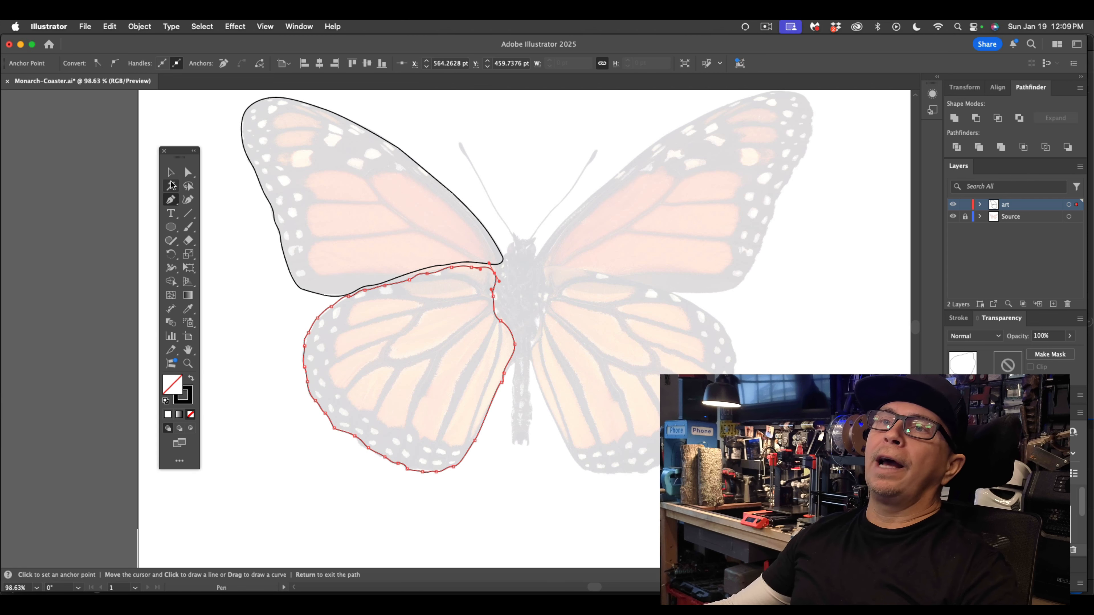
{"action": "left_click", "coordinate": [171, 172]}
{"action": "left_click", "coordinate": [239, 208]}
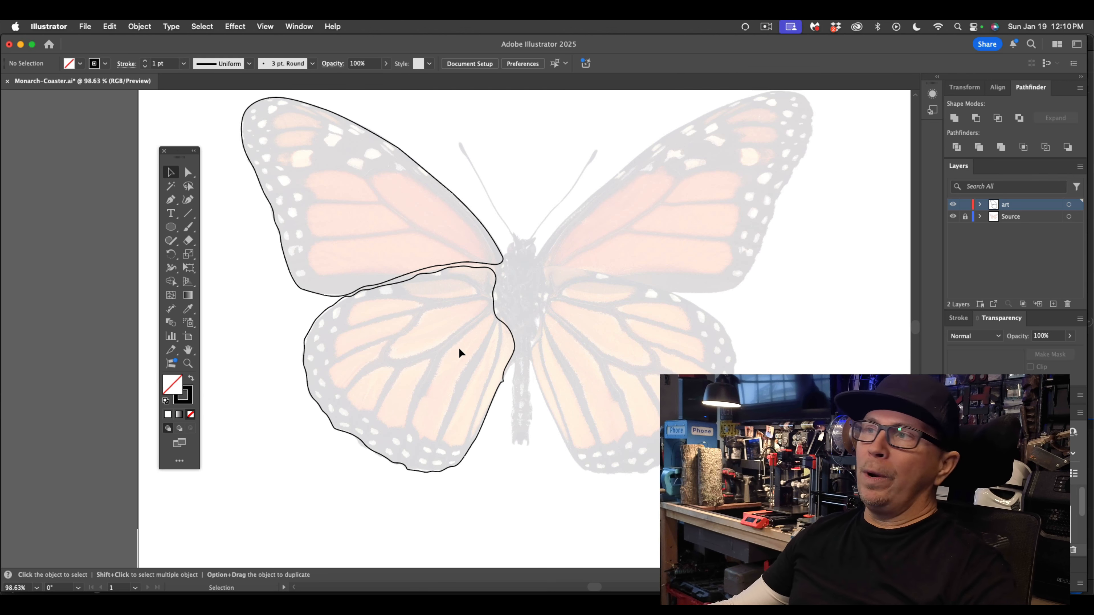
Step: Outline the left antenna with the Pen tool from the head up its inner edge, around the tip, and partway down its outer edge
{"action": "left_click", "coordinate": [171, 200]}
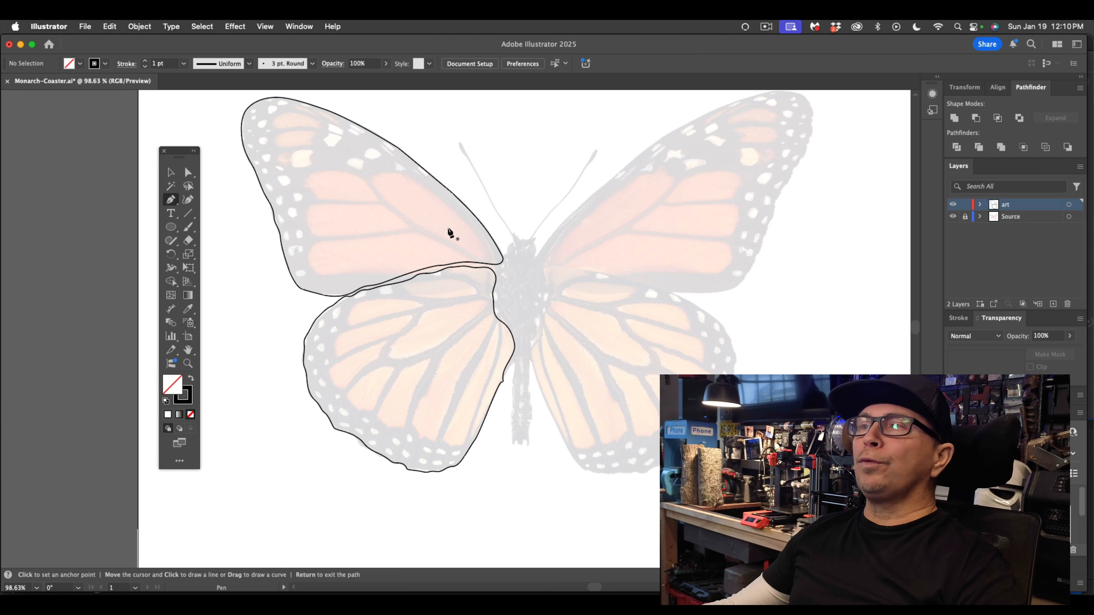
{"action": "left_click_drag", "start_coordinate": [519, 241], "coordinate": [521, 242]}
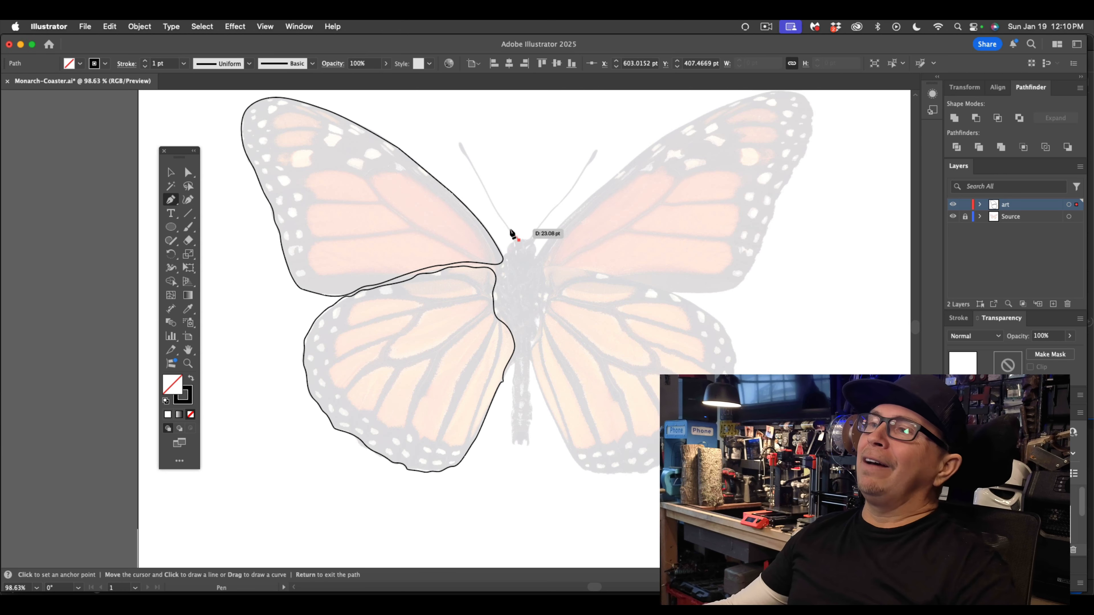
{"action": "left_click", "coordinate": [513, 233]}
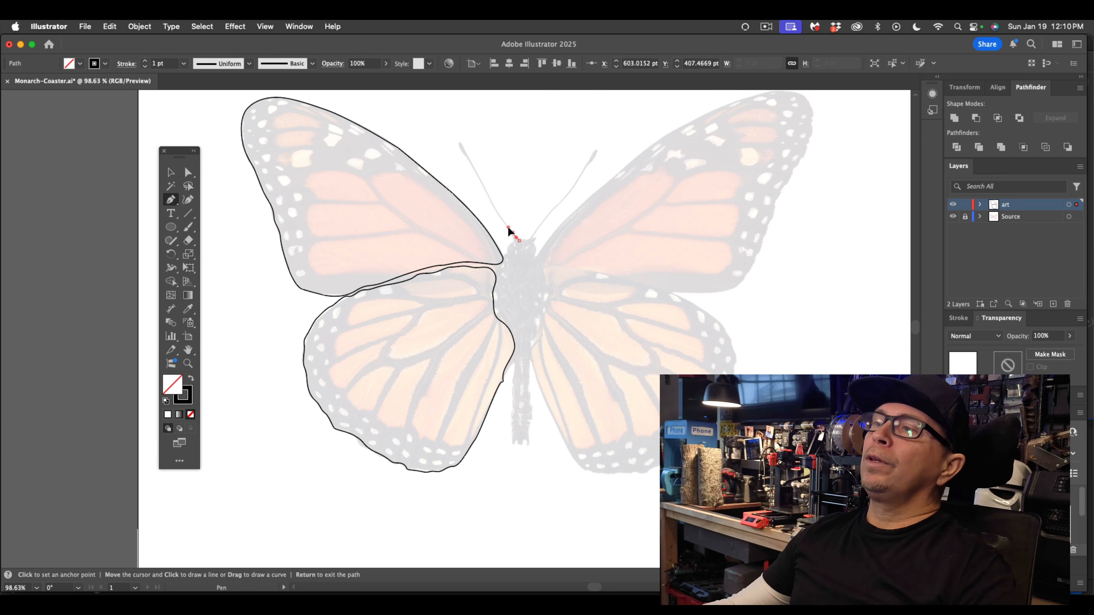
{"action": "left_click_drag", "start_coordinate": [502, 226], "coordinate": [502, 226]}
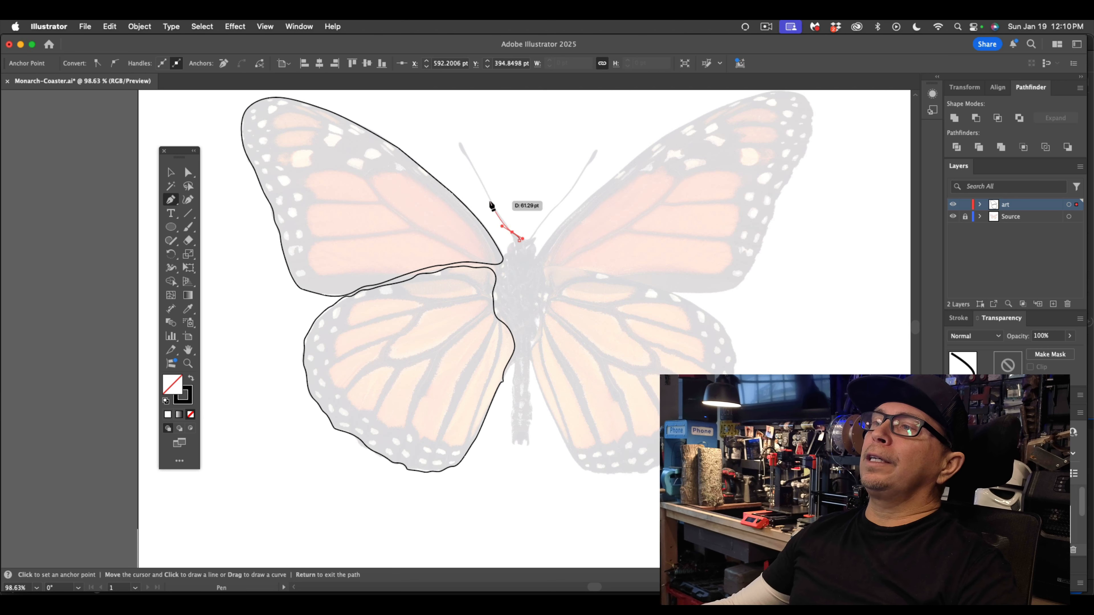
{"action": "left_click", "coordinate": [485, 190]}
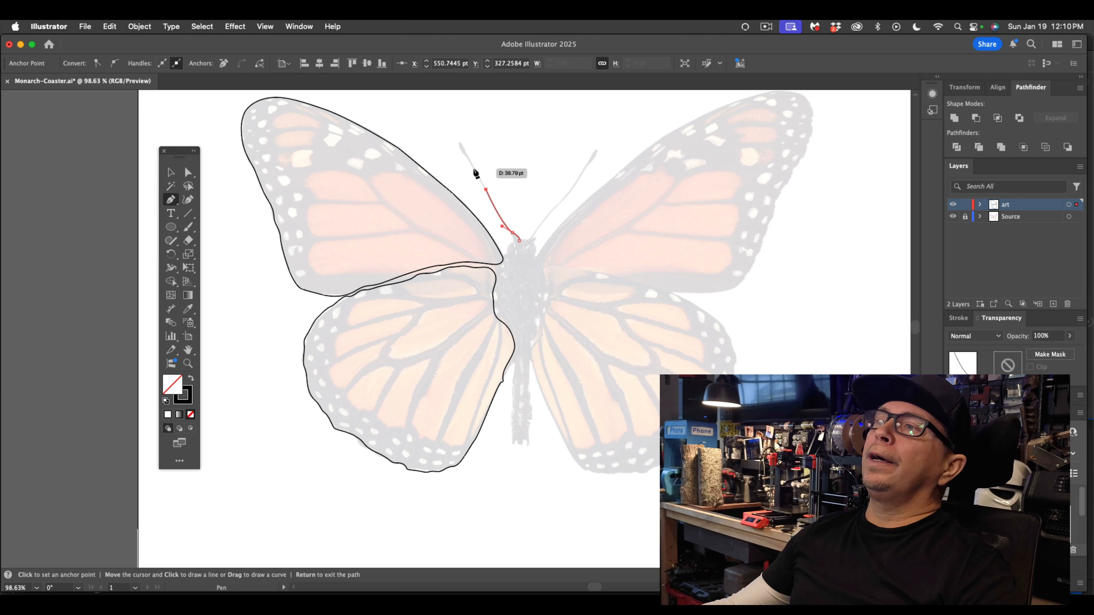
{"action": "left_click", "coordinate": [474, 168]}
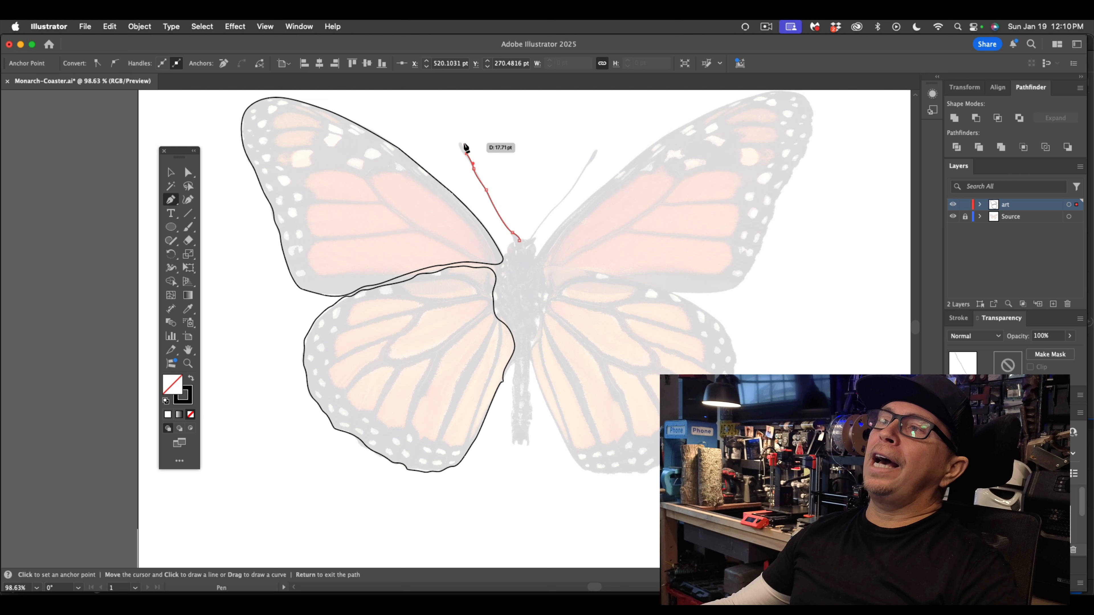
{"action": "left_click_drag", "start_coordinate": [464, 142], "coordinate": [484, 193]}
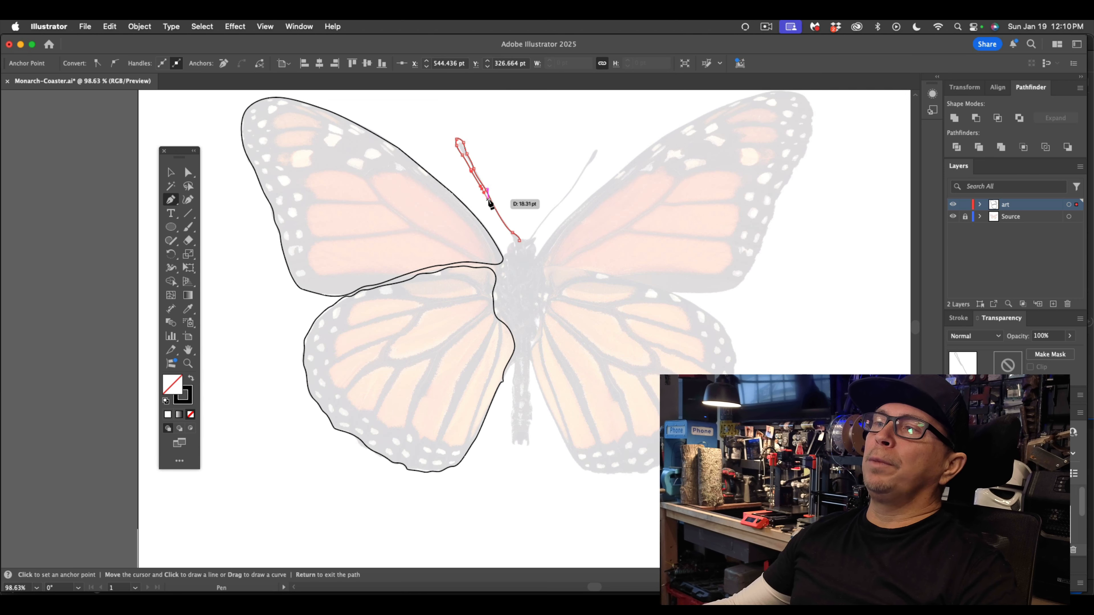
Step: Continue the antenna outline down its outer edge into the head, close the path at its starting anchor, and deselect it
{"action": "scroll", "coordinate": [490, 209], "scroll_direction": "up", "scroll_amount": 5}
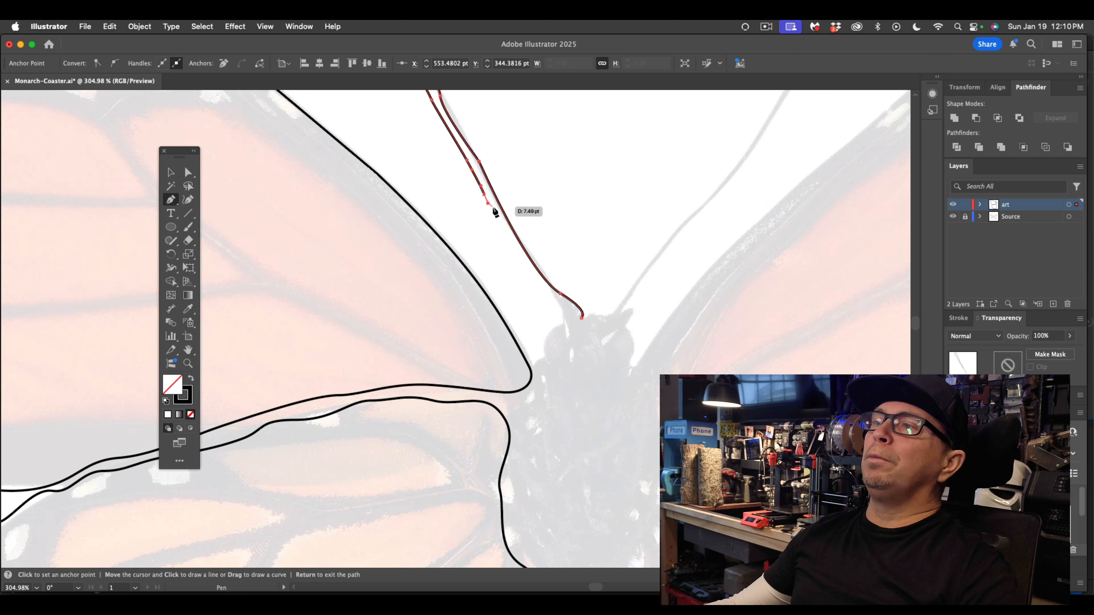
{"action": "left_click", "coordinate": [497, 214]}
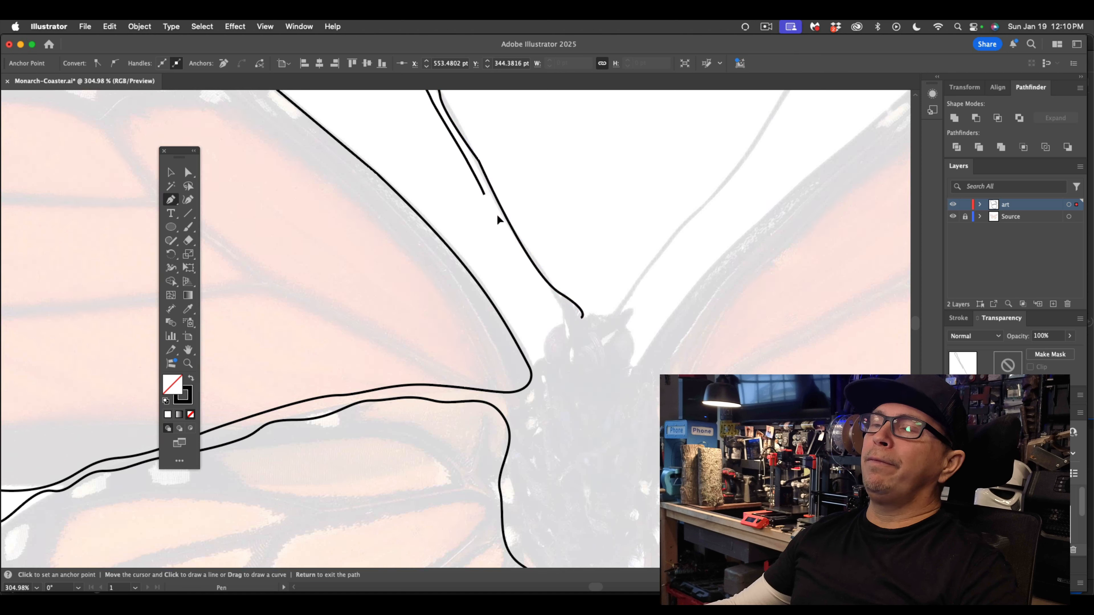
{"action": "left_click", "coordinate": [509, 244]}
{"action": "left_click", "coordinate": [510, 242], "text": "super"}
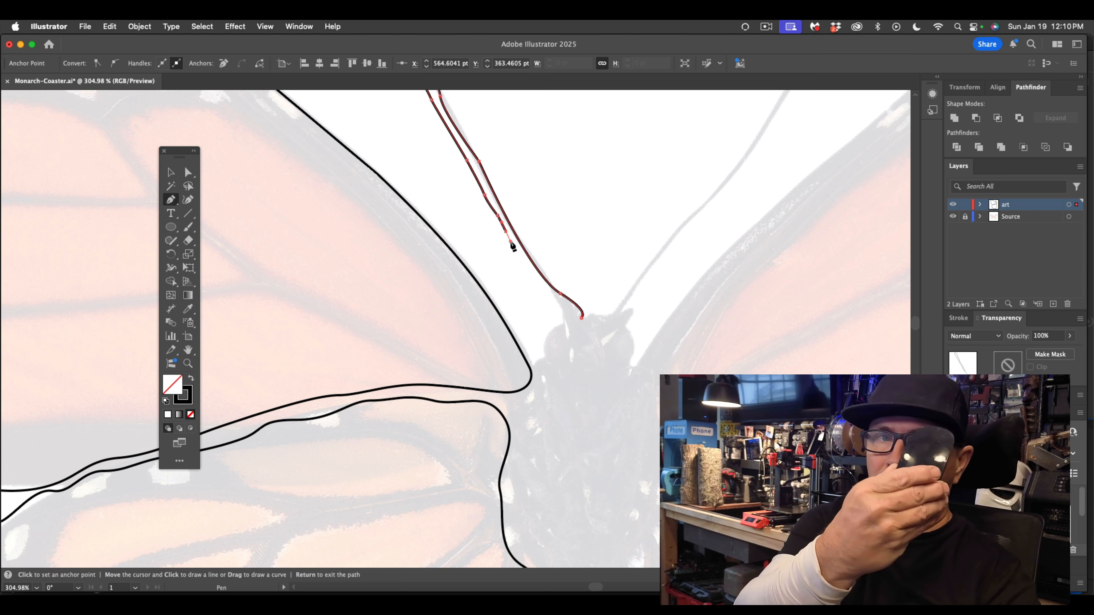
{"action": "left_click", "coordinate": [523, 261], "text": "super"}
{"action": "left_click_drag", "start_coordinate": [534, 278], "coordinate": [580, 309]}
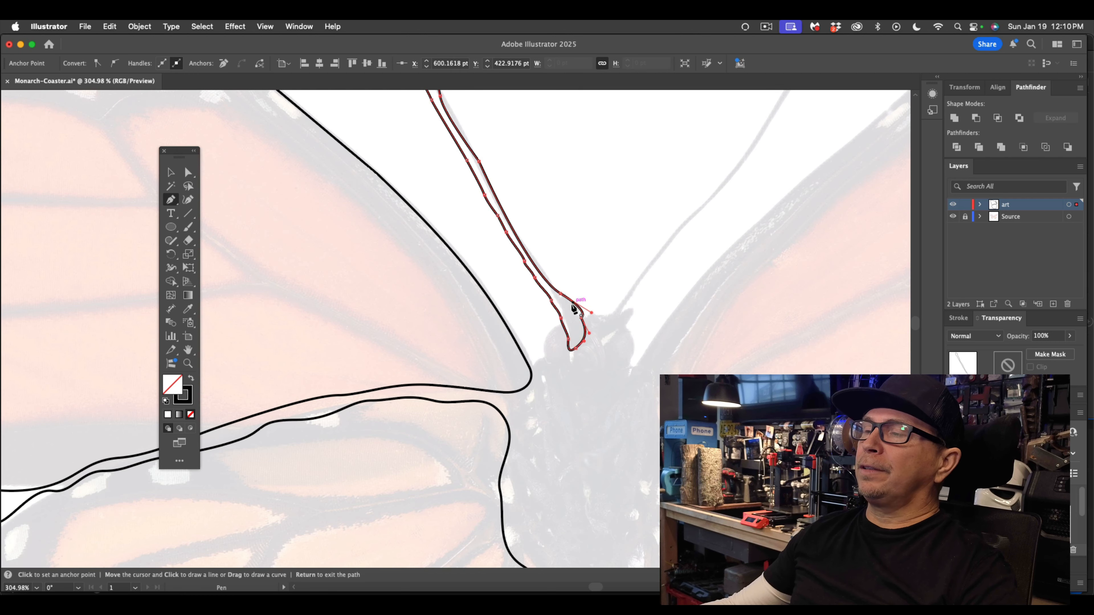
{"action": "scroll", "coordinate": [570, 302], "scroll_direction": "down", "scroll_amount": 5}
{"action": "key", "text": "v"}
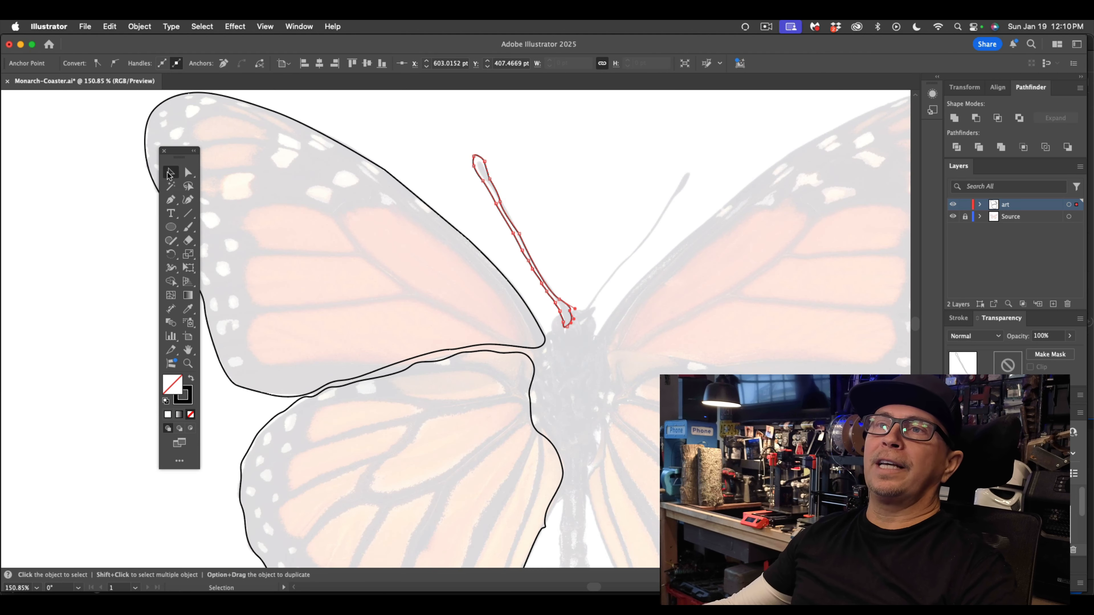
{"action": "left_click", "coordinate": [148, 180]}
{"action": "left_click", "coordinate": [285, 279]}
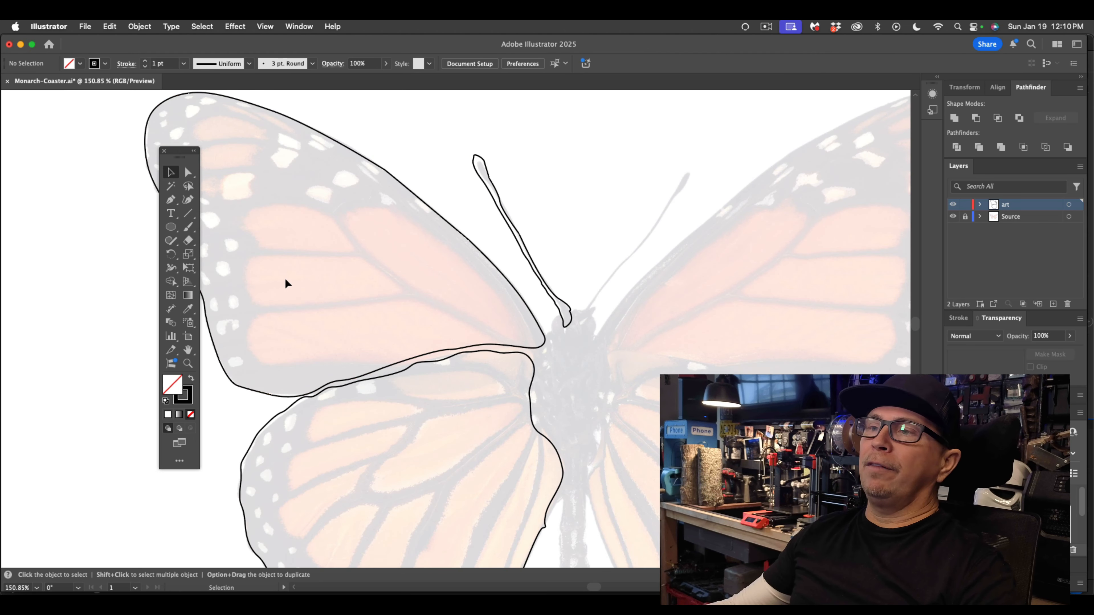
Step: Trace the long orange cell near the left forewing's upper edge as a closed Pen path, and deselect it
{"action": "scroll", "coordinate": [291, 278], "scroll_direction": "down", "scroll_amount": 4}
{"action": "scroll", "coordinate": [297, 278], "scroll_direction": "up", "scroll_amount": 2}
{"action": "scroll", "coordinate": [297, 282], "scroll_direction": "up", "scroll_amount": 2}
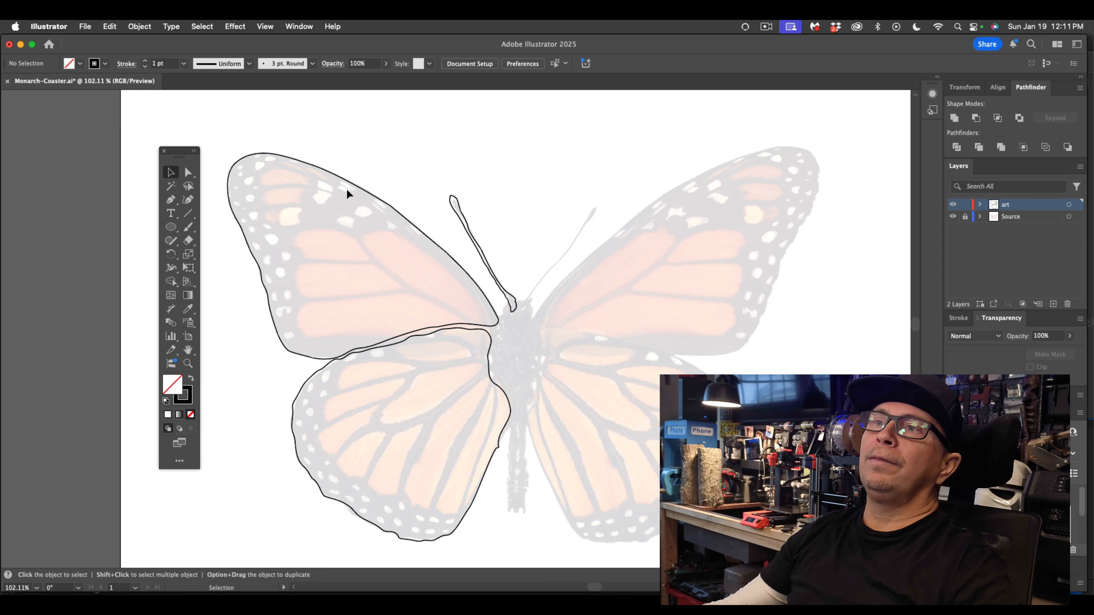
{"action": "left_click", "coordinate": [173, 201]}
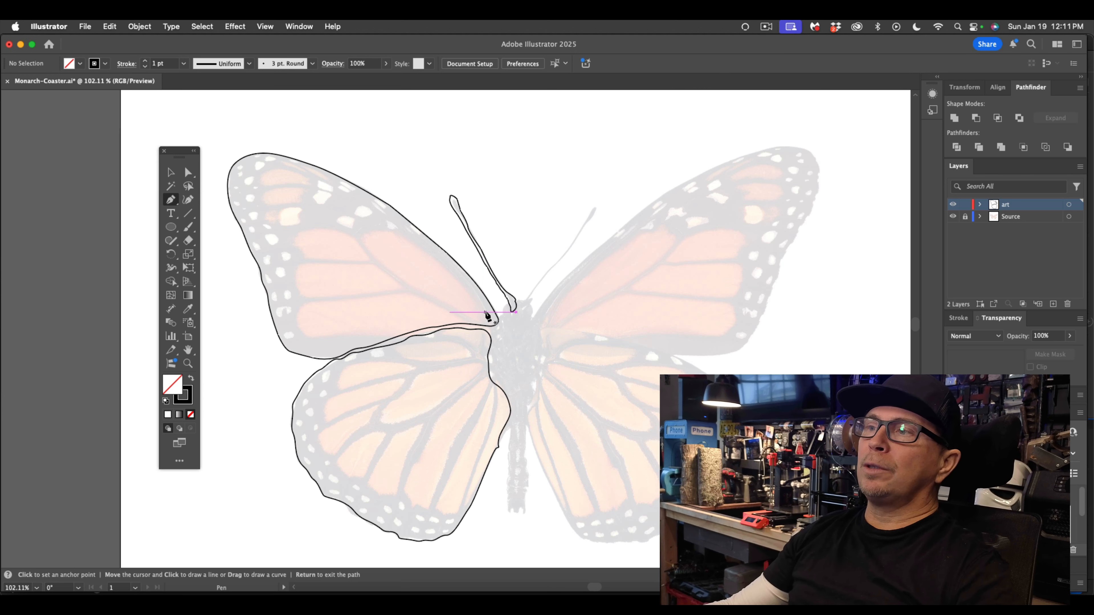
{"action": "left_click_drag", "start_coordinate": [486, 313], "coordinate": [461, 308]}
{"action": "left_click", "coordinate": [433, 297]}
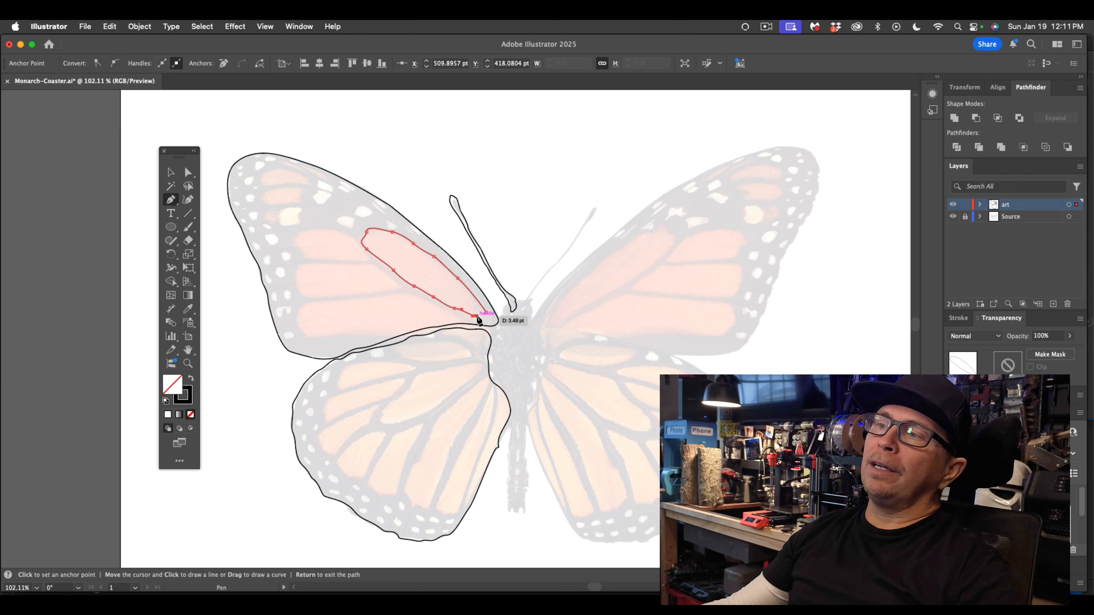
{"action": "left_click_drag", "start_coordinate": [487, 312], "coordinate": [489, 303]}
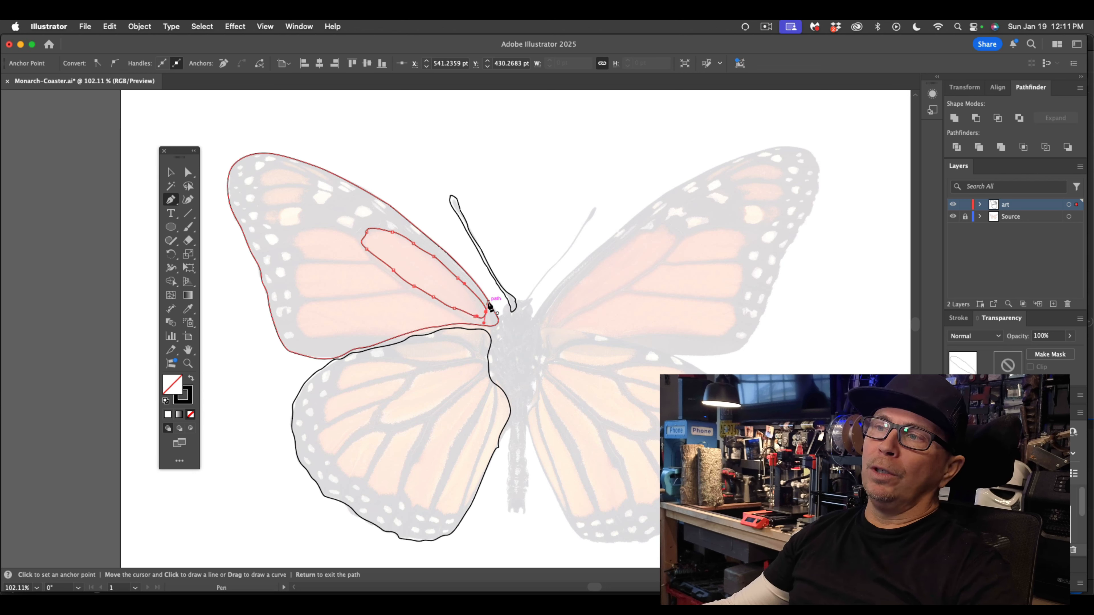
{"action": "left_click", "coordinate": [171, 173]}
{"action": "left_click", "coordinate": [276, 138]}
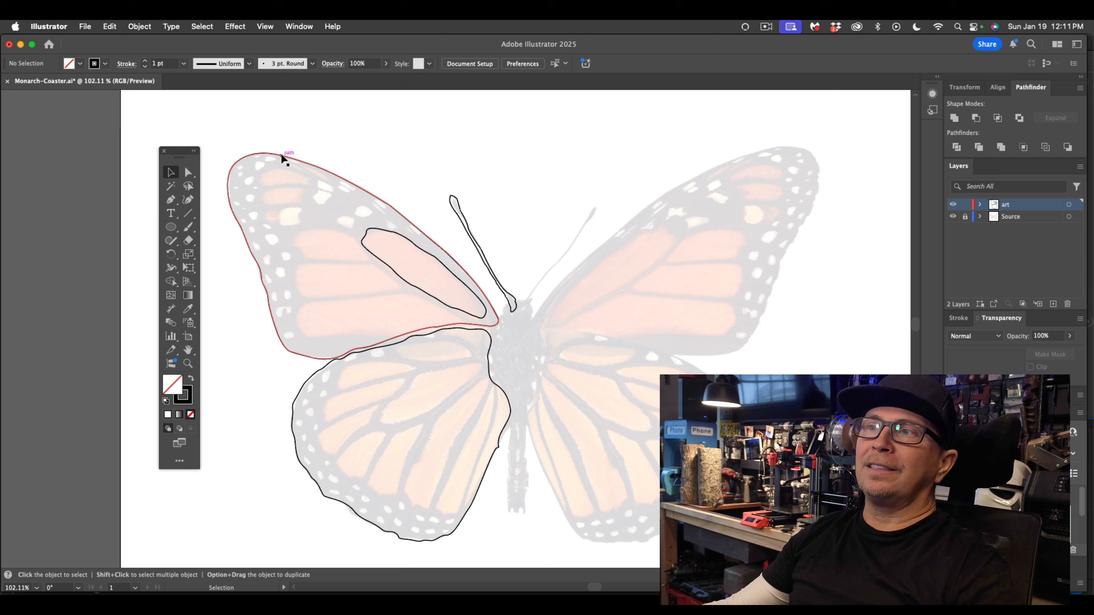
Step: Start a path around the small orange cell beyond the long cell's outer end, tracing its sloping inner side and upper edge
{"action": "left_click", "coordinate": [171, 200]}
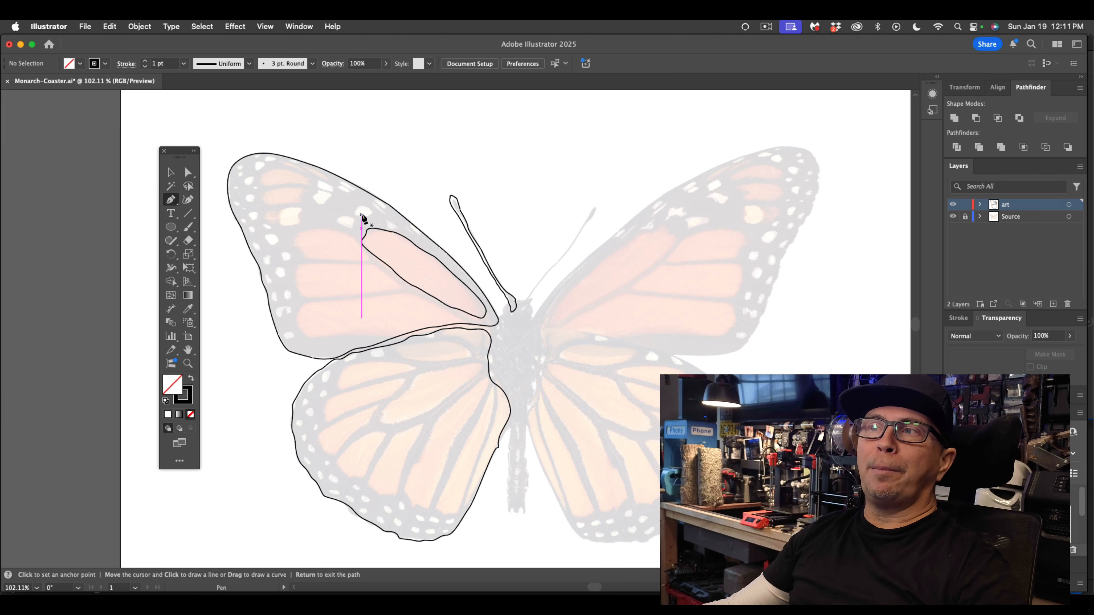
{"action": "left_click", "coordinate": [369, 261]}
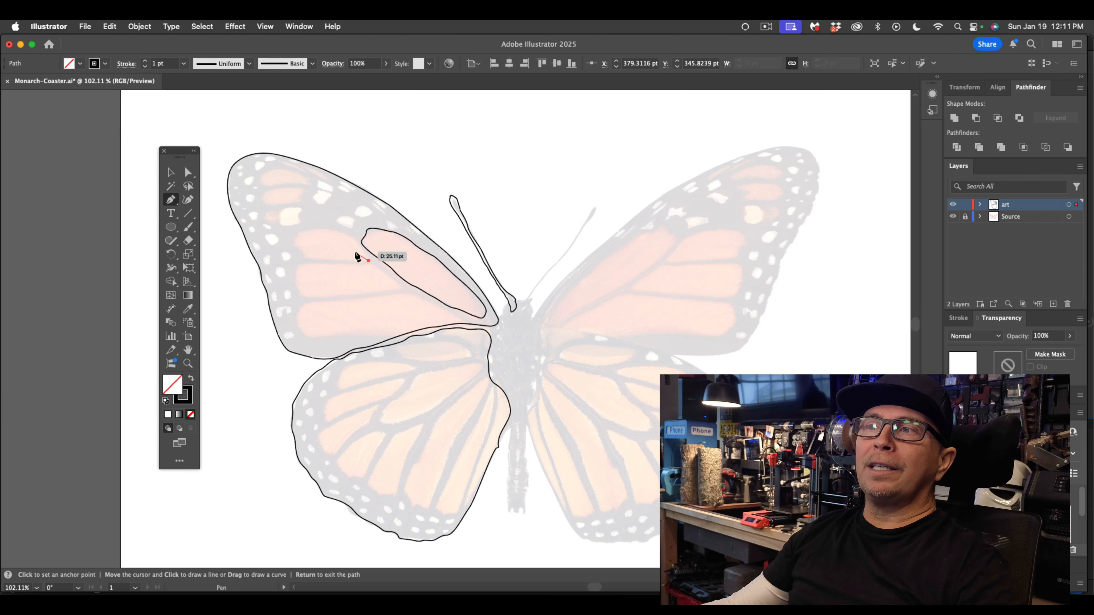
{"action": "left_click_drag", "start_coordinate": [356, 243], "coordinate": [351, 237]}
{"action": "left_click", "coordinate": [341, 234]}
{"action": "left_click", "coordinate": [330, 227]}
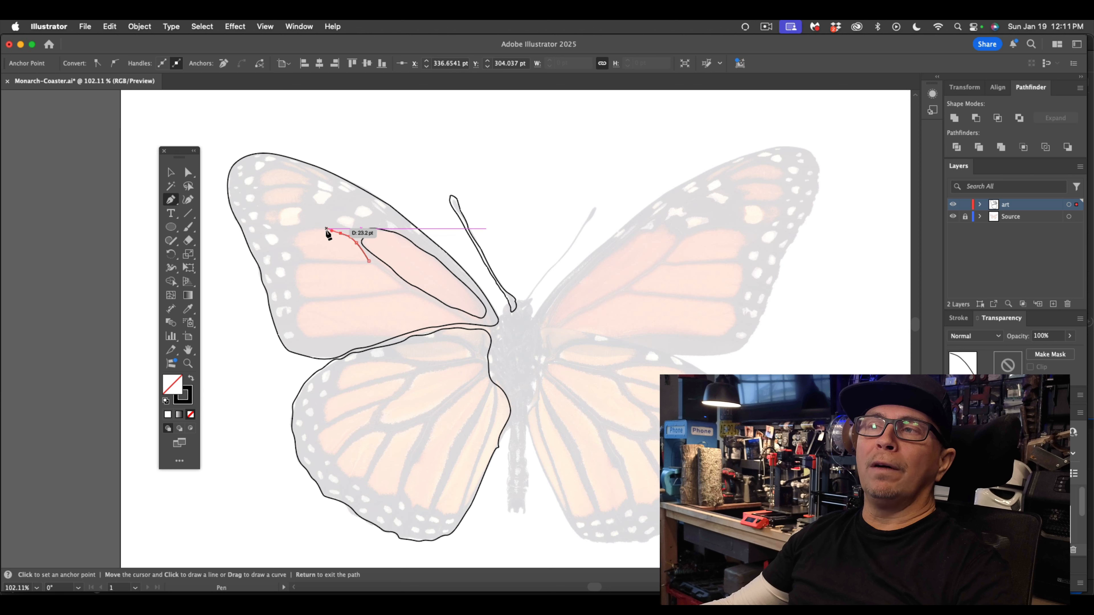
{"action": "left_click", "coordinate": [316, 230]}
{"action": "left_click", "coordinate": [305, 235]}
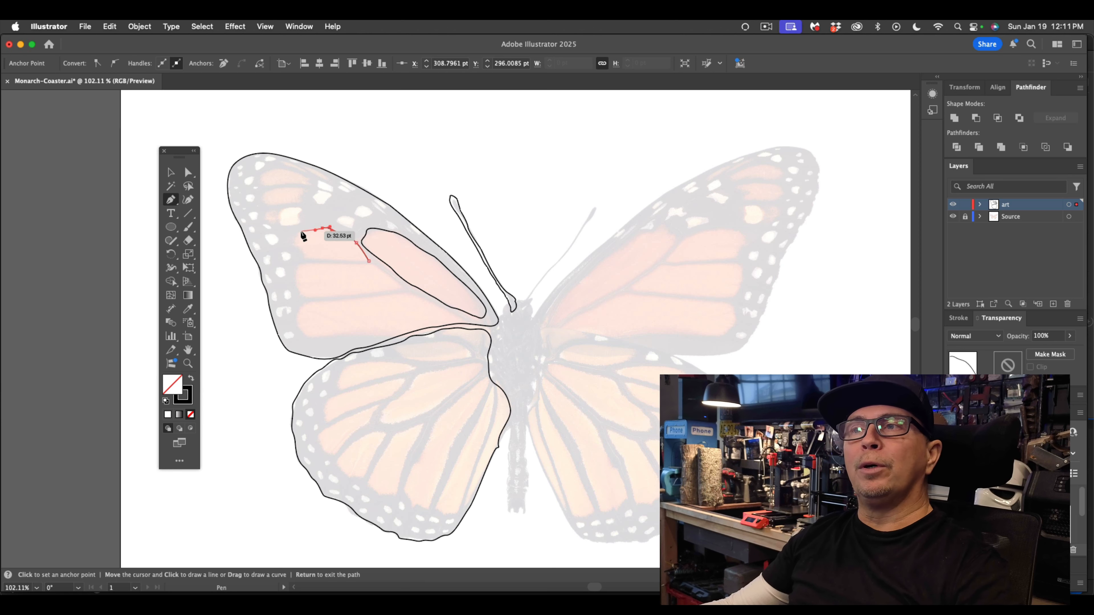
Step: Curve the small cell's path around its outer end and along its lower edge, close it at the starting anchor, and deselect it
{"action": "left_click_drag", "start_coordinate": [301, 232], "coordinate": [299, 234]}
{"action": "left_click", "coordinate": [296, 245]}
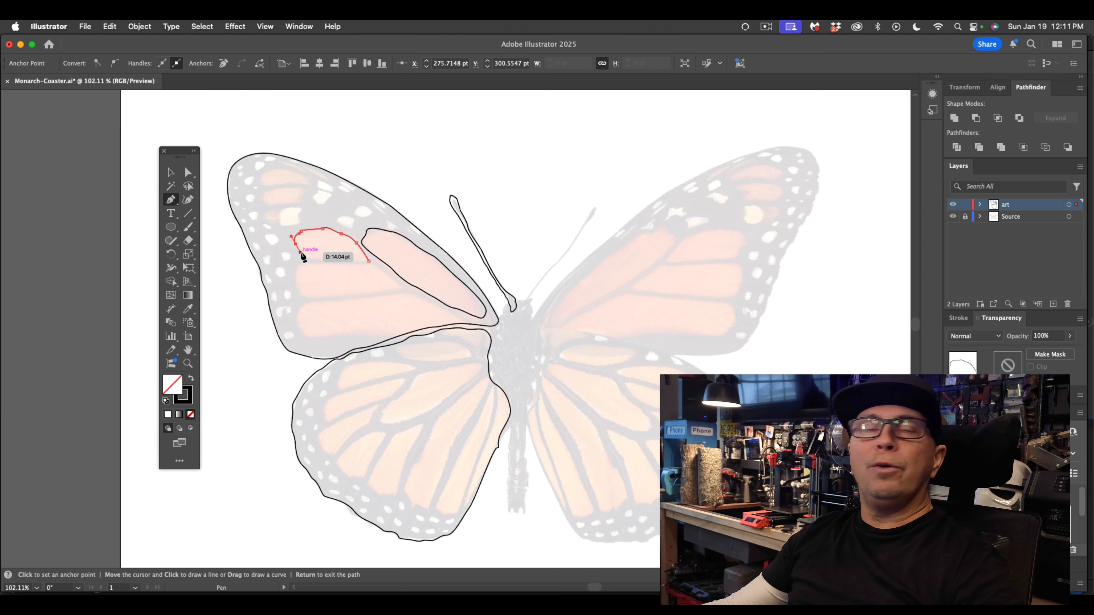
{"action": "left_click", "coordinate": [301, 254]}
{"action": "left_click_drag", "start_coordinate": [314, 262], "coordinate": [375, 259]}
{"action": "left_click", "coordinate": [166, 169]}
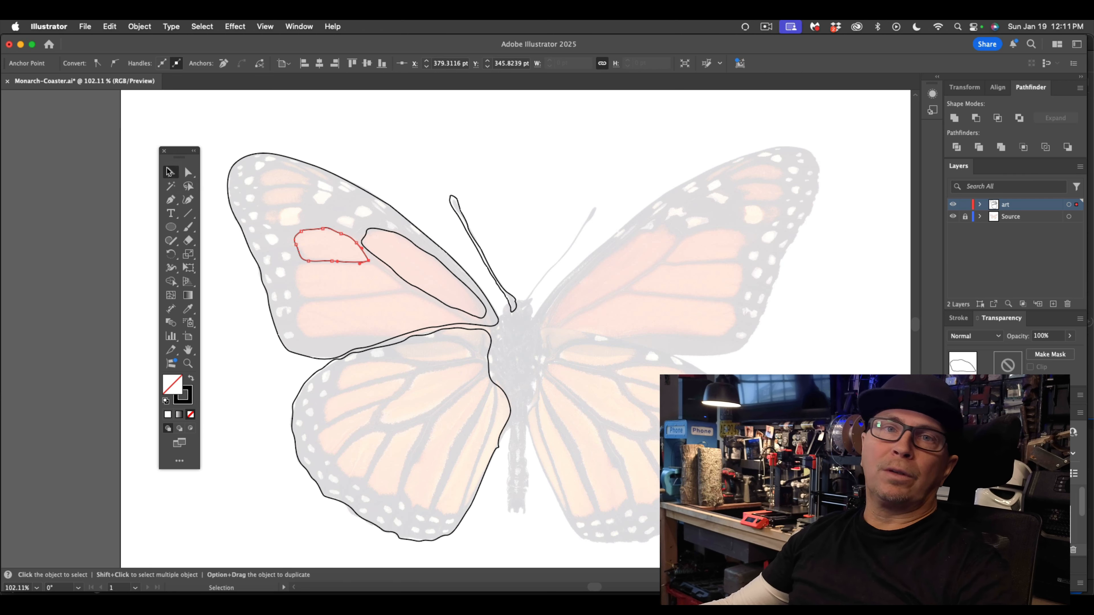
{"action": "left_click", "coordinate": [267, 126]}
Step: Trace the middle orange cell below the small upper cell of the left forewing as a closed Pen path, and deselect it
{"action": "left_click", "coordinate": [171, 200]}
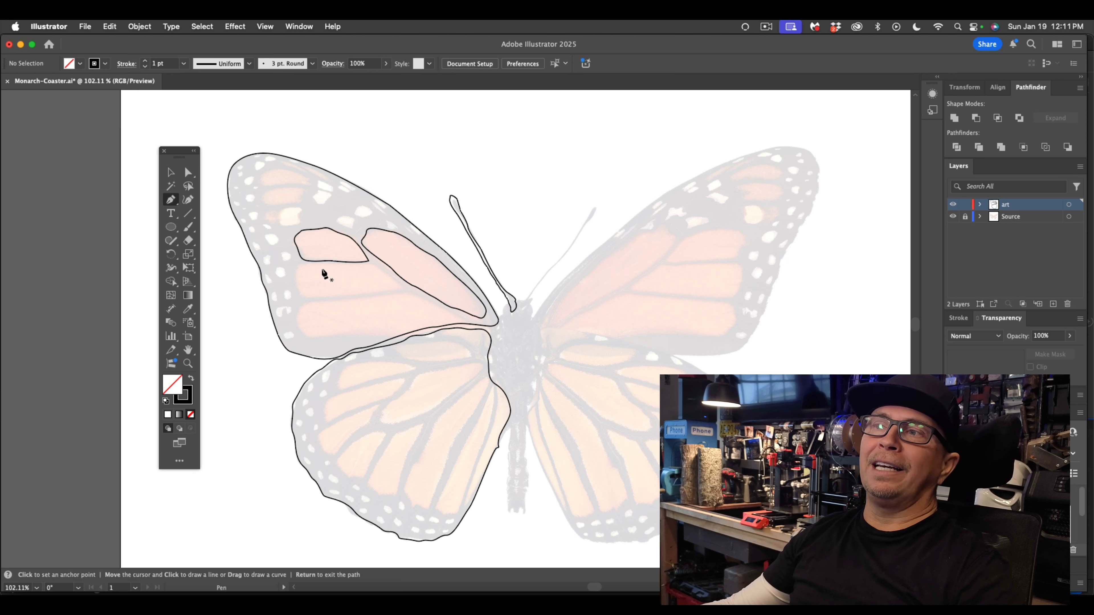
{"action": "left_click", "coordinate": [401, 288]}
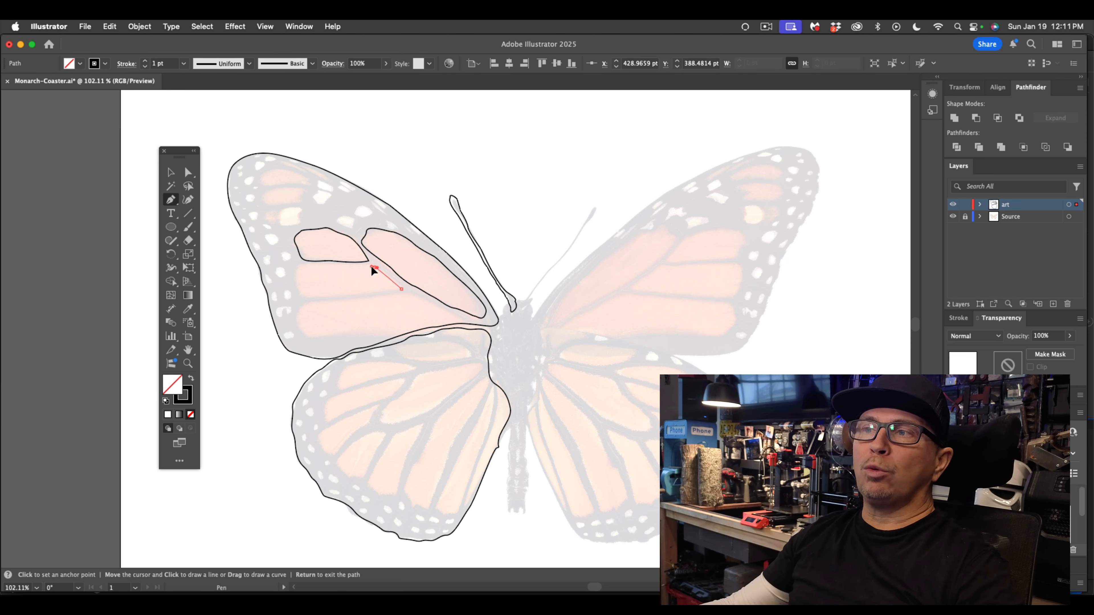
{"action": "left_click_drag", "start_coordinate": [372, 266], "coordinate": [316, 296]}
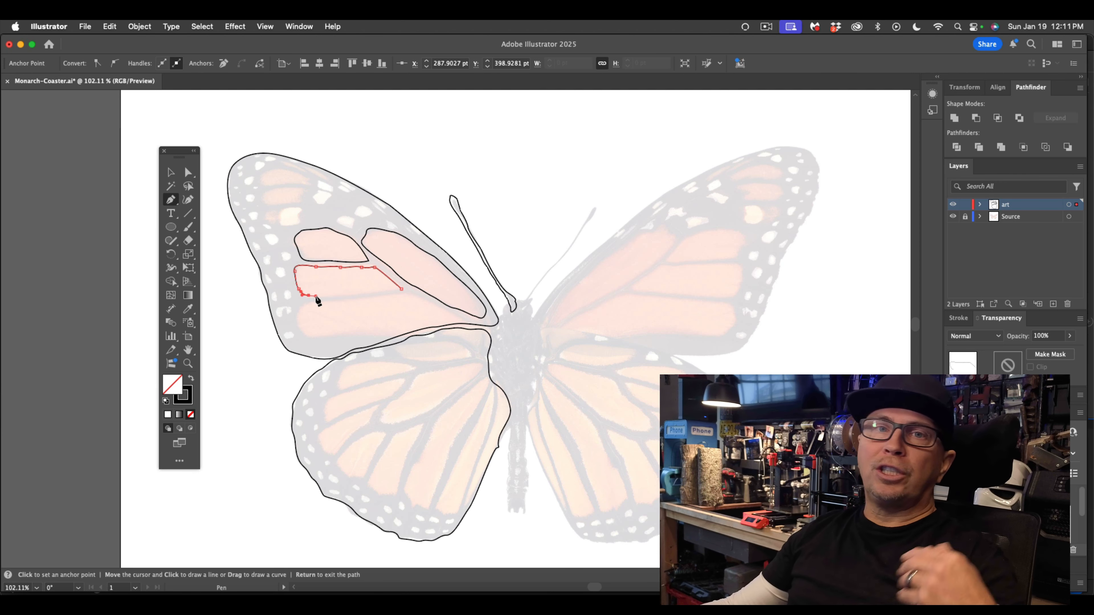
{"action": "left_click", "coordinate": [370, 295]}
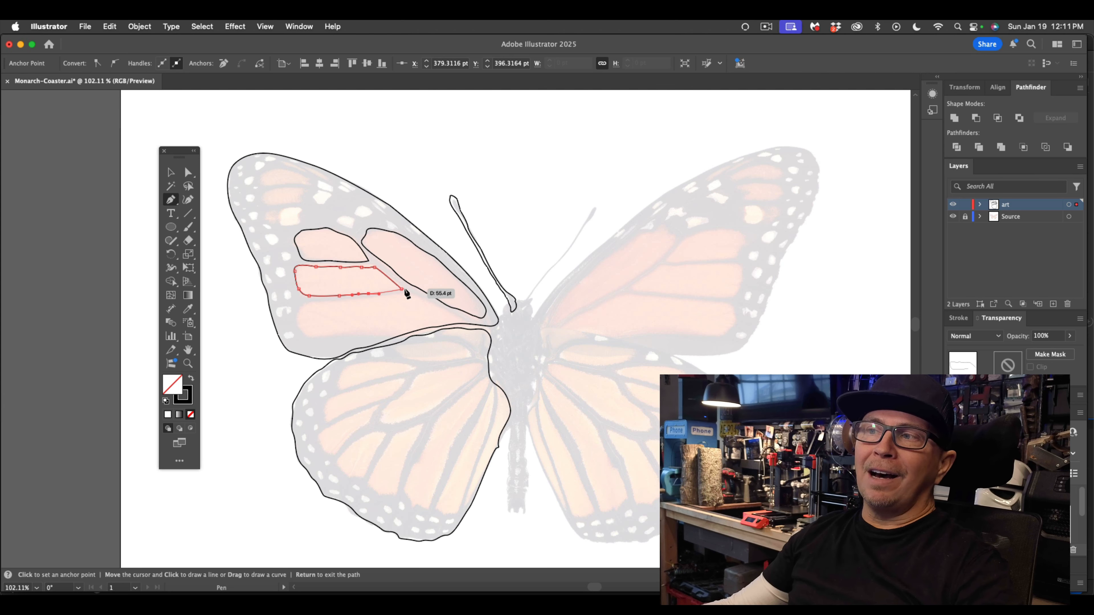
{"action": "left_click_drag", "start_coordinate": [402, 289], "coordinate": [404, 283]}
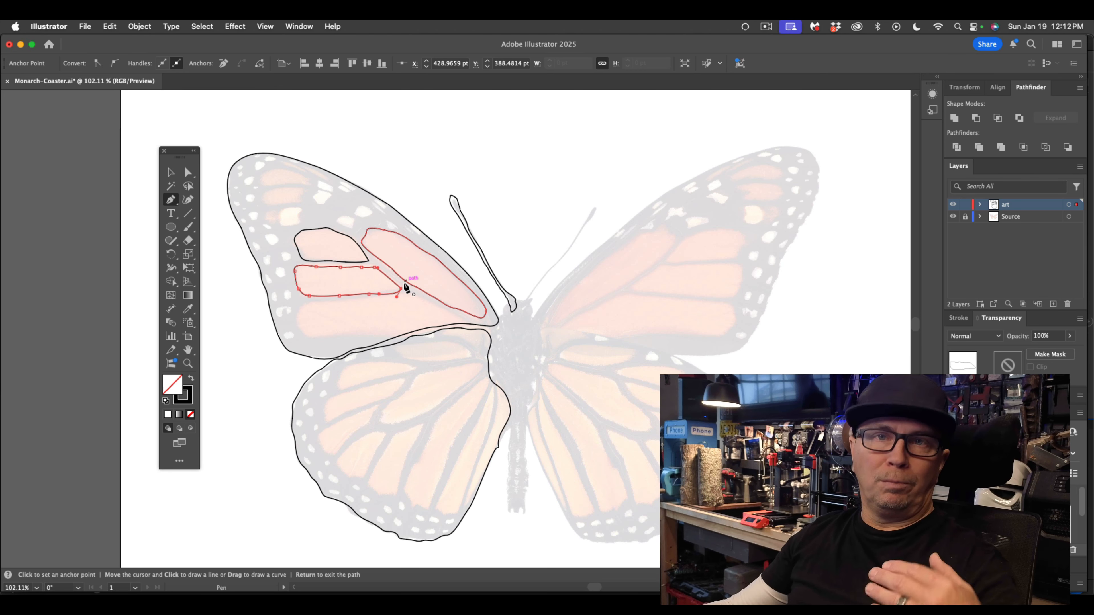
{"action": "left_click", "coordinate": [171, 172]}
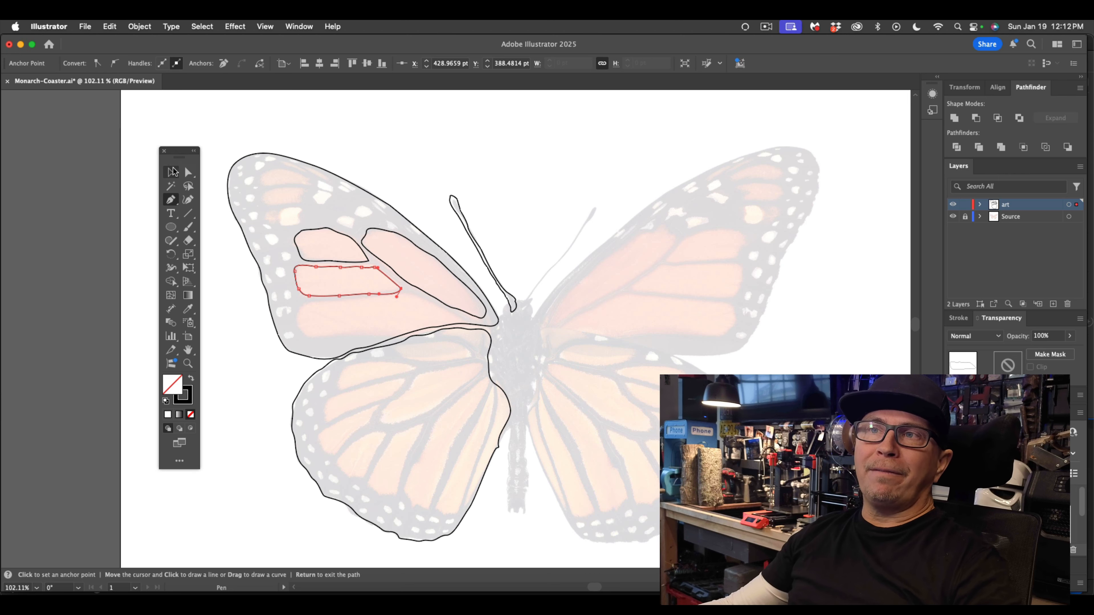
{"action": "left_click", "coordinate": [233, 142]}
Step: Trace the large lowest orange cell of the left forewing as a closed Pen path, and deselect it
{"action": "left_click", "coordinate": [171, 200]}
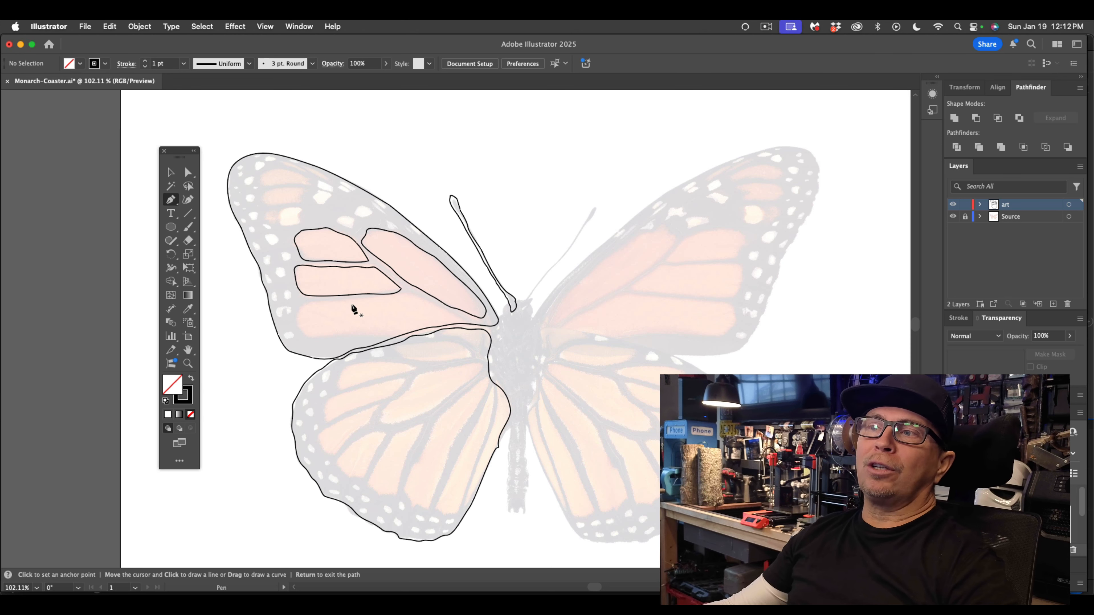
{"action": "left_click_drag", "start_coordinate": [346, 301], "coordinate": [373, 299]}
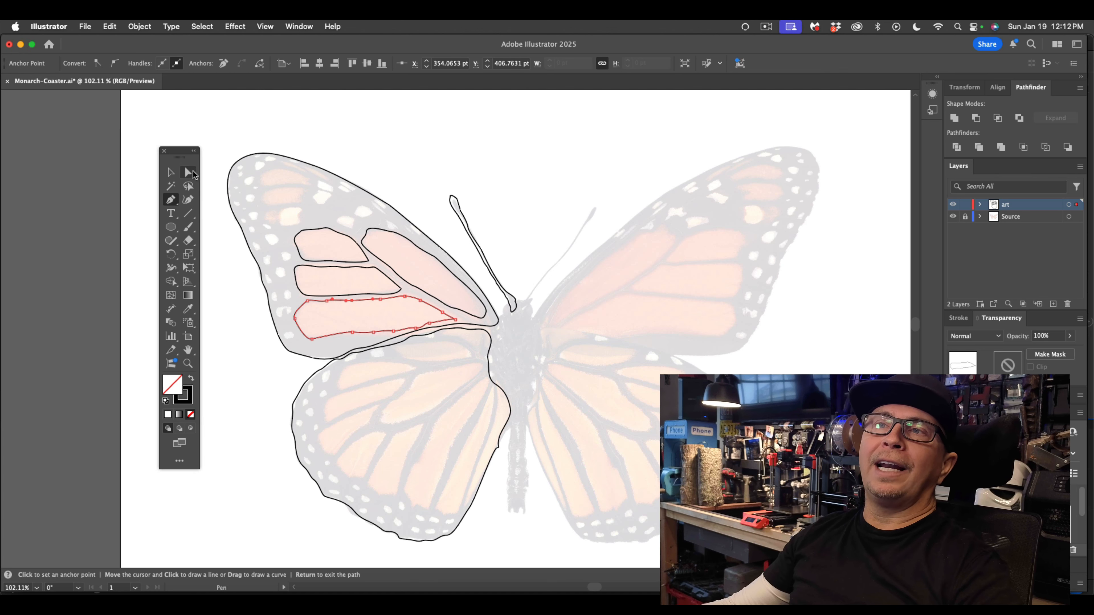
{"action": "left_click", "coordinate": [171, 172]}
{"action": "left_click", "coordinate": [241, 145]}
Step: Reshape the lowest cell's pointed inner tip into a short rounded end with Direct Selection, and deselect it
{"action": "left_click", "coordinate": [188, 173]}
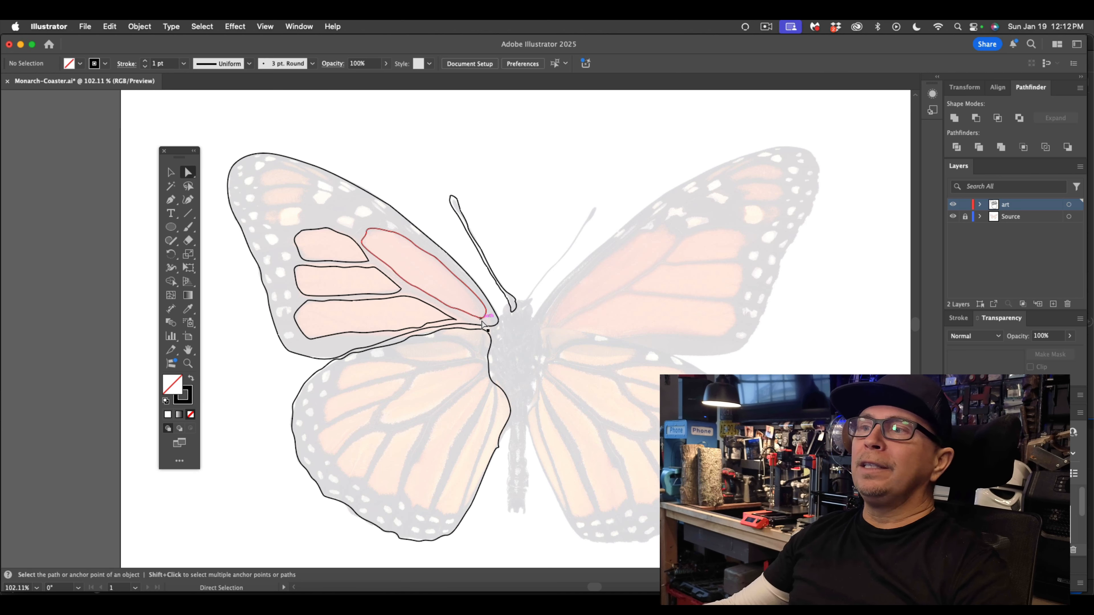
{"action": "left_click_drag", "start_coordinate": [458, 321], "coordinate": [454, 317]}
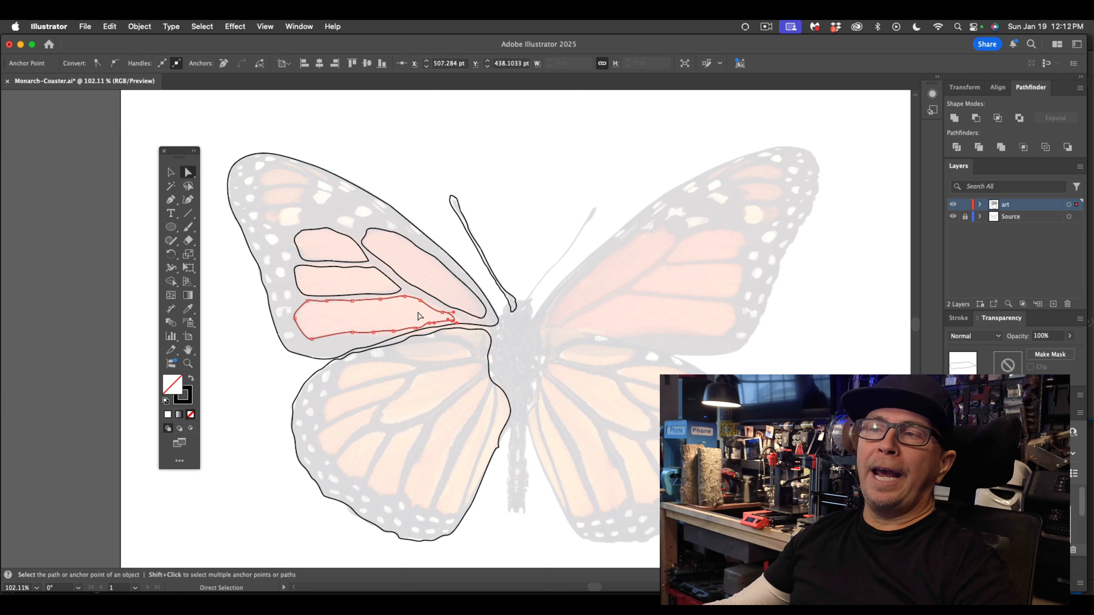
{"action": "left_click", "coordinate": [487, 172]}
Step: Trace the lower of the two small orange patches near the left forewing's tip as a closed Pen path, and deselect it
{"action": "left_click", "coordinate": [173, 201]}
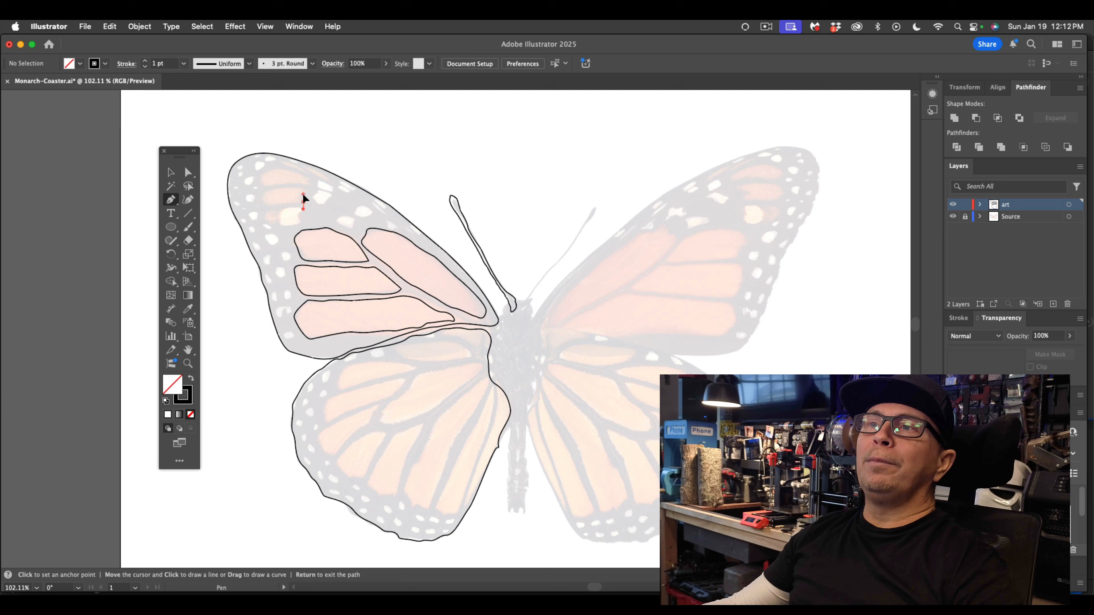
{"action": "left_click", "coordinate": [303, 191]}
{"action": "left_click", "coordinate": [280, 189]}
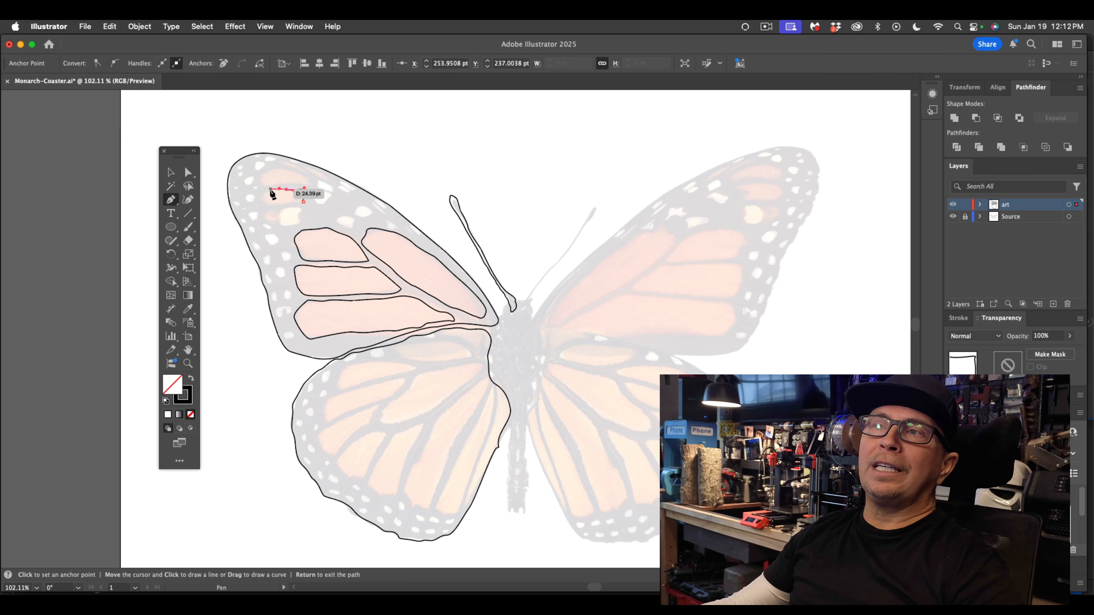
{"action": "left_click_drag", "start_coordinate": [267, 192], "coordinate": [288, 206]}
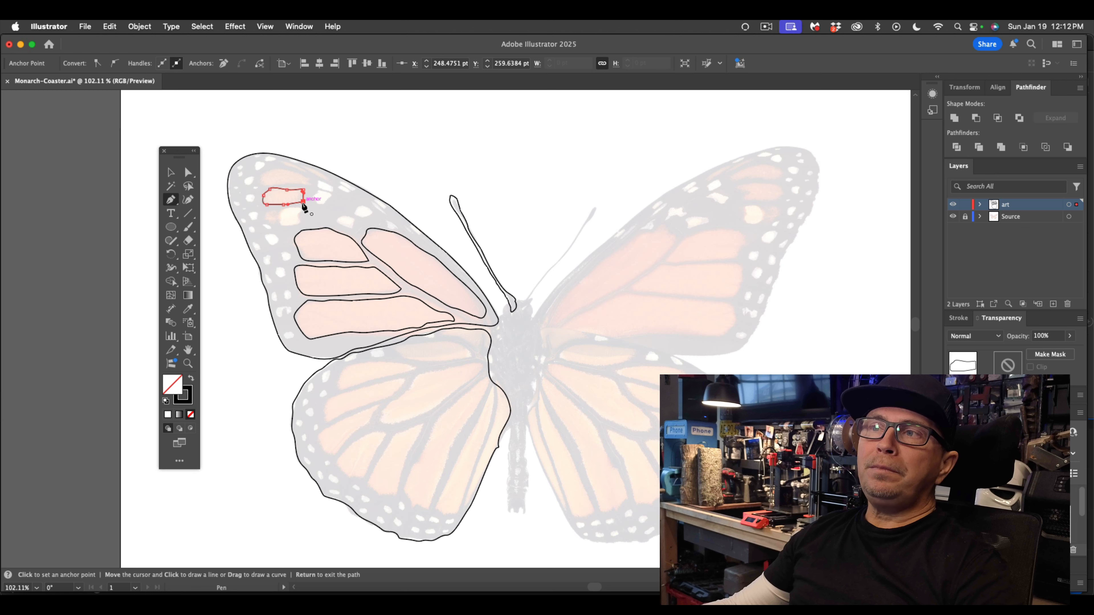
{"action": "left_click", "coordinate": [329, 196], "text": "super"}
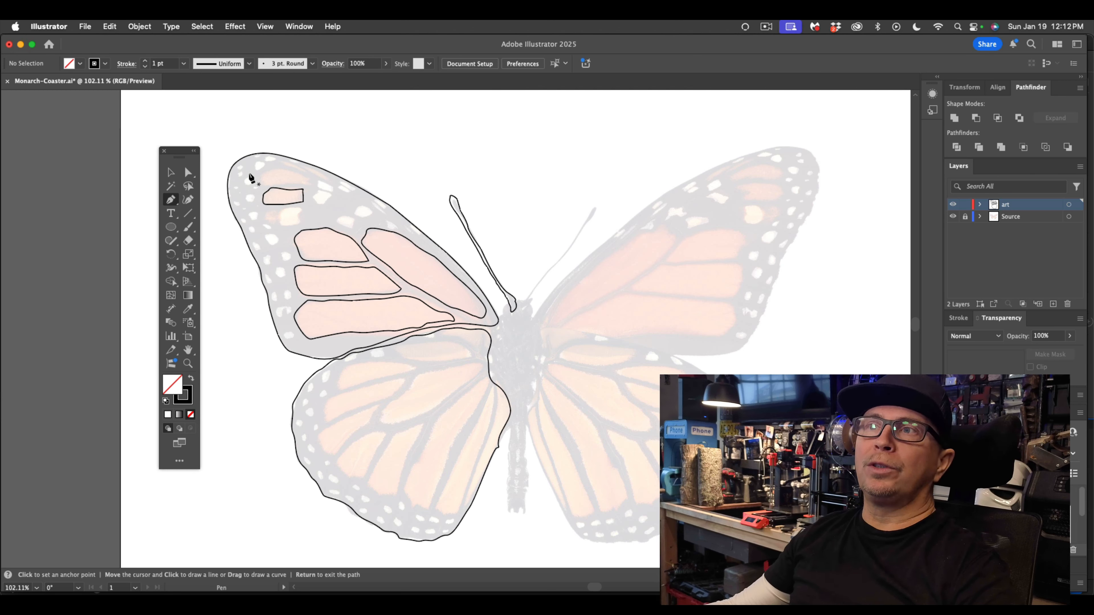
Step: Trace the upper small orange patch near the forewing's tip with the Pen tool, and close the path at its starting anchor
{"action": "left_click", "coordinate": [304, 183]}
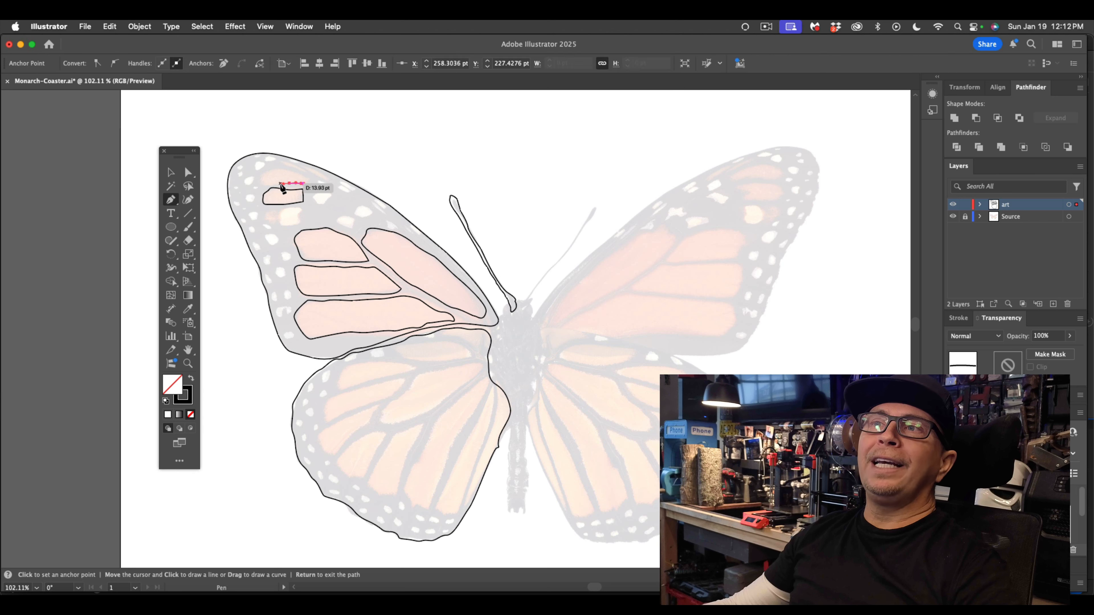
{"action": "left_click_drag", "start_coordinate": [271, 184], "coordinate": [412, 199]}
{"action": "scroll", "coordinate": [265, 173], "scroll_direction": "up", "scroll_amount": 10}
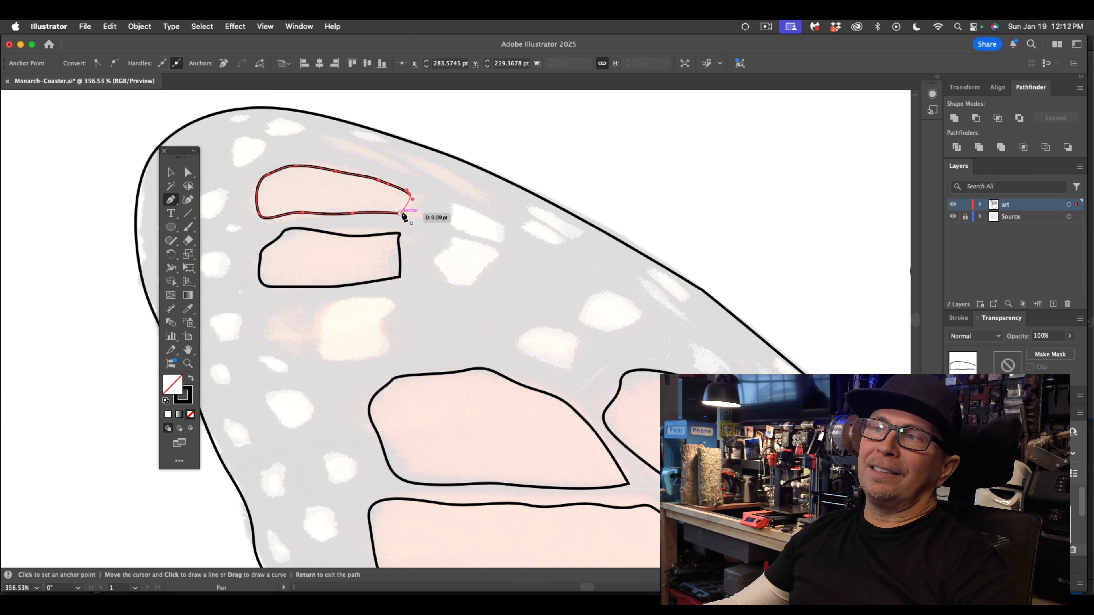
{"action": "left_click", "coordinate": [391, 214]}
{"action": "left_click", "coordinate": [171, 173]}
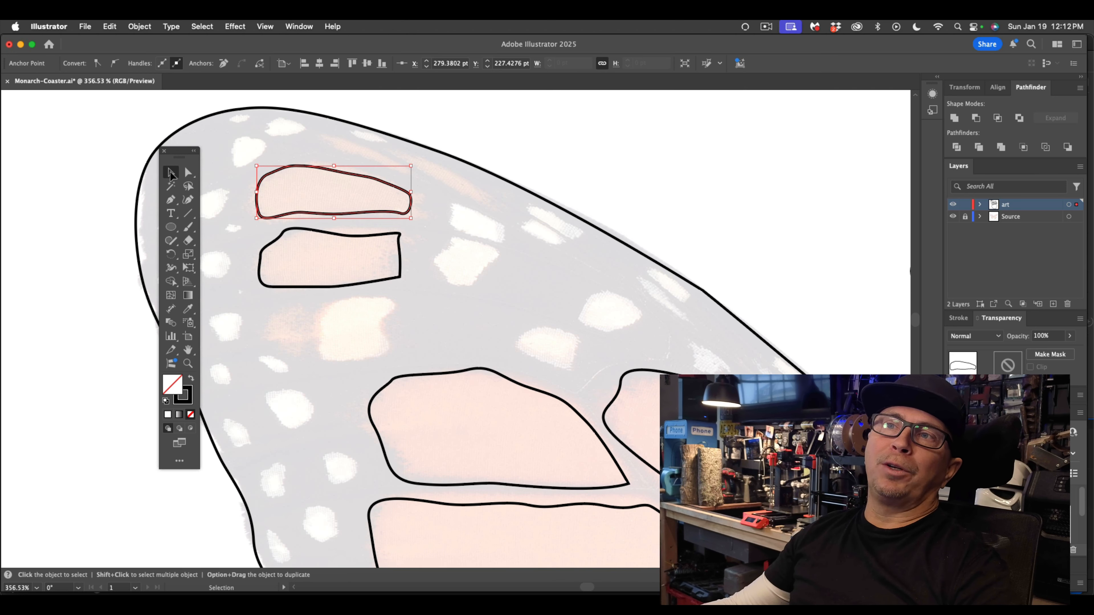
Step: Move the upper patch's selected inner anchor by 8.0584 pt horizontally and -6.8686 pt vertically
{"action": "scroll", "coordinate": [252, 226], "scroll_direction": "down", "scroll_amount": 5}
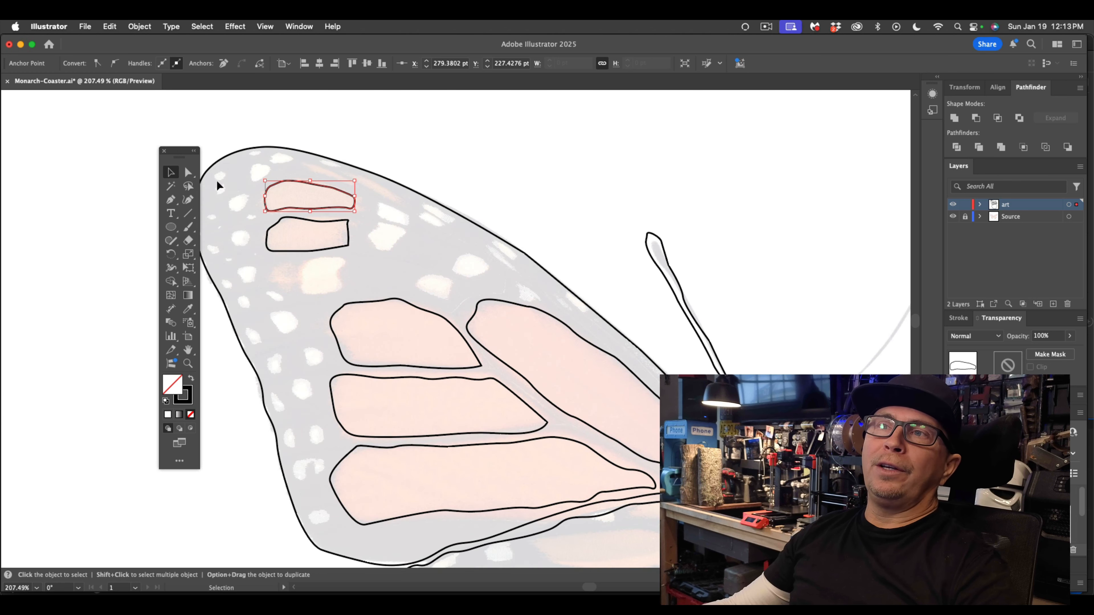
{"action": "double_click", "coordinate": [188, 172]}
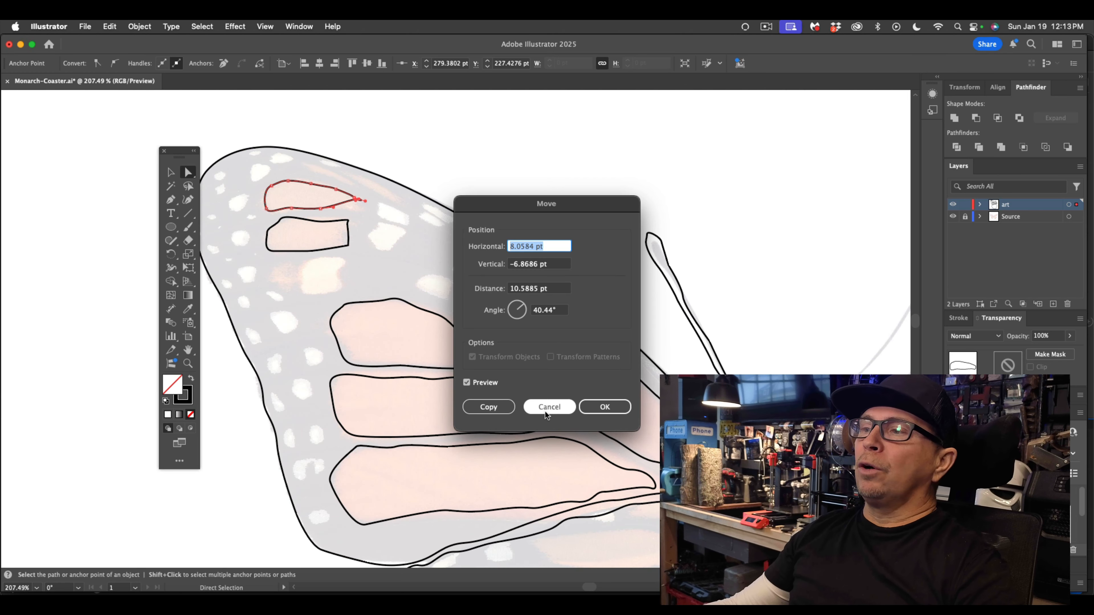
{"action": "key", "text": "Return"}
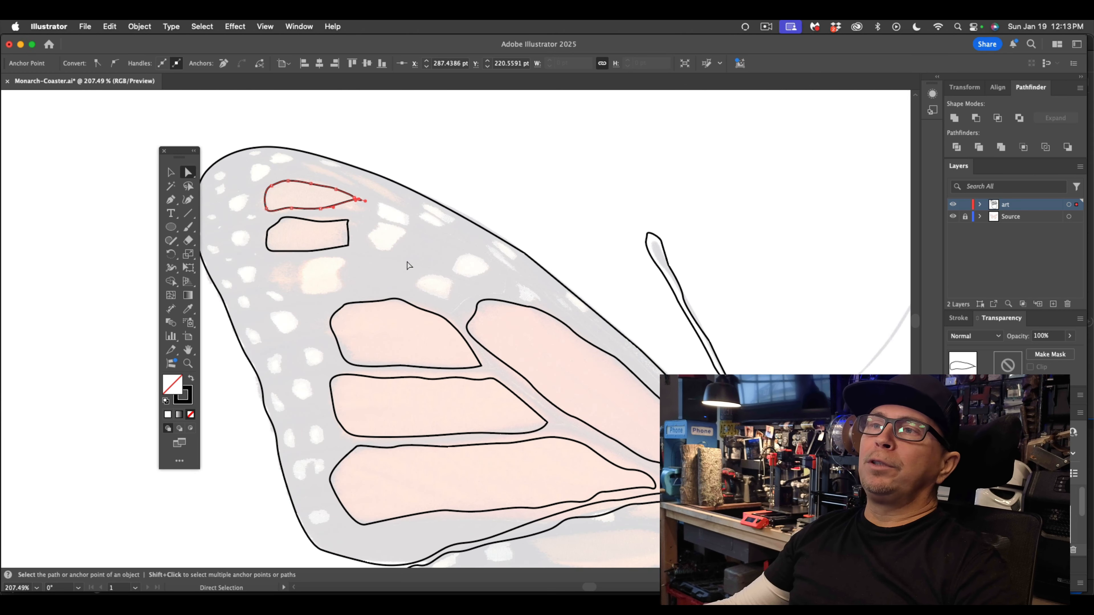
Step: Bulge the lower patch's straight inner end outward, and round the upper patch's pointed inner end with Direct Selection
{"action": "left_click", "coordinate": [350, 232]}
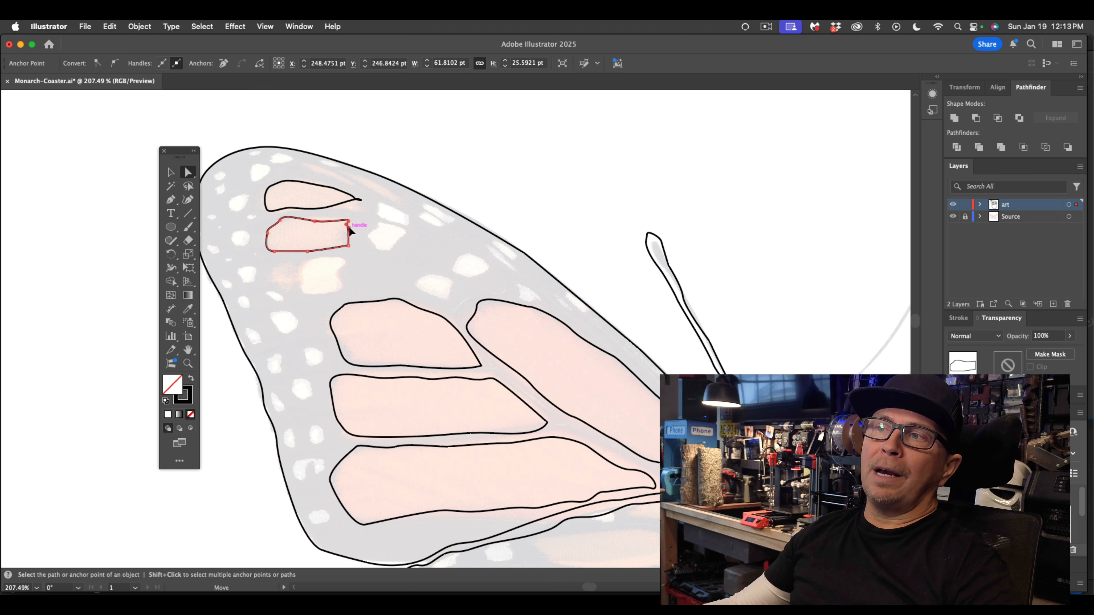
{"action": "left_click_drag", "start_coordinate": [349, 232], "coordinate": [357, 235]}
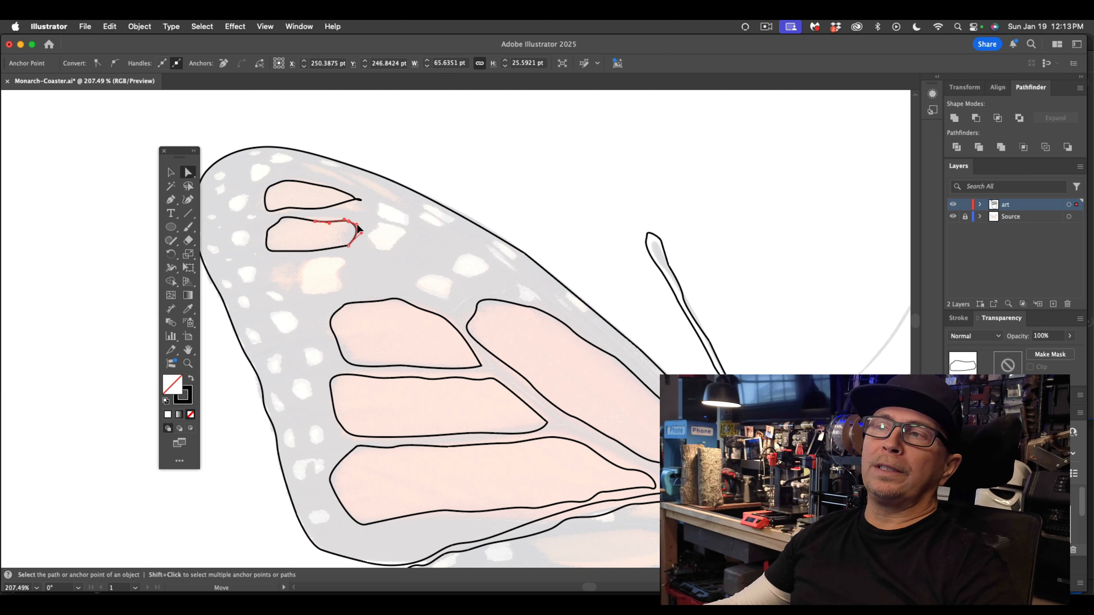
{"action": "left_click", "coordinate": [396, 229]}
{"action": "left_click_drag", "start_coordinate": [362, 206], "coordinate": [348, 214]}
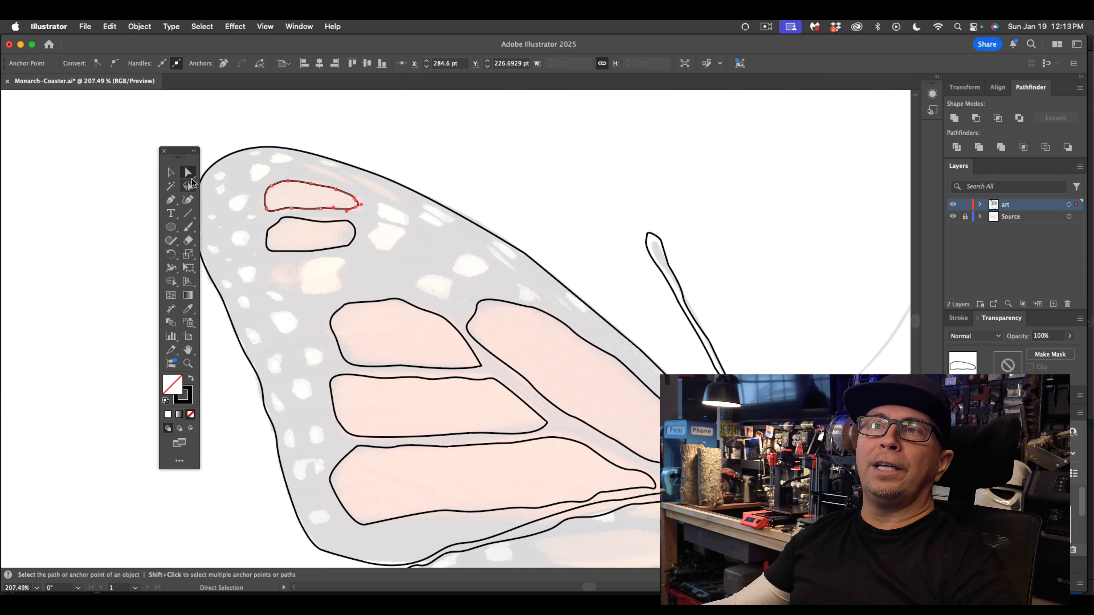
Step: Adjust the anchor and curve along the upper patch's top edge with Direct Selection so the outline runs smoothly
{"action": "left_click", "coordinate": [171, 200]}
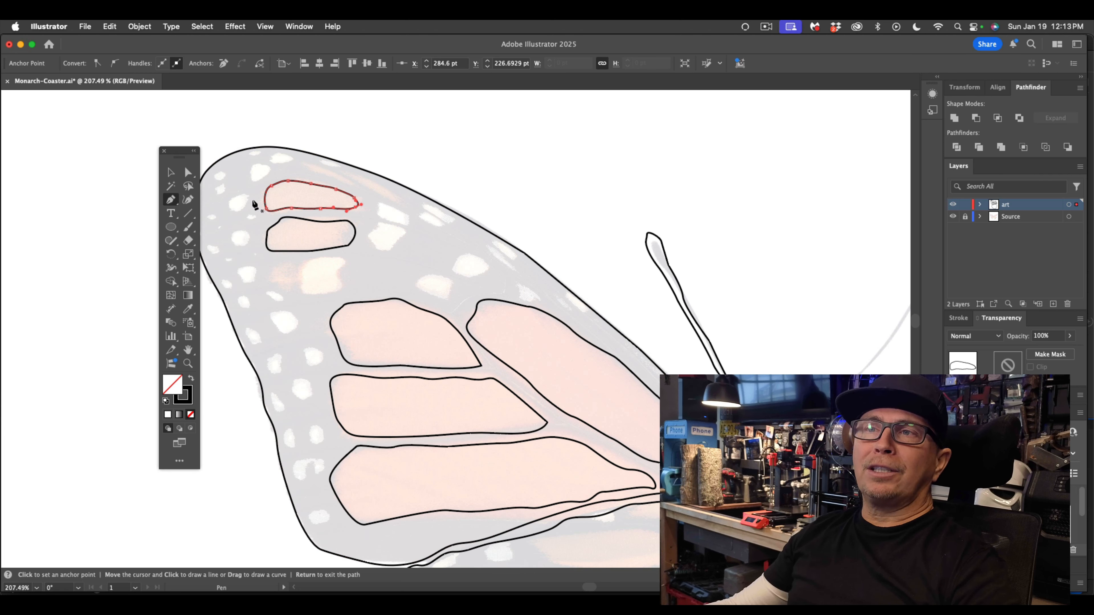
{"action": "left_click", "coordinate": [188, 172]}
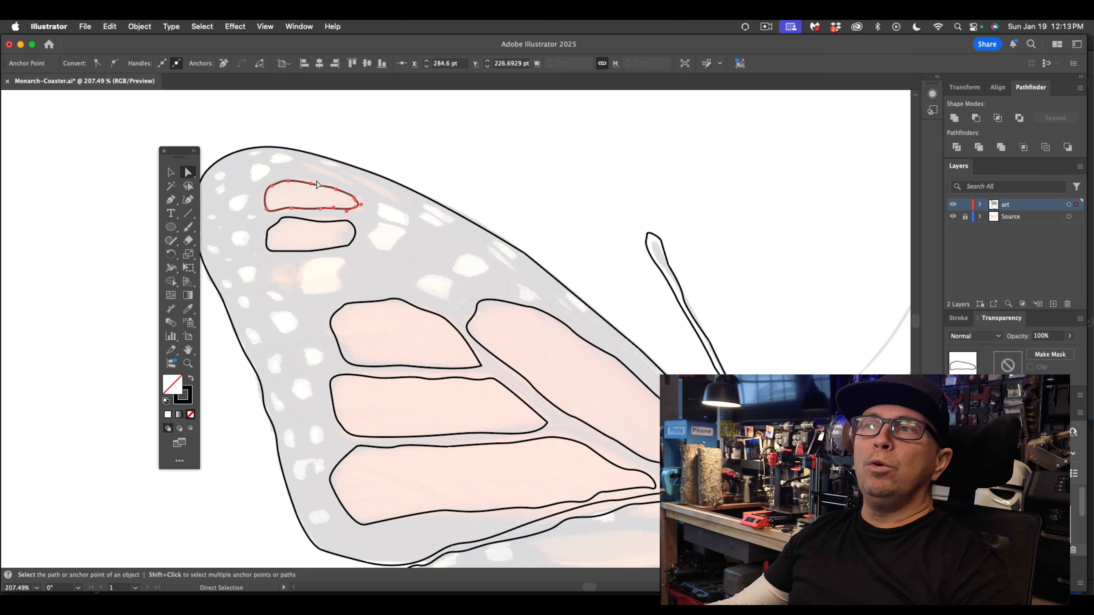
{"action": "left_click_drag", "start_coordinate": [311, 182], "coordinate": [311, 184]}
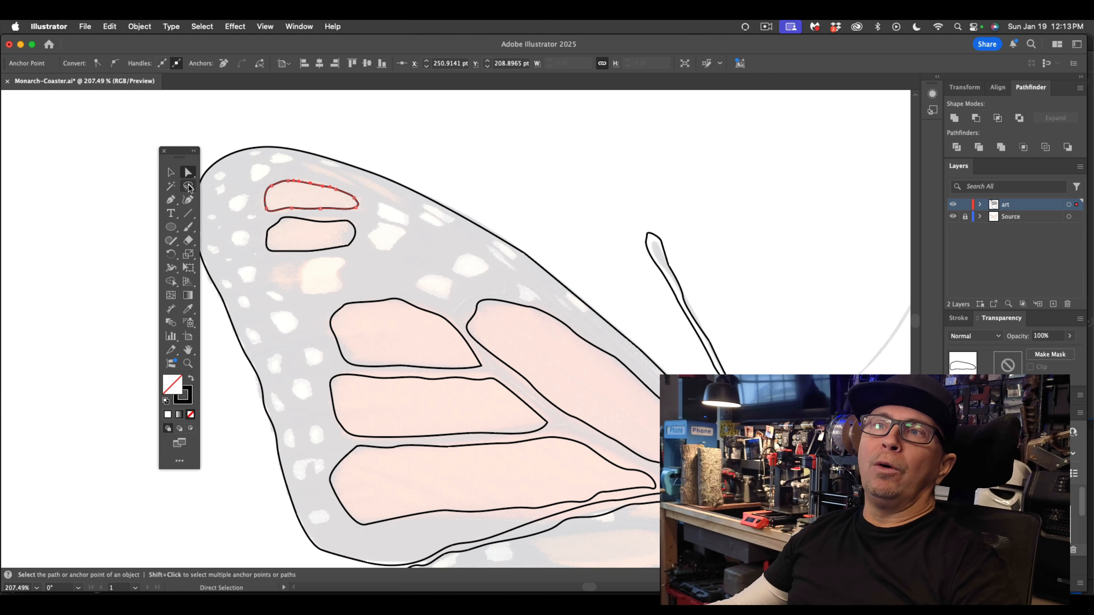
Step: Draw a straight horizontal Pen line about 127 pt long on the blank area above the forewing, and deselect it
{"action": "left_click", "coordinate": [418, 129]}
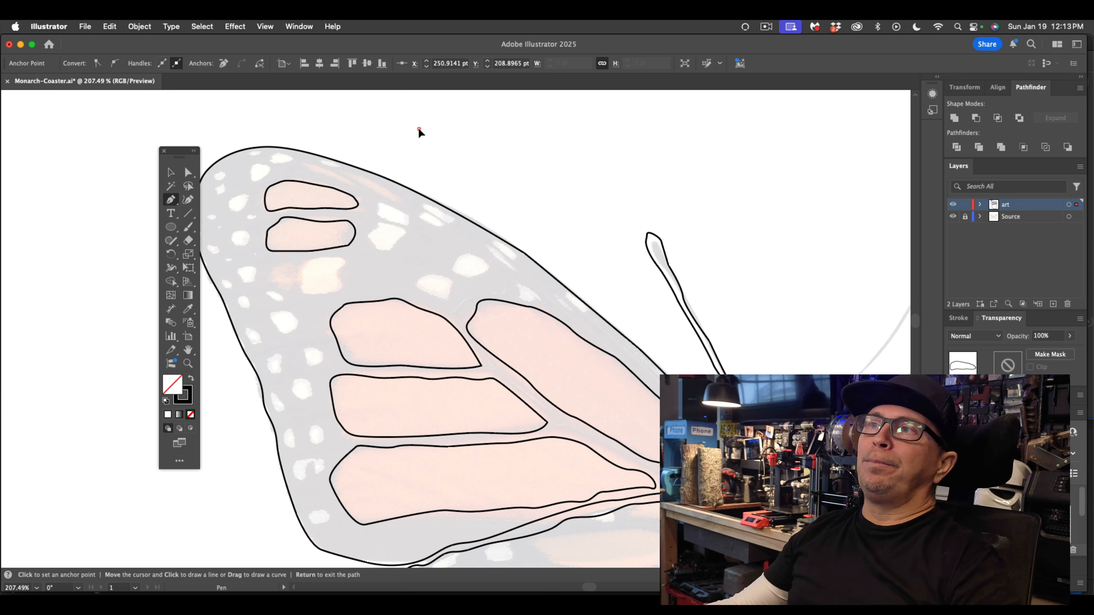
{"action": "left_click", "coordinate": [588, 129]}
{"action": "left_click", "coordinate": [170, 173]}
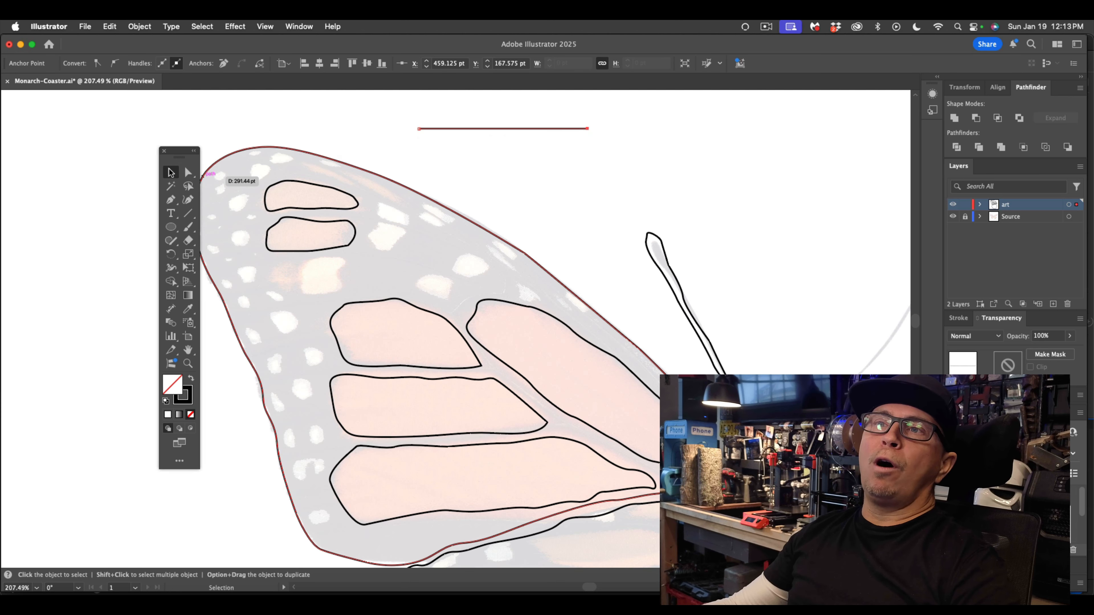
{"action": "left_click", "coordinate": [290, 127]}
Step: Draw a circle about 9.4 pt across at the line's starting end with the Ellipse tool, and deselect it
{"action": "left_click_drag", "start_coordinate": [177, 233], "coordinate": [228, 255]}
{"action": "left_click_drag", "start_coordinate": [414, 125], "coordinate": [426, 134]}
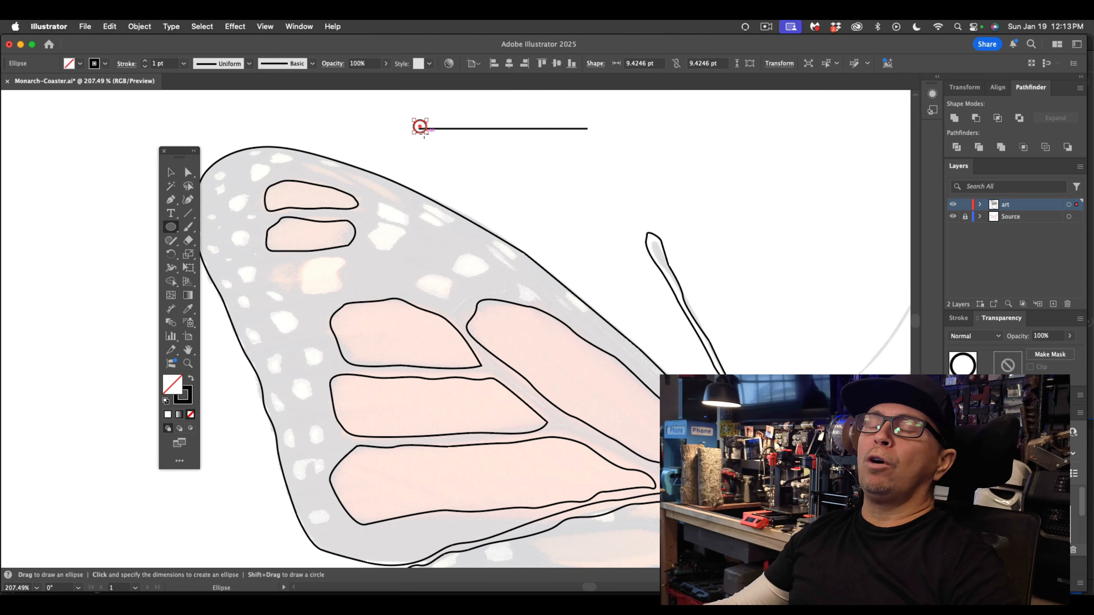
{"action": "left_click", "coordinate": [170, 173]}
{"action": "left_click", "coordinate": [336, 118]}
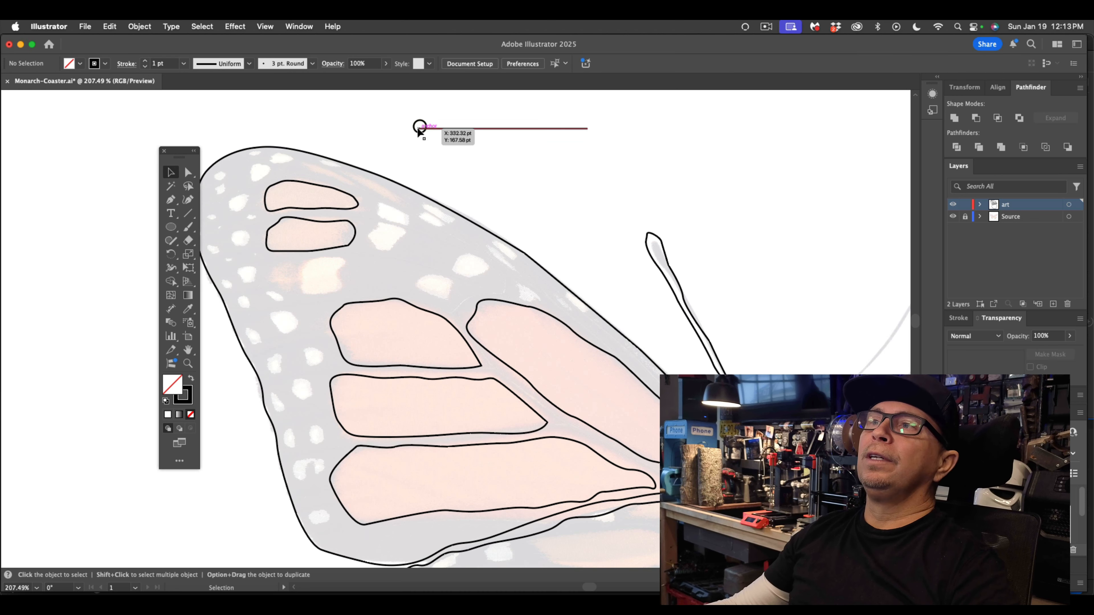
Step: Copy the circle to the line's other end, centre both circles vertically on the line, and deselect them
{"action": "left_click_drag", "start_coordinate": [420, 126], "coordinate": [595, 137]}
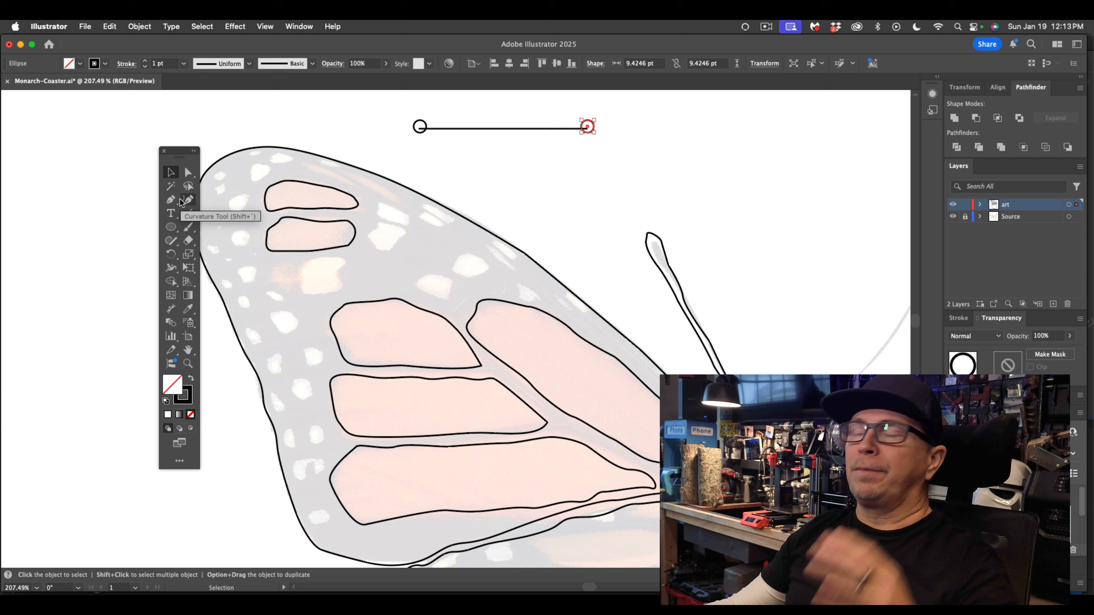
{"action": "left_click", "coordinate": [420, 127], "text": "shift"}
{"action": "left_click", "coordinate": [381, 128]}
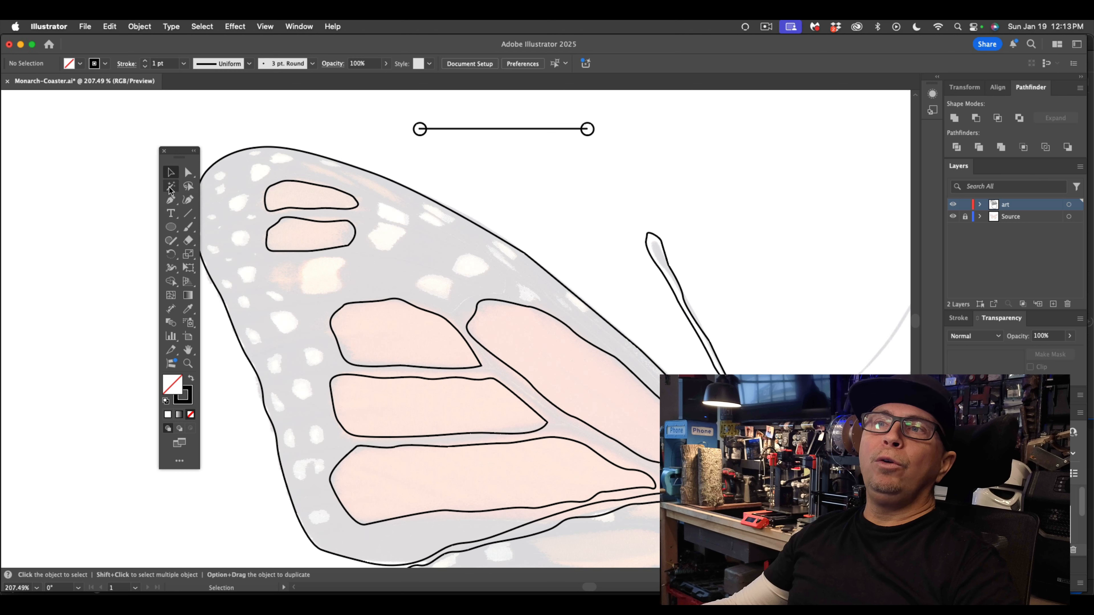
Step: Draw a small square centred on the line midway between the two circles with the Rectangle tool, and deselect it
{"action": "left_click_drag", "start_coordinate": [171, 230], "coordinate": [204, 226]}
{"action": "left_click_drag", "start_coordinate": [503, 124], "coordinate": [517, 136]}
{"action": "left_click", "coordinate": [171, 172]}
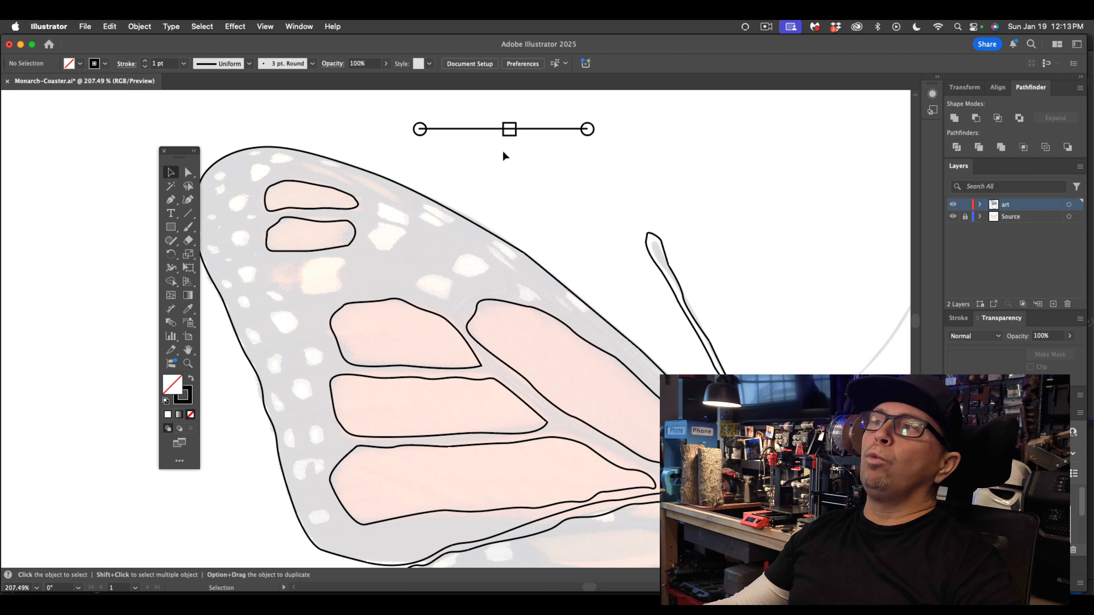
{"action": "left_click", "coordinate": [522, 168]}
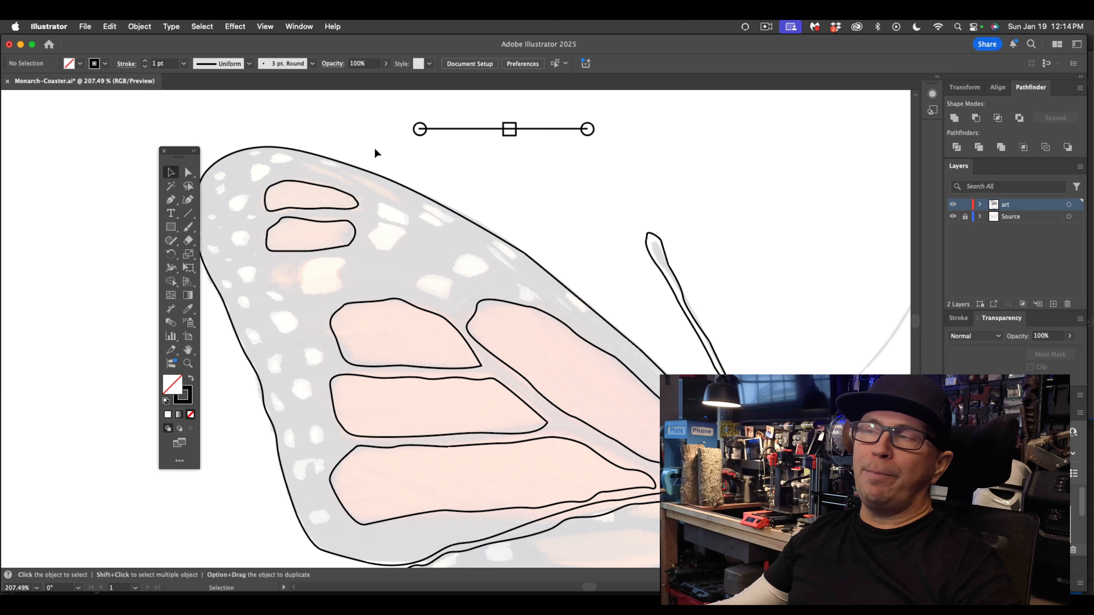
Step: Place one Pen anchor point with long horizontal handles just below the diagram at about X 393 pt, Y 192 pt, and end the path
{"action": "left_click", "coordinate": [171, 199]}
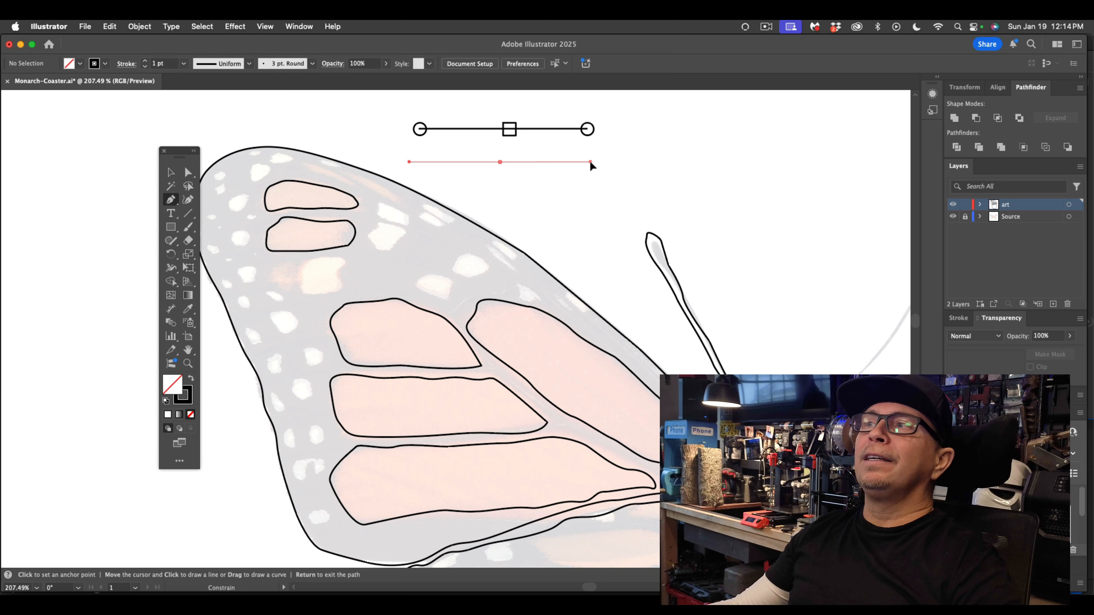
{"action": "left_click", "coordinate": [590, 163]}
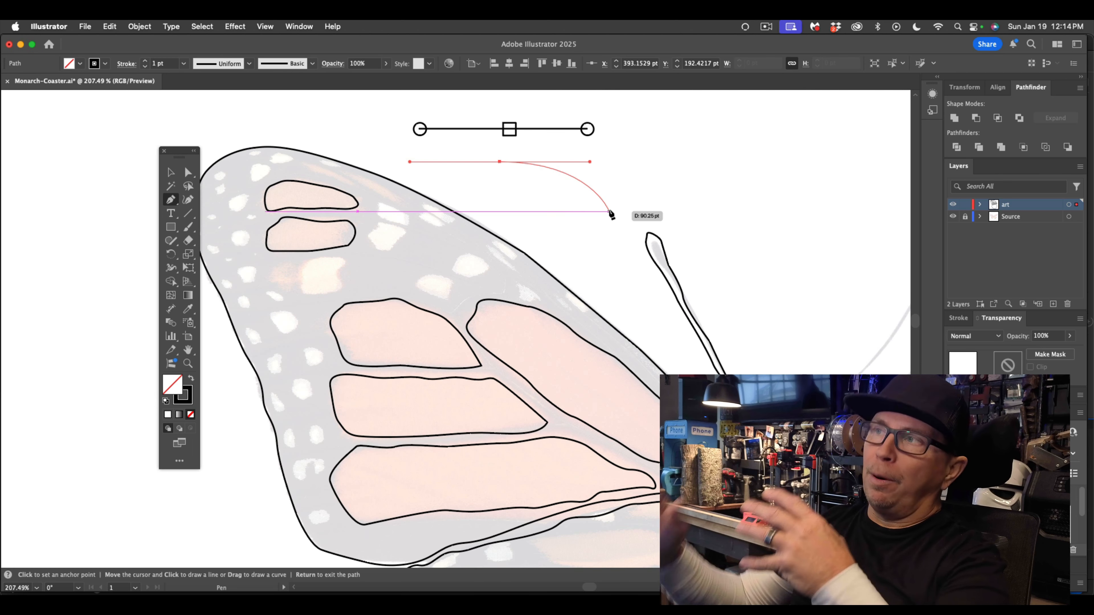
{"action": "key", "text": "Return"}
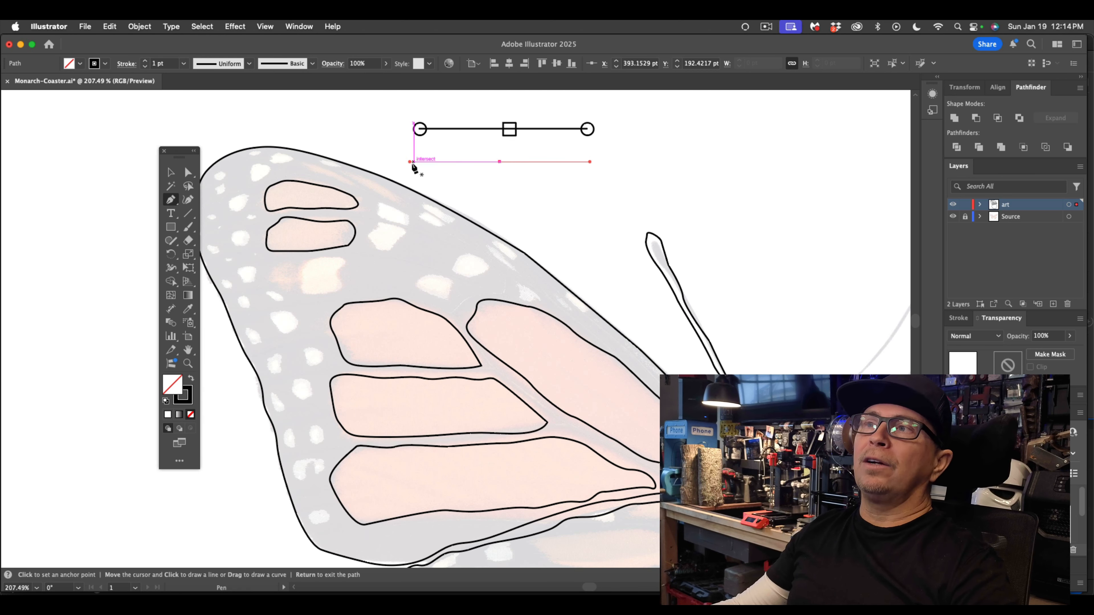
Step: Delete the handle diagram made of the line, two circles and square above the forewing
{"action": "left_click", "coordinate": [173, 173]}
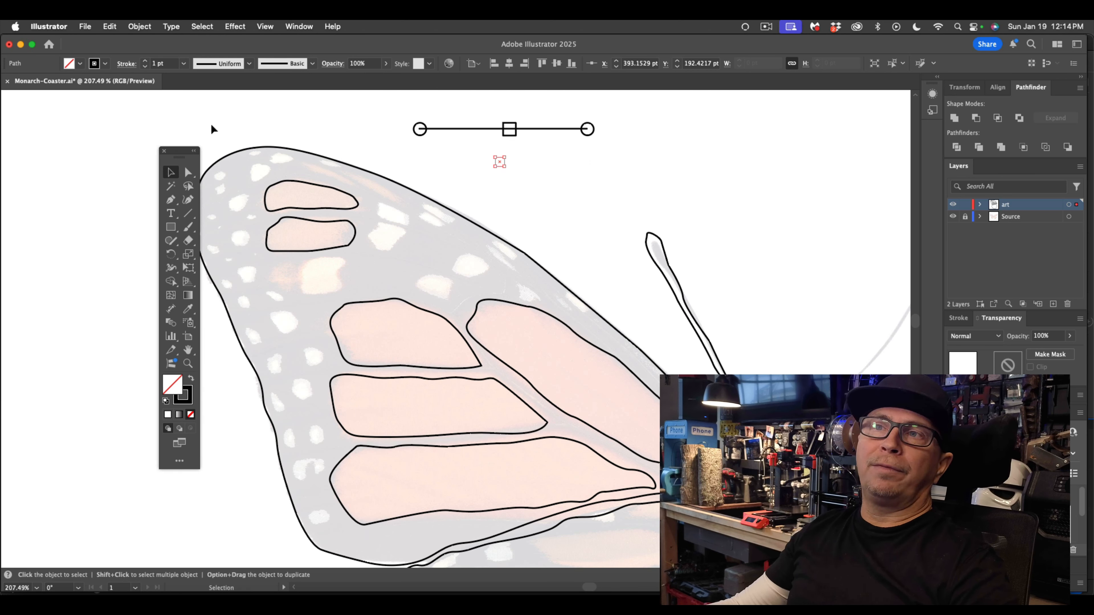
{"action": "left_click", "coordinate": [259, 115]}
{"action": "left_click_drag", "start_coordinate": [388, 109], "coordinate": [662, 149]}
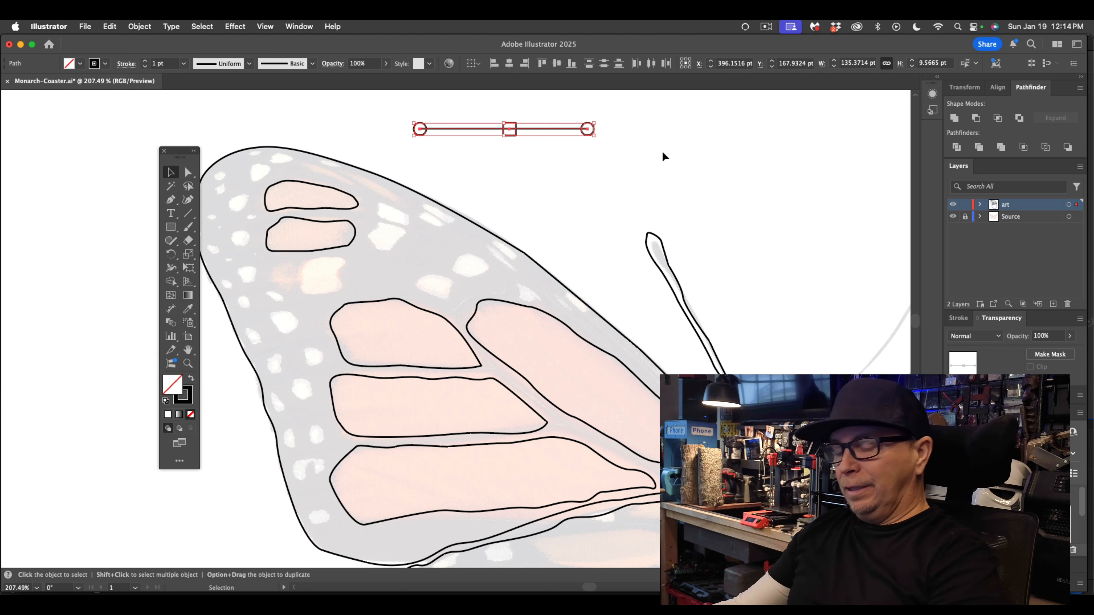
{"action": "key", "text": "Delete"}
Step: Trace the small squarish cream spot below the two upper forewing cells with the Pen tool, and deselect it
{"action": "scroll", "coordinate": [569, 267], "scroll_direction": "down", "scroll_amount": 5}
{"action": "scroll", "coordinate": [569, 267], "scroll_direction": "right", "scroll_amount": 3}
{"action": "scroll", "coordinate": [569, 266], "scroll_direction": "down", "scroll_amount": 1}
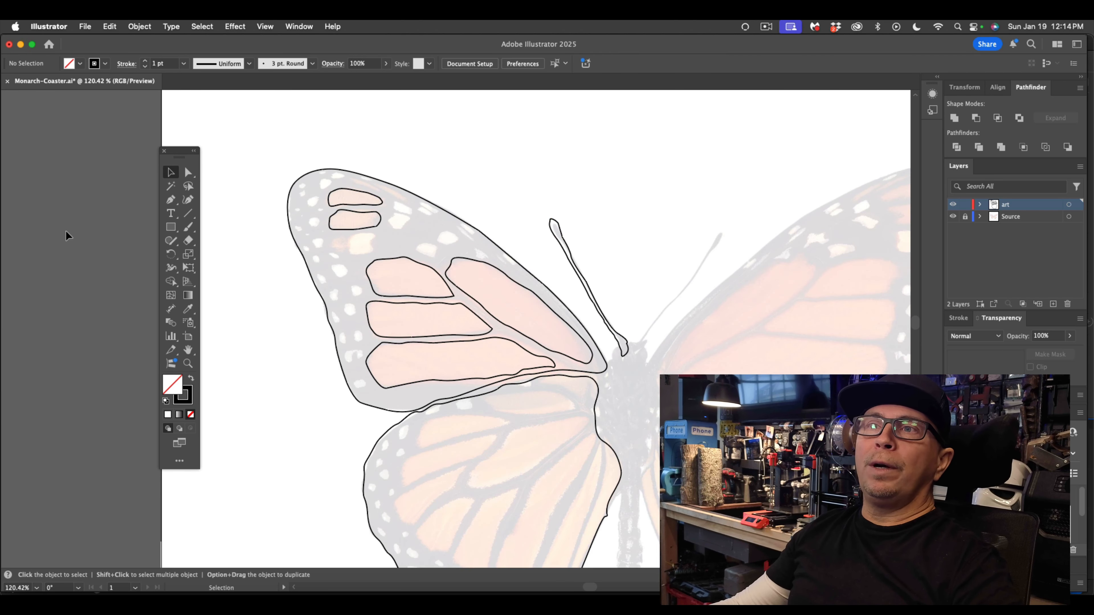
{"action": "left_click", "coordinate": [171, 200]}
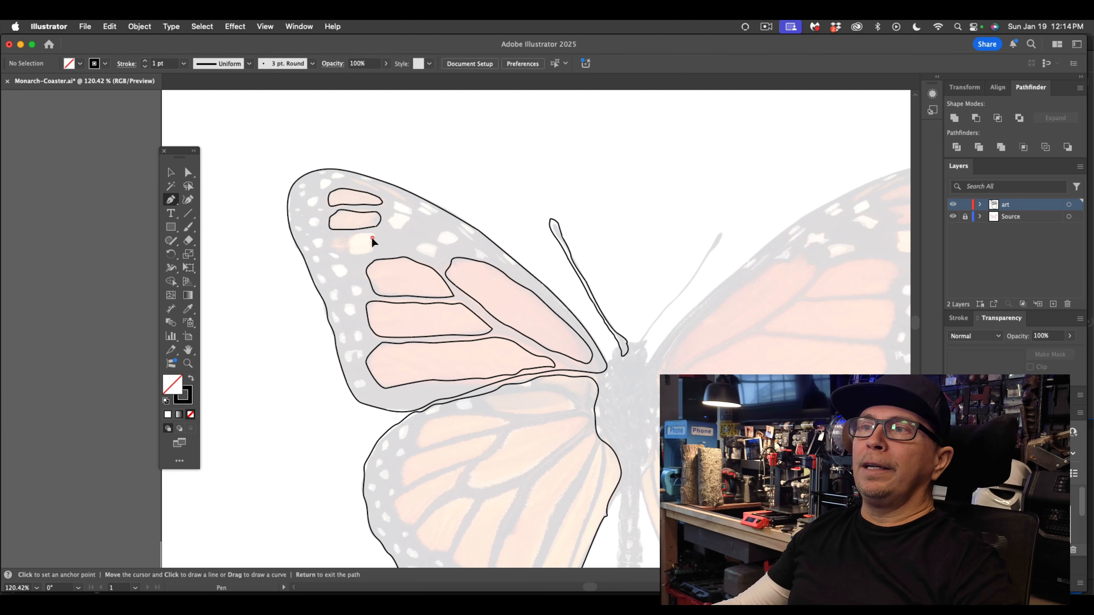
{"action": "mouse_move", "coordinate": [372, 239]}
{"action": "left_mouse_down"}
{"action": "mouse_move", "coordinate": [373, 250]}
{"action": "mouse_move", "coordinate": [350, 254]}
{"action": "mouse_move", "coordinate": [351, 237]}
{"action": "left_mouse_up"}
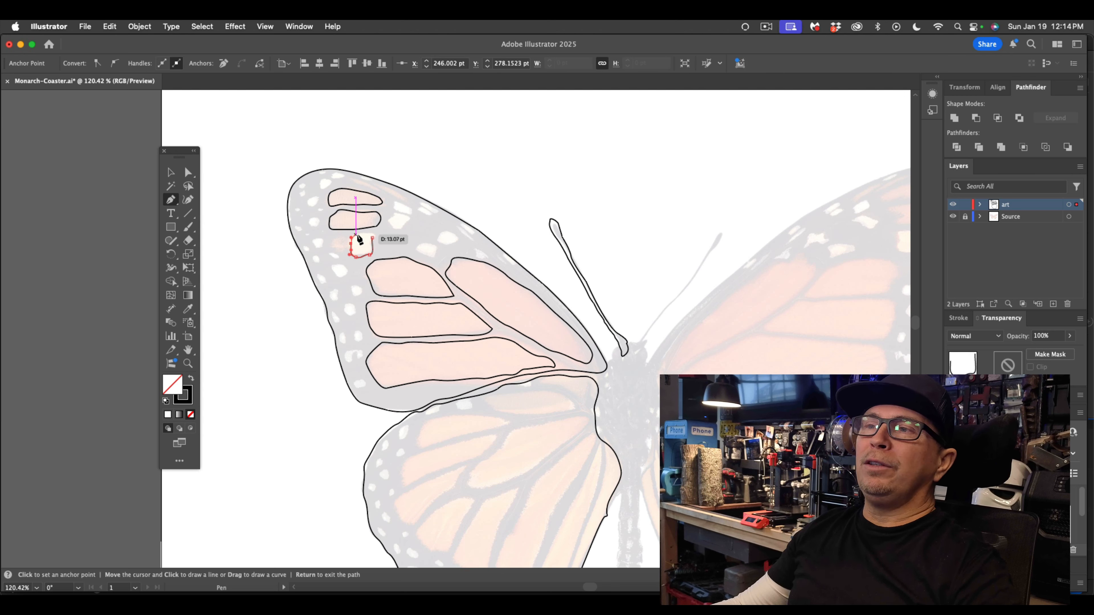
{"action": "left_click", "coordinate": [372, 238]}
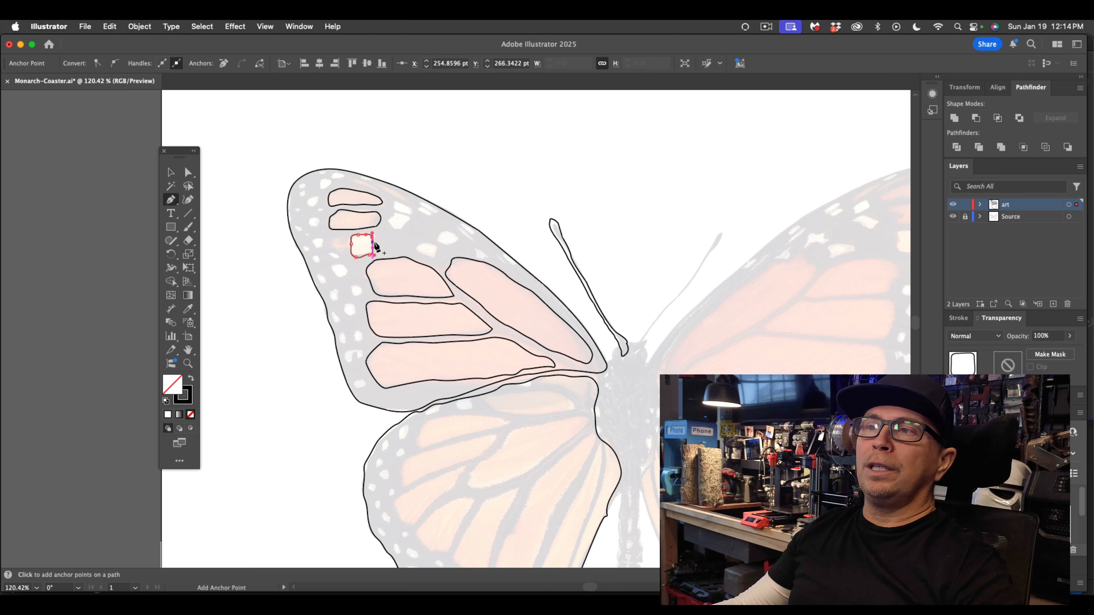
{"action": "left_click", "coordinate": [171, 173]}
{"action": "left_click", "coordinate": [242, 178]}
Step: Trace the pointed white spot beside the second upper forewing cell as a closed Pen path, and deselect it
{"action": "left_click", "coordinate": [171, 201]}
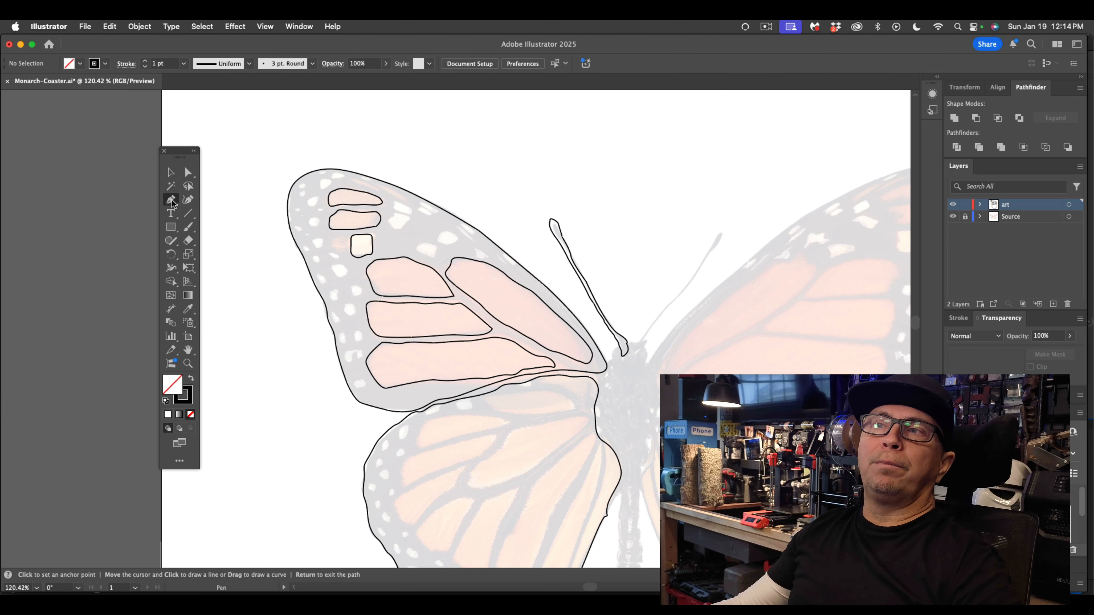
{"action": "left_click_drag", "start_coordinate": [397, 232], "coordinate": [365, 282]}
{"action": "scroll", "coordinate": [410, 216], "scroll_direction": "up", "scroll_amount": 10}
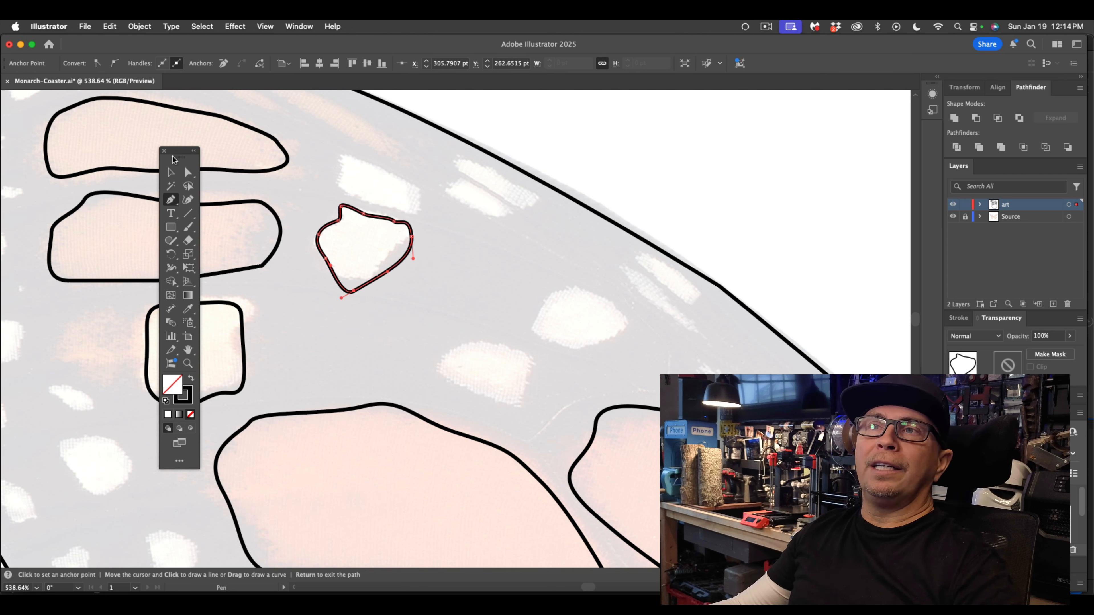
{"action": "left_click", "coordinate": [171, 173]}
{"action": "left_click", "coordinate": [255, 184]}
Step: Trace the rounded cream spot between the pointed white spot and the forewing's long diagonal cell with the Pen tool
{"action": "left_click", "coordinate": [170, 201]}
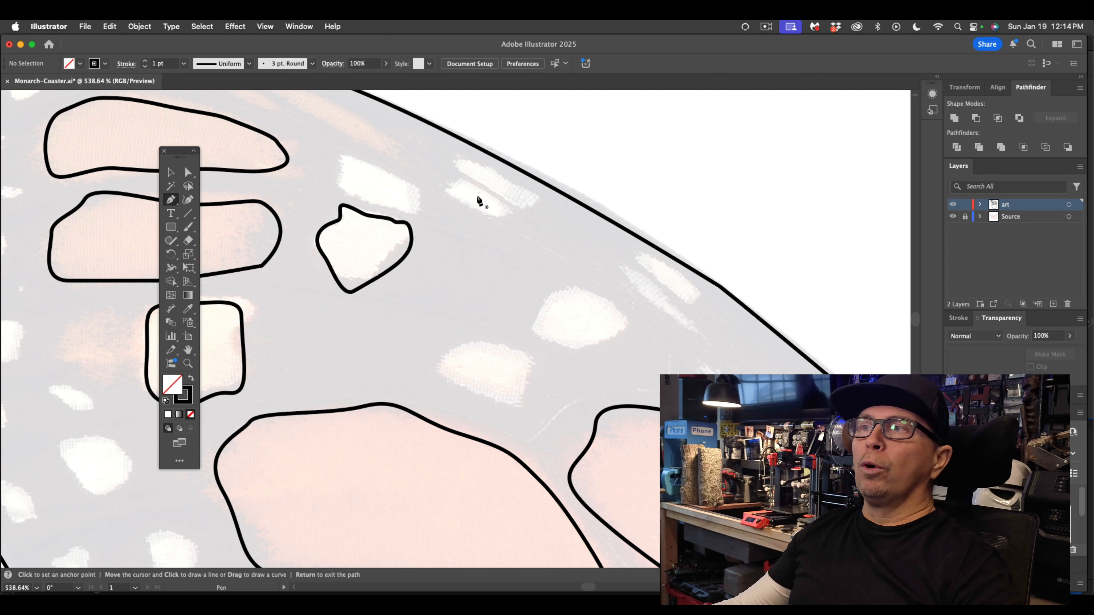
{"action": "left_click_drag", "start_coordinate": [504, 349], "coordinate": [457, 344]}
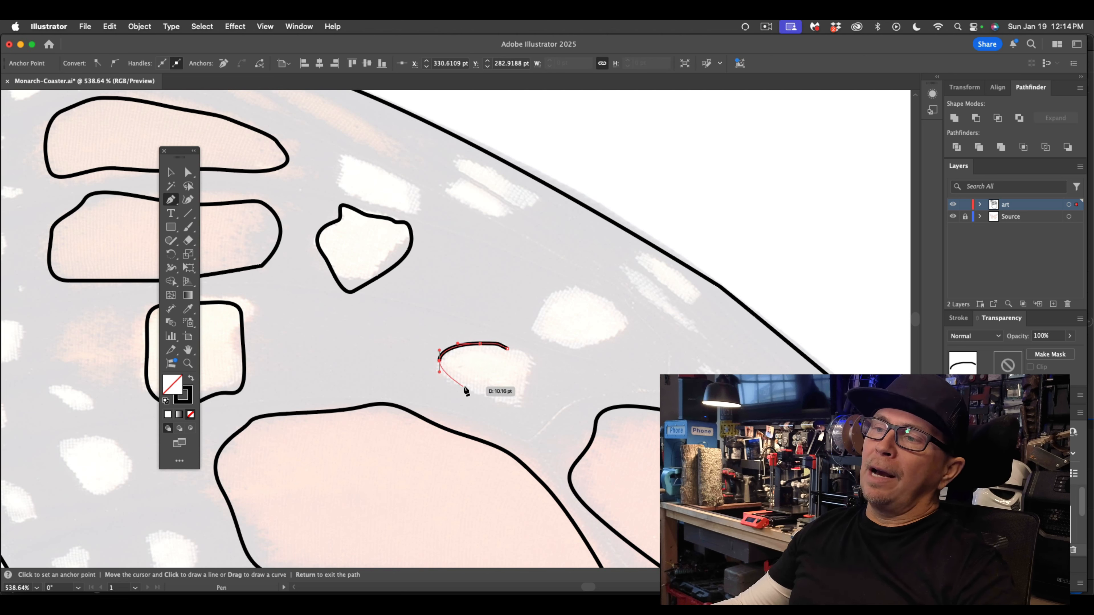
{"action": "left_click_drag", "start_coordinate": [465, 386], "coordinate": [524, 355]}
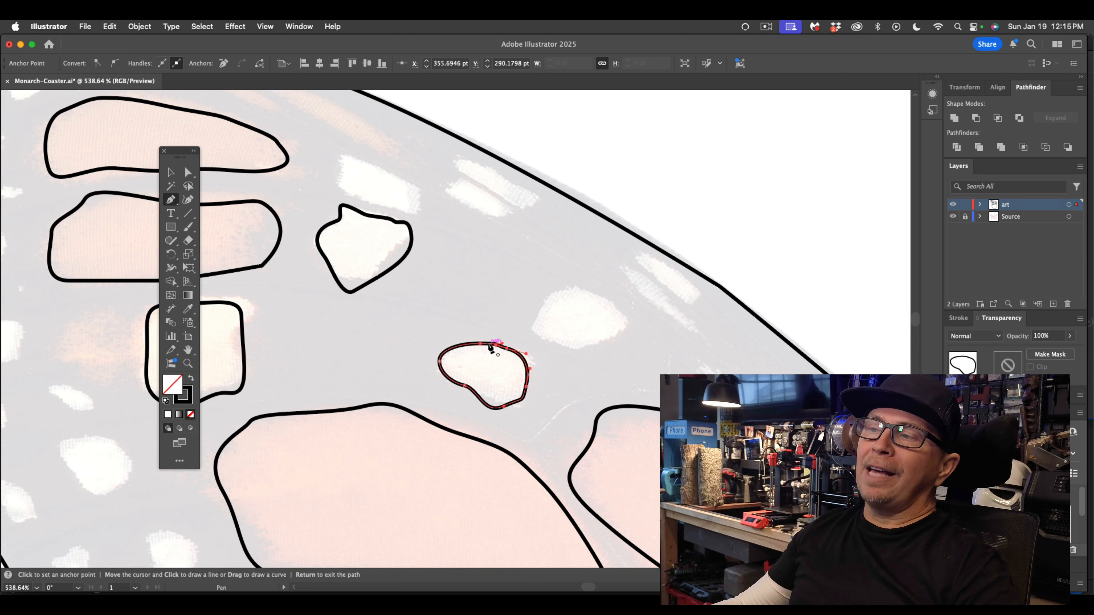
Step: Trace the oval white spot diagonally above the last traced cream spot as a closed Pen path
{"action": "scroll", "coordinate": [490, 346], "scroll_direction": "up", "scroll_amount": 5}
{"action": "scroll", "coordinate": [490, 346], "scroll_direction": "down", "scroll_amount": 4}
{"action": "scroll", "coordinate": [490, 346], "scroll_direction": "right", "scroll_amount": 5}
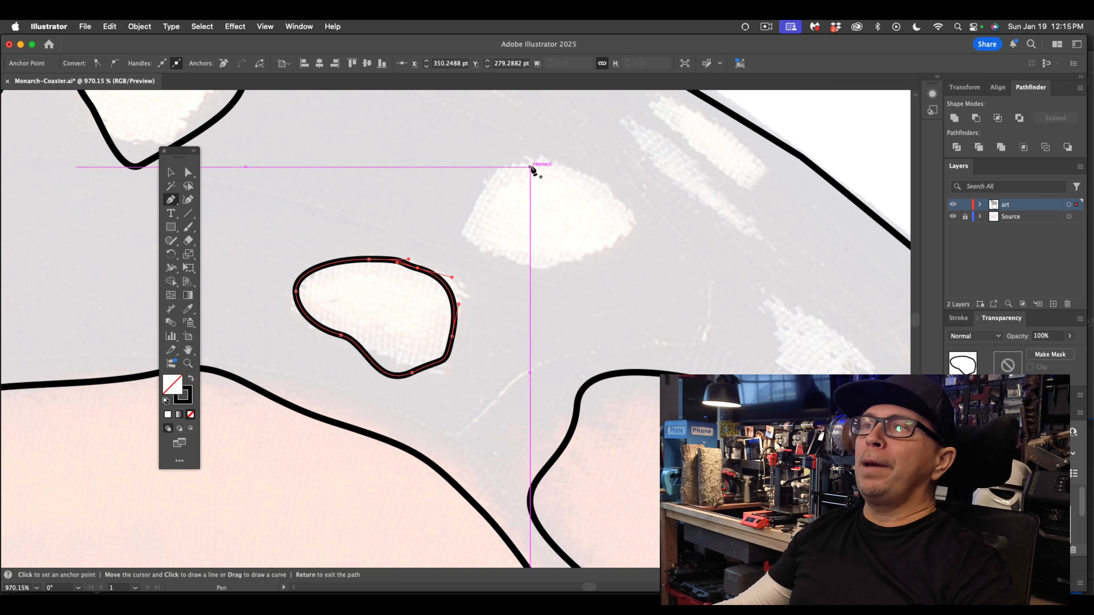
{"action": "left_click_drag", "start_coordinate": [523, 164], "coordinate": [537, 162]}
{"action": "left_click_drag", "start_coordinate": [478, 204], "coordinate": [546, 153]}
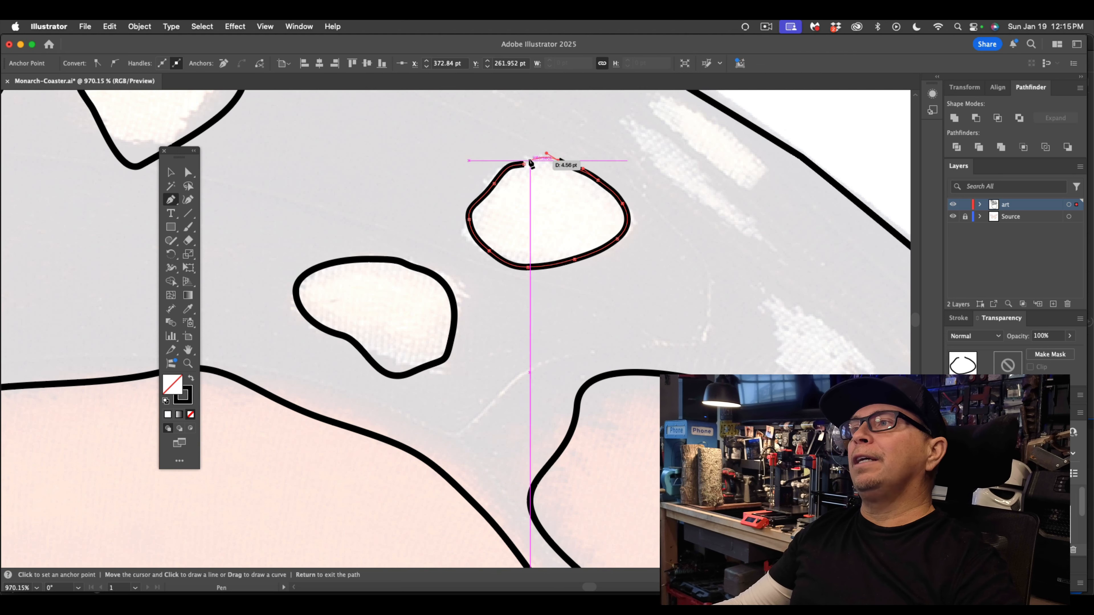
{"action": "left_click", "coordinate": [523, 164]}
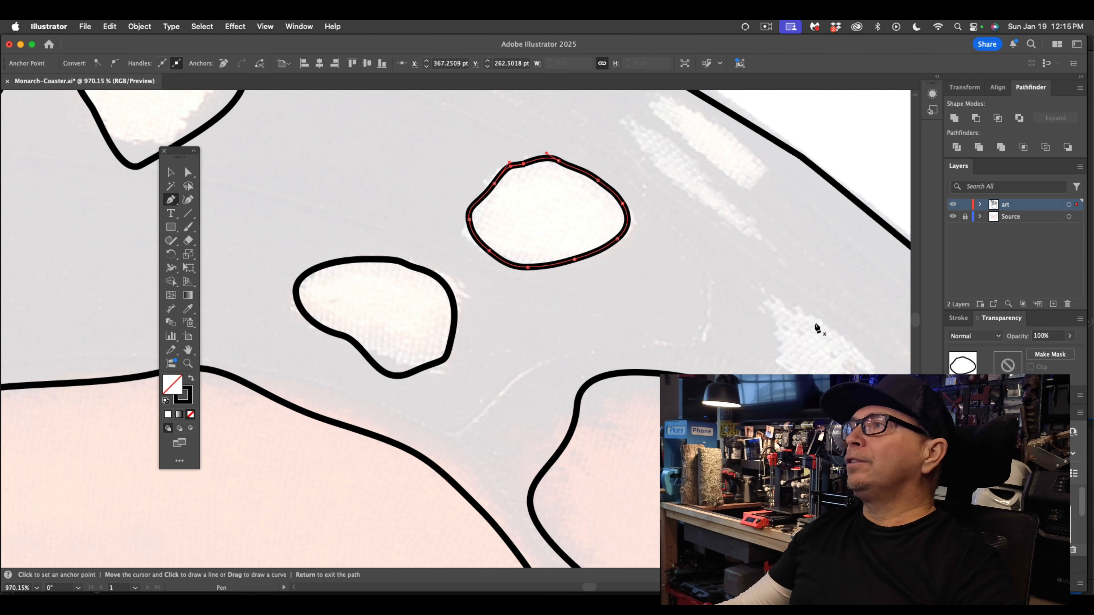
Step: Trace the narrow white streak closest to the forewing's leading edge, near the oval spot, as a closed Pen path, and deselect it
{"action": "scroll", "coordinate": [818, 326], "scroll_direction": "right", "scroll_amount": 5}
{"action": "scroll", "coordinate": [818, 325], "scroll_direction": "up", "scroll_amount": 3}
{"action": "left_click", "coordinate": [634, 246]}
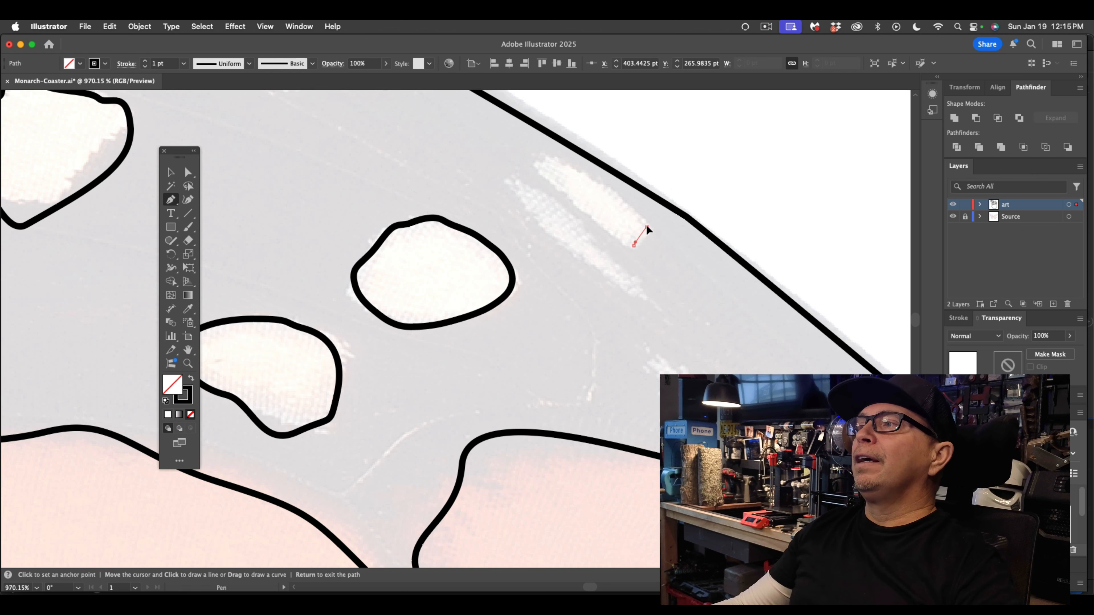
{"action": "left_click_drag", "start_coordinate": [647, 226], "coordinate": [606, 189]}
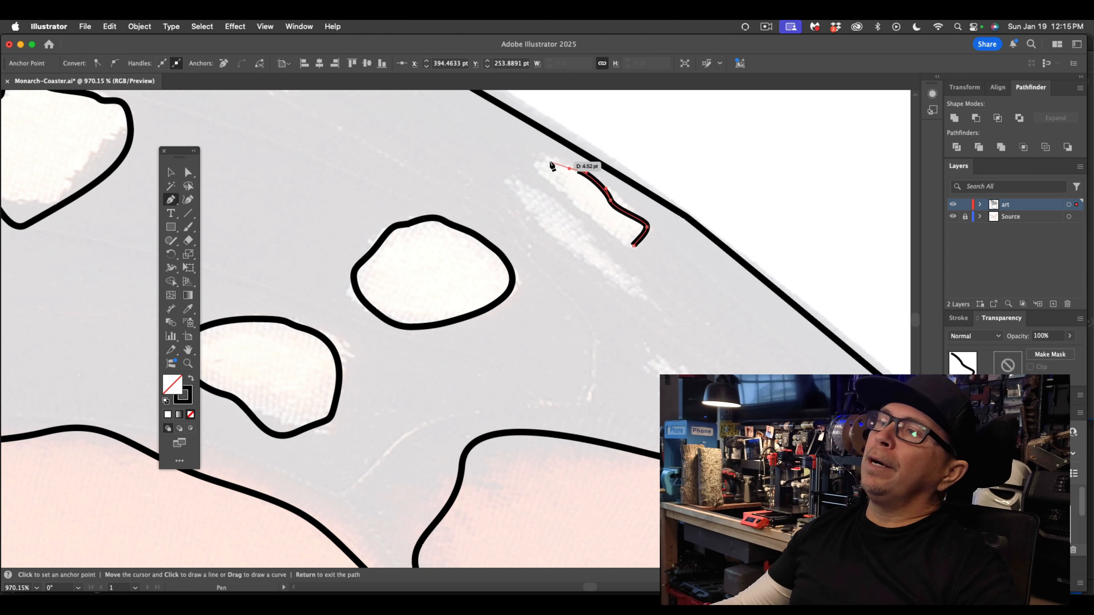
{"action": "left_click_drag", "start_coordinate": [544, 158], "coordinate": [582, 211]}
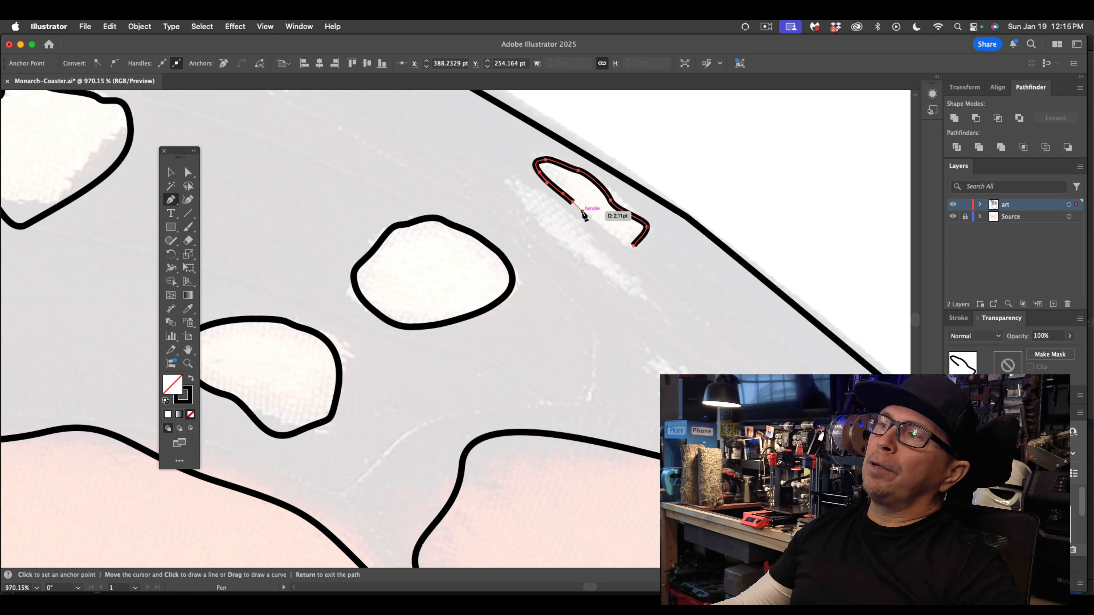
{"action": "left_click", "coordinate": [635, 246]}
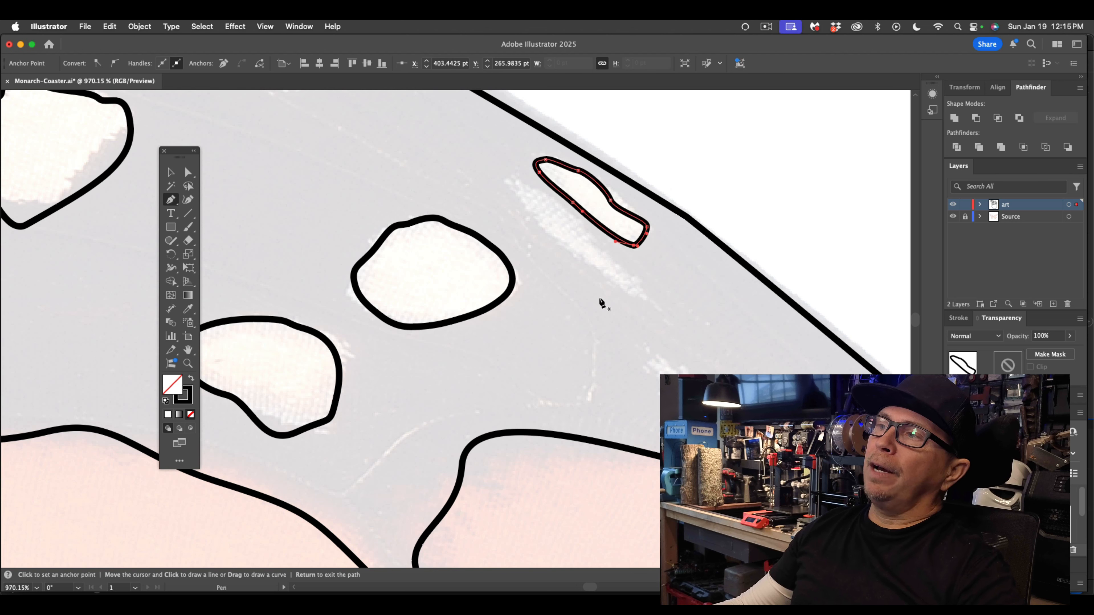
{"action": "key", "text": "super+shift+a"}
Step: Trace the longer parallel white streak between the oval spot and the first streak as a closed Pen path, and deselect it
{"action": "left_click_drag", "start_coordinate": [535, 193], "coordinate": [543, 225]}
{"action": "left_click", "coordinate": [586, 272]}
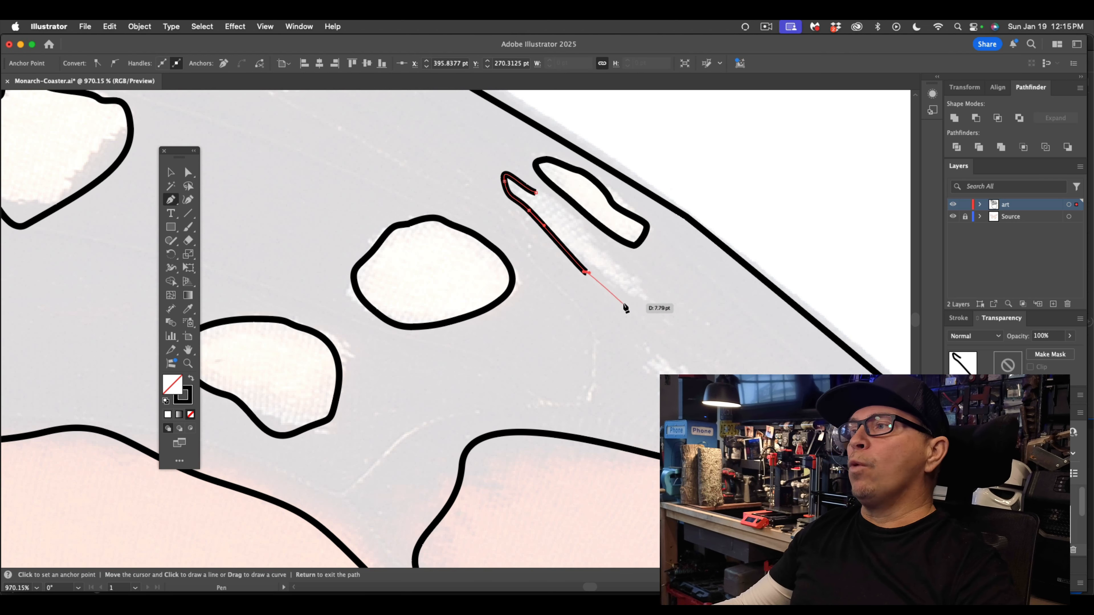
{"action": "left_click_drag", "start_coordinate": [657, 297], "coordinate": [610, 245]}
{"action": "left_click_drag", "start_coordinate": [565, 218], "coordinate": [556, 202]}
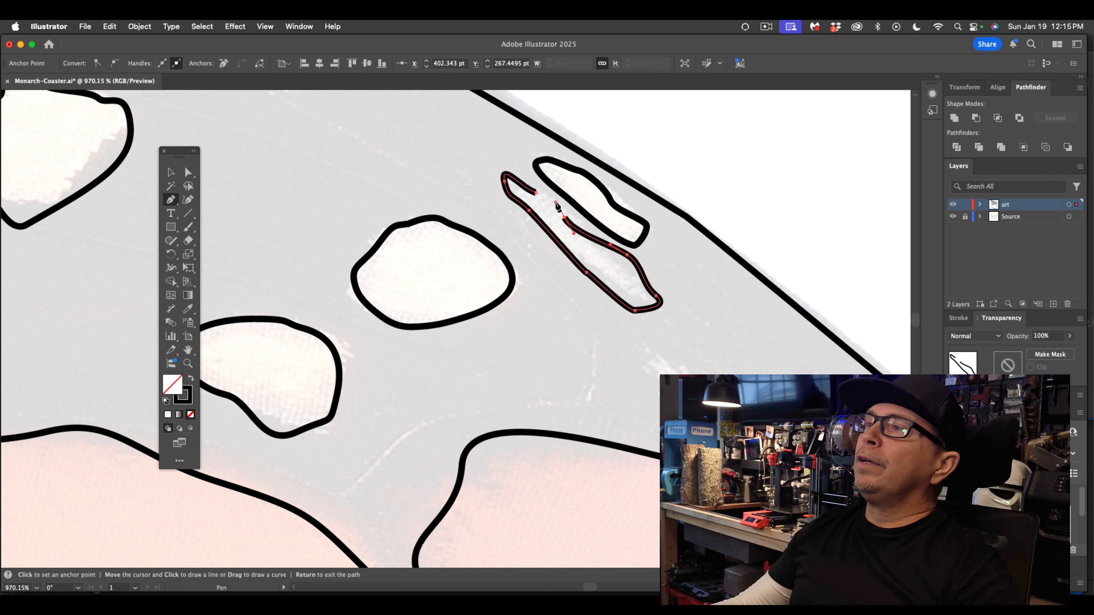
{"action": "left_click", "coordinate": [537, 193]}
{"action": "key", "text": "v"}
{"action": "scroll", "coordinate": [411, 300], "scroll_direction": "down", "scroll_amount": 5}
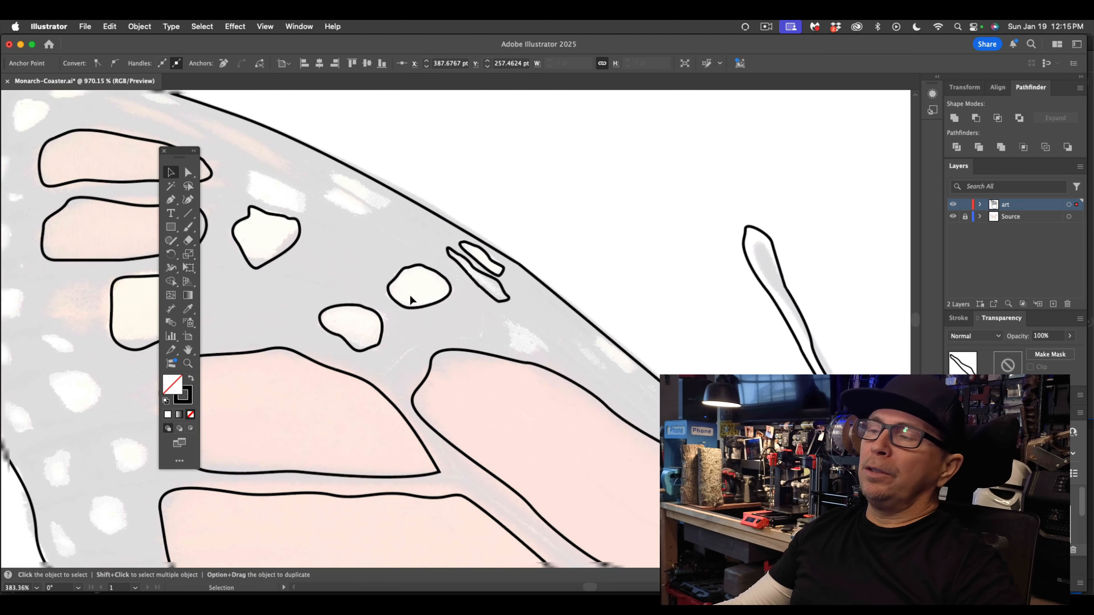
{"action": "scroll", "coordinate": [410, 300], "scroll_direction": "down", "scroll_amount": 5}
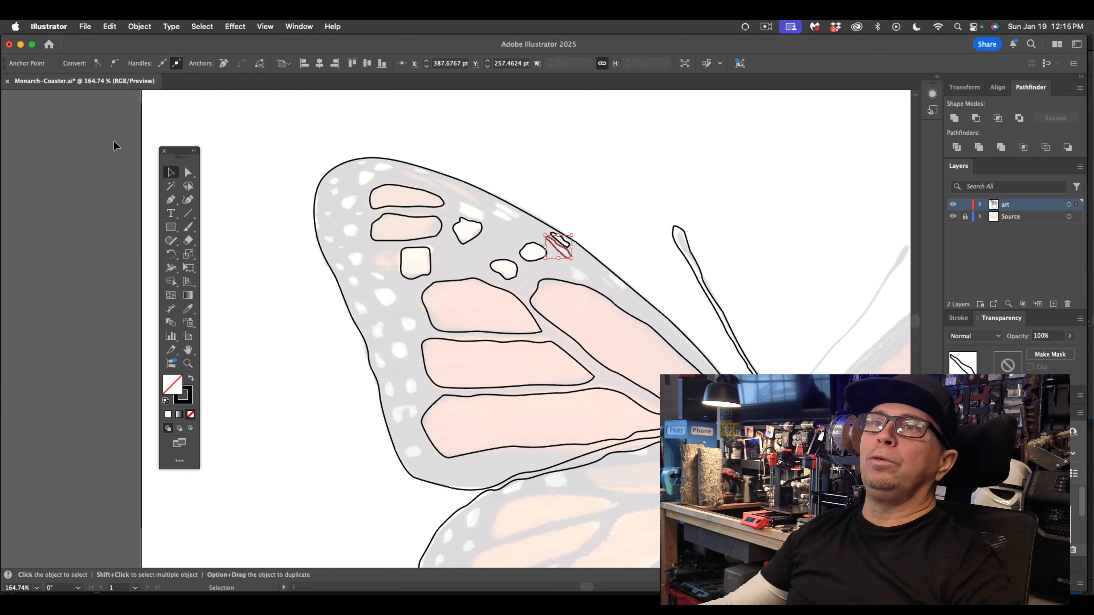
{"action": "left_click", "coordinate": [169, 172]}
{"action": "left_click", "coordinate": [335, 215]}
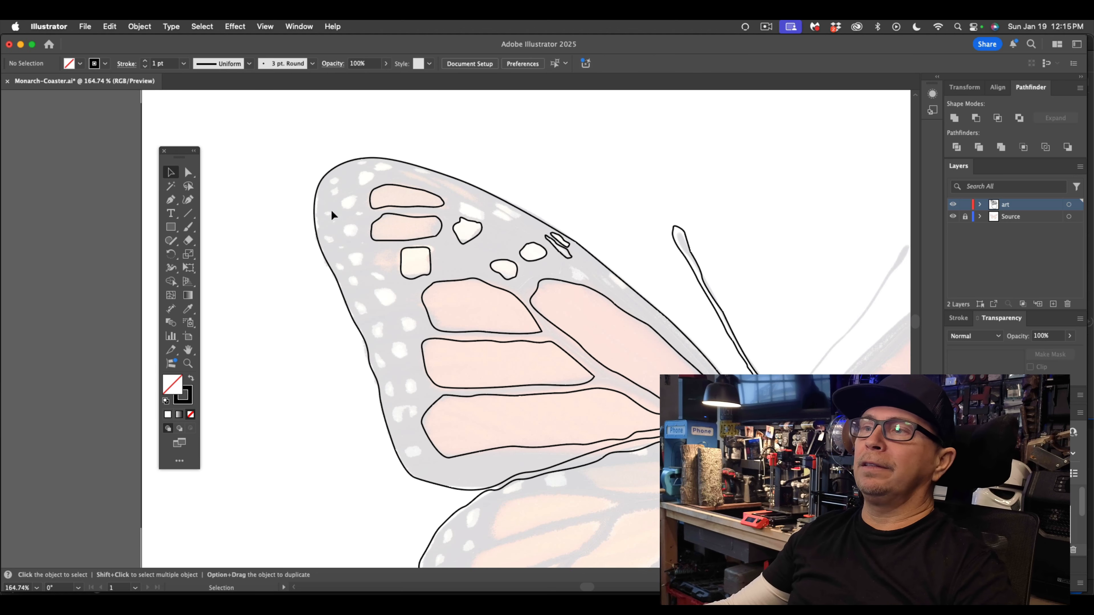
Step: Trace the upper edge, outer tip and most of the lower edge of the hindwing's large central cell with the Pen tool
{"action": "scroll", "coordinate": [393, 256], "scroll_direction": "down", "scroll_amount": 4}
{"action": "left_click", "coordinate": [171, 200]}
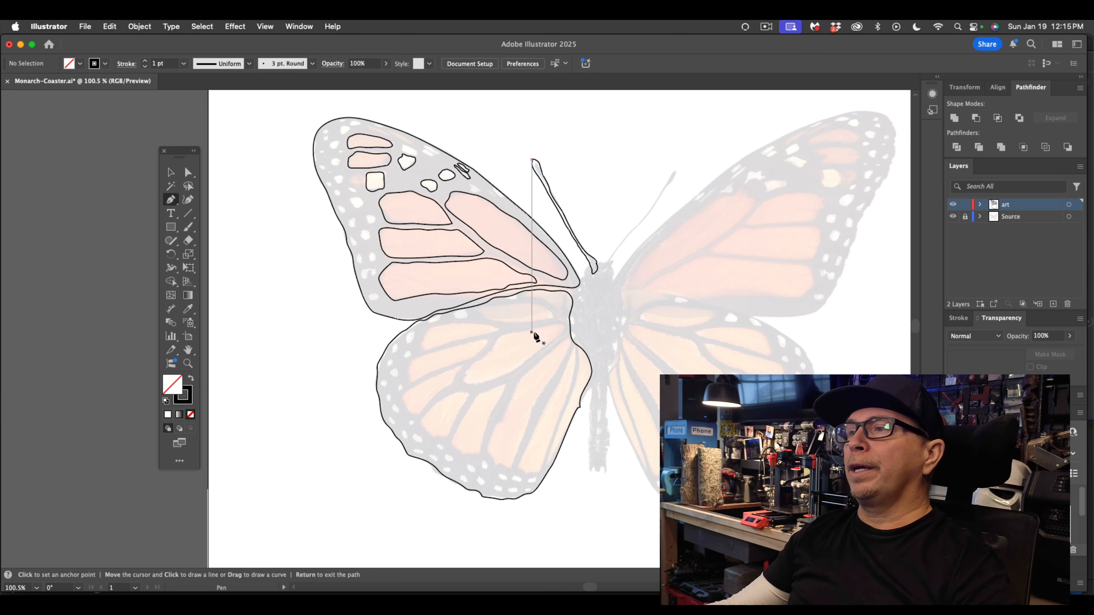
{"action": "left_click_drag", "start_coordinate": [552, 325], "coordinate": [495, 327]}
{"action": "scroll", "coordinate": [524, 334], "scroll_direction": "up", "scroll_amount": 5}
{"action": "left_click_drag", "start_coordinate": [473, 331], "coordinate": [495, 428]}
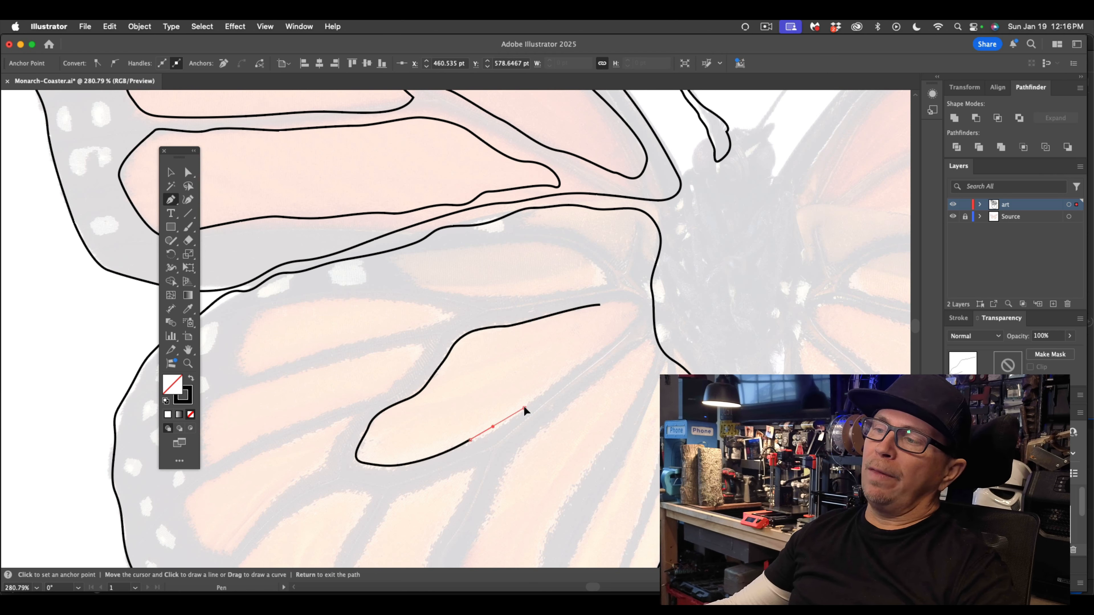
{"action": "left_click_drag", "start_coordinate": [538, 394], "coordinate": [598, 354]}
{"action": "left_click", "coordinate": [588, 336]}
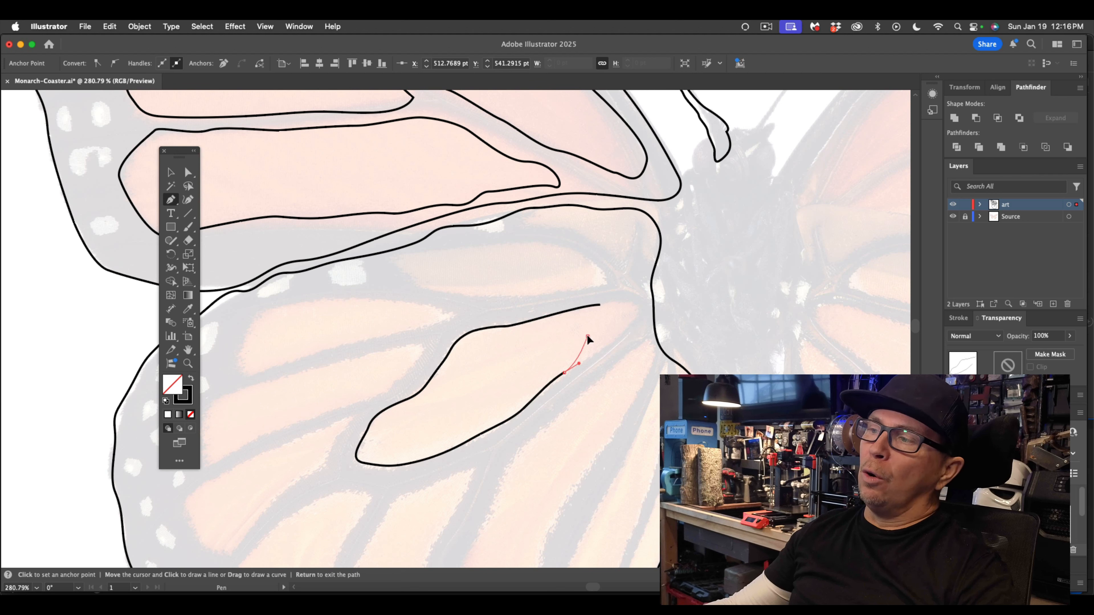
{"action": "left_click", "coordinate": [560, 328]}
{"action": "left_click", "coordinate": [538, 348]}
{"action": "left_click", "coordinate": [542, 364]}
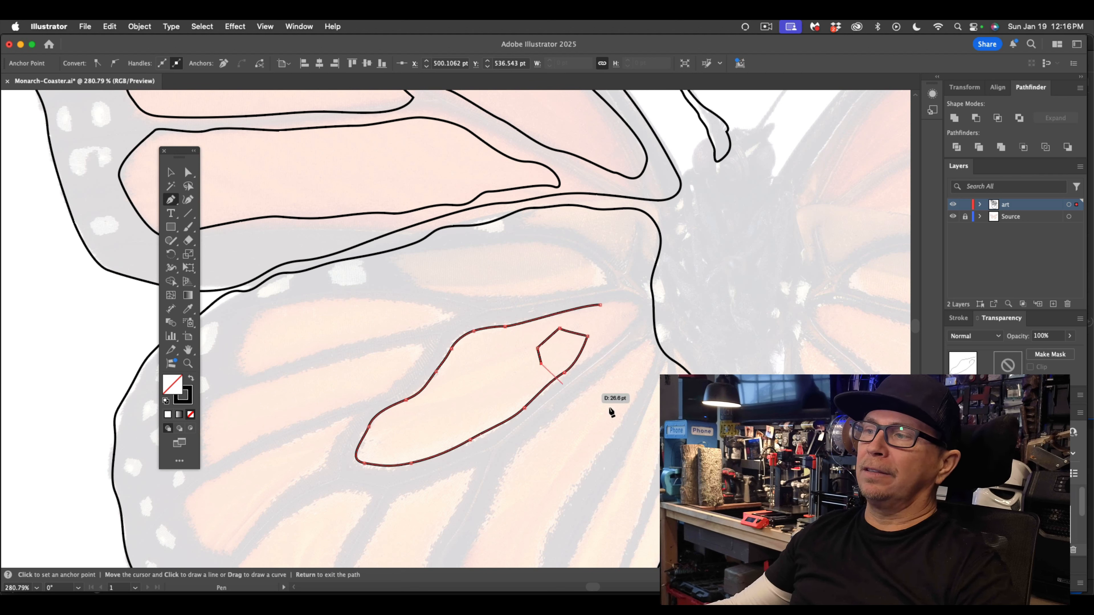
{"action": "key", "text": "super+z"}
{"action": "key", "text": "super+z"}
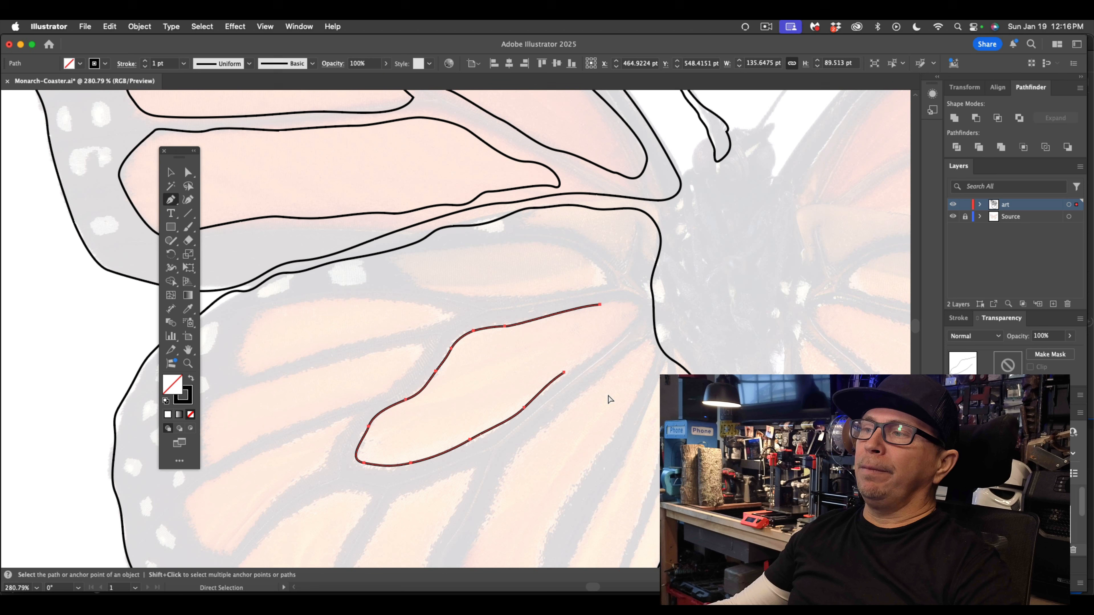
Step: Continue the central hindwing cell's outline around its tip beside the body and close the path
{"action": "left_click_drag", "start_coordinate": [623, 331], "coordinate": [590, 309]}
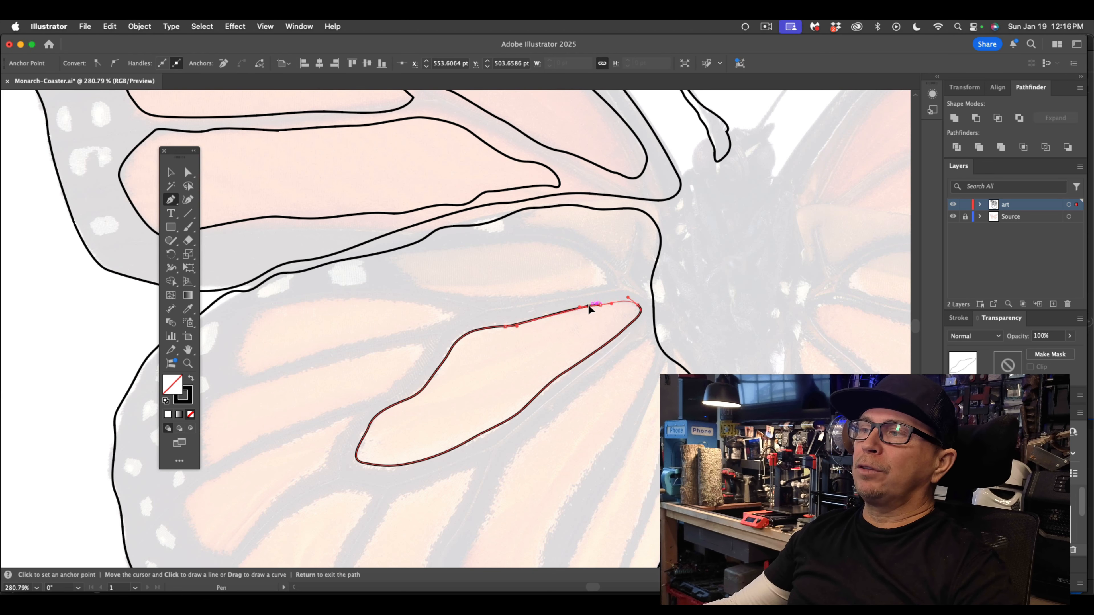
Step: Trace the upper outer hindwing cell, above and outward of the central cell, as a closed Pen path
{"action": "scroll", "coordinate": [346, 310], "scroll_direction": "down", "scroll_amount": 5}
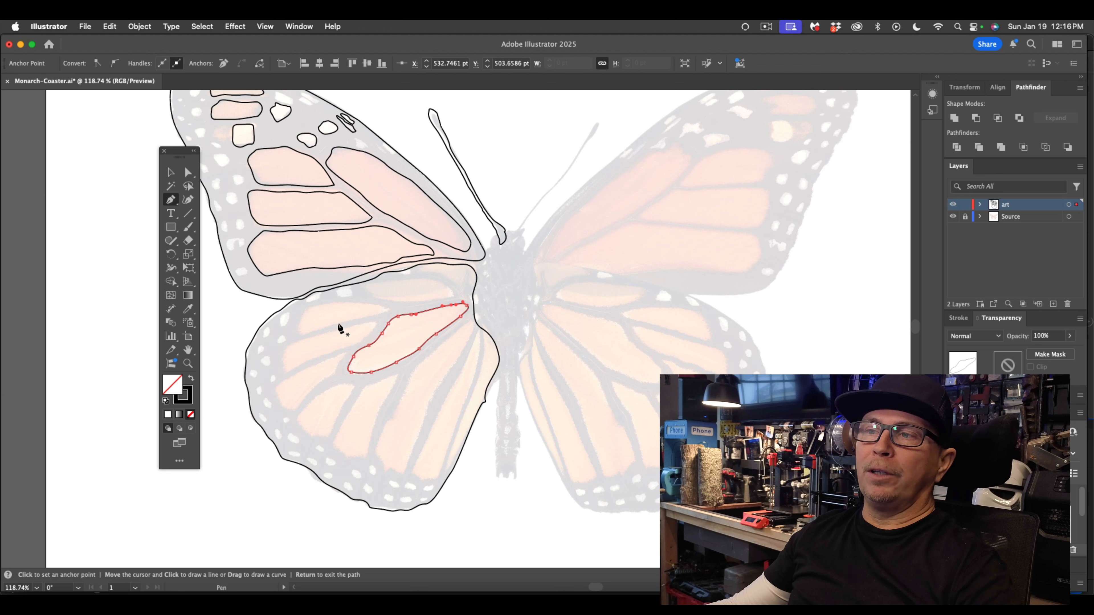
{"action": "mouse_move", "coordinate": [365, 316]}
{"action": "left_mouse_down"}
{"action": "mouse_move", "coordinate": [305, 339]}
{"action": "mouse_move", "coordinate": [296, 329]}
{"action": "mouse_move", "coordinate": [320, 305]}
{"action": "mouse_move", "coordinate": [358, 304]}
{"action": "left_mouse_up"}
{"action": "mouse_move", "coordinate": [378, 303]}
{"action": "left_mouse_down"}
{"action": "mouse_move", "coordinate": [386, 313]}
{"action": "mouse_move", "coordinate": [367, 318]}
{"action": "left_mouse_up"}
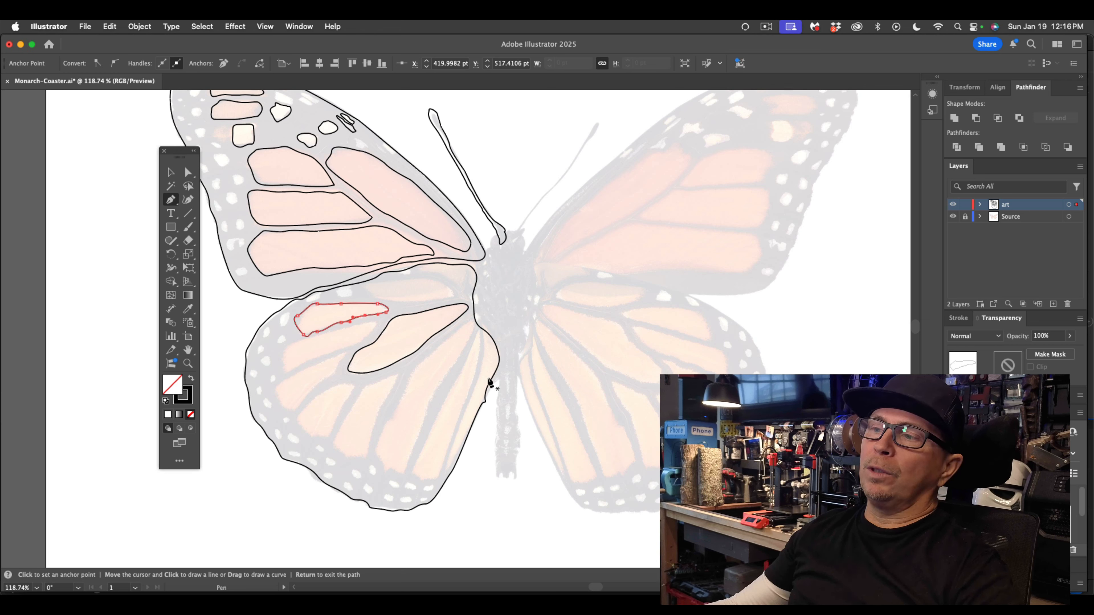
Step: Trace the long narrow hindwing cell running from beside the central cell's inner tip down toward the wing's lower margin
{"action": "left_click_drag", "start_coordinate": [468, 324], "coordinate": [397, 409]}
{"action": "left_click_drag", "start_coordinate": [389, 426], "coordinate": [461, 317]}
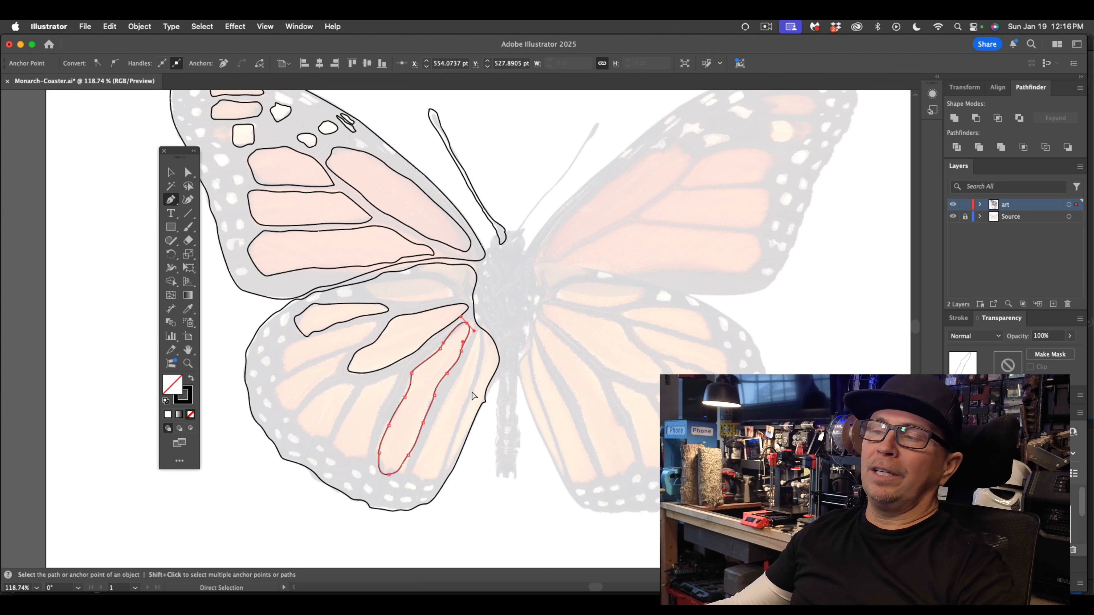
Step: Trace the slim hindwing cell between the long narrow cell and the wing's inner edge as a closed Pen path
{"action": "left_click", "coordinate": [472, 396], "text": "super"}
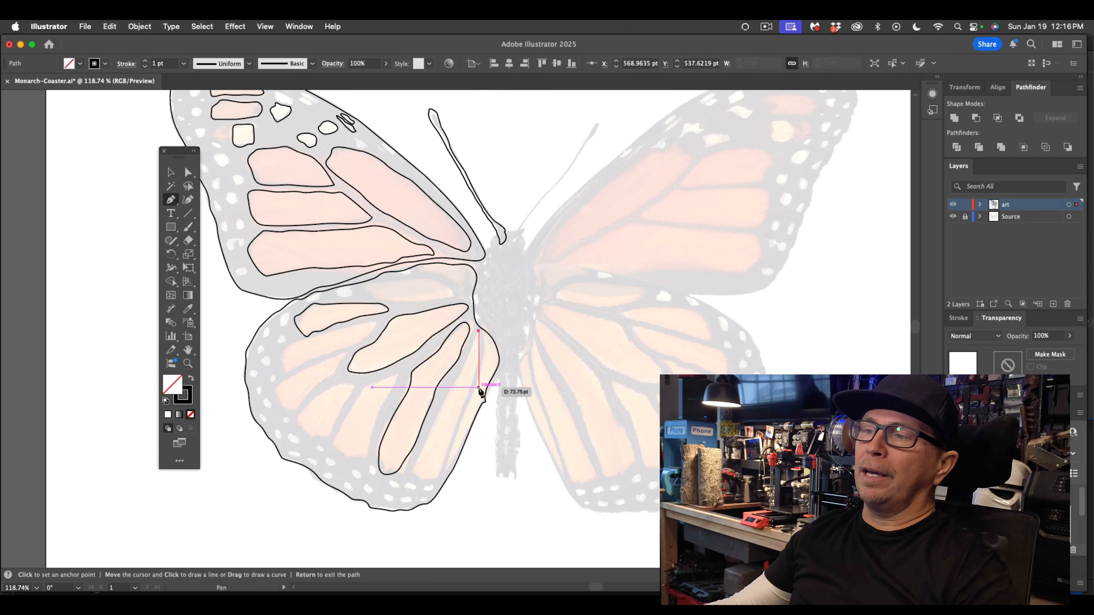
{"action": "left_click_drag", "start_coordinate": [471, 384], "coordinate": [461, 405]}
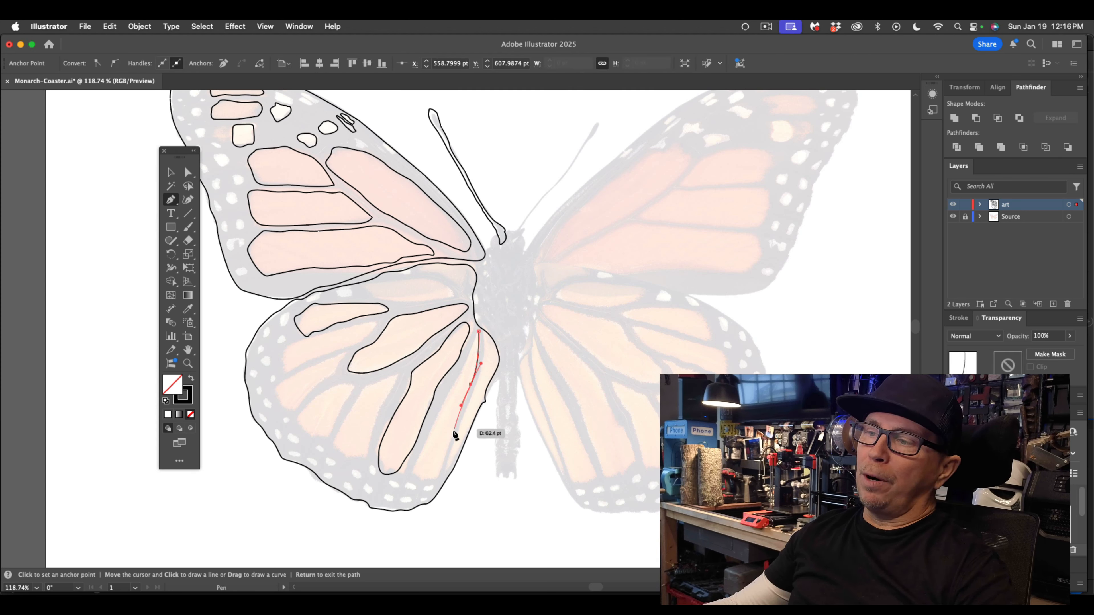
{"action": "left_click", "coordinate": [450, 447]}
{"action": "left_click_drag", "start_coordinate": [437, 477], "coordinate": [475, 350]}
{"action": "left_click", "coordinate": [479, 332]}
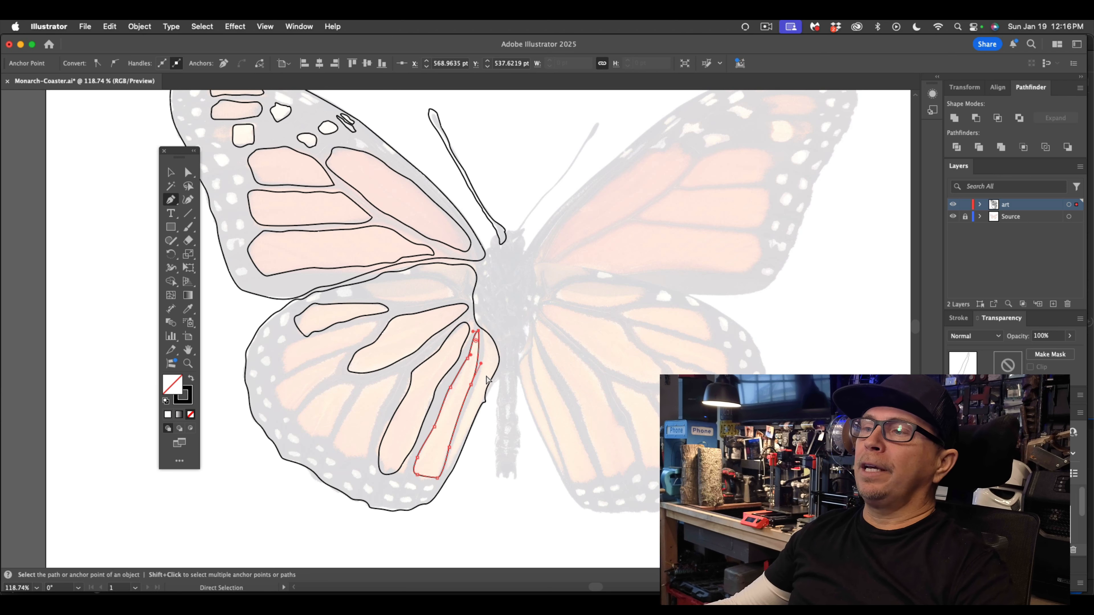
{"action": "left_click", "coordinate": [519, 262], "text": "super"}
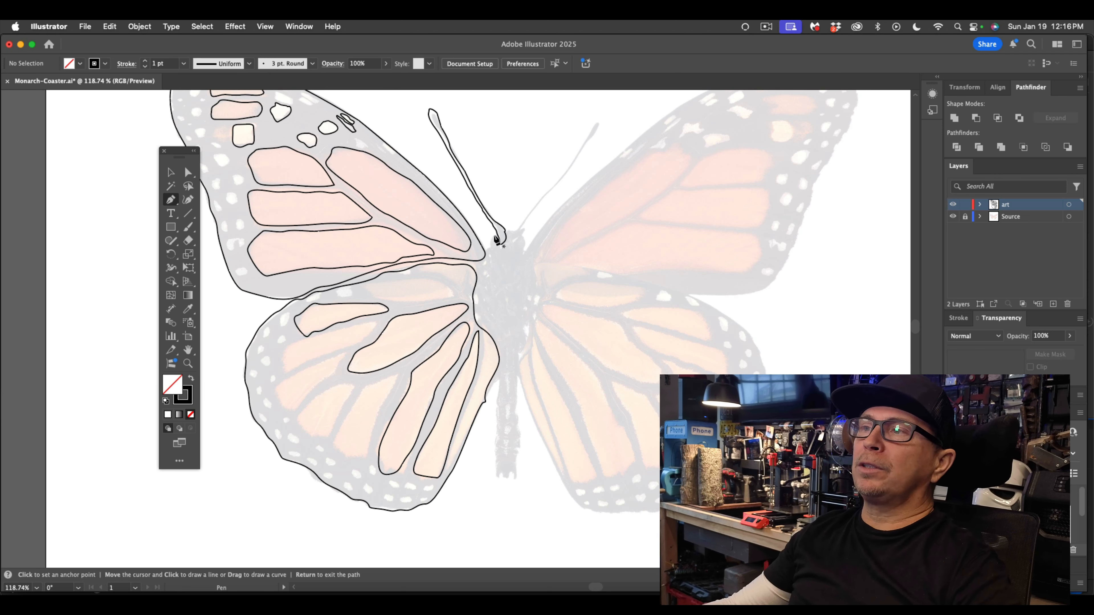
Step: Trace the left side of the butterfly's body from the head down around the abdomen's notched tip to its middle as an open path
{"action": "left_click_drag", "start_coordinate": [488, 241], "coordinate": [480, 280]}
{"action": "left_click_drag", "start_coordinate": [481, 304], "coordinate": [501, 398]}
{"action": "left_click_drag", "start_coordinate": [500, 425], "coordinate": [500, 473]}
{"action": "left_click_drag", "start_coordinate": [496, 478], "coordinate": [519, 478]}
{"action": "scroll", "coordinate": [499, 485], "scroll_direction": "up", "scroll_amount": 6}
{"action": "key", "text": "Return"}
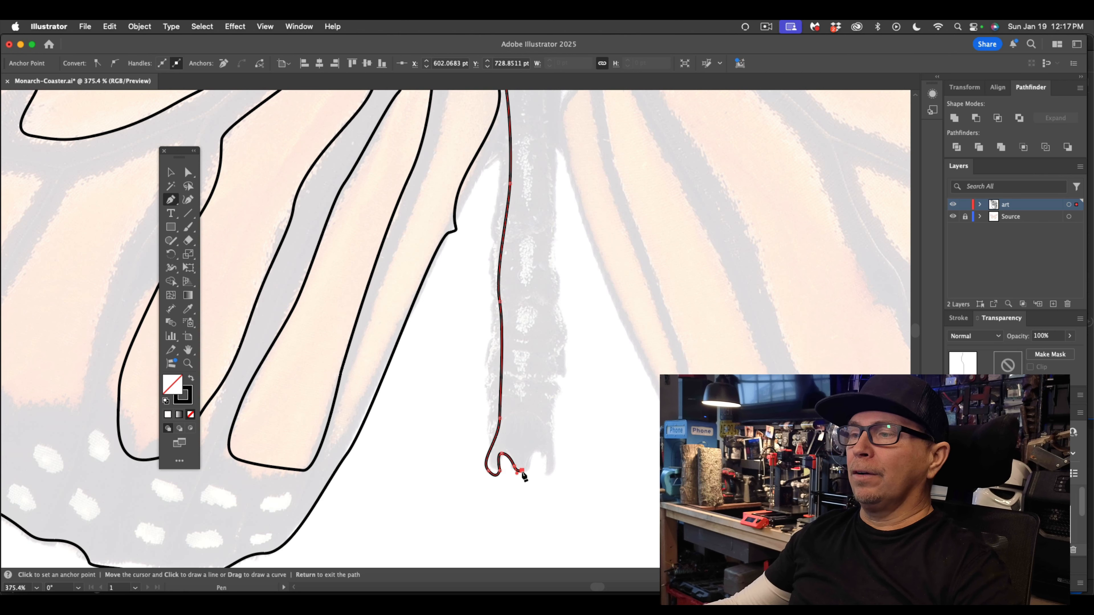
{"action": "scroll", "coordinate": [545, 401], "scroll_direction": "down", "scroll_amount": 4}
{"action": "scroll", "coordinate": [545, 397], "scroll_direction": "up", "scroll_amount": 2}
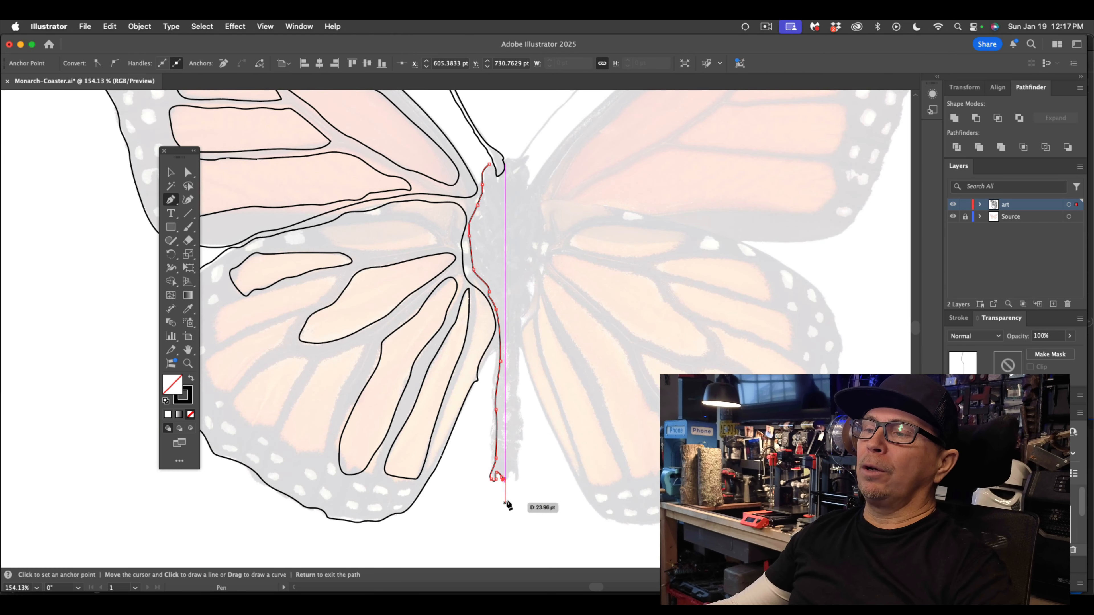
{"action": "left_click", "coordinate": [546, 481], "text": "super"}
{"action": "scroll", "coordinate": [517, 412], "scroll_direction": "up", "scroll_amount": 3}
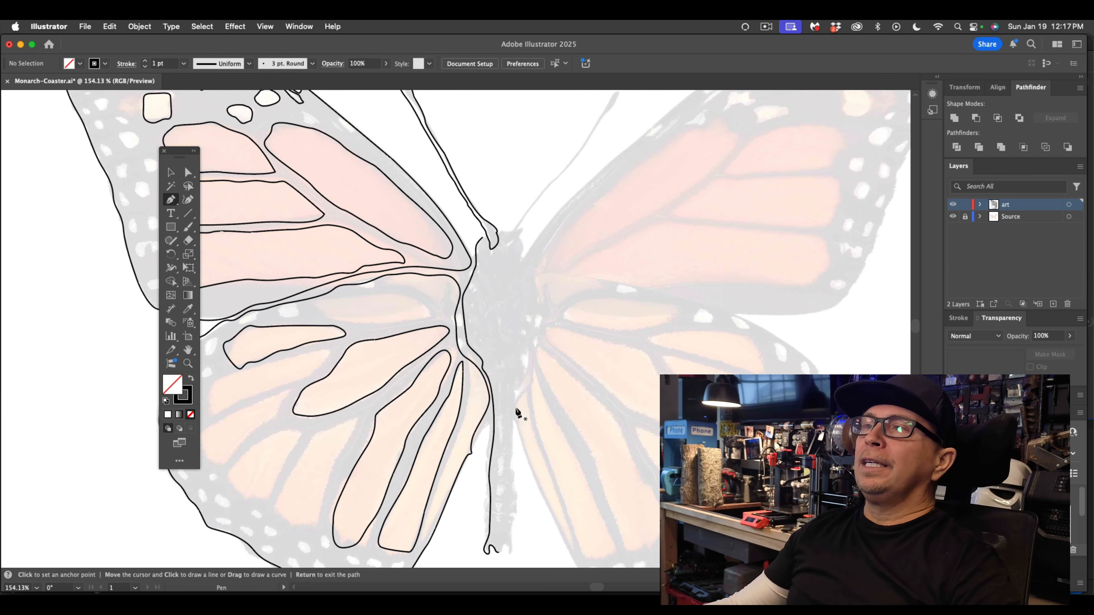
Step: Extend the body outline's upper end across the top of the head to the body's centre
{"action": "left_click", "coordinate": [479, 235]}
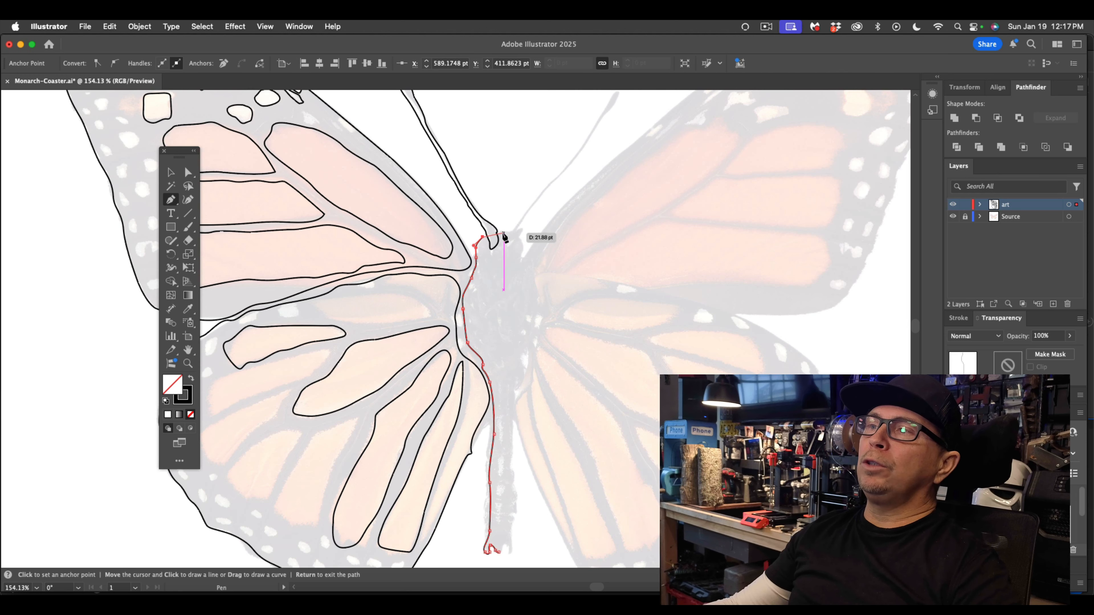
{"action": "left_click_drag", "start_coordinate": [504, 233], "coordinate": [516, 236]}
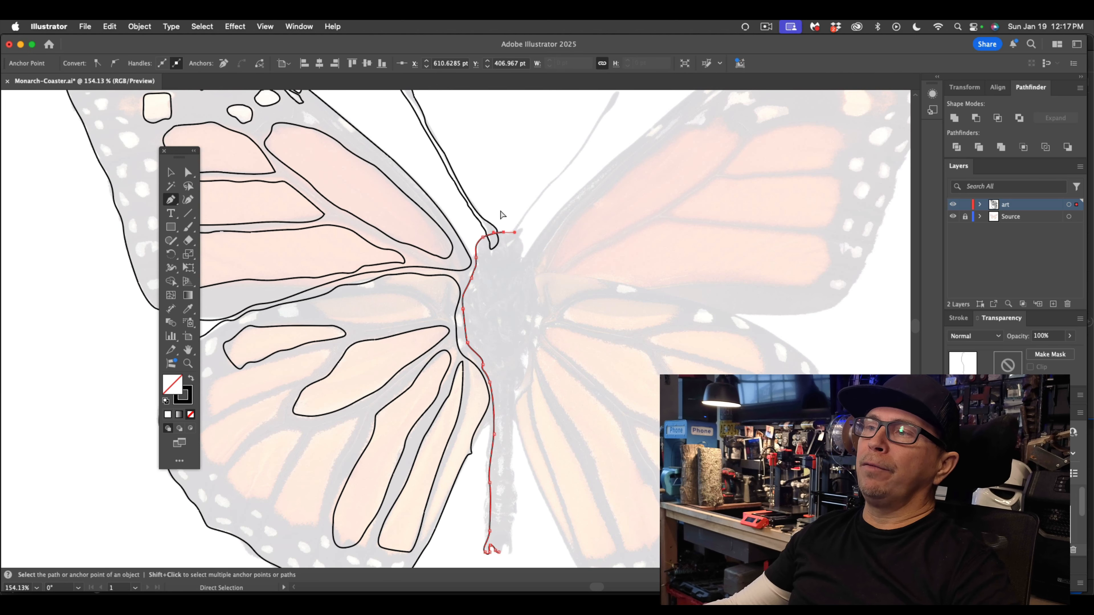
{"action": "key", "text": "Return"}
{"action": "scroll", "coordinate": [500, 233], "scroll_direction": "down", "scroll_amount": 5}
{"action": "scroll", "coordinate": [497, 211], "scroll_direction": "up", "scroll_amount": 3}
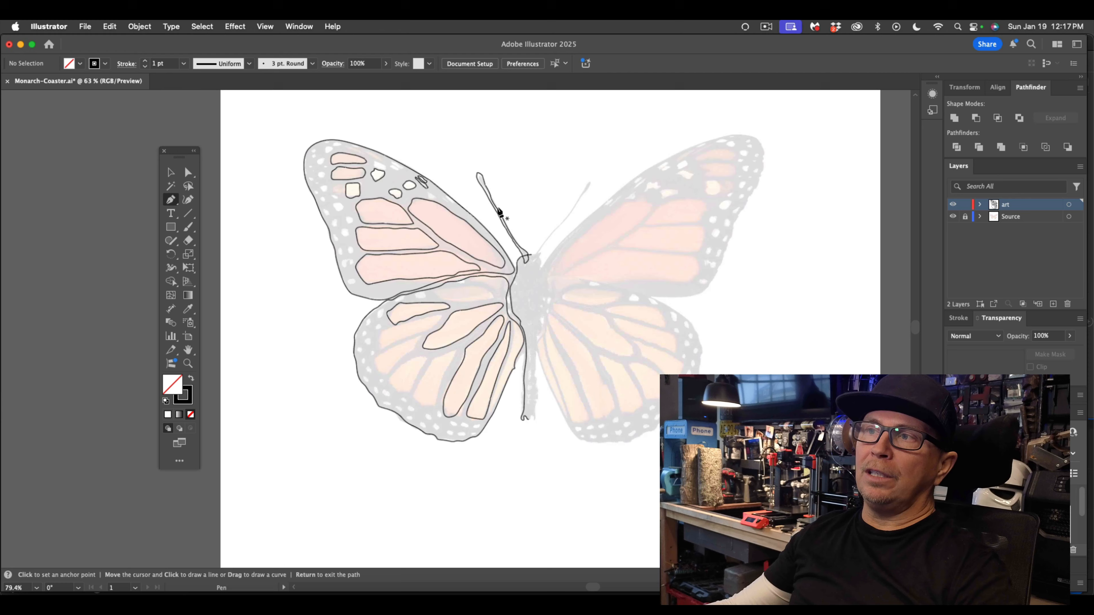
Step: Trace the two outer hindwing cells beneath the upper outer cell as closed Pen paths
{"action": "scroll", "coordinate": [498, 211], "scroll_direction": "left", "scroll_amount": 2}
{"action": "mouse_move", "coordinate": [479, 334]}
{"action": "left_mouse_down"}
{"action": "mouse_move", "coordinate": [459, 356]}
{"action": "mouse_move", "coordinate": [412, 358]}
{"action": "mouse_move", "coordinate": [483, 335]}
{"action": "left_mouse_up"}
{"action": "left_click", "coordinate": [424, 346]}
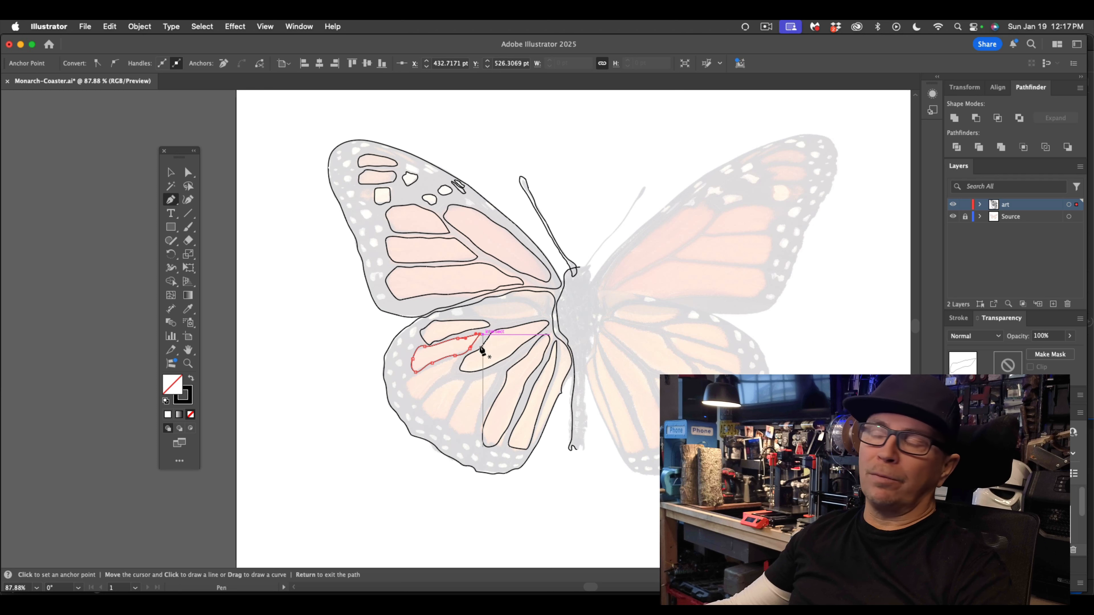
{"action": "mouse_move", "coordinate": [421, 399]}
{"action": "left_mouse_down"}
{"action": "mouse_move", "coordinate": [445, 364]}
{"action": "mouse_move", "coordinate": [408, 383]}
{"action": "mouse_move", "coordinate": [427, 415]}
{"action": "left_mouse_up"}
{"action": "left_click", "coordinate": [458, 359]}
Step: Trace the slanted hindwing cell at the lower outer margin as a closed Pen path
{"action": "left_click", "coordinate": [430, 426], "text": "super"}
{"action": "left_click", "coordinate": [457, 382]}
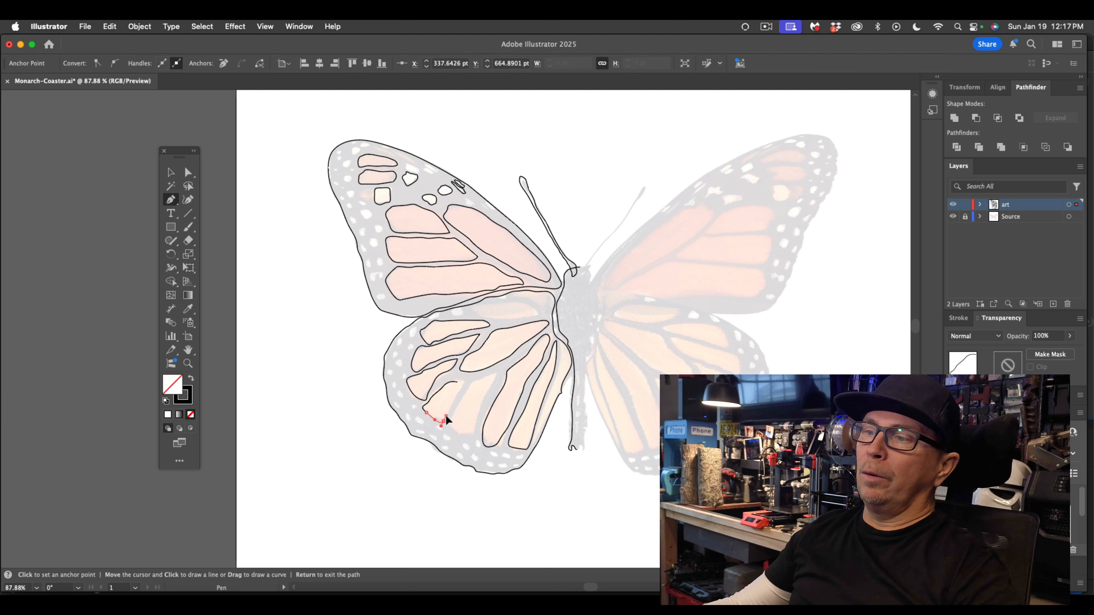
{"action": "left_click", "coordinate": [466, 380]}
{"action": "left_click", "coordinate": [494, 381], "text": "super"}
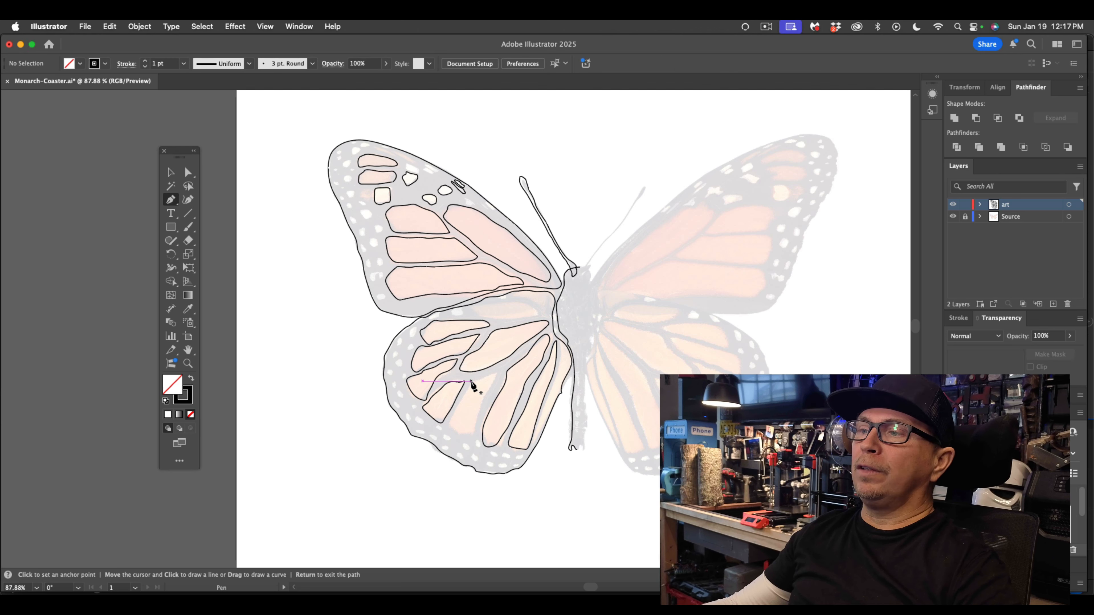
Step: Trace the remaining hindwing cell below the central cell, between the slanted outer cell and the long narrow cell, as a closed path
{"action": "left_click", "coordinate": [471, 381]}
{"action": "left_click", "coordinate": [498, 372]}
{"action": "left_click_drag", "start_coordinate": [497, 382], "coordinate": [498, 378]}
{"action": "left_click_drag", "start_coordinate": [494, 388], "coordinate": [481, 411]}
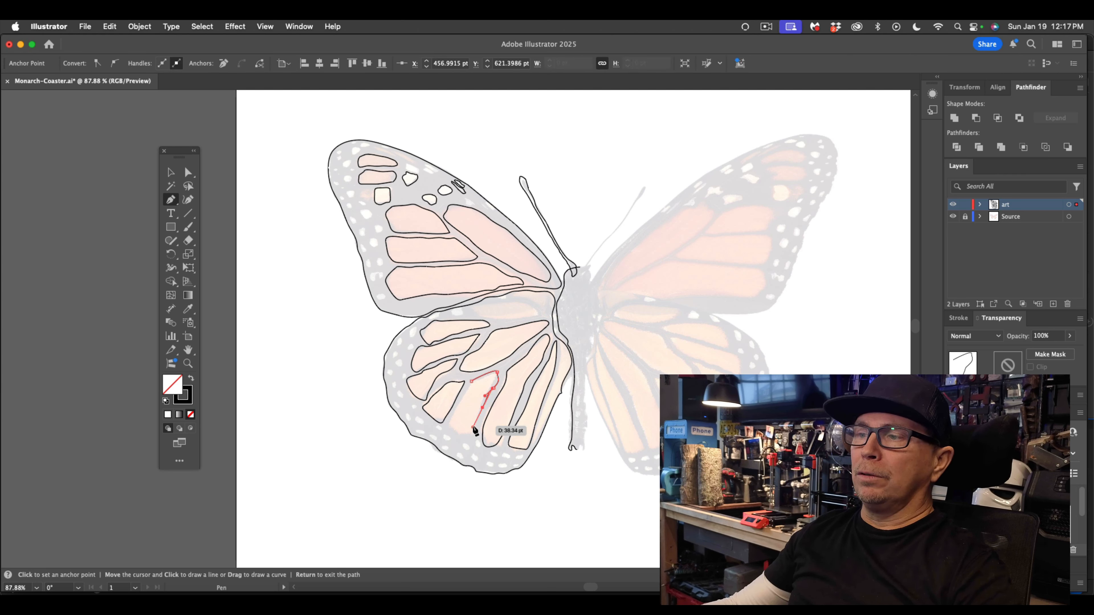
{"action": "left_click", "coordinate": [473, 434]}
{"action": "left_click", "coordinate": [465, 433]}
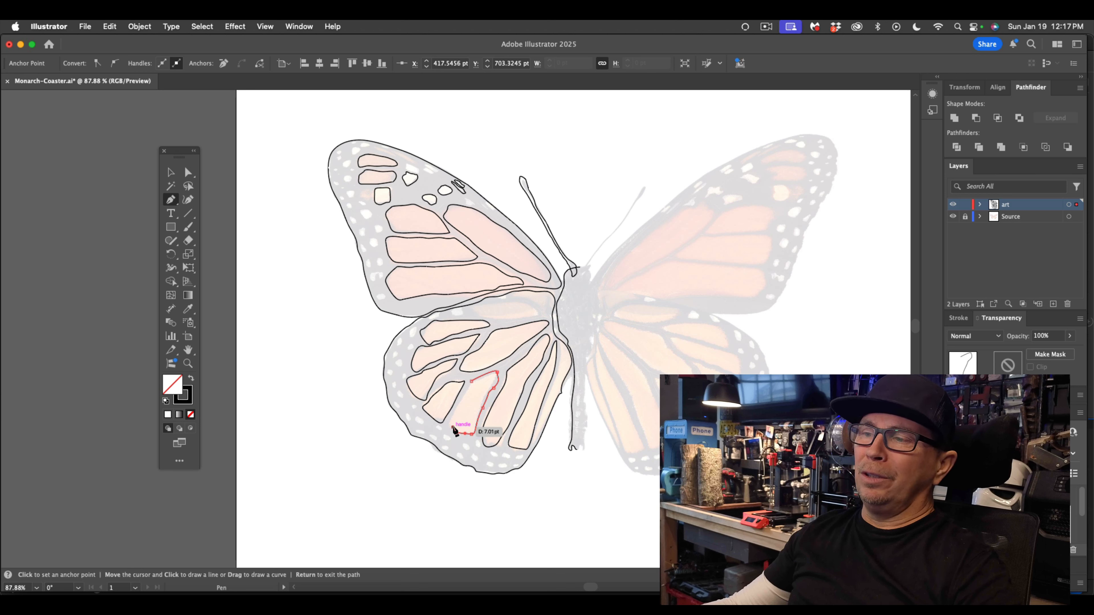
{"action": "left_click", "coordinate": [453, 428]}
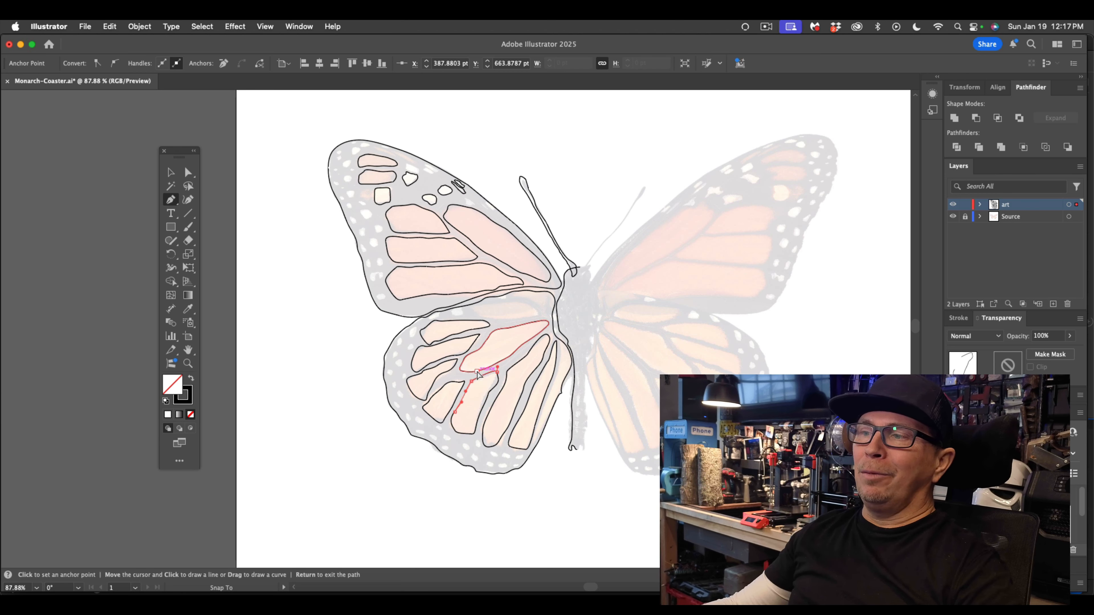
{"action": "left_click", "coordinate": [478, 372]}
{"action": "key", "text": "super+shift+a"}
Step: Trace the white spot directly above the forewing's pointed white spot and refine the pointed spot's outline
{"action": "scroll", "coordinate": [505, 406], "scroll_direction": "up", "scroll_amount": 5}
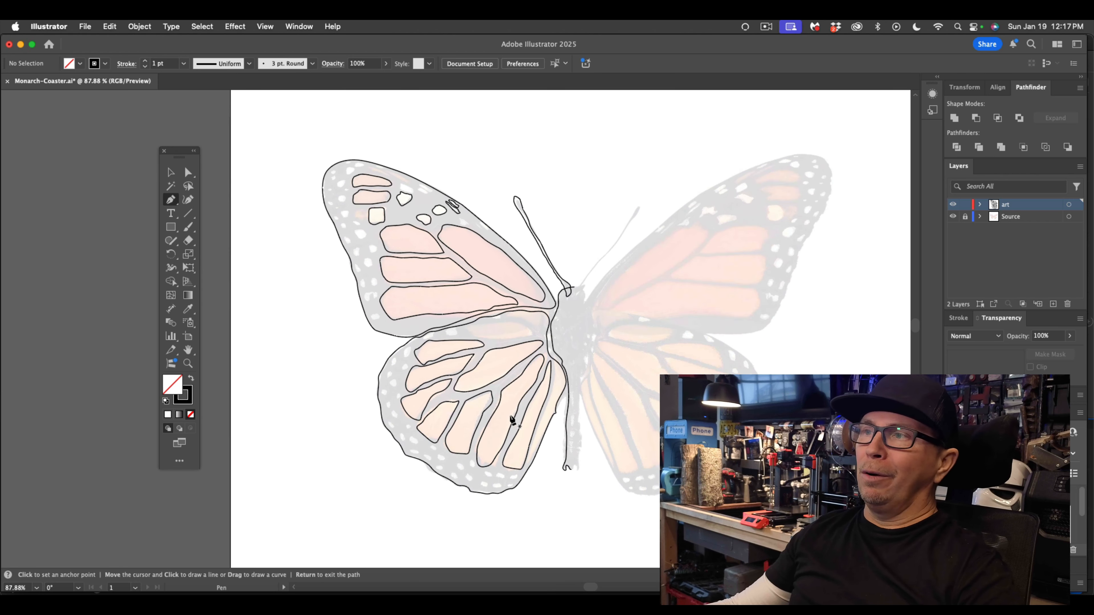
{"action": "scroll", "coordinate": [512, 416], "scroll_direction": "up", "scroll_amount": 5}
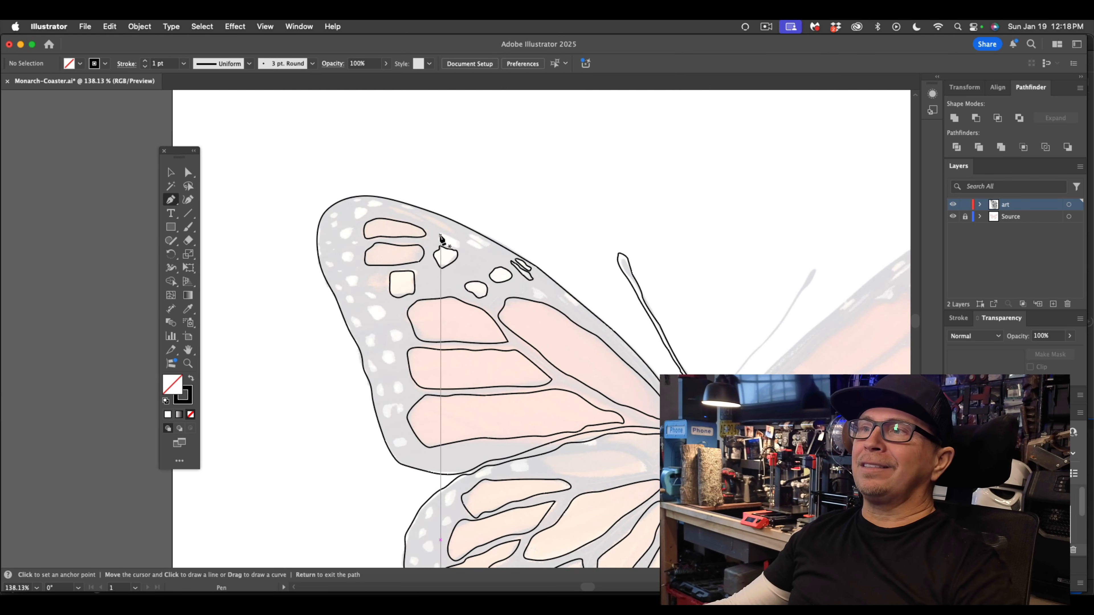
{"action": "left_click_drag", "start_coordinate": [457, 238], "coordinate": [484, 230]}
{"action": "scroll", "coordinate": [439, 241], "scroll_direction": "up", "scroll_amount": 10}
{"action": "left_click_drag", "start_coordinate": [519, 290], "coordinate": [665, 232]}
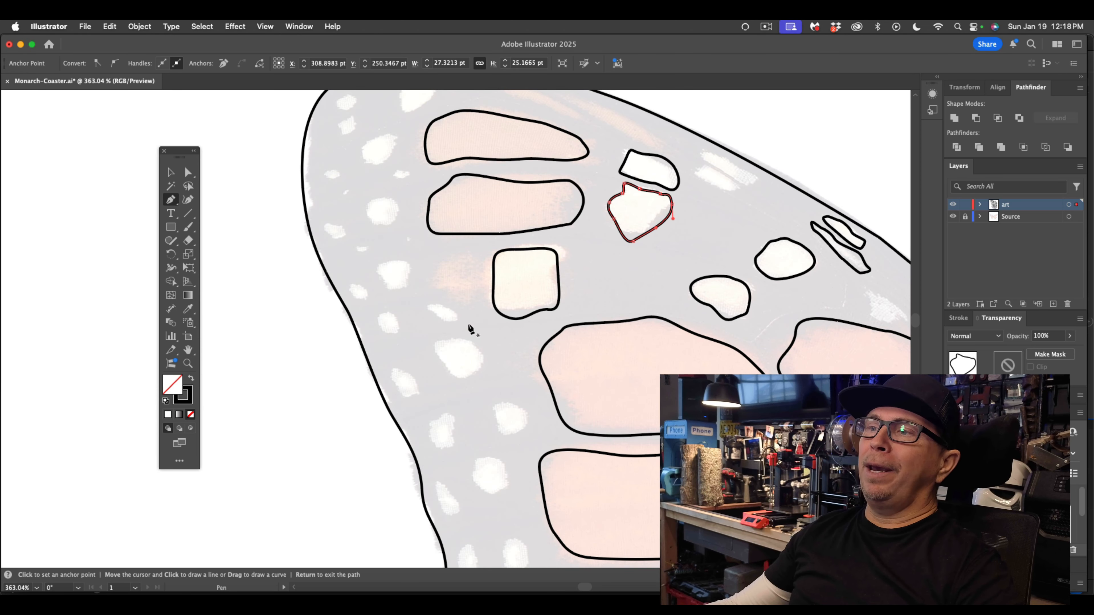
Step: Trace the two white forewing spots below the square spot, beside the upper middle cell, as closed paths
{"action": "mouse_move", "coordinate": [453, 338]}
{"action": "left_mouse_down"}
{"action": "mouse_move", "coordinate": [434, 346]}
{"action": "mouse_move", "coordinate": [476, 371]}
{"action": "mouse_move", "coordinate": [472, 342]}
{"action": "mouse_move", "coordinate": [459, 338]}
{"action": "left_mouse_up"}
{"action": "scroll", "coordinate": [457, 341], "scroll_direction": "down", "scroll_amount": 2}
{"action": "scroll", "coordinate": [458, 340], "scroll_direction": "right", "scroll_amount": 2}
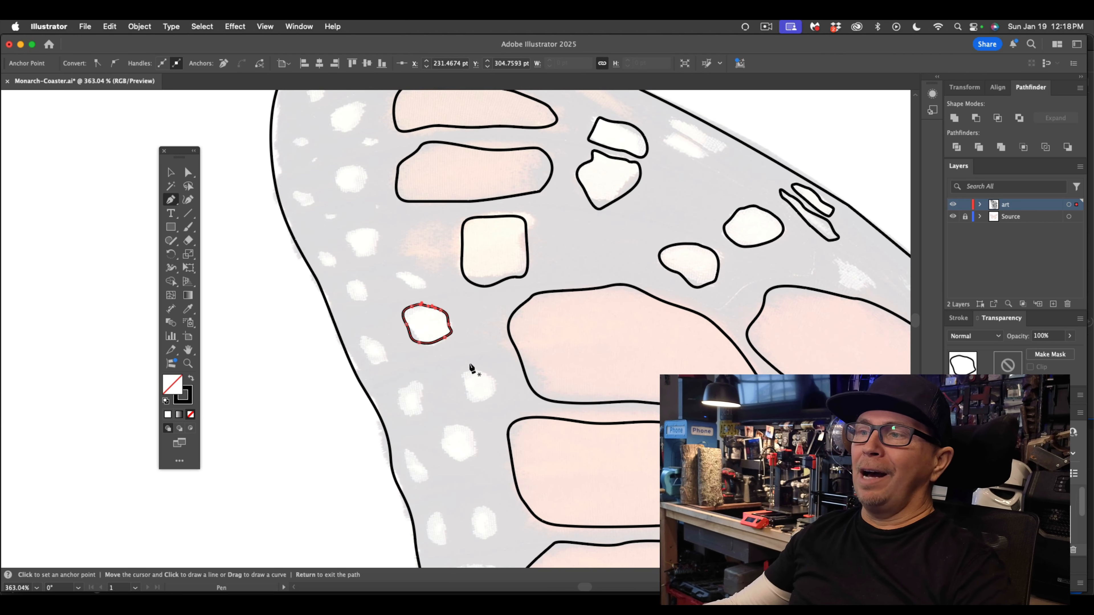
{"action": "mouse_move", "coordinate": [457, 376]}
{"action": "left_mouse_down"}
{"action": "mouse_move", "coordinate": [466, 399]}
{"action": "mouse_move", "coordinate": [485, 404]}
{"action": "mouse_move", "coordinate": [491, 380]}
{"action": "mouse_move", "coordinate": [456, 370]}
{"action": "left_mouse_up"}
{"action": "scroll", "coordinate": [454, 373], "scroll_direction": "down", "scroll_amount": 2}
{"action": "scroll", "coordinate": [454, 374], "scroll_direction": "up", "scroll_amount": 4}
{"action": "scroll", "coordinate": [454, 374], "scroll_direction": "left", "scroll_amount": 2}
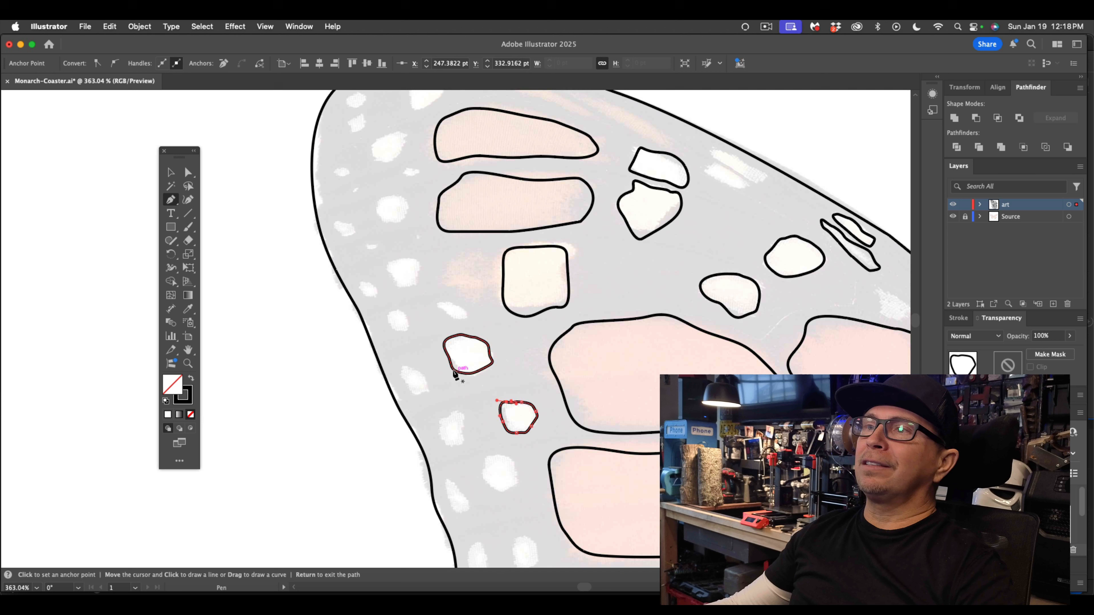
Step: Trace the three larger white spots along the forewing's outer margin, beside the square spot and the two upper orange cells
{"action": "left_click", "coordinate": [413, 279]}
{"action": "left_click_drag", "start_coordinate": [406, 258], "coordinate": [407, 287]}
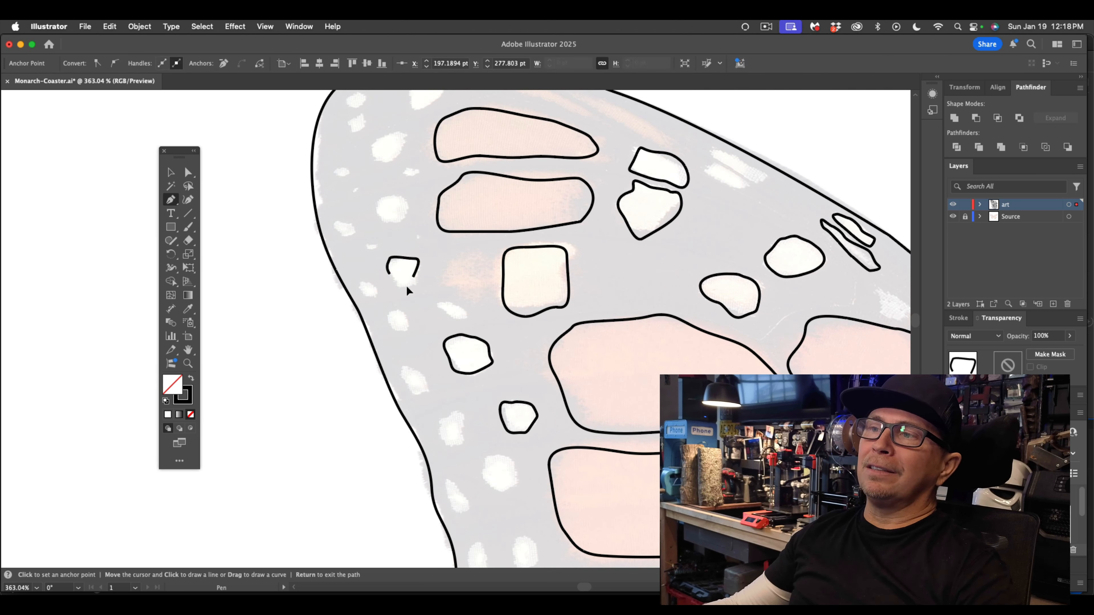
{"action": "left_click", "coordinate": [413, 279]}
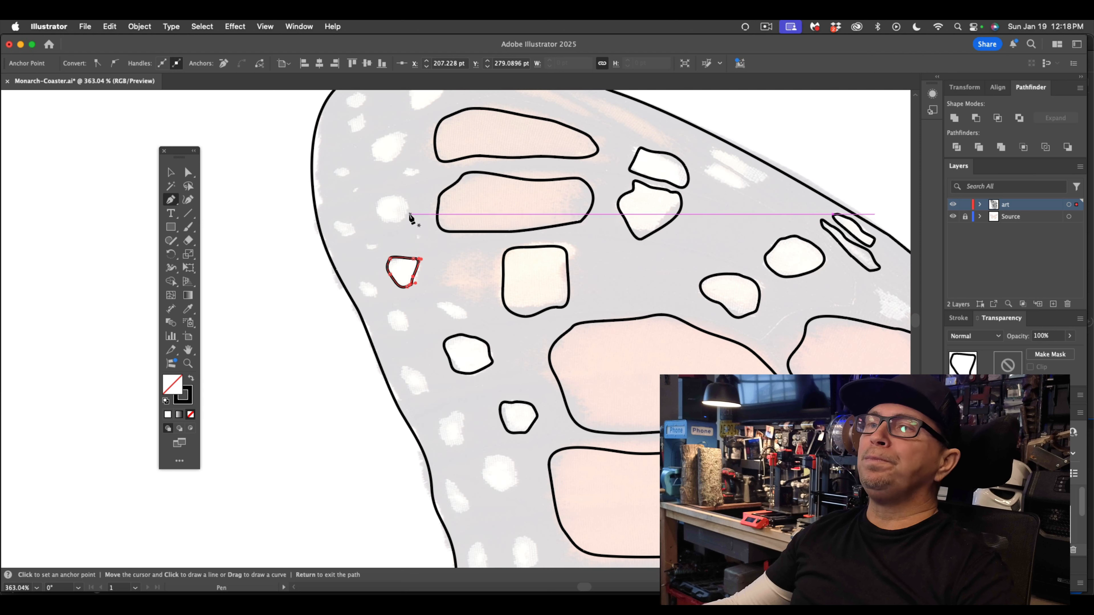
{"action": "mouse_move", "coordinate": [405, 220]}
{"action": "left_mouse_down"}
{"action": "mouse_move", "coordinate": [400, 197]}
{"action": "mouse_move", "coordinate": [379, 197]}
{"action": "mouse_move", "coordinate": [386, 225]}
{"action": "left_mouse_up"}
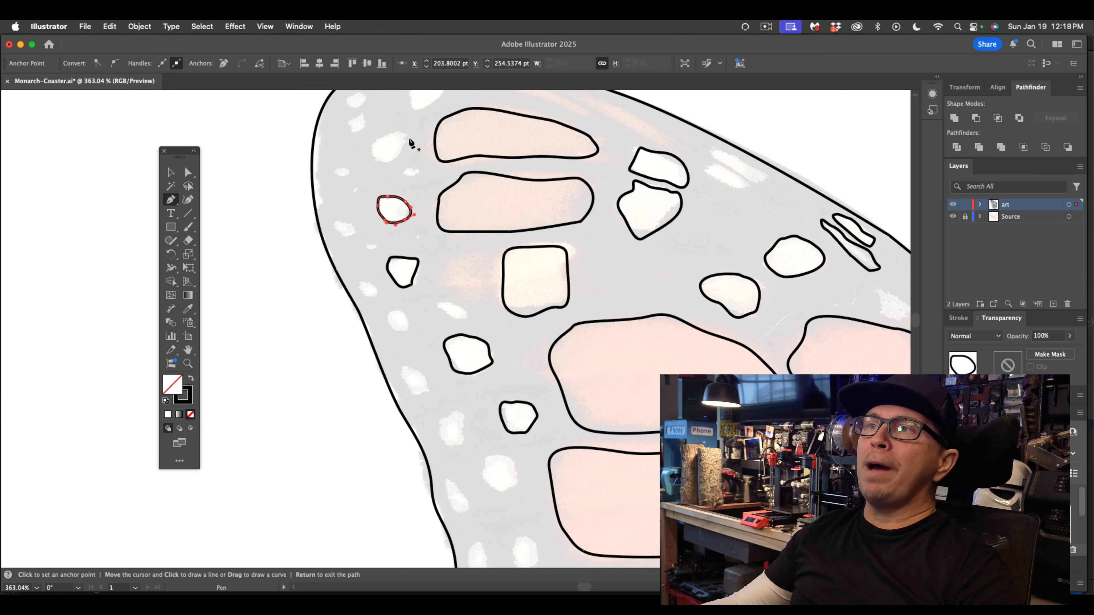
{"action": "left_click_drag", "start_coordinate": [406, 150], "coordinate": [374, 159]}
{"action": "left_click", "coordinate": [394, 159]}
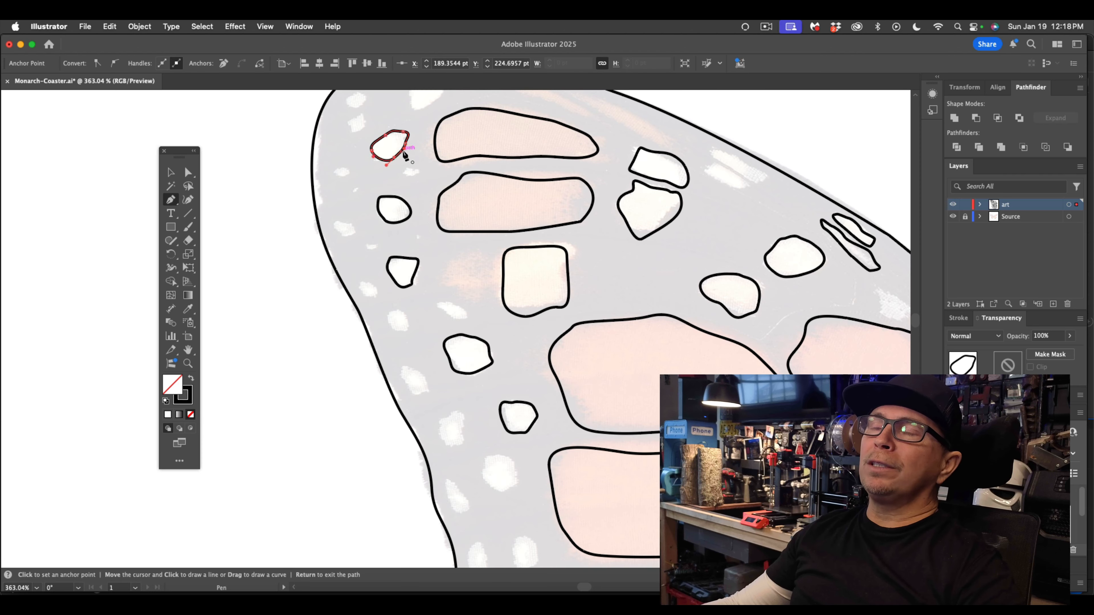
Step: Trace the roughly triangular white spot and the flat oval spot near the forewing tip as closed paths
{"action": "scroll", "coordinate": [440, 168], "scroll_direction": "up", "scroll_amount": 4}
{"action": "mouse_move", "coordinate": [441, 185]}
{"action": "left_mouse_down"}
{"action": "mouse_move", "coordinate": [452, 169]}
{"action": "mouse_move", "coordinate": [429, 162]}
{"action": "mouse_move", "coordinate": [427, 192]}
{"action": "left_mouse_up"}
{"action": "left_click", "coordinate": [443, 186]}
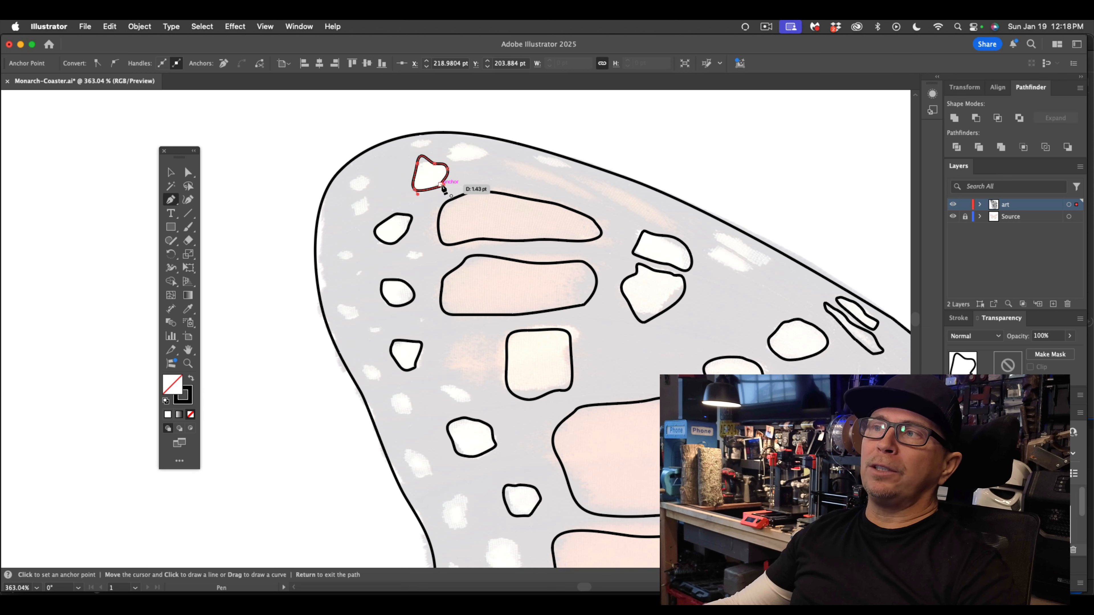
{"action": "left_click", "coordinate": [471, 158]}
{"action": "mouse_move", "coordinate": [488, 152]}
{"action": "left_mouse_down"}
{"action": "mouse_move", "coordinate": [449, 157]}
{"action": "mouse_move", "coordinate": [480, 158]}
{"action": "left_mouse_up"}
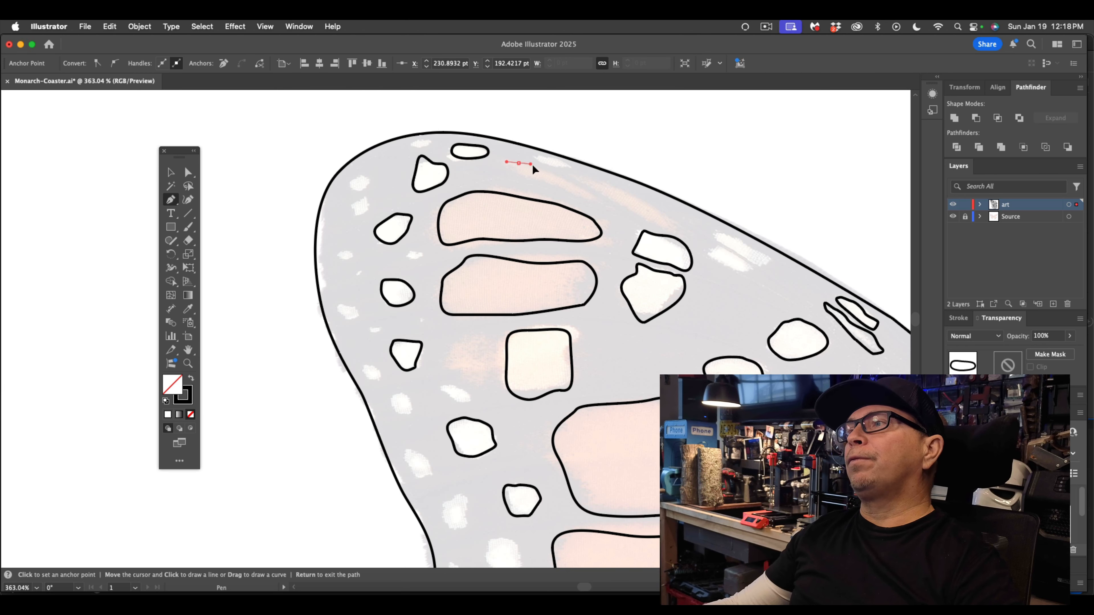
Step: Trace the thin slanted orange streak above the forewing's uppermost orange cell as a closed path
{"action": "left_click_drag", "start_coordinate": [596, 199], "coordinate": [535, 179]}
{"action": "left_click", "coordinate": [519, 174]}
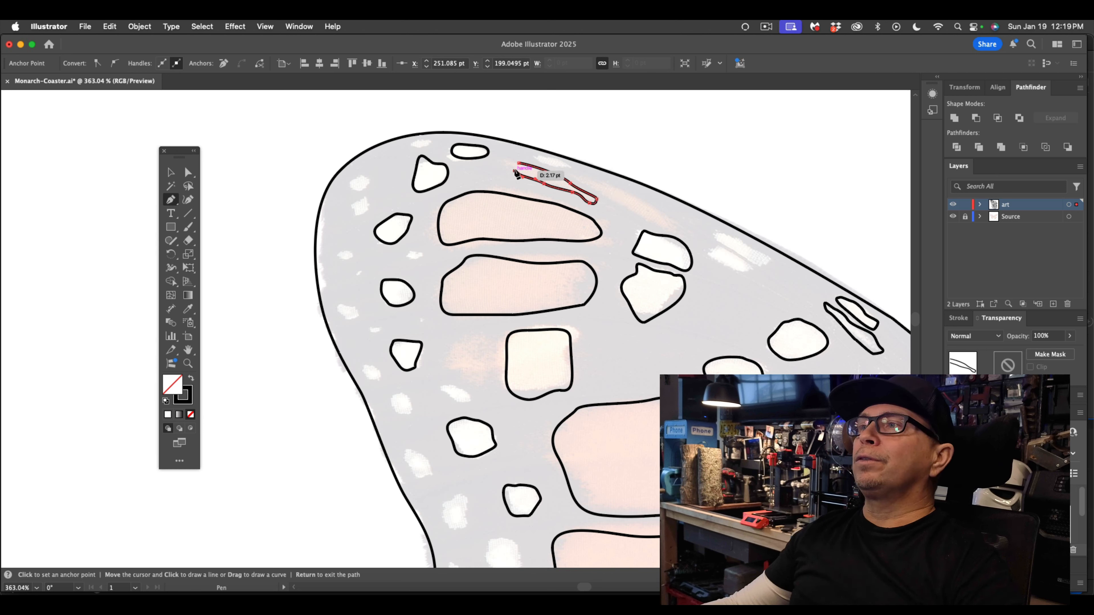
{"action": "left_click", "coordinate": [528, 165]}
Step: Trace the small slanted white spot near the forewing's upper edge as a closed path, discard the stray extra anchor, and deselect the path
{"action": "left_click_drag", "start_coordinate": [719, 251], "coordinate": [712, 254]}
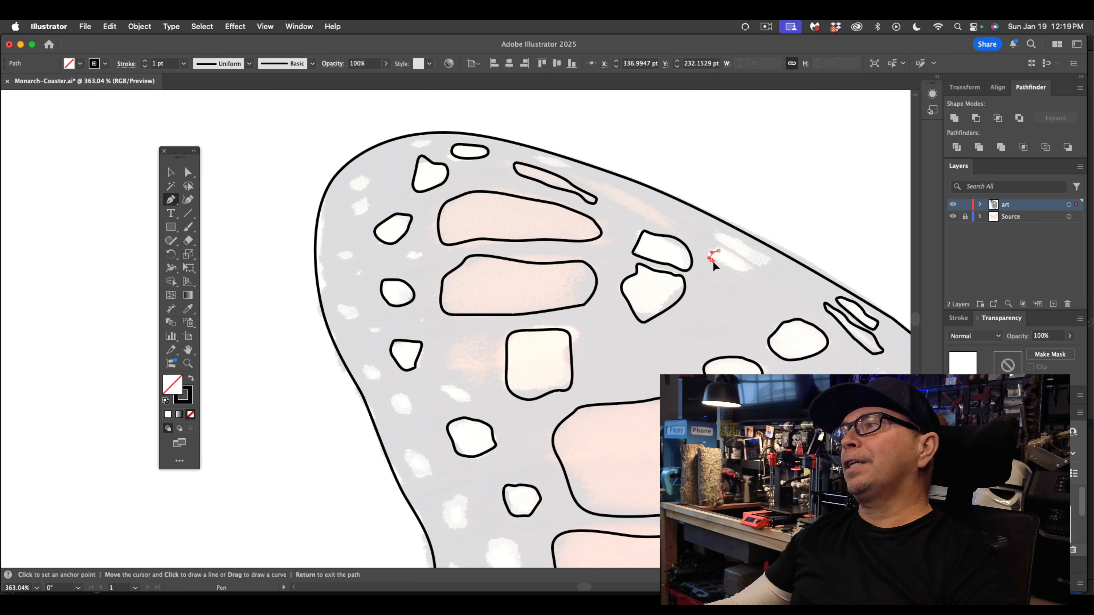
{"action": "left_click", "coordinate": [714, 265]}
{"action": "left_click", "coordinate": [752, 274]}
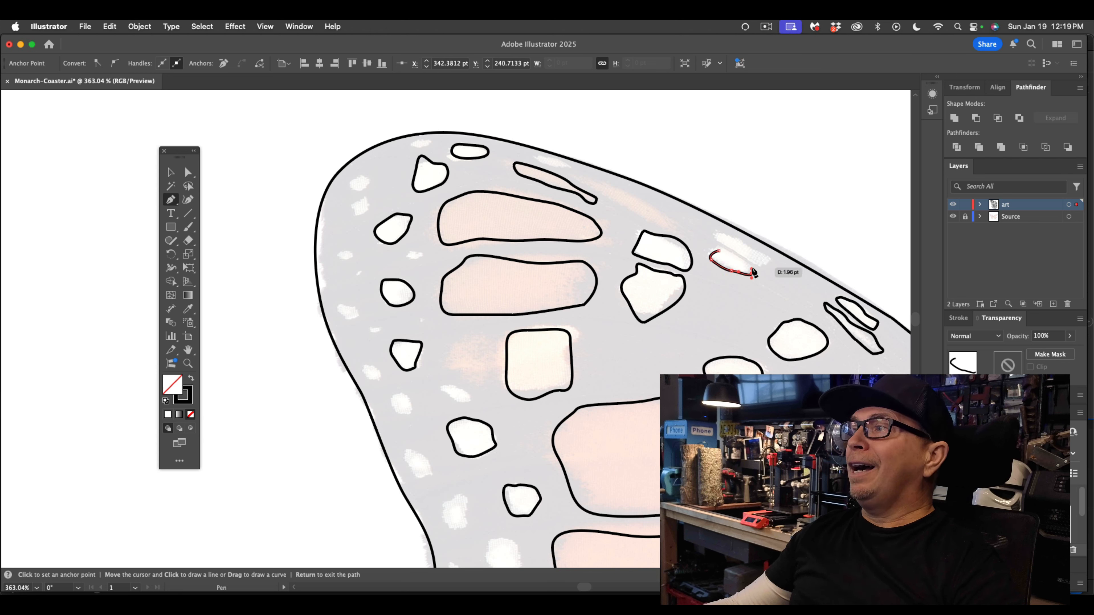
{"action": "left_click", "coordinate": [753, 273]}
{"action": "left_click", "coordinate": [718, 232]}
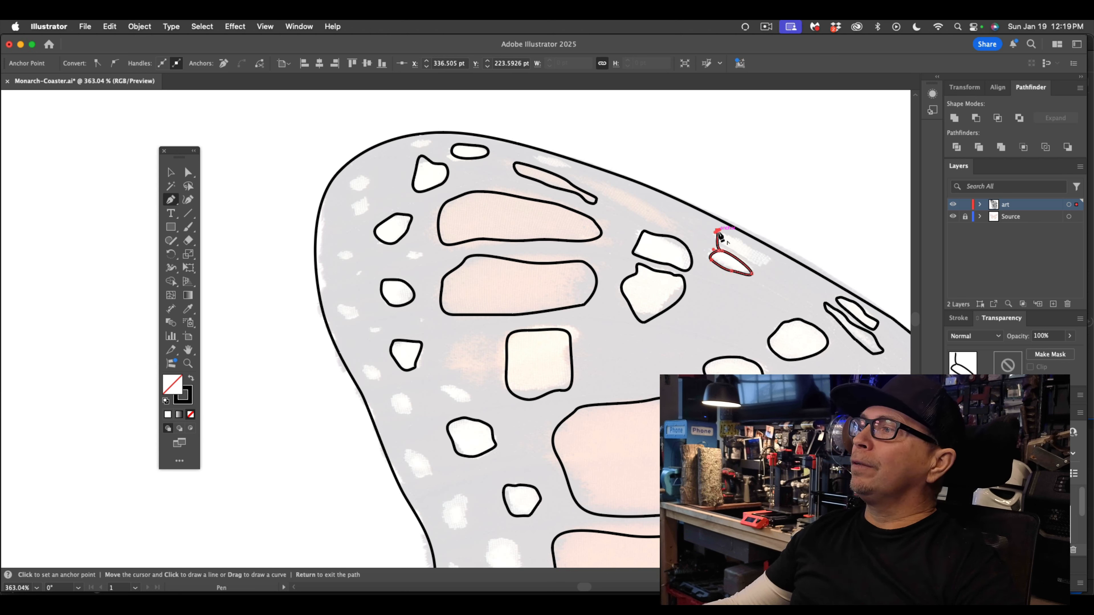
{"action": "key", "text": "super+z"}
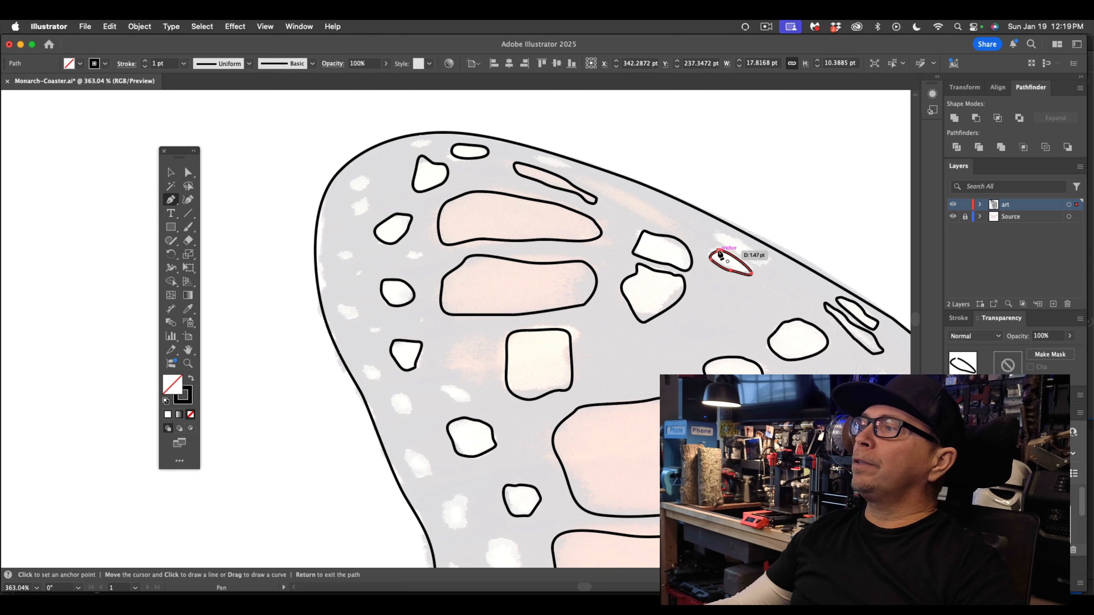
{"action": "left_click", "coordinate": [719, 254]}
{"action": "left_click", "coordinate": [170, 177]}
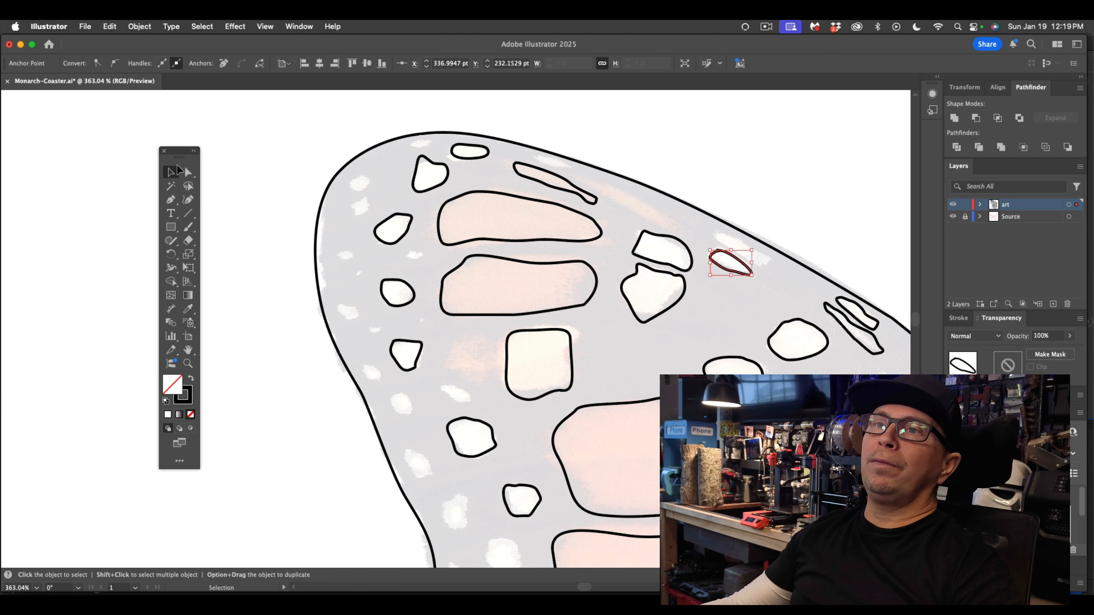
{"action": "left_click", "coordinate": [290, 185]}
{"action": "scroll", "coordinate": [290, 185], "scroll_direction": "down", "scroll_amount": 5}
{"action": "right_click", "coordinate": [291, 185]}
{"action": "left_click", "coordinate": [296, 52]}
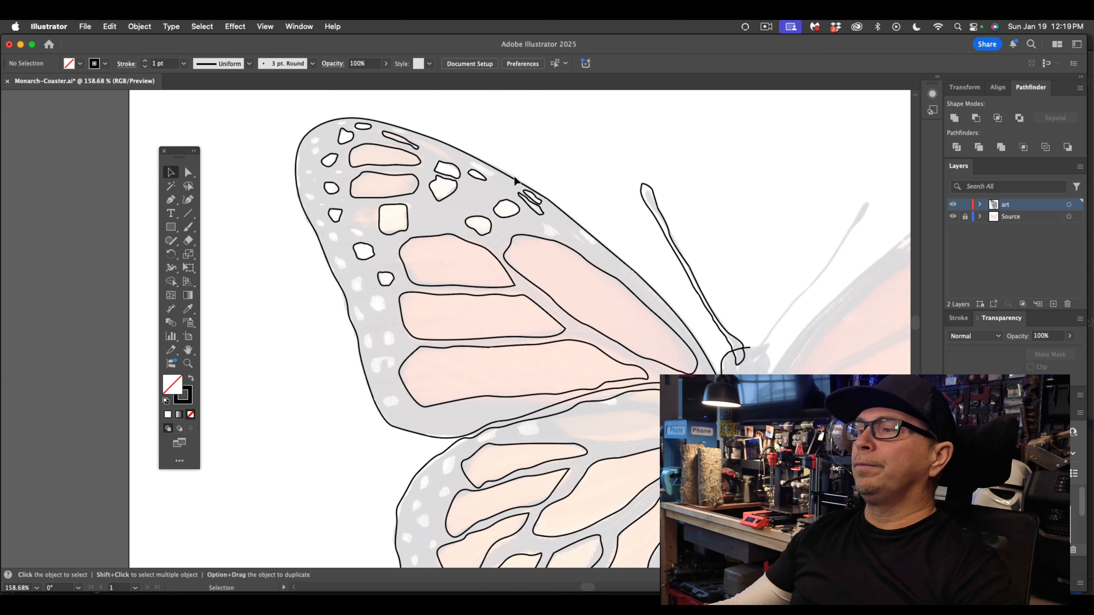
{"action": "scroll", "coordinate": [515, 178], "scroll_direction": "down", "scroll_amount": 5}
{"action": "scroll", "coordinate": [563, 345], "scroll_direction": "down", "scroll_amount": 2}
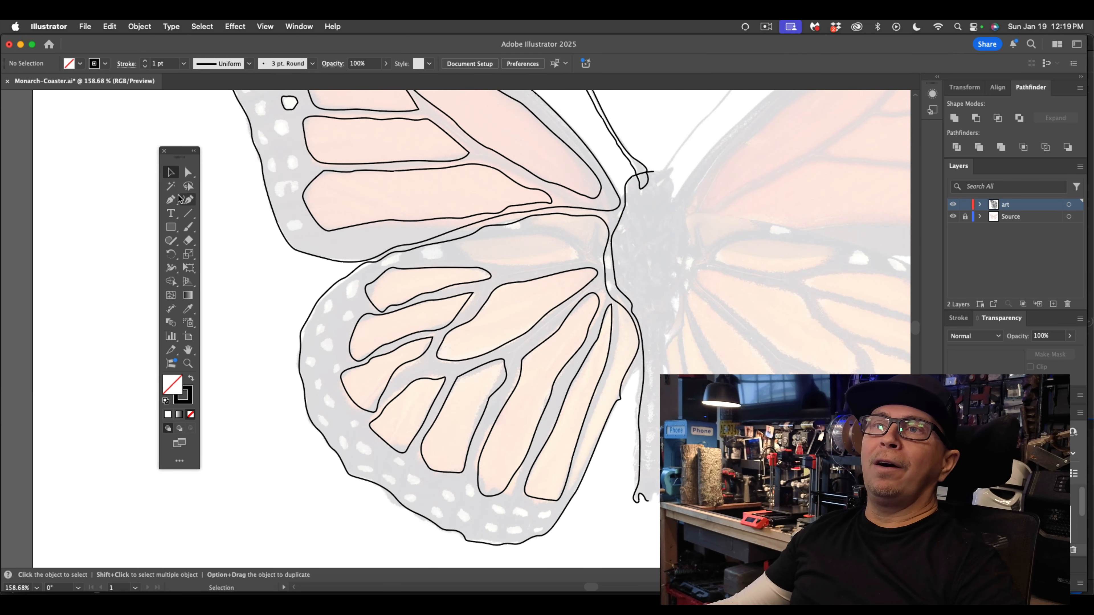
Step: Trace the long orange cell nearest the hindwing's upper edge as a closed path with the Pen tool
{"action": "left_click", "coordinate": [173, 200]}
{"action": "left_click_drag", "start_coordinate": [580, 258], "coordinate": [496, 240]}
{"action": "left_click_drag", "start_coordinate": [513, 240], "coordinate": [579, 267]}
{"action": "left_click", "coordinate": [171, 201]}
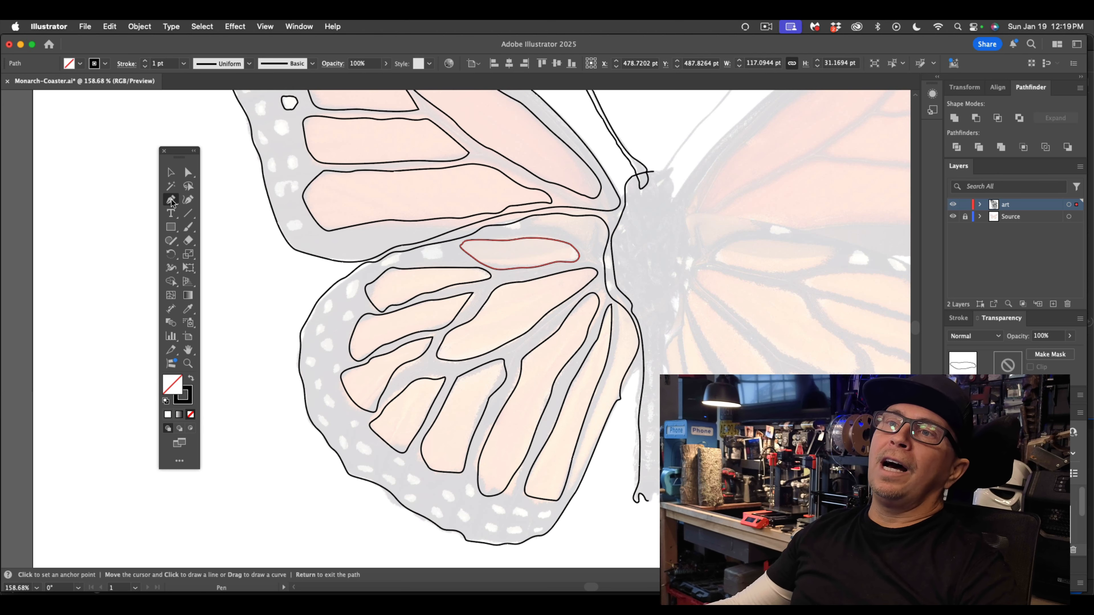
{"action": "mouse_move", "coordinate": [445, 256]}
{"action": "left_mouse_down"}
{"action": "mouse_move", "coordinate": [460, 256]}
{"action": "mouse_move", "coordinate": [439, 242]}
{"action": "mouse_move", "coordinate": [424, 252]}
{"action": "left_mouse_up"}
{"action": "scroll", "coordinate": [424, 253], "scroll_direction": "up", "scroll_amount": 10}
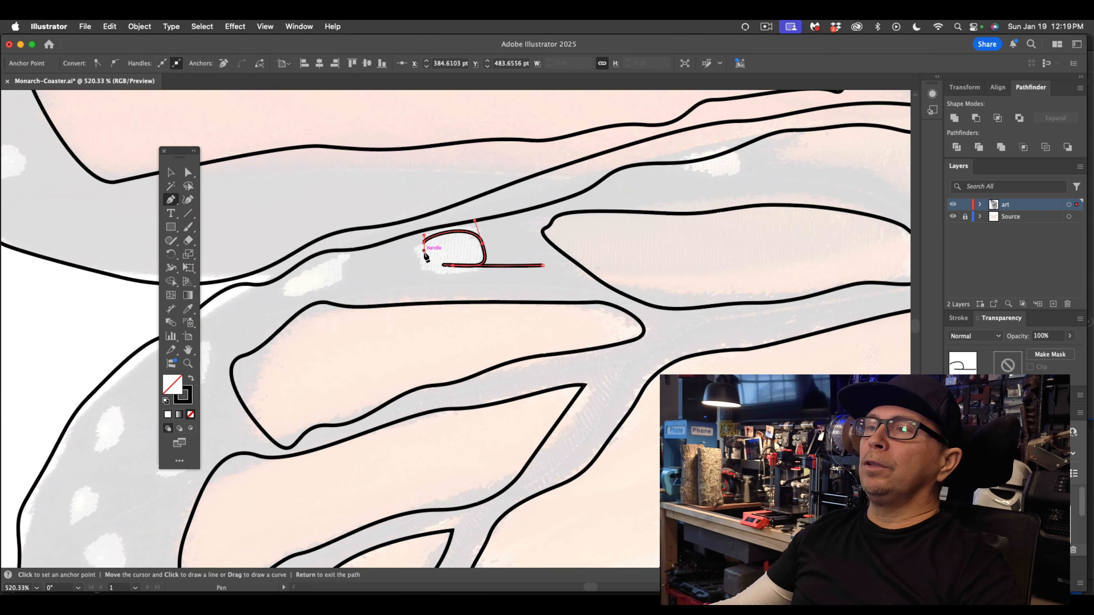
{"action": "key", "text": "super+z"}
{"action": "key", "text": "super+z"}
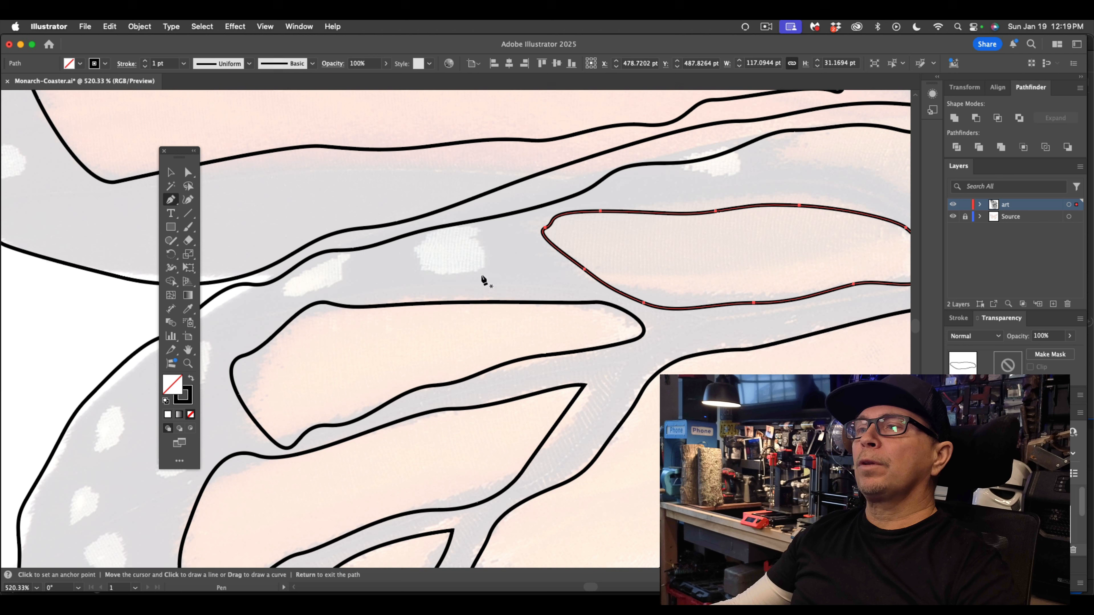
Step: Trace the squarish white spot and the narrow slanted spot along the hindwing's upper edge as closed paths
{"action": "left_click_drag", "start_coordinate": [461, 285], "coordinate": [422, 248]}
{"action": "left_click_drag", "start_coordinate": [402, 261], "coordinate": [433, 287]}
{"action": "left_click", "coordinate": [460, 285]}
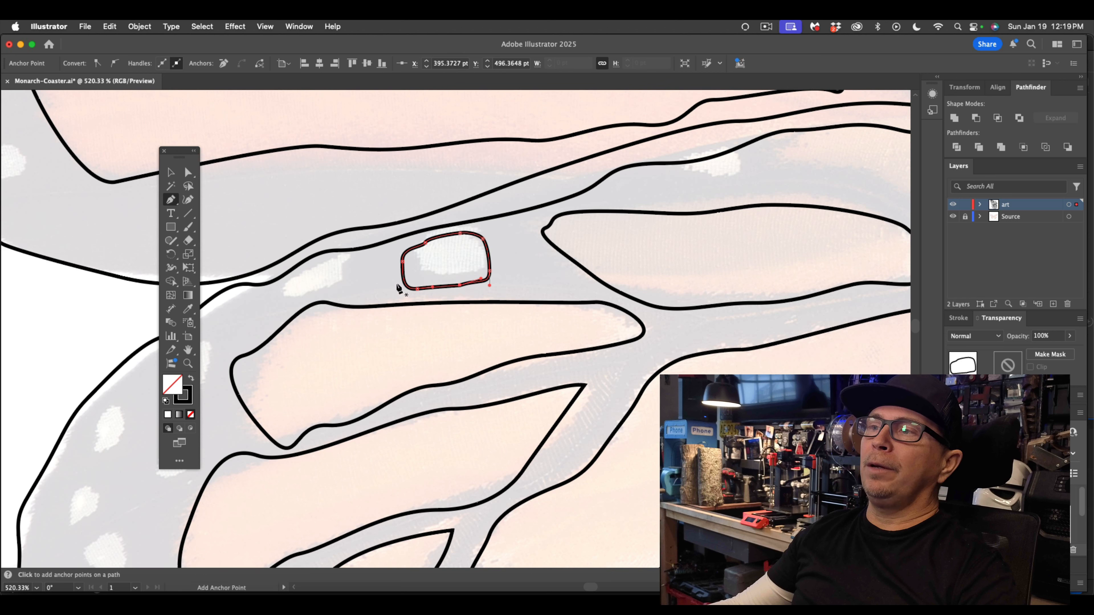
{"action": "mouse_move", "coordinate": [334, 285]}
{"action": "left_mouse_down"}
{"action": "mouse_move", "coordinate": [341, 256]}
{"action": "mouse_move", "coordinate": [287, 285]}
{"action": "mouse_move", "coordinate": [300, 297]}
{"action": "mouse_move", "coordinate": [327, 288]}
{"action": "left_mouse_up"}
{"action": "left_click", "coordinate": [335, 285]}
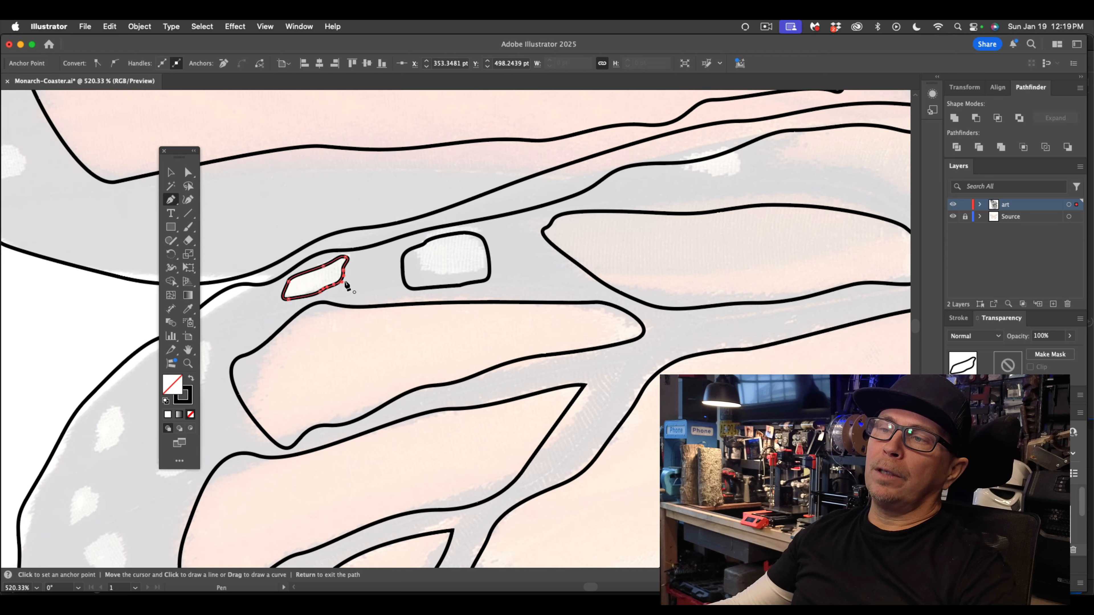
Step: Trace the tall oval white spot and the small slanted spot below it, beside the hindwing's upper outer orange cells
{"action": "scroll", "coordinate": [345, 284], "scroll_direction": "left", "scroll_amount": 5}
{"action": "scroll", "coordinate": [345, 283], "scroll_direction": "down", "scroll_amount": 1}
{"action": "mouse_move", "coordinate": [388, 304]}
{"action": "left_mouse_down"}
{"action": "mouse_move", "coordinate": [365, 332]}
{"action": "mouse_move", "coordinate": [364, 359]}
{"action": "mouse_move", "coordinate": [398, 332]}
{"action": "mouse_move", "coordinate": [380, 307]}
{"action": "left_mouse_up"}
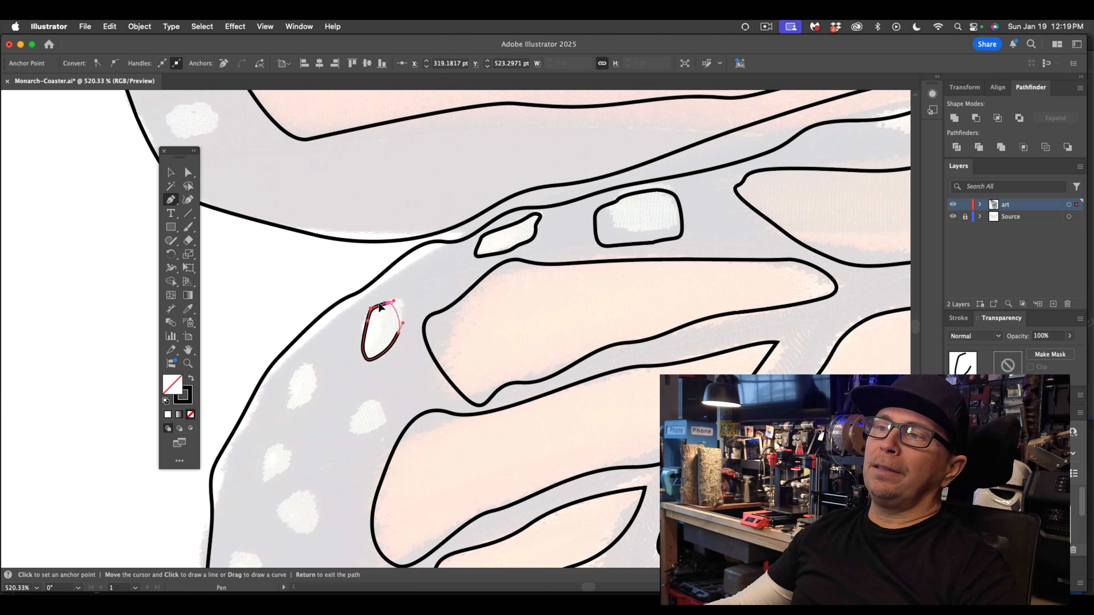
{"action": "scroll", "coordinate": [359, 309], "scroll_direction": "down", "scroll_amount": 3}
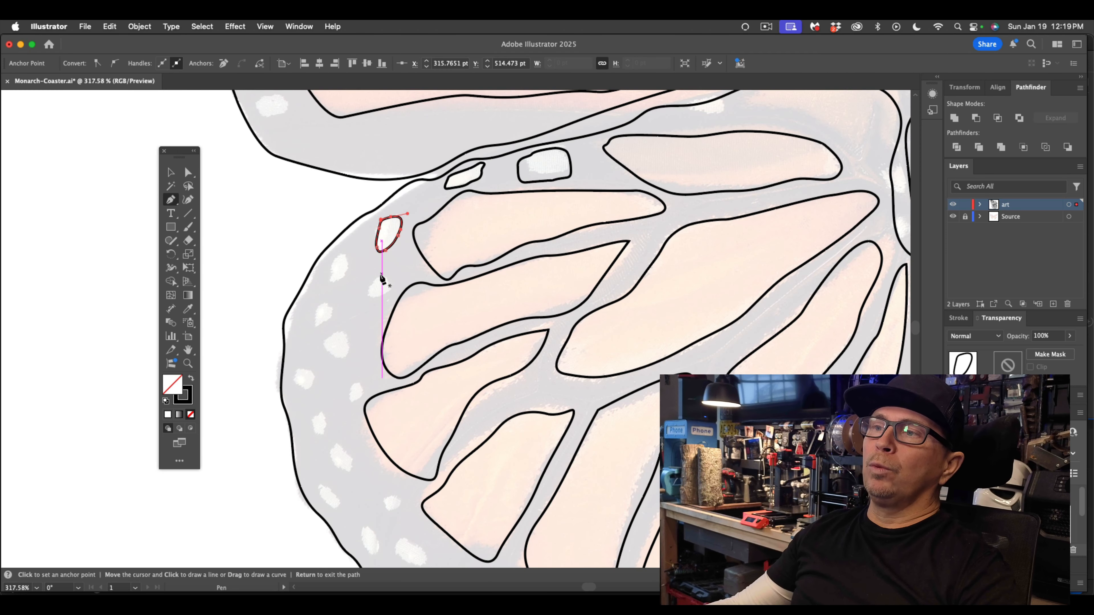
{"action": "left_click", "coordinate": [376, 280]}
{"action": "left_click_drag", "start_coordinate": [368, 297], "coordinate": [385, 282]}
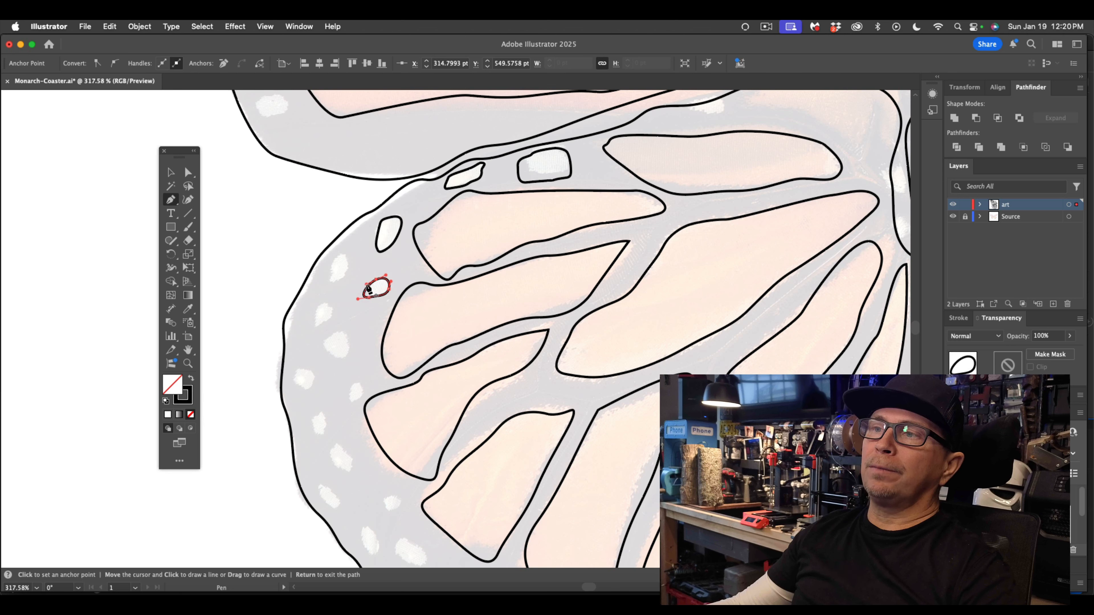
Step: Duplicate the traced oval onto three white spots along the hindwing's outer margin, resizing and rotating the copies to fit
{"action": "left_click", "coordinate": [172, 173]}
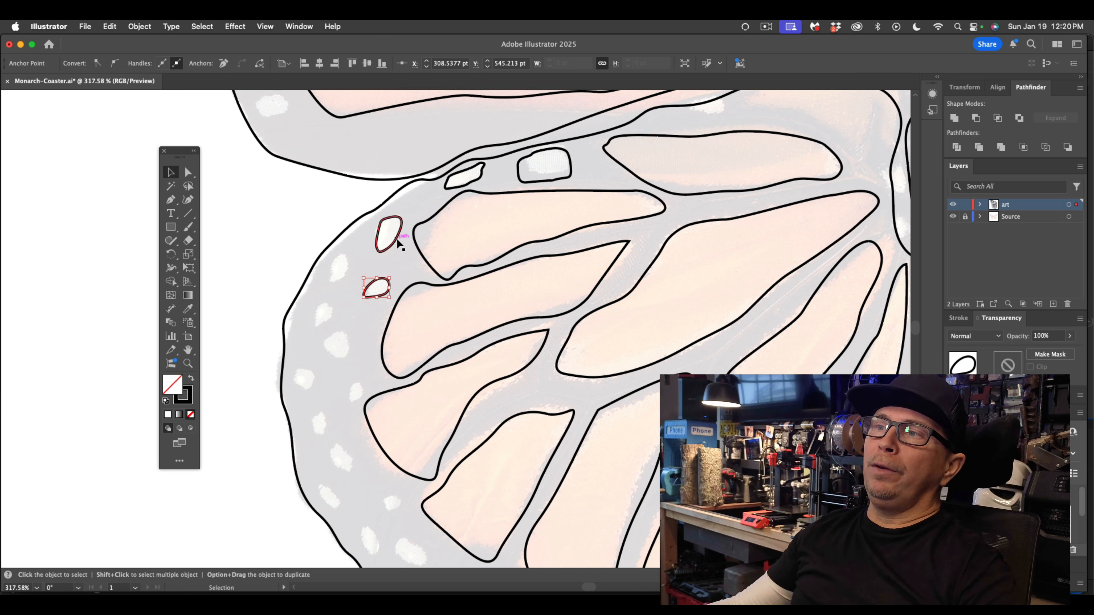
{"action": "left_click_drag", "start_coordinate": [400, 244], "coordinate": [307, 357]}
{"action": "left_click", "coordinate": [273, 293]}
{"action": "left_click", "coordinate": [345, 320]}
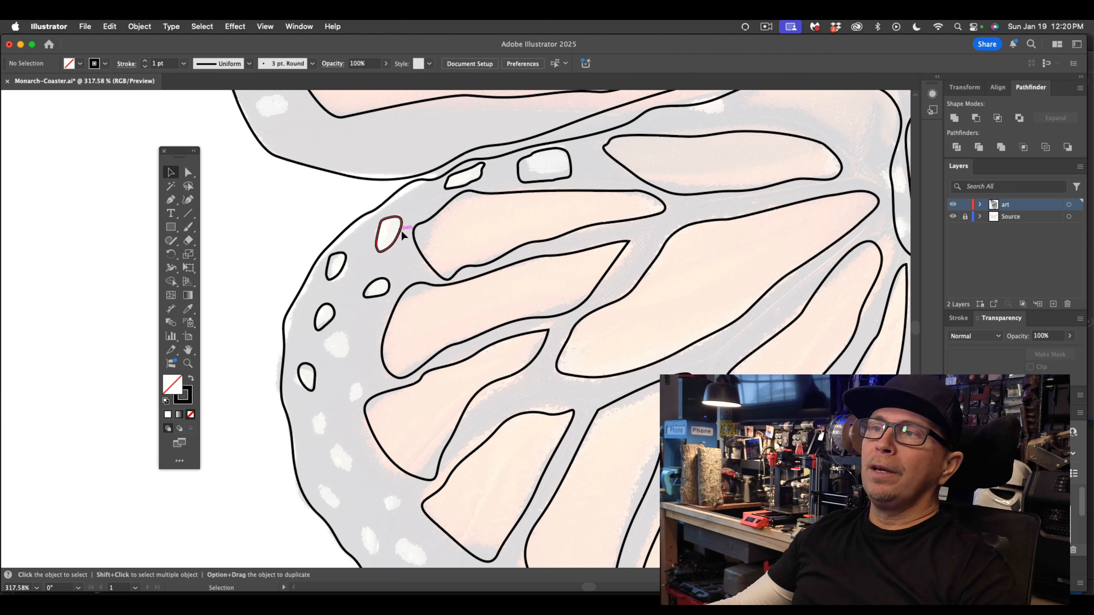
Step: Fit copies of the oval to the next inner spot and the next lower margin spot, and undo the last enlargement
{"action": "left_click_drag", "start_coordinate": [400, 236], "coordinate": [408, 298]}
{"action": "scroll", "coordinate": [296, 351], "scroll_direction": "down", "scroll_amount": 2}
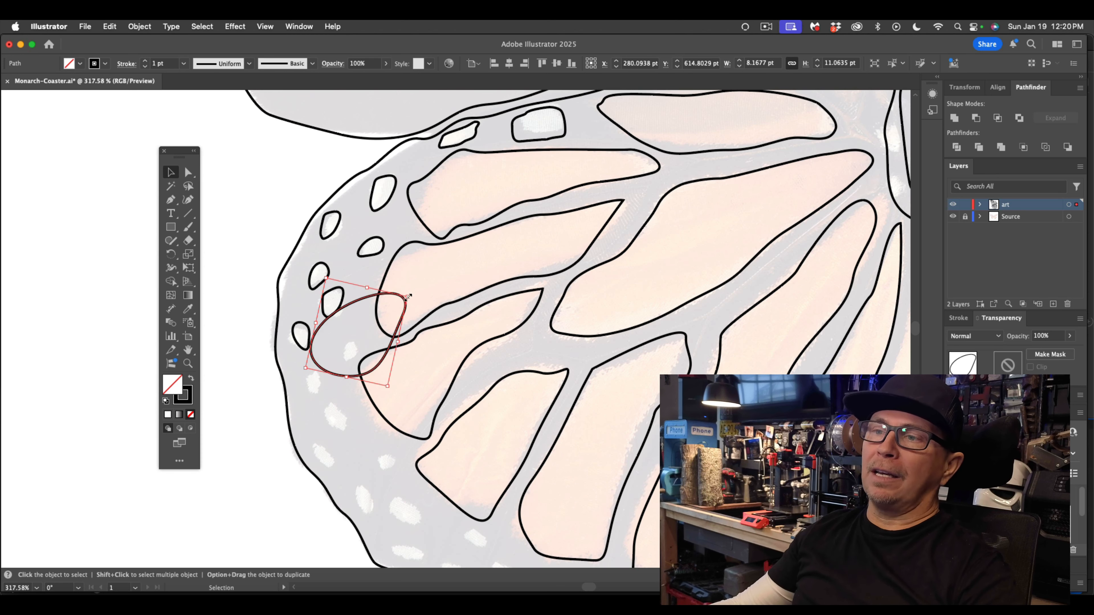
{"action": "key", "text": "super+z"}
Step: Trace the small round white spot just outside the third outer orange cell of the hindwing as a closed path
{"action": "left_click", "coordinate": [170, 200]}
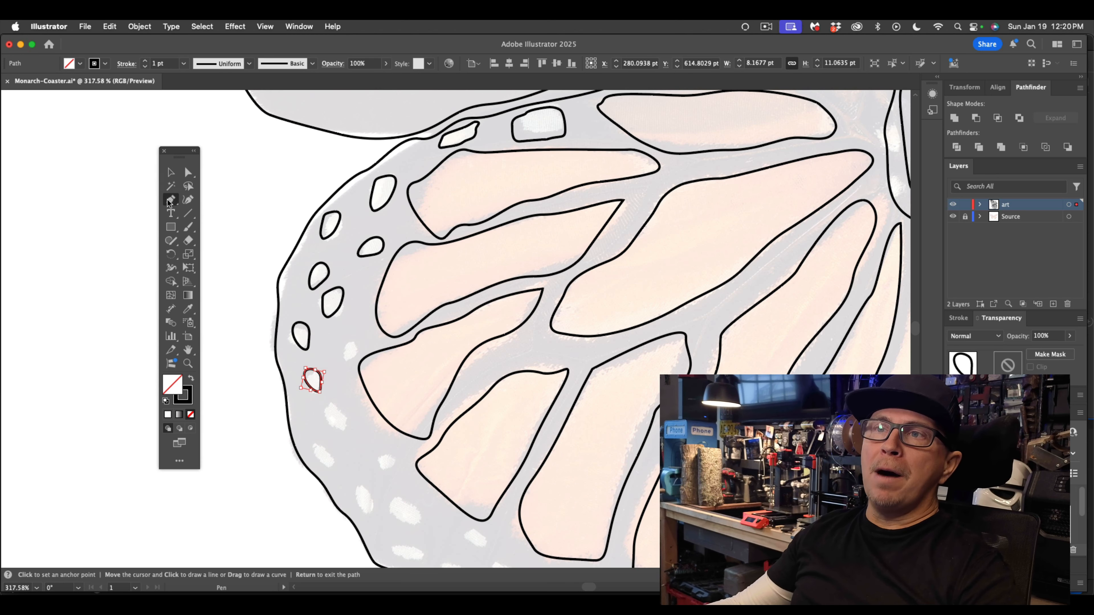
{"action": "left_click", "coordinate": [351, 350]}
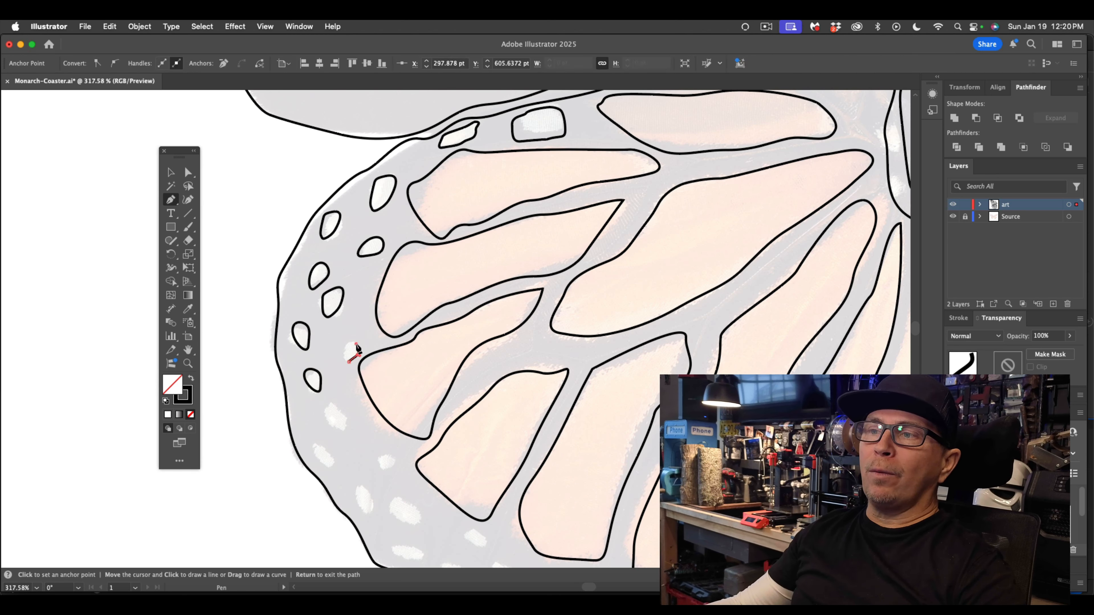
{"action": "mouse_move", "coordinate": [349, 362]}
{"action": "left_mouse_down"}
{"action": "mouse_move", "coordinate": [367, 335]}
{"action": "mouse_move", "coordinate": [372, 360]}
{"action": "mouse_move", "coordinate": [354, 332]}
{"action": "mouse_move", "coordinate": [370, 340]}
{"action": "left_mouse_up"}
Step: Trace the larger irregular white spot below the small round one as a closed path and deselect it
{"action": "scroll", "coordinate": [339, 385], "scroll_direction": "down", "scroll_amount": 4}
{"action": "left_click", "coordinate": [354, 350]}
{"action": "key", "text": "super+z"}
{"action": "left_click", "coordinate": [366, 335]}
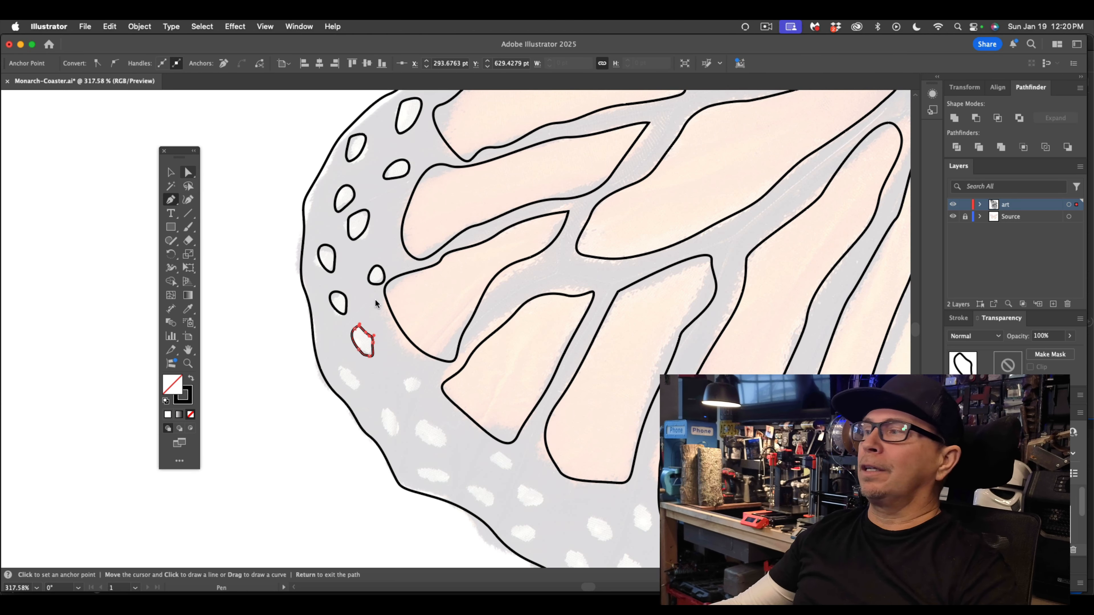
{"action": "key", "text": "v"}
{"action": "scroll", "coordinate": [371, 364], "scroll_direction": "down", "scroll_amount": 4}
{"action": "scroll", "coordinate": [371, 364], "scroll_direction": "right", "scroll_amount": 2}
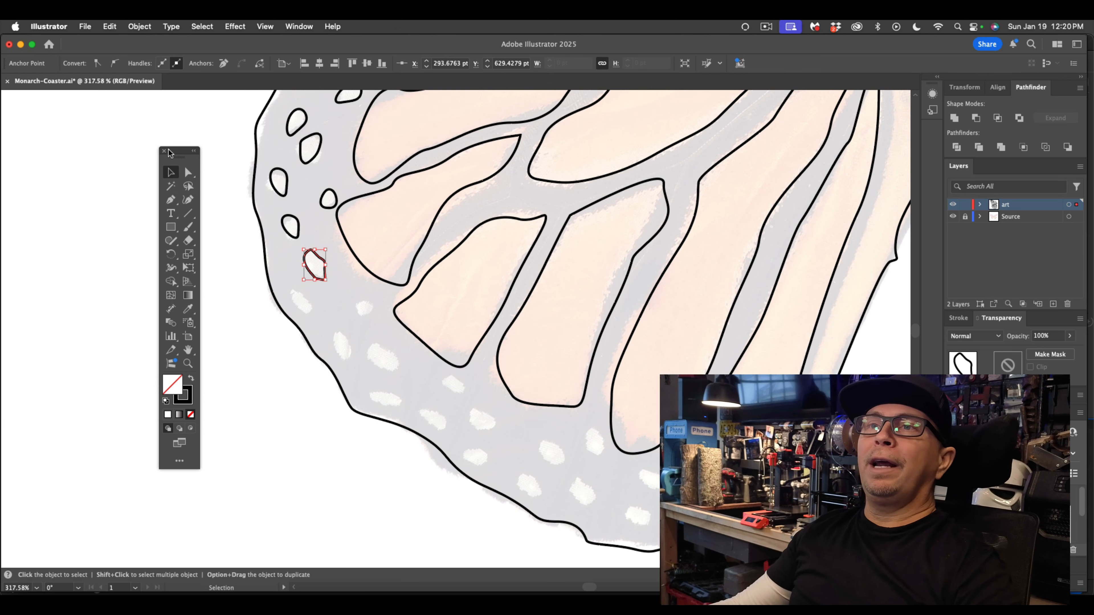
{"action": "left_click", "coordinate": [219, 178]}
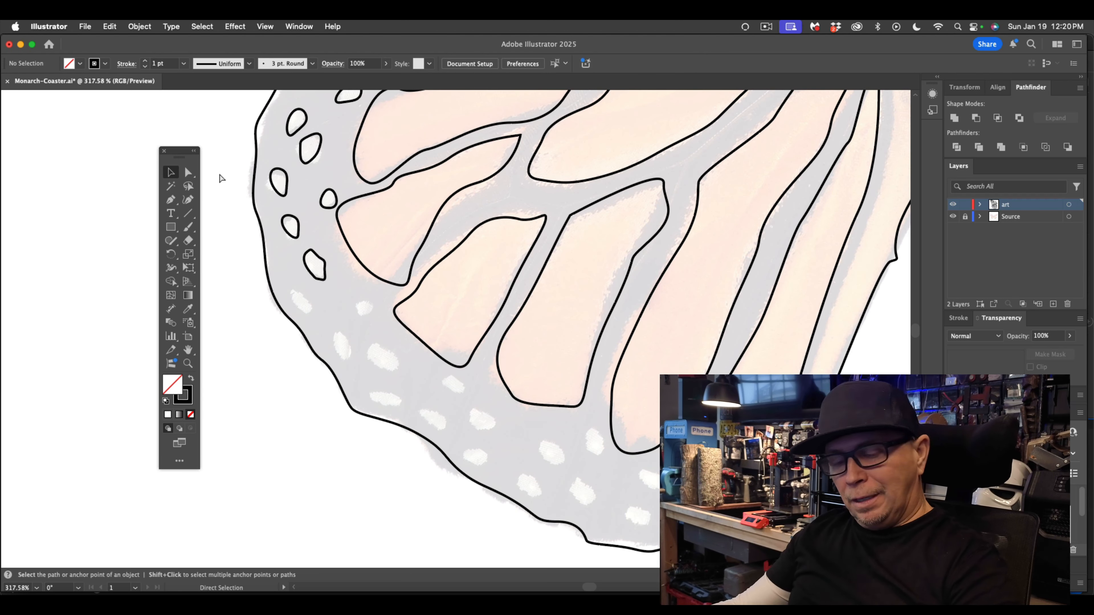
Step: Save the document and copy a traced spot outline onto the white spot at the bend of the hindwing's lower outer margin
{"action": "key", "text": "super+s"}
{"action": "scroll", "coordinate": [489, 371], "scroll_direction": "left", "scroll_amount": 1}
{"action": "scroll", "coordinate": [489, 371], "scroll_direction": "up", "scroll_amount": 1}
{"action": "scroll", "coordinate": [488, 369], "scroll_direction": "right", "scroll_amount": 2}
{"action": "scroll", "coordinate": [484, 358], "scroll_direction": "down", "scroll_amount": 1}
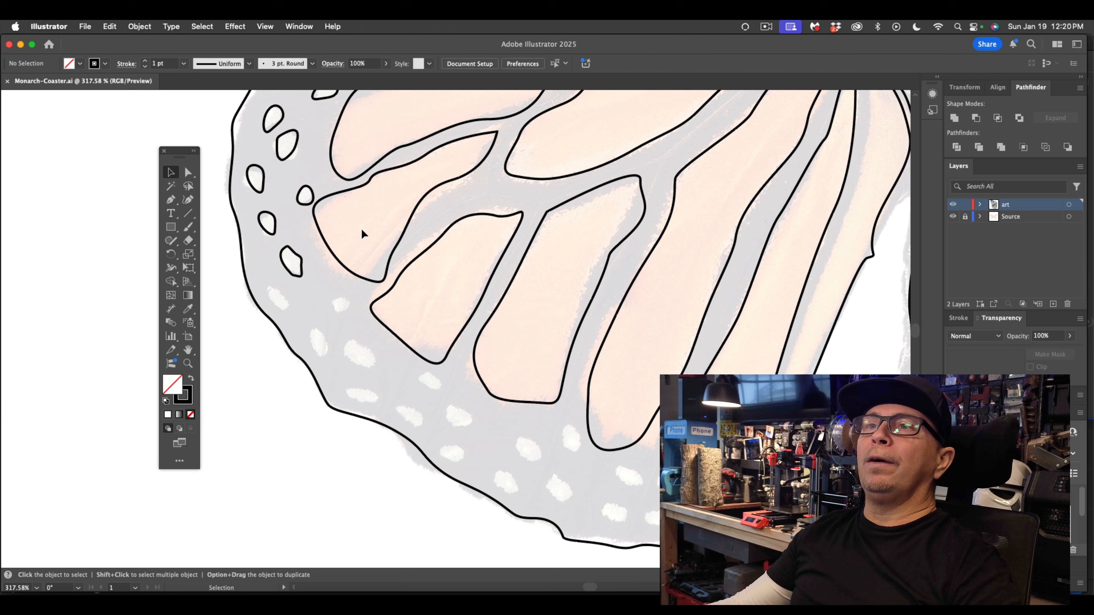
{"action": "left_click_drag", "start_coordinate": [264, 181], "coordinate": [326, 344]}
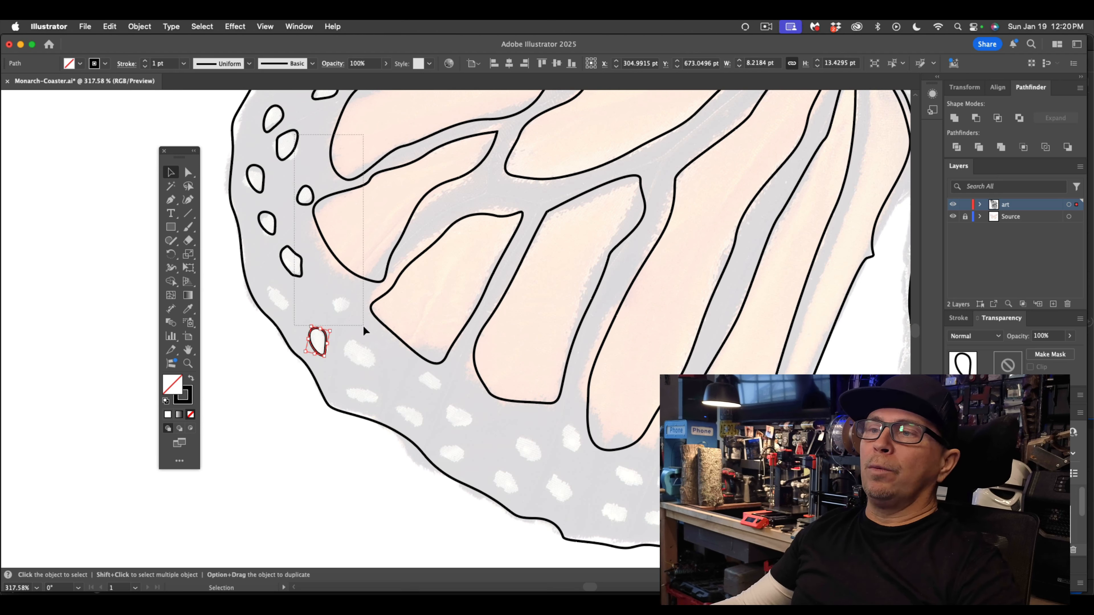
Step: Duplicate spot outlines onto the next two white spots toward the hindwing's bottom, rotating and resizing them to match the source art
{"action": "left_click", "coordinate": [300, 138]}
{"action": "left_click", "coordinate": [257, 143]}
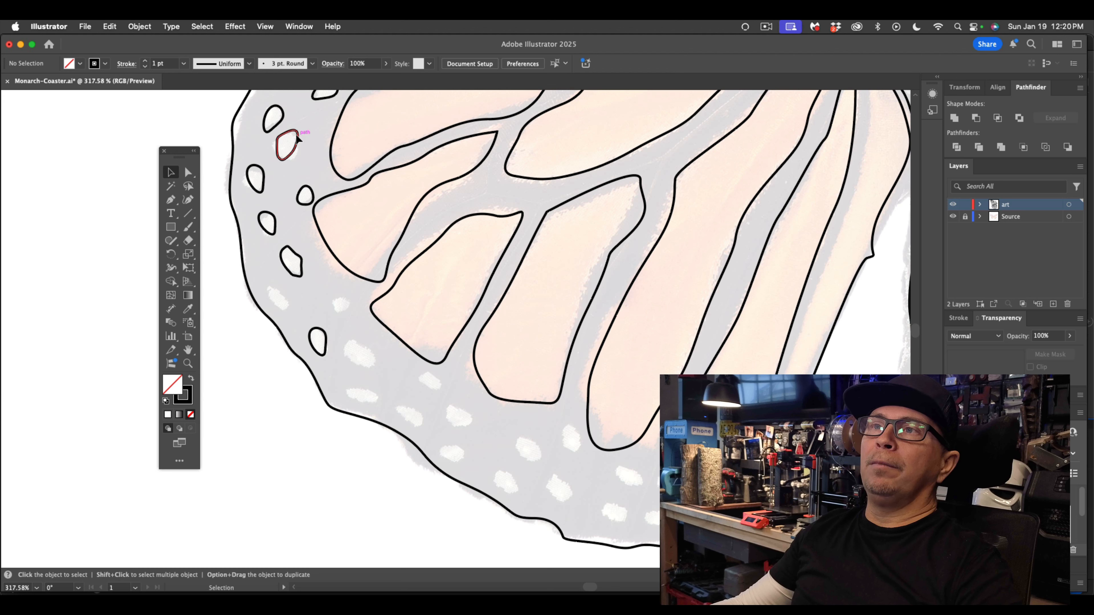
{"action": "left_click_drag", "start_coordinate": [297, 138], "coordinate": [363, 375]}
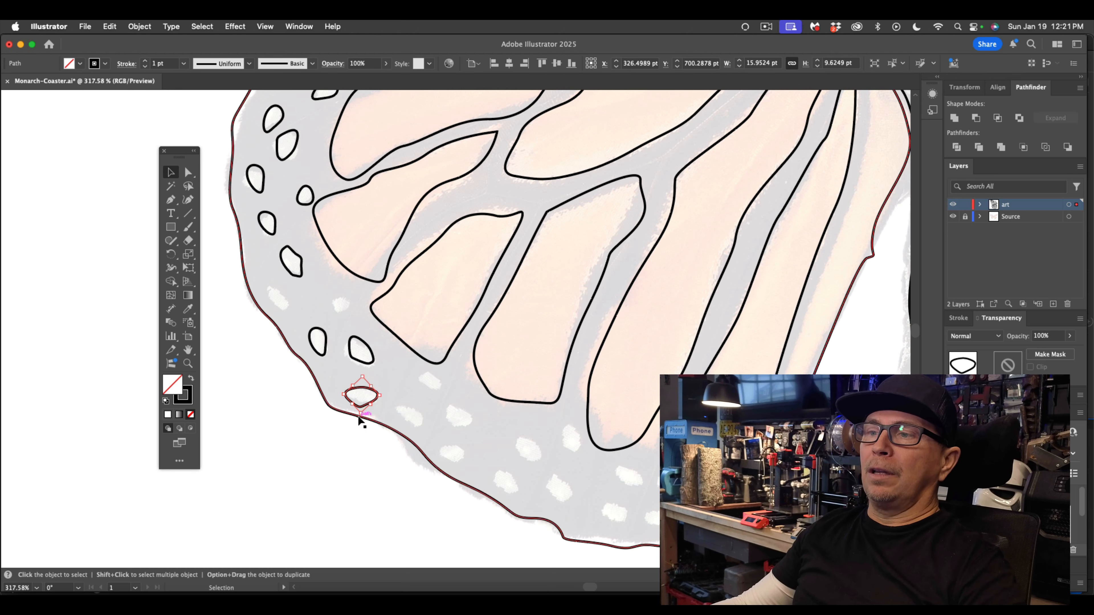
{"action": "left_click_drag", "start_coordinate": [362, 413], "coordinate": [361, 405]}
{"action": "left_click", "coordinate": [403, 386]}
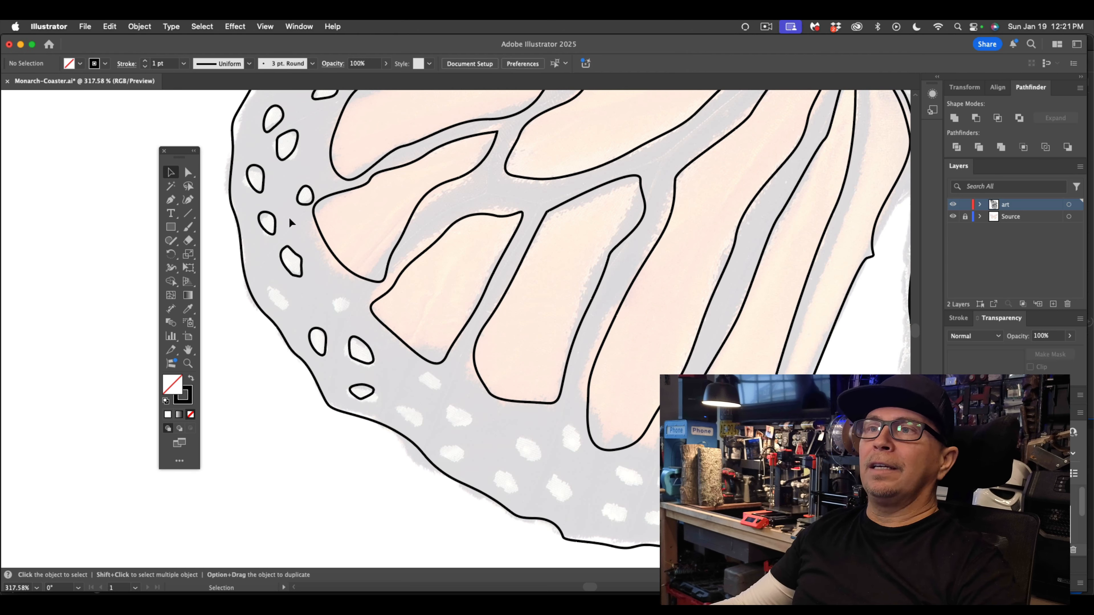
Step: Copy spot outlines onto the two remaining white spots just below the angular one on the hindwing's outer margin
{"action": "left_click_drag", "start_coordinate": [304, 206], "coordinate": [358, 295]}
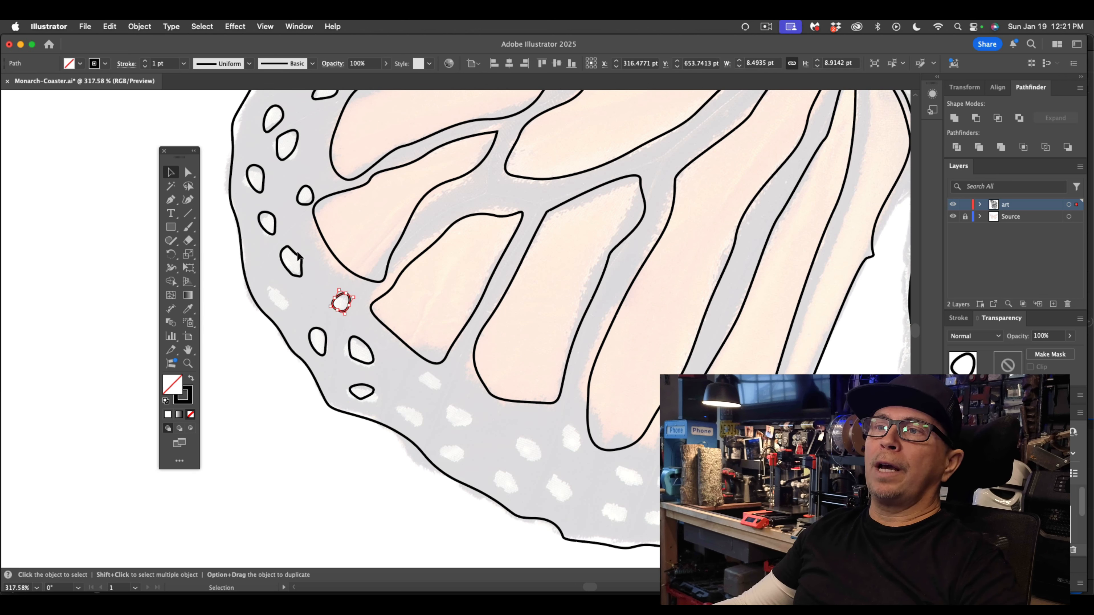
{"action": "left_click", "coordinate": [292, 275]}
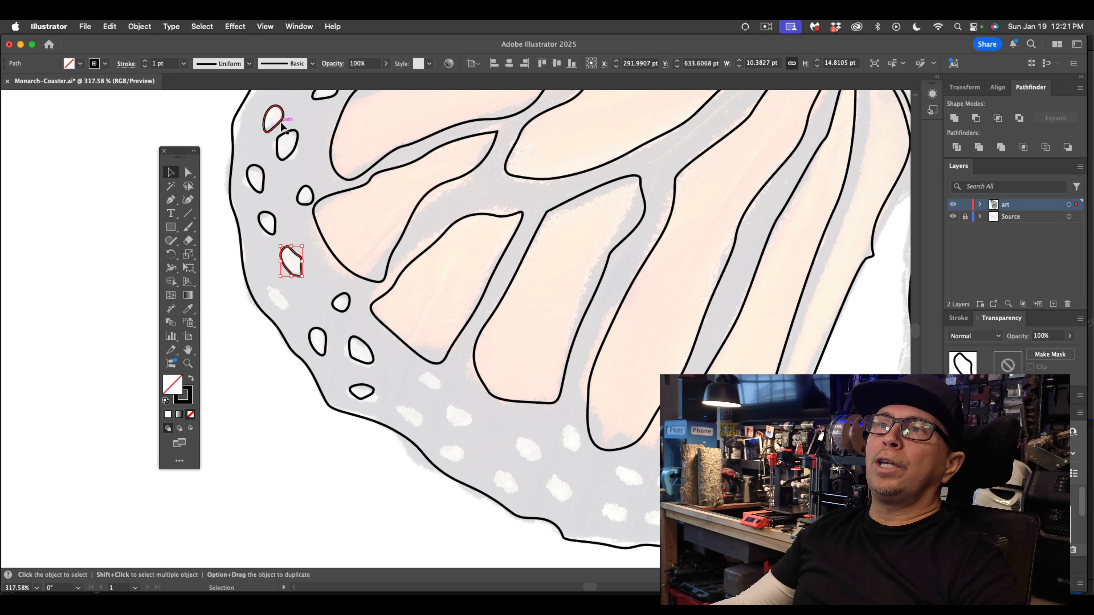
{"action": "left_click_drag", "start_coordinate": [283, 127], "coordinate": [283, 290]}
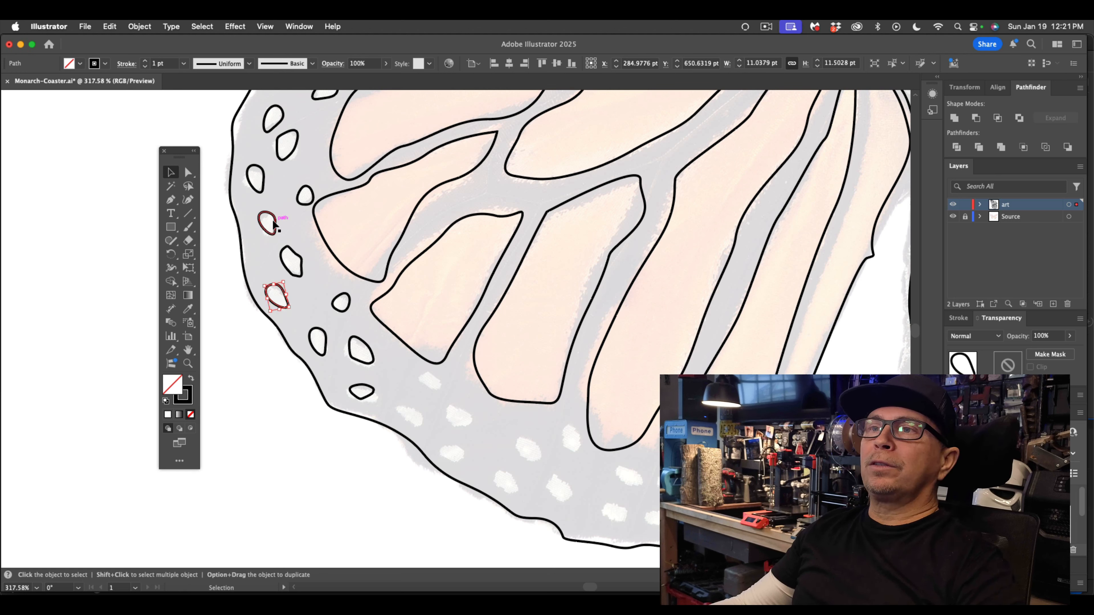
Step: Place rotated and scaled spot copies over the next four white spots along the hindwing's lower margin
{"action": "left_click_drag", "start_coordinate": [274, 225], "coordinate": [435, 387]}
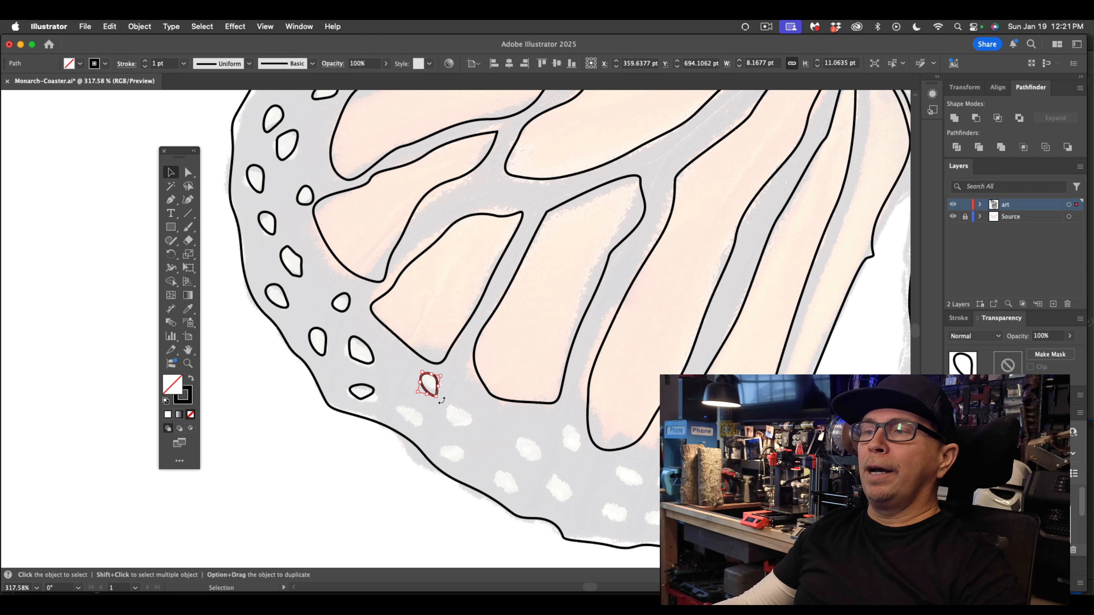
{"action": "left_click", "coordinate": [438, 397]}
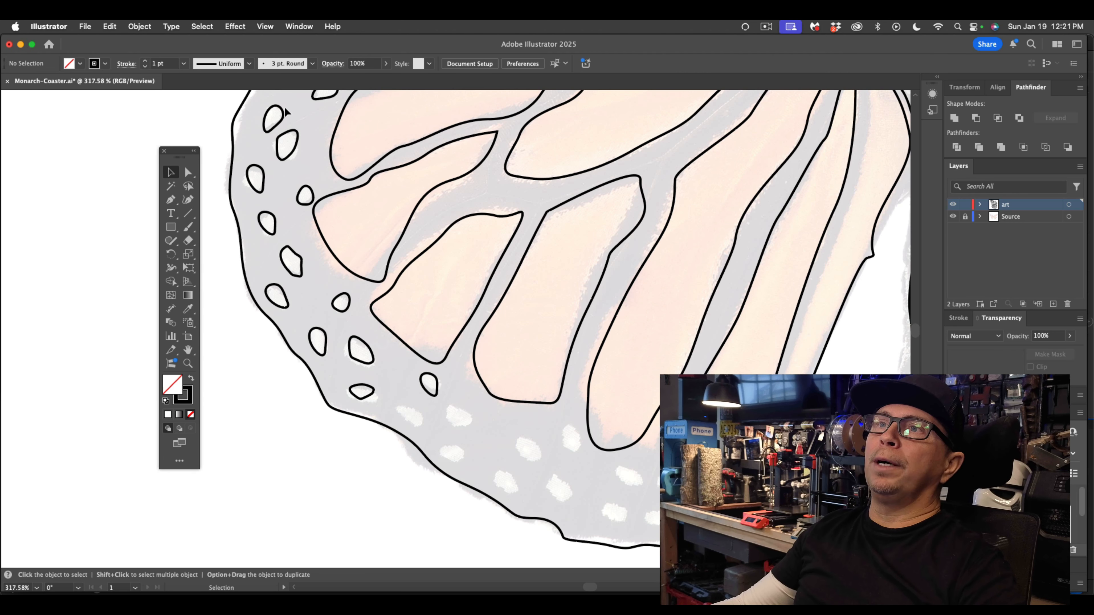
{"action": "left_click_drag", "start_coordinate": [287, 112], "coordinate": [375, 401]}
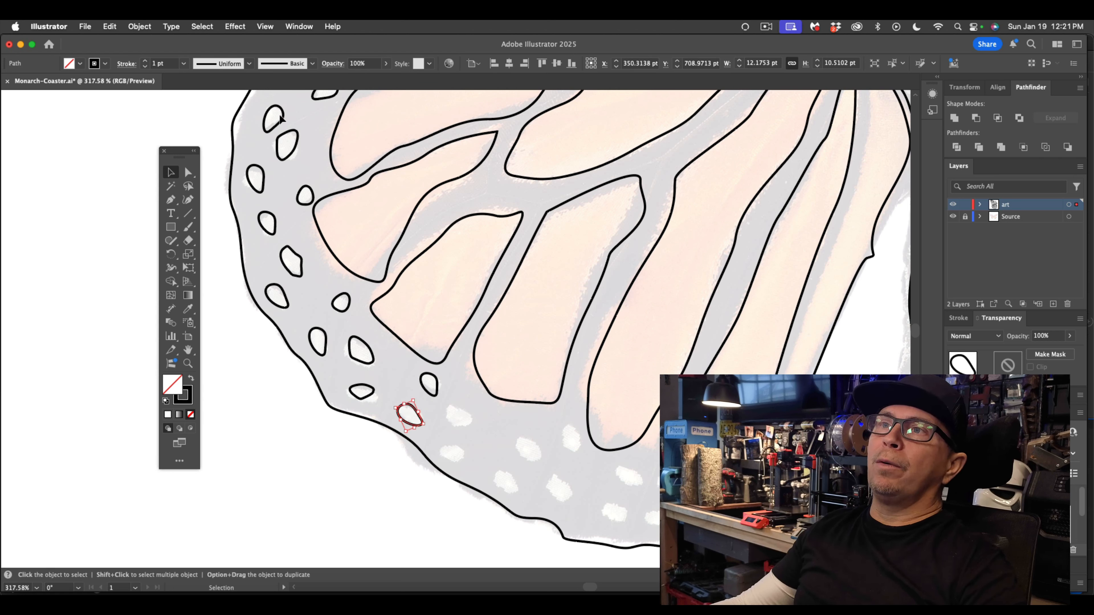
{"action": "left_click_drag", "start_coordinate": [280, 118], "coordinate": [465, 398]}
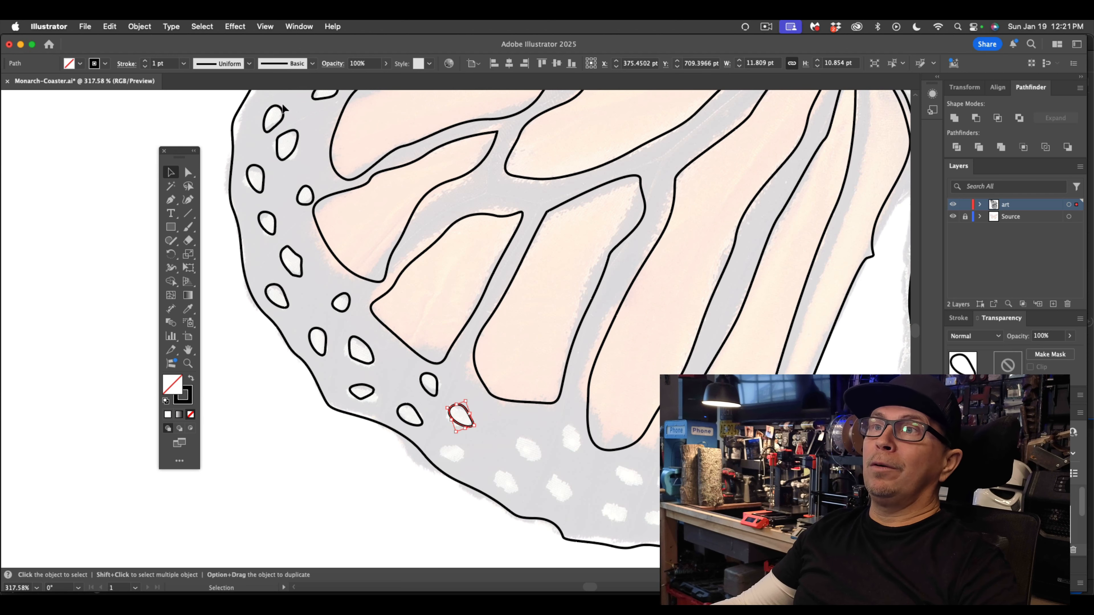
{"action": "left_click_drag", "start_coordinate": [283, 121], "coordinate": [427, 456]}
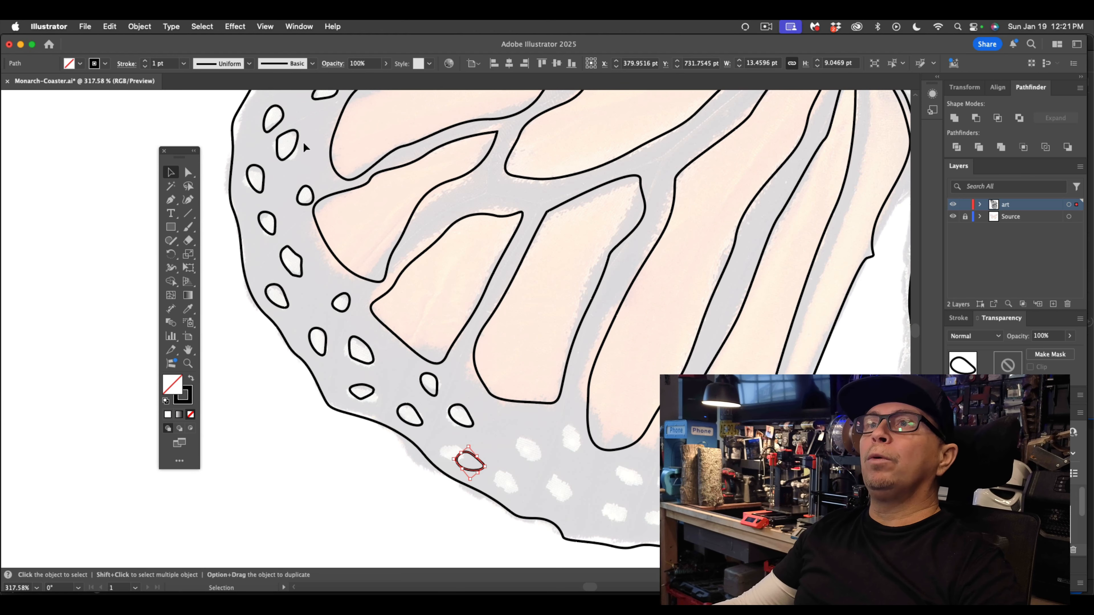
{"action": "scroll", "coordinate": [495, 468], "scroll_direction": "up", "scroll_amount": 2}
{"action": "left_click_drag", "start_coordinate": [481, 485], "coordinate": [452, 469]}
{"action": "scroll", "coordinate": [386, 225], "scroll_direction": "up", "scroll_amount": 3}
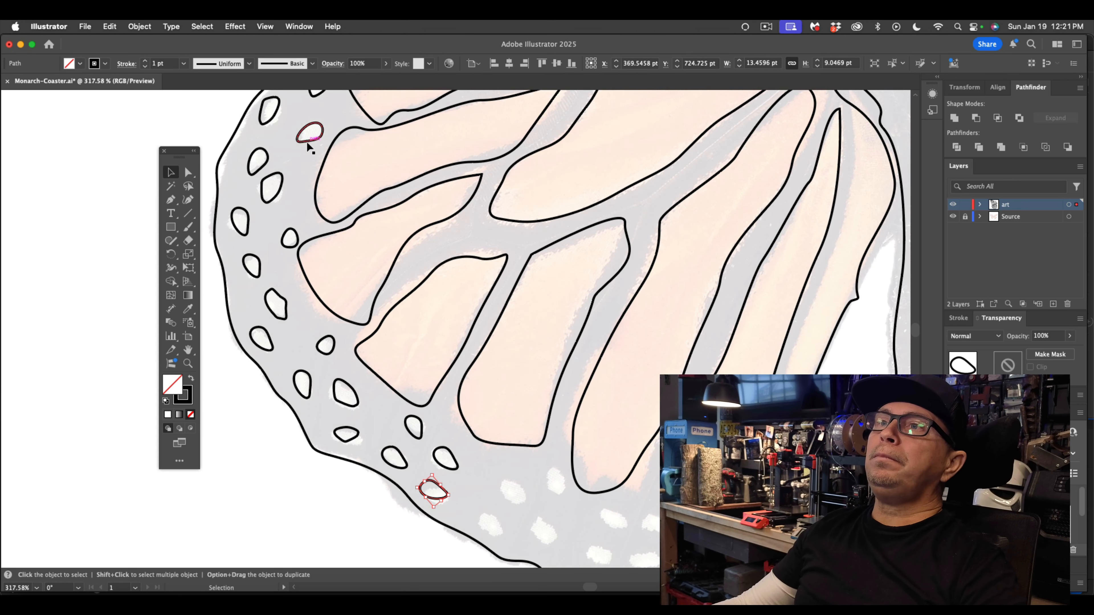
Step: Duplicate spot outlines onto the following four white spots below the hindwing's long cells, rotating the last copy to fit
{"action": "left_click_drag", "start_coordinate": [265, 157], "coordinate": [529, 507]}
{"action": "left_click_drag", "start_coordinate": [286, 248], "coordinate": [553, 496]}
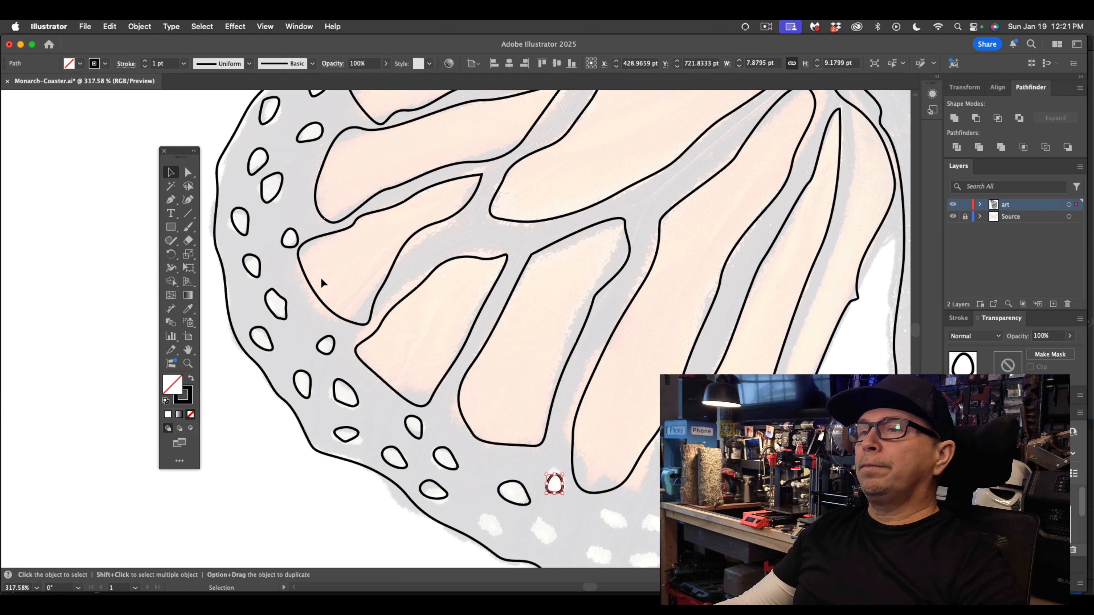
{"action": "left_click_drag", "start_coordinate": [250, 222], "coordinate": [505, 540]}
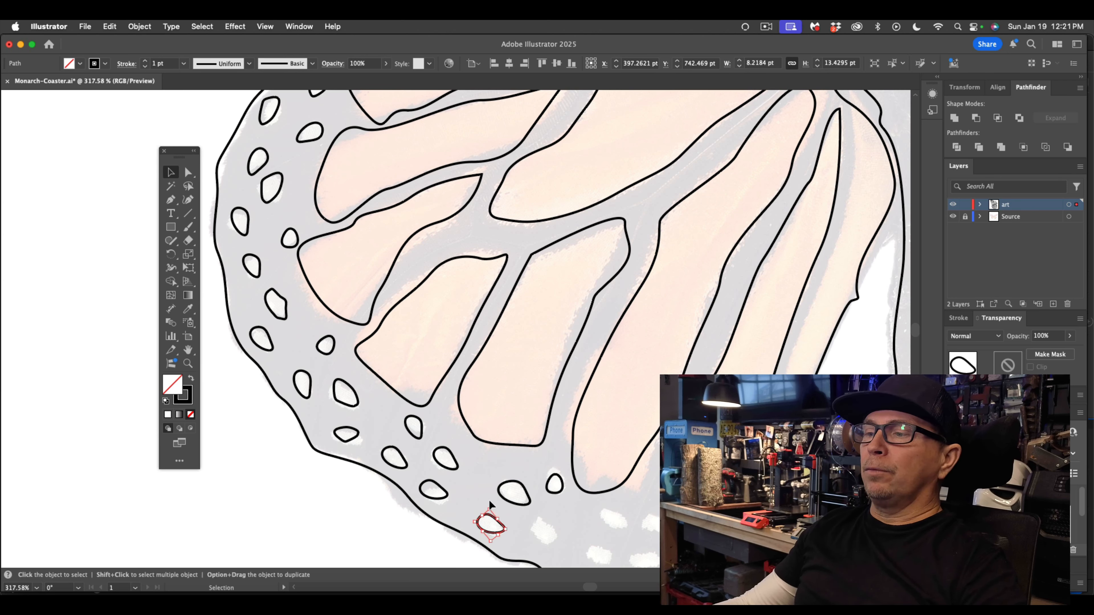
{"action": "left_click_drag", "start_coordinate": [249, 228], "coordinate": [552, 534]}
{"action": "left_click", "coordinate": [562, 523]}
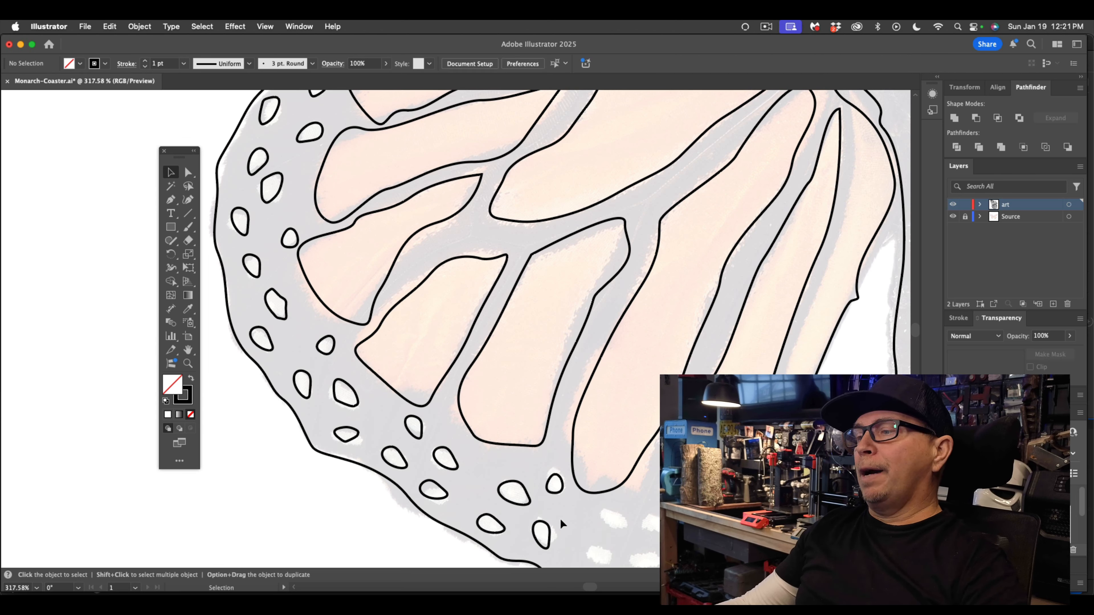
{"action": "left_click", "coordinate": [548, 532]}
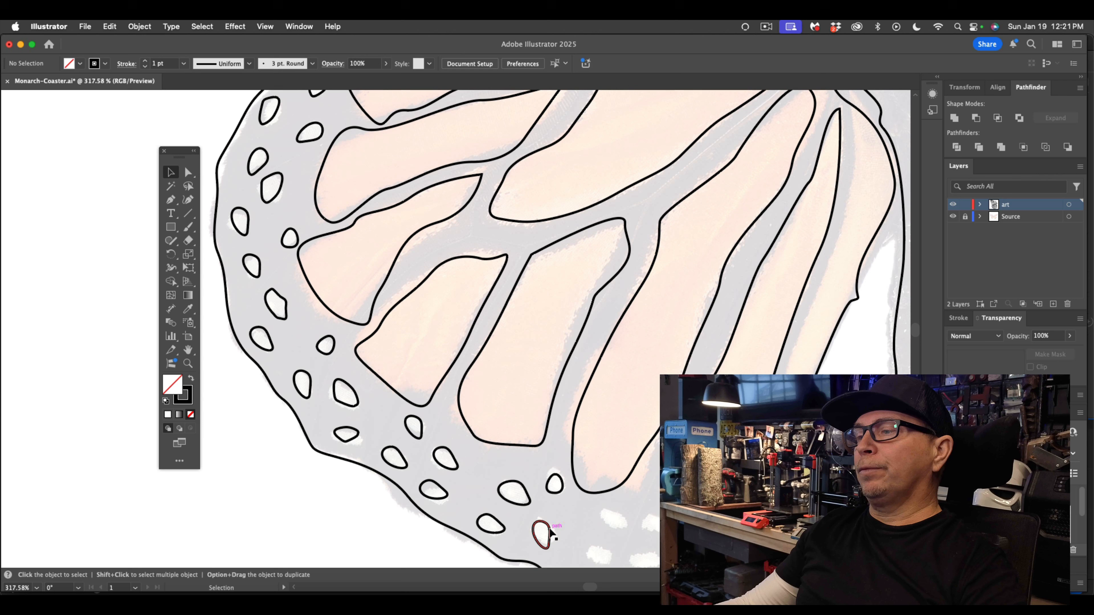
{"action": "left_click_drag", "start_coordinate": [558, 523], "coordinate": [544, 512]}
{"action": "left_click", "coordinate": [575, 512]}
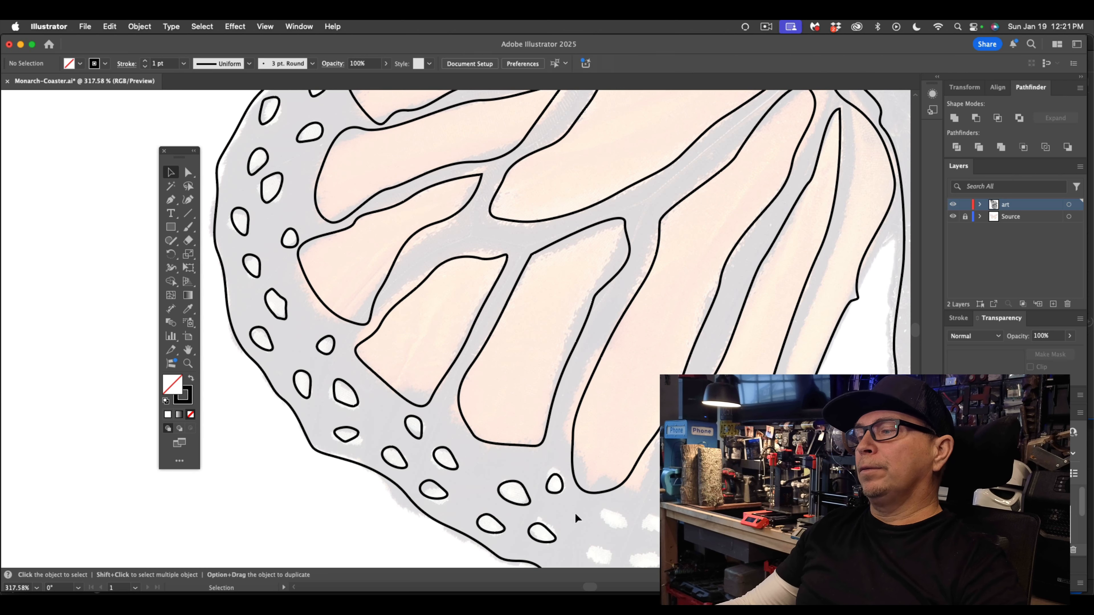
Step: Copy spot outlines onto the next pair of white spots, one above the other, along the hindwing's bottom margin
{"action": "scroll", "coordinate": [466, 425], "scroll_direction": "down", "scroll_amount": 4}
{"action": "scroll", "coordinate": [465, 425], "scroll_direction": "right", "scroll_amount": 4}
{"action": "scroll", "coordinate": [466, 425], "scroll_direction": "down", "scroll_amount": 4}
{"action": "left_click", "coordinate": [269, 252]}
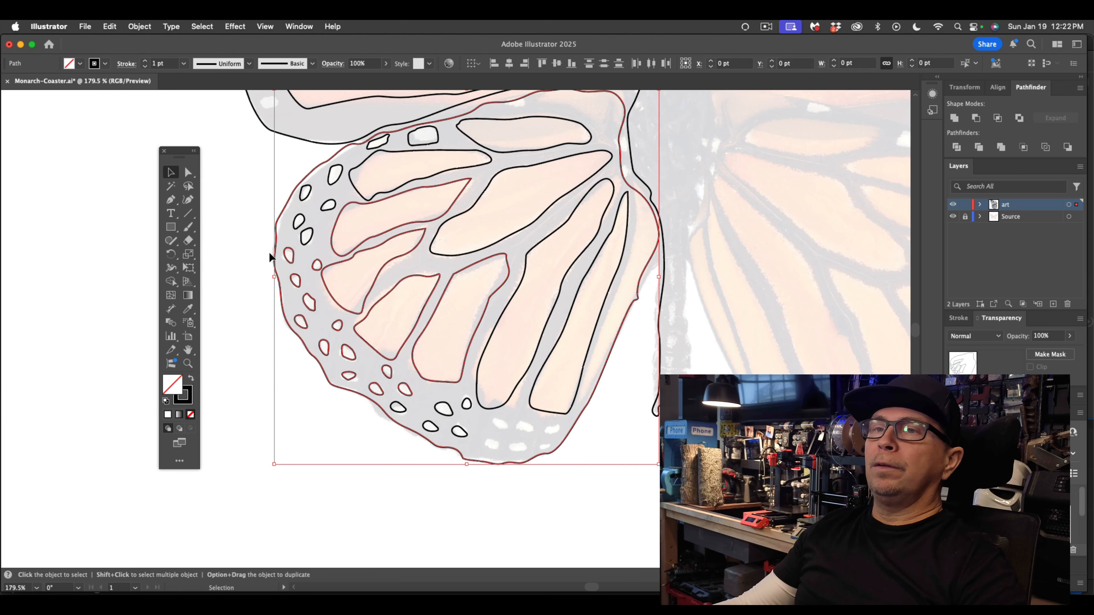
{"action": "left_click_drag", "start_coordinate": [462, 436], "coordinate": [571, 377]}
{"action": "left_click", "coordinate": [517, 414]}
{"action": "left_click", "coordinate": [506, 443]}
Step: Reshape the lower copy of the pair into a rounder oval by adjusting its anchor points with Direct Selection
{"action": "key", "text": "a"}
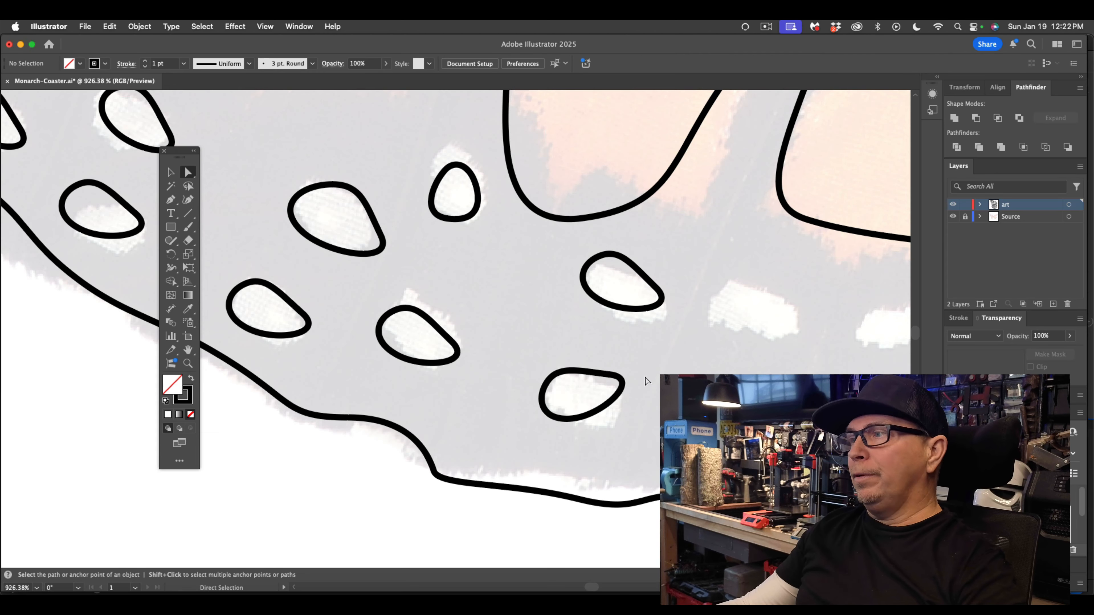
{"action": "left_click", "coordinate": [626, 394]}
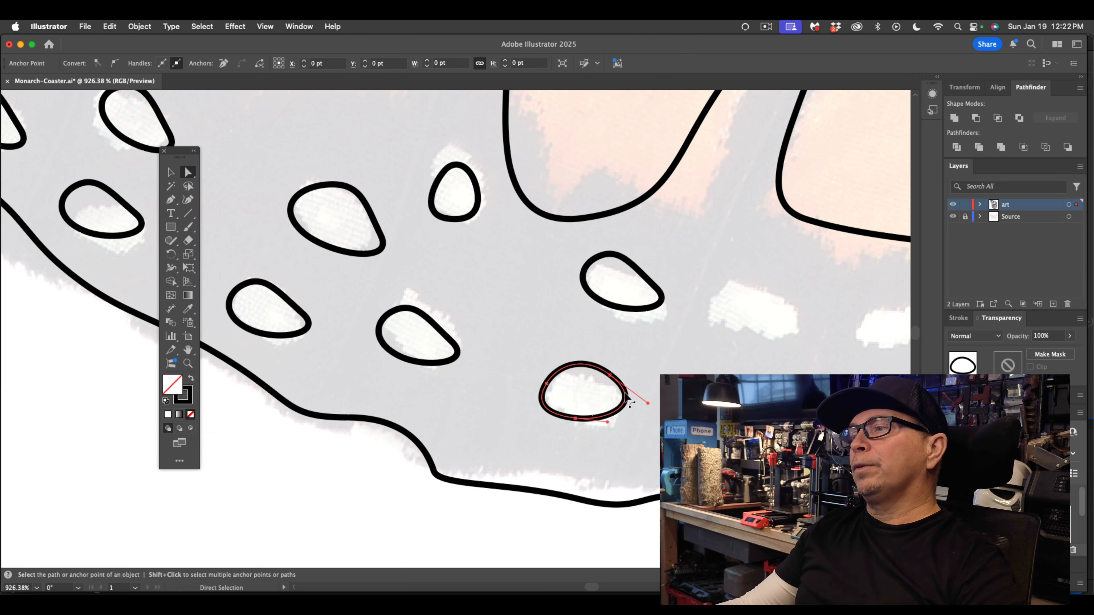
{"action": "left_click", "coordinate": [170, 174]}
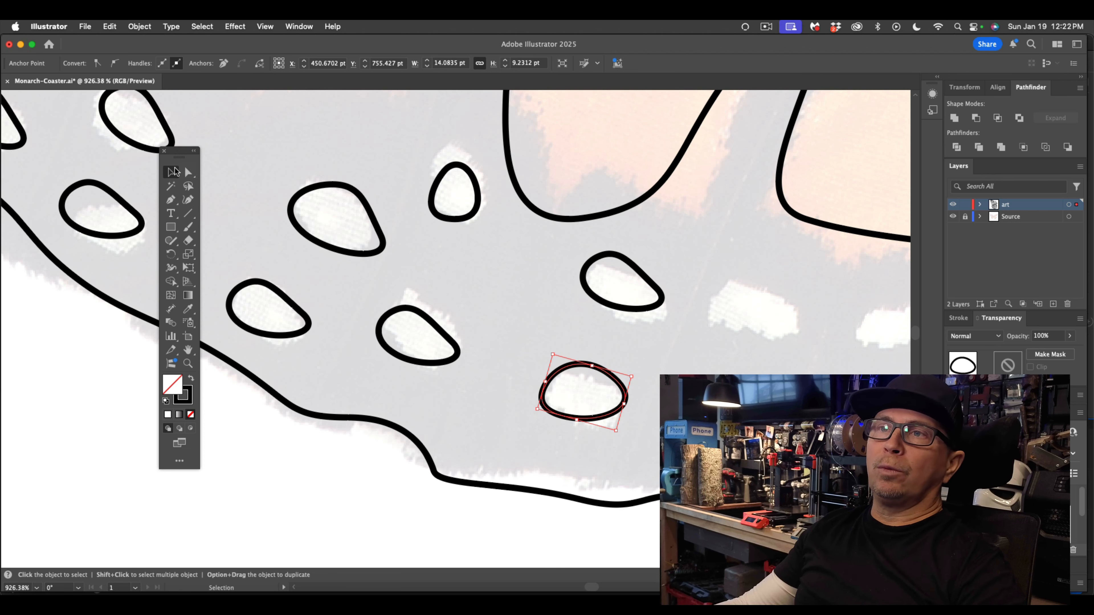
Step: Duplicate spot outlines onto the next lower and upper white spots near the hindwing's tip, rotating each to match
{"action": "scroll", "coordinate": [397, 342], "scroll_direction": "down", "scroll_amount": 5}
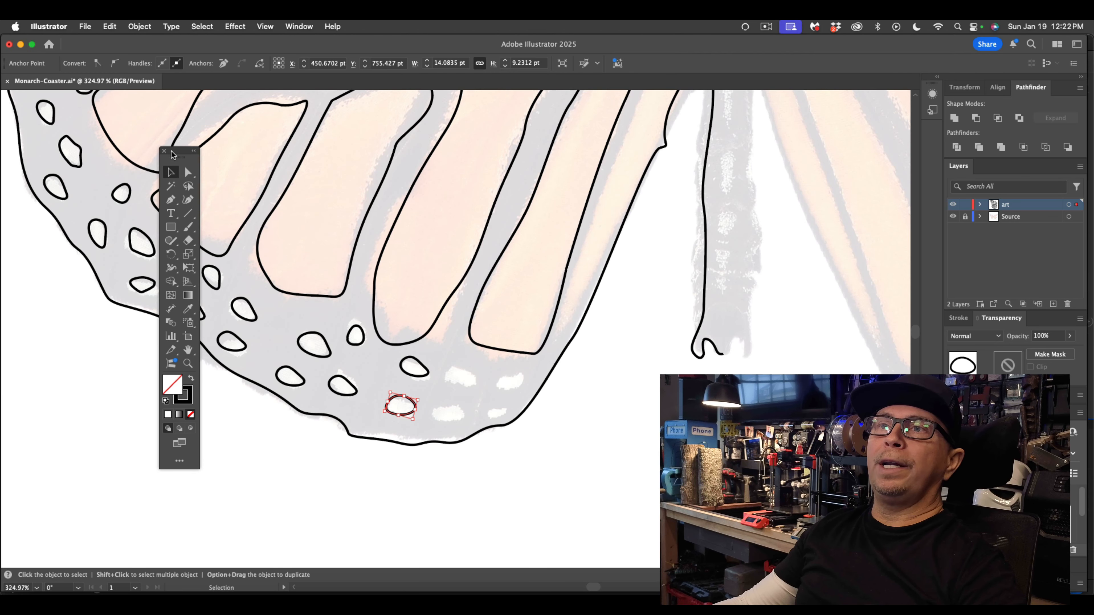
{"action": "left_click_drag", "start_coordinate": [413, 415], "coordinate": [464, 426]}
{"action": "left_click", "coordinate": [477, 418]}
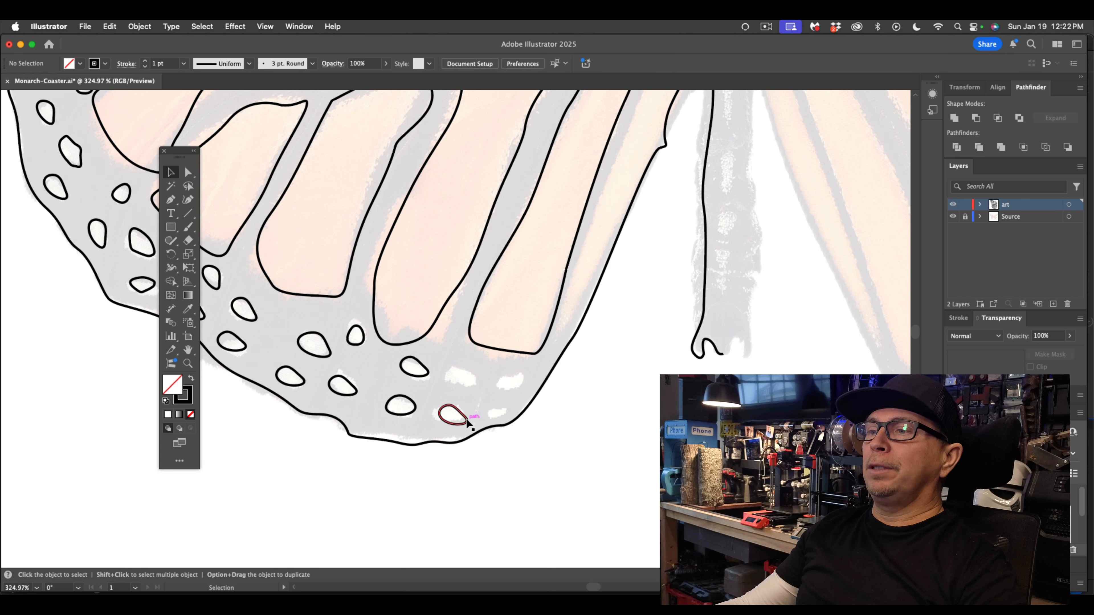
{"action": "left_click", "coordinate": [468, 422]}
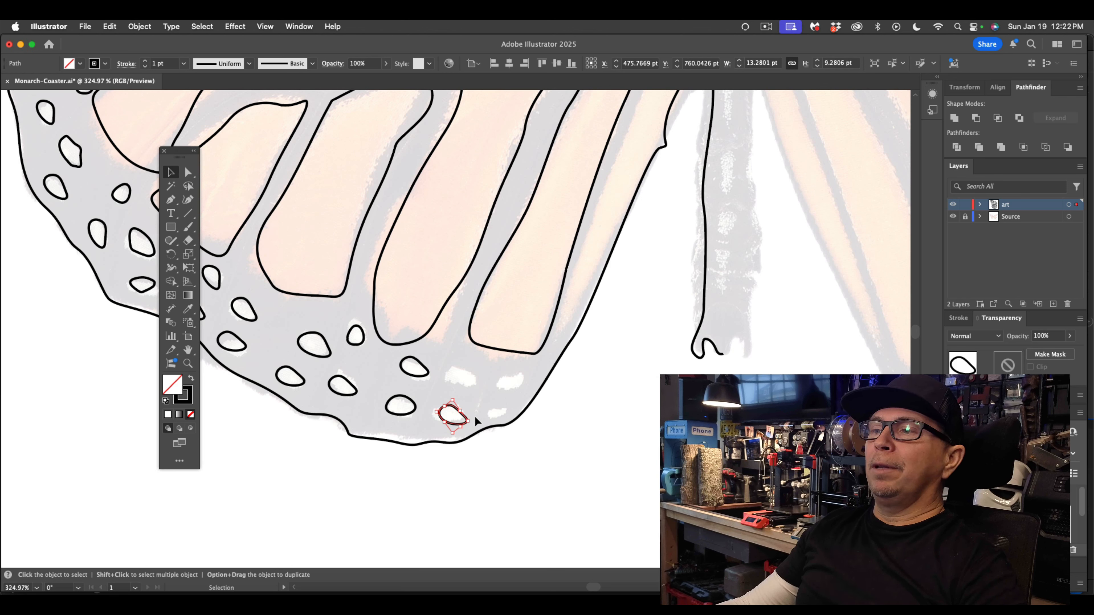
{"action": "left_click_drag", "start_coordinate": [473, 418], "coordinate": [489, 376]}
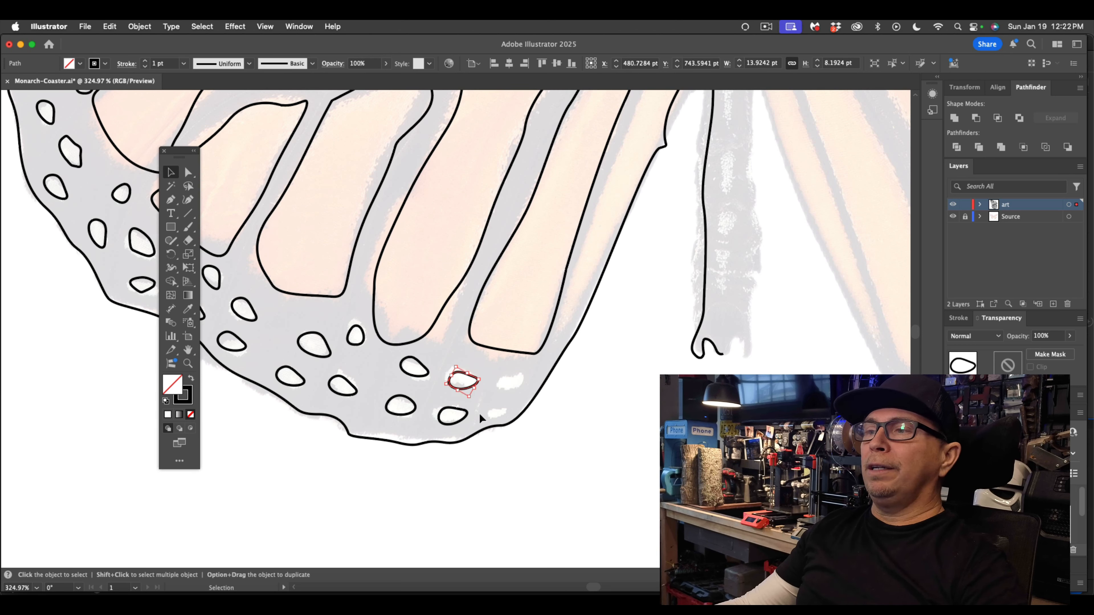
{"action": "left_click", "coordinate": [479, 388]}
{"action": "left_click", "coordinate": [477, 387]}
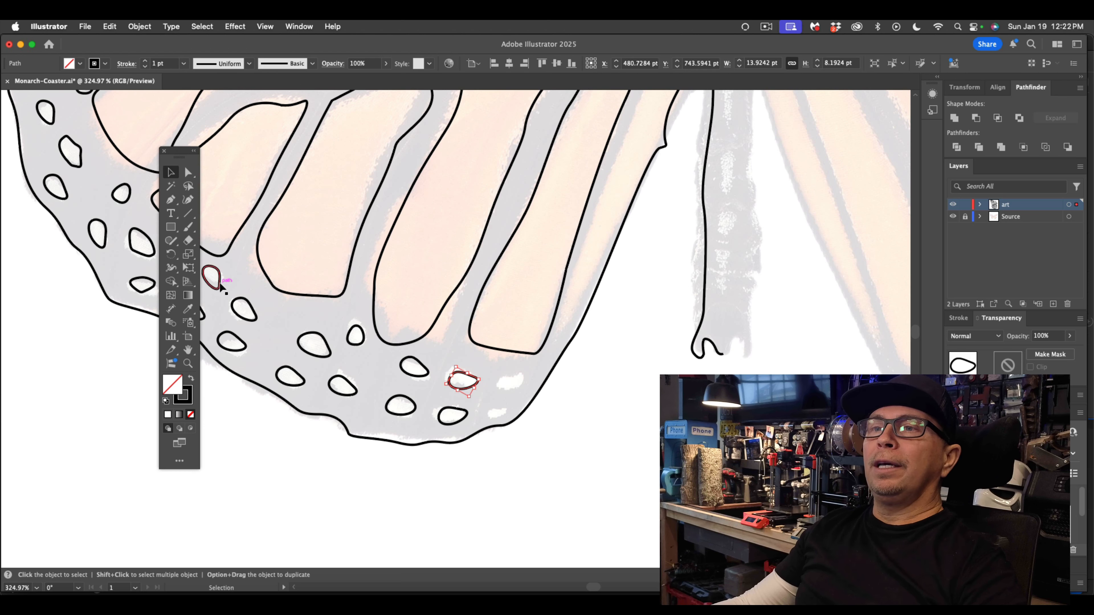
Step: Fit smaller spot copies over the last two white spots at the hindwing's inner lower corner and refine the lowest spots' anchor points
{"action": "left_click_drag", "start_coordinate": [220, 288], "coordinate": [515, 383]}
{"action": "key", "text": "super+shift+a"}
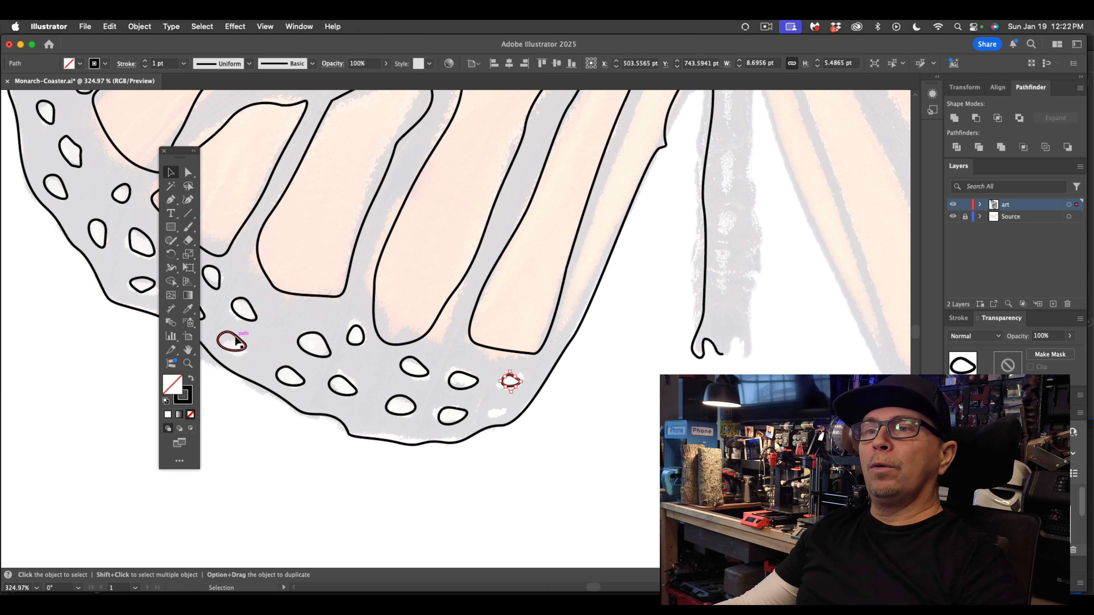
{"action": "left_click_drag", "start_coordinate": [237, 341], "coordinate": [502, 417]}
{"action": "left_click", "coordinate": [520, 389]}
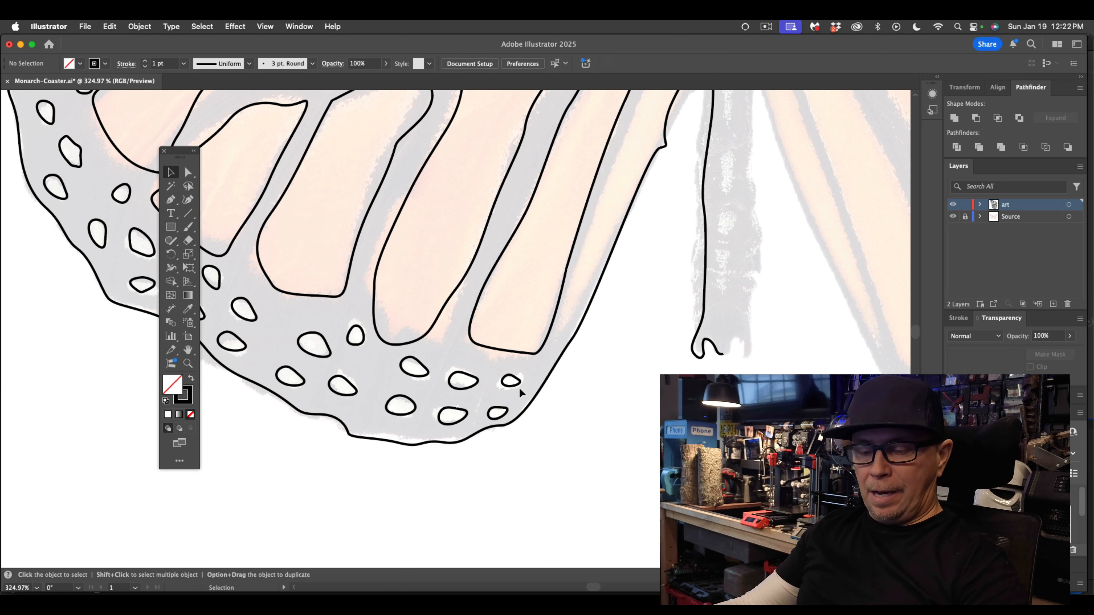
{"action": "key", "text": "a"}
{"action": "left_click", "coordinate": [461, 424]}
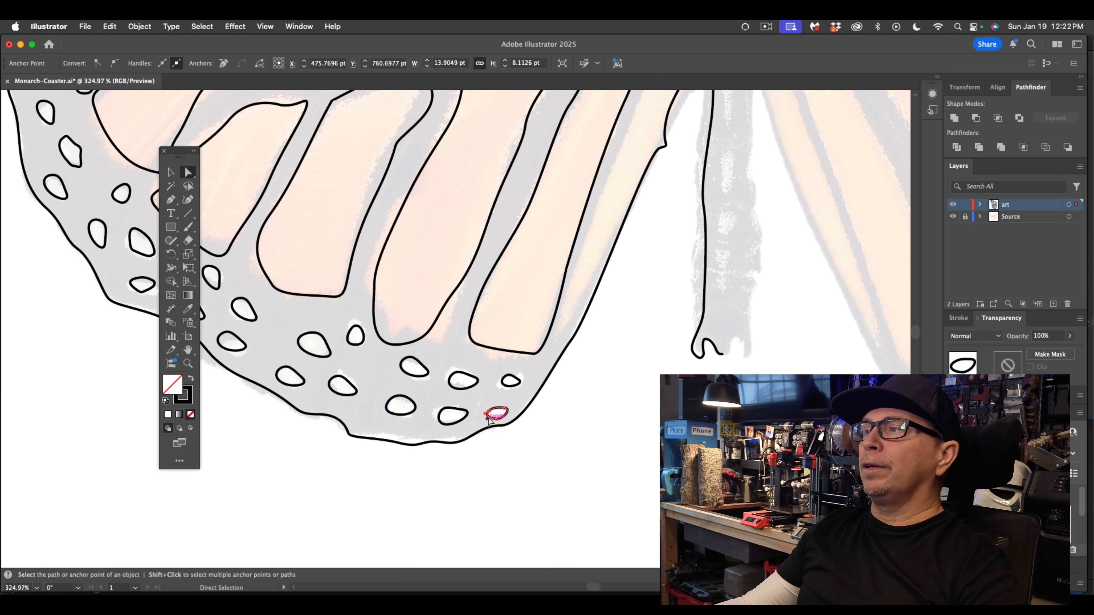
Step: Examine the forewing's outer margin for white spots that still need outlines
{"action": "scroll", "coordinate": [487, 421], "scroll_direction": "down", "scroll_amount": 8}
{"action": "scroll", "coordinate": [488, 421], "scroll_direction": "up", "scroll_amount": 8}
{"action": "scroll", "coordinate": [489, 421], "scroll_direction": "left", "scroll_amount": 3}
{"action": "scroll", "coordinate": [488, 421], "scroll_direction": "up", "scroll_amount": 3}
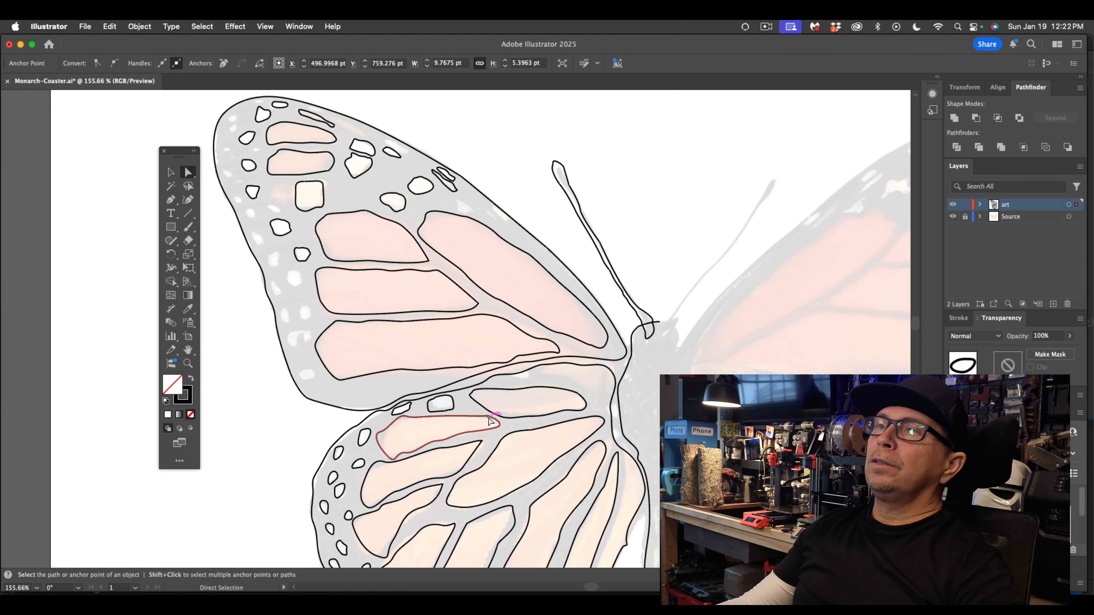
{"action": "scroll", "coordinate": [489, 421], "scroll_direction": "down", "scroll_amount": 5}
{"action": "scroll", "coordinate": [489, 421], "scroll_direction": "left", "scroll_amount": 4}
{"action": "scroll", "coordinate": [488, 421], "scroll_direction": "up", "scroll_amount": 5}
{"action": "scroll", "coordinate": [490, 422], "scroll_direction": "right", "scroll_amount": 3}
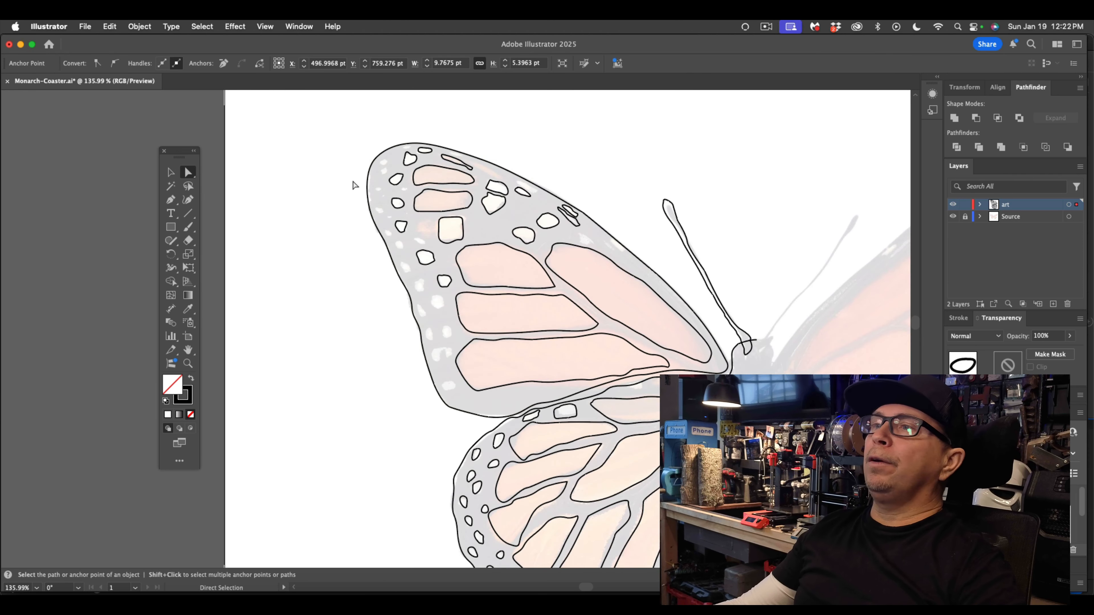
{"action": "scroll", "coordinate": [459, 258], "scroll_direction": "up", "scroll_amount": 5}
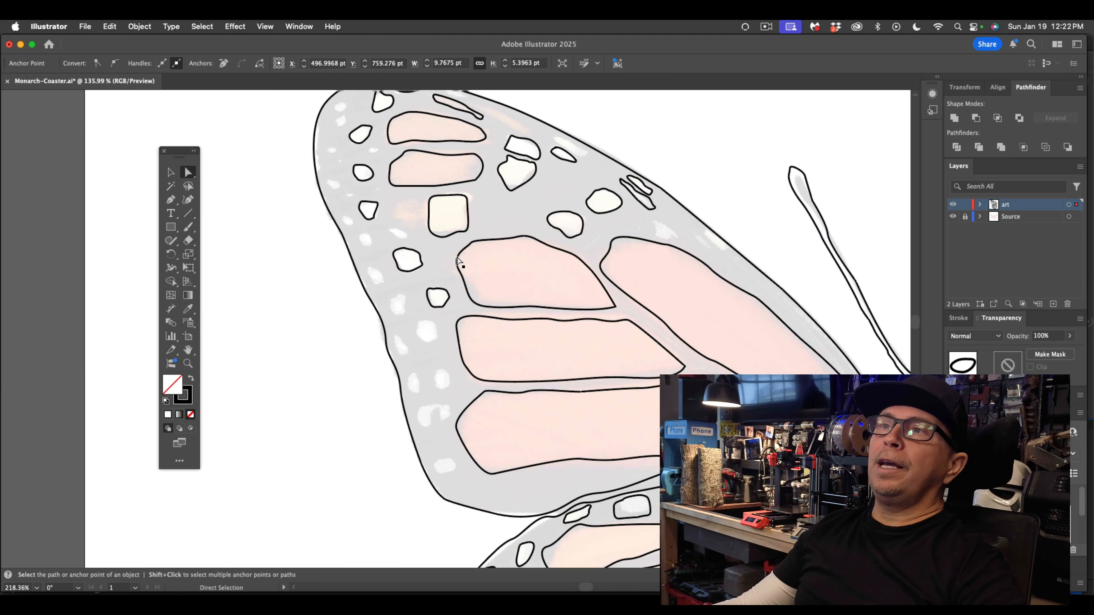
{"action": "scroll", "coordinate": [460, 258], "scroll_direction": "up", "scroll_amount": 4}
{"action": "scroll", "coordinate": [459, 258], "scroll_direction": "left", "scroll_amount": 2}
{"action": "left_click", "coordinate": [169, 172]}
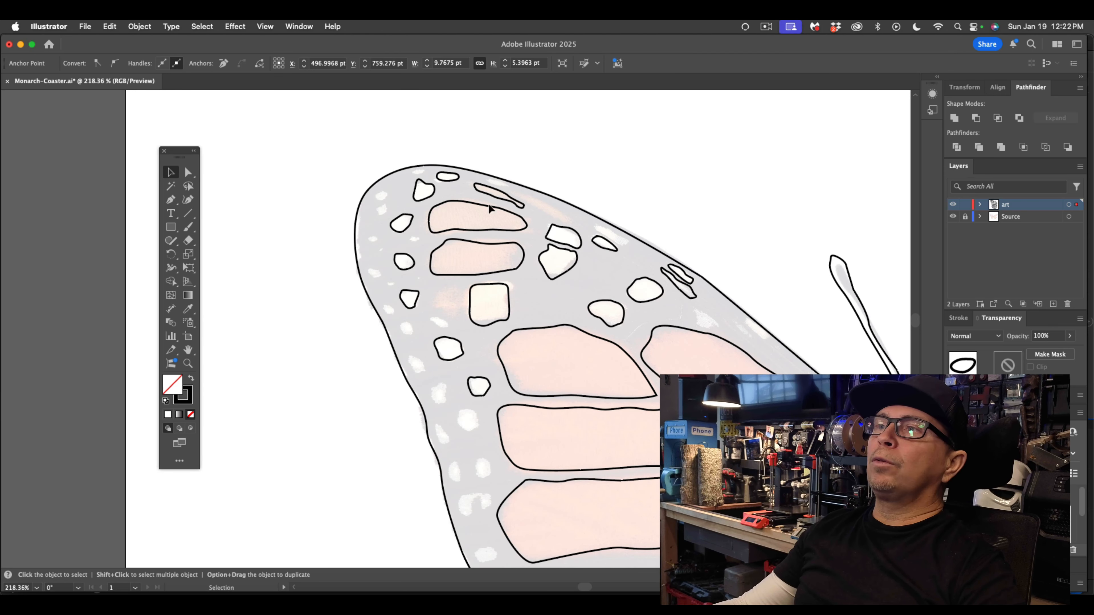
Step: Duplicate existing spot outlines onto the small white spots around the forewing's rounded tip, scaling each copy down to fit
{"action": "left_click_drag", "start_coordinate": [455, 184], "coordinate": [415, 162]}
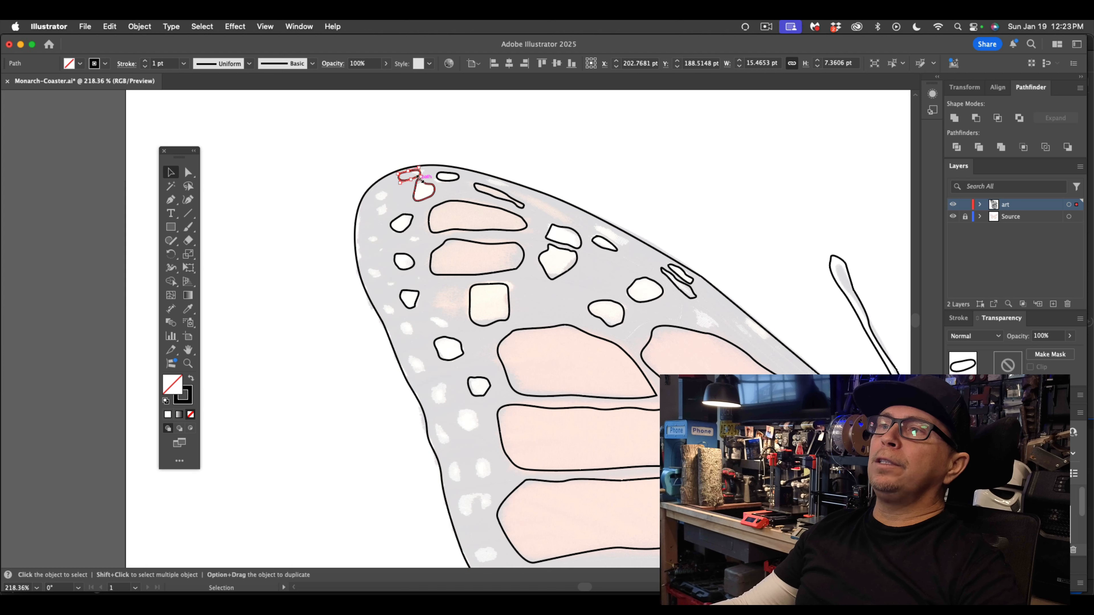
{"action": "left_click", "coordinate": [411, 140]}
{"action": "left_click", "coordinate": [413, 176]}
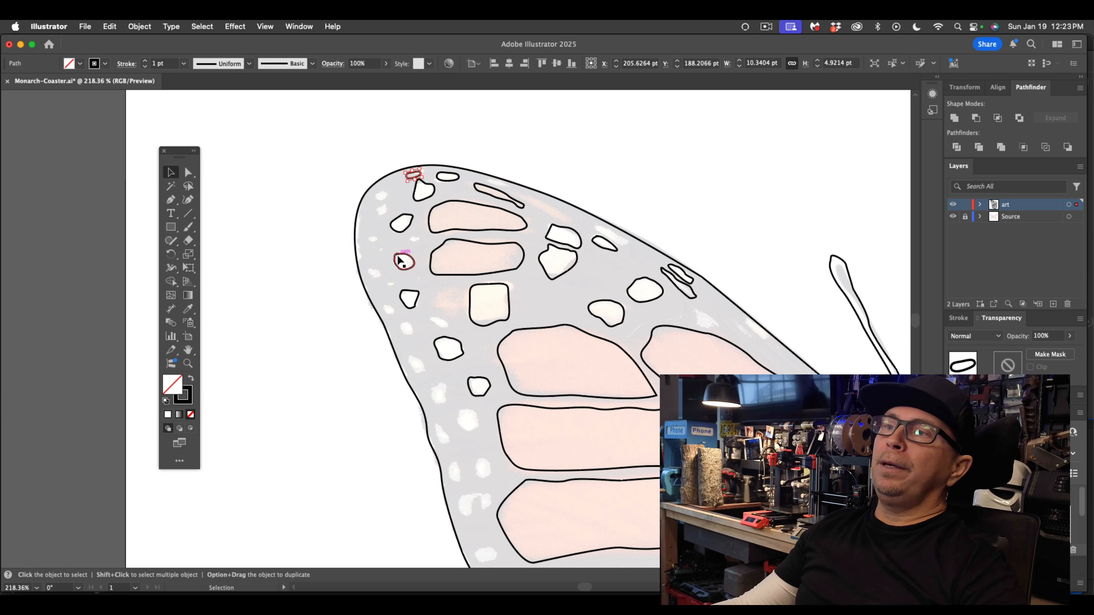
{"action": "left_click_drag", "start_coordinate": [406, 260], "coordinate": [388, 219]}
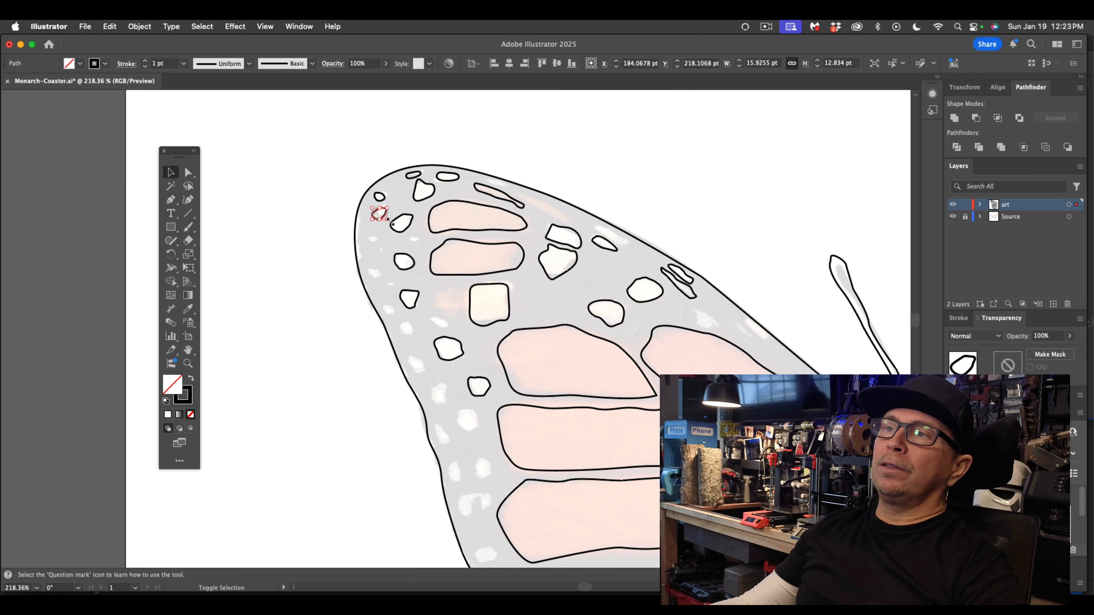
Step: Duplicate and resize spot outlines over the white spots down the upper half of the forewing's outer margin
{"action": "left_click_drag", "start_coordinate": [404, 257], "coordinate": [345, 279]}
{"action": "left_click", "coordinate": [378, 242]}
{"action": "left_click", "coordinate": [391, 274]}
{"action": "scroll", "coordinate": [384, 274], "scroll_direction": "down", "scroll_amount": 2}
{"action": "scroll", "coordinate": [438, 320], "scroll_direction": "up", "scroll_amount": 3}
{"action": "scroll", "coordinate": [439, 321], "scroll_direction": "up", "scroll_amount": 1}
{"action": "left_click_drag", "start_coordinate": [350, 297], "coordinate": [387, 385]}
{"action": "scroll", "coordinate": [387, 385], "scroll_direction": "down", "scroll_amount": 8}
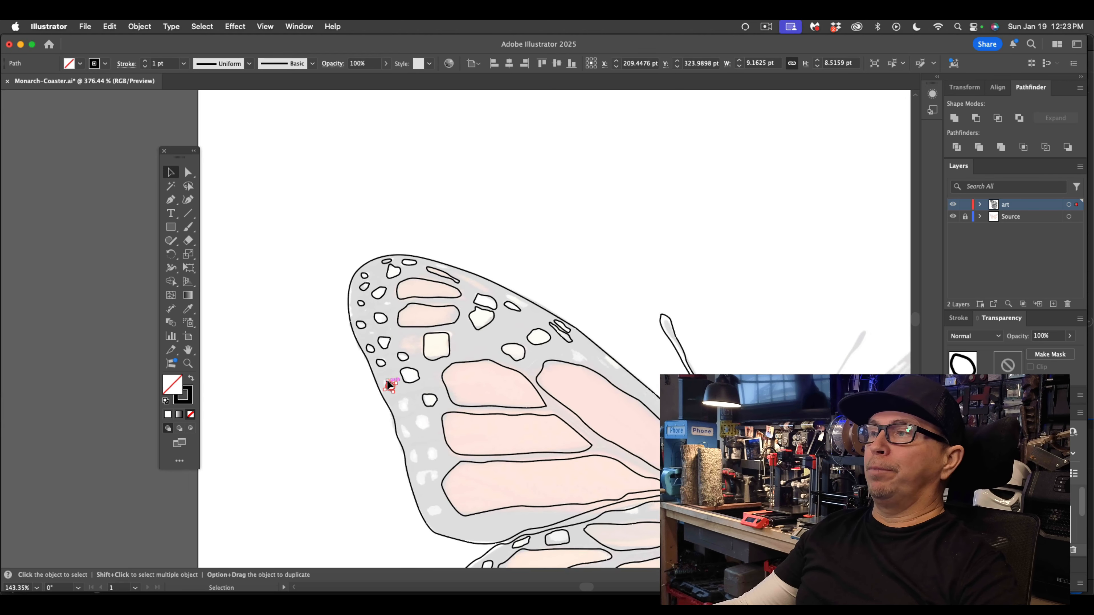
Step: Place two more small spot outline copies over the next white spots down the middle of the forewing's outer margin
{"action": "scroll", "coordinate": [387, 385], "scroll_direction": "up", "scroll_amount": 4}
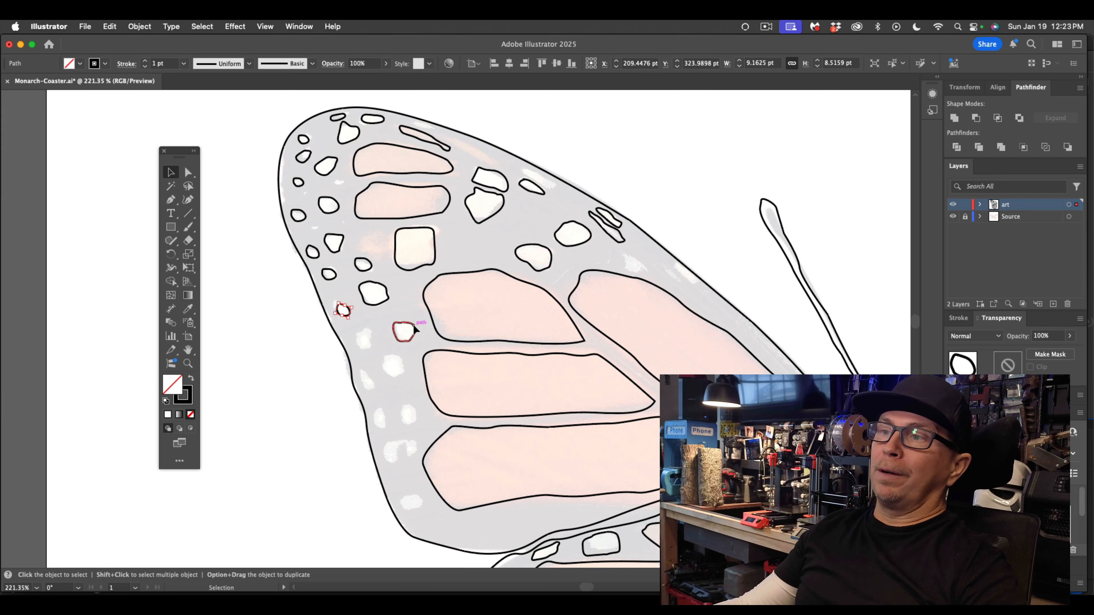
{"action": "left_click_drag", "start_coordinate": [414, 325], "coordinate": [375, 379]}
{"action": "left_click", "coordinate": [376, 339]}
{"action": "left_click", "coordinate": [386, 401]}
Step: Duplicate a small spot and the long sliver outline along the forewing's leading edge, refining the sliver's anchor points with Direct Selection
{"action": "mouse_move", "coordinate": [540, 196]}
{"action": "left_mouse_down"}
{"action": "mouse_move", "coordinate": [554, 169]}
{"action": "mouse_move", "coordinate": [536, 186]}
{"action": "left_mouse_up"}
{"action": "left_click", "coordinate": [515, 140]}
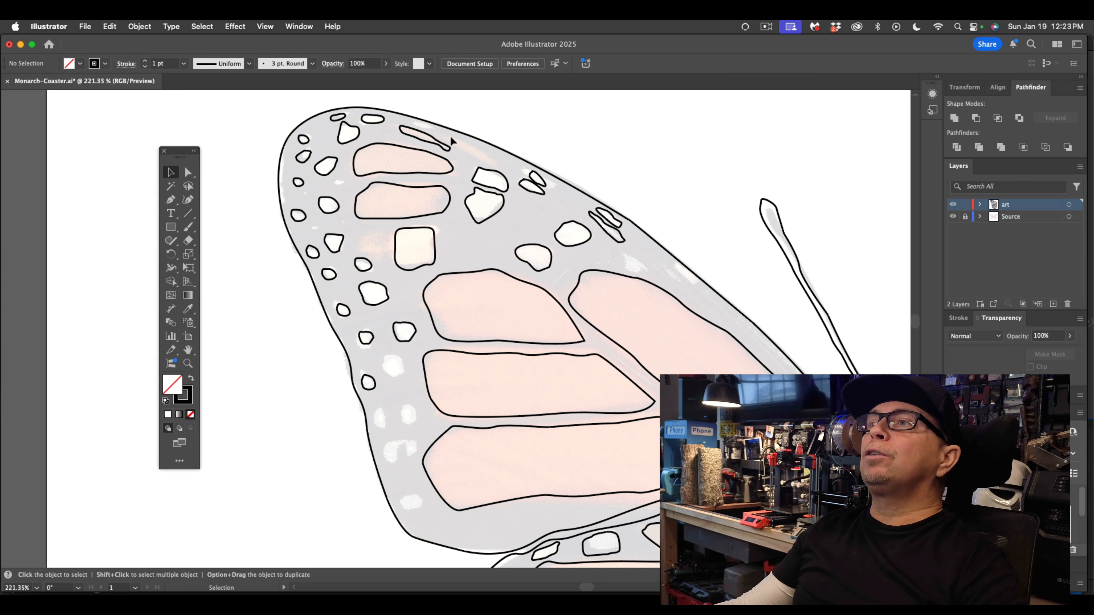
{"action": "left_click_drag", "start_coordinate": [437, 146], "coordinate": [515, 166]}
{"action": "key", "text": "a"}
{"action": "left_click", "coordinate": [545, 154]}
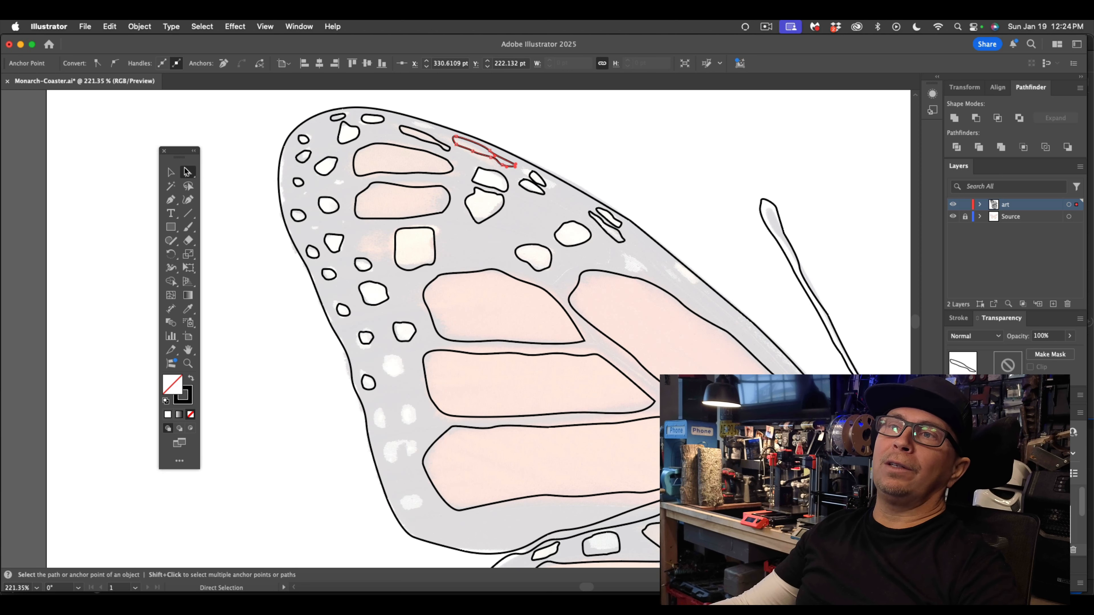
{"action": "left_click", "coordinate": [461, 244]}
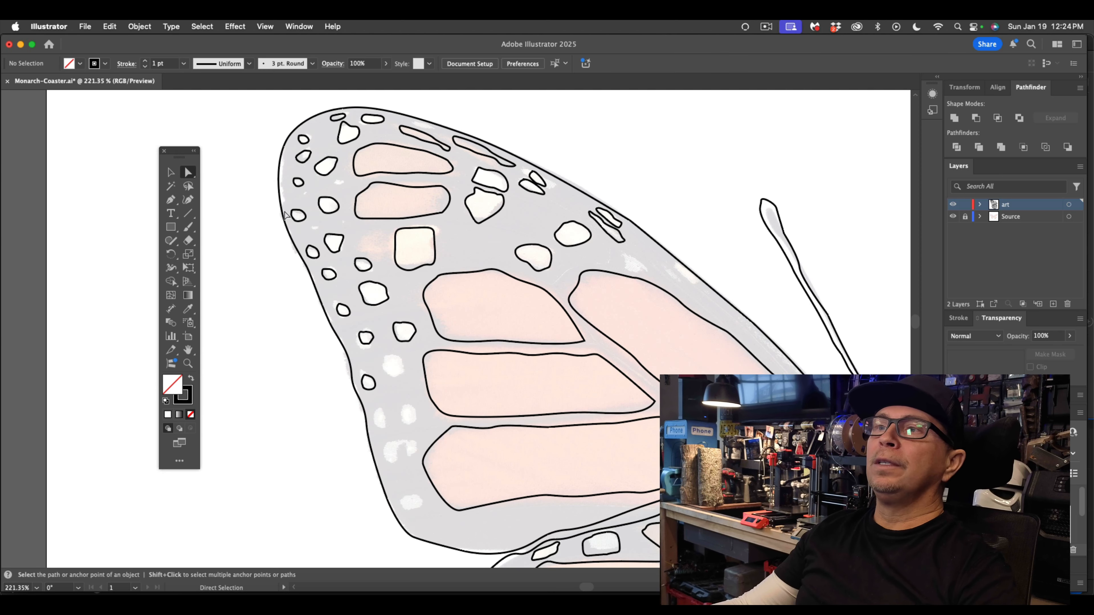
Step: Duplicate three spot outlines onto the white spots above the hook-shaped mark on the outer margin, rotating the larger one to match
{"action": "scroll", "coordinate": [446, 298], "scroll_direction": "down", "scroll_amount": 2}
{"action": "key", "text": "v"}
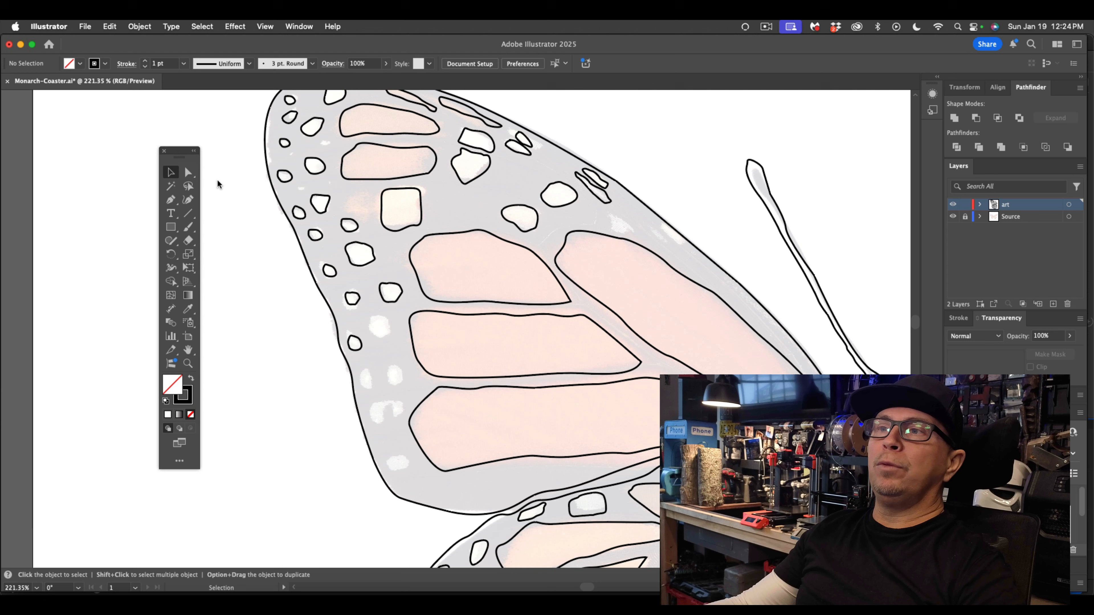
{"action": "left_click_drag", "start_coordinate": [369, 249], "coordinate": [390, 322], "text": "alt"}
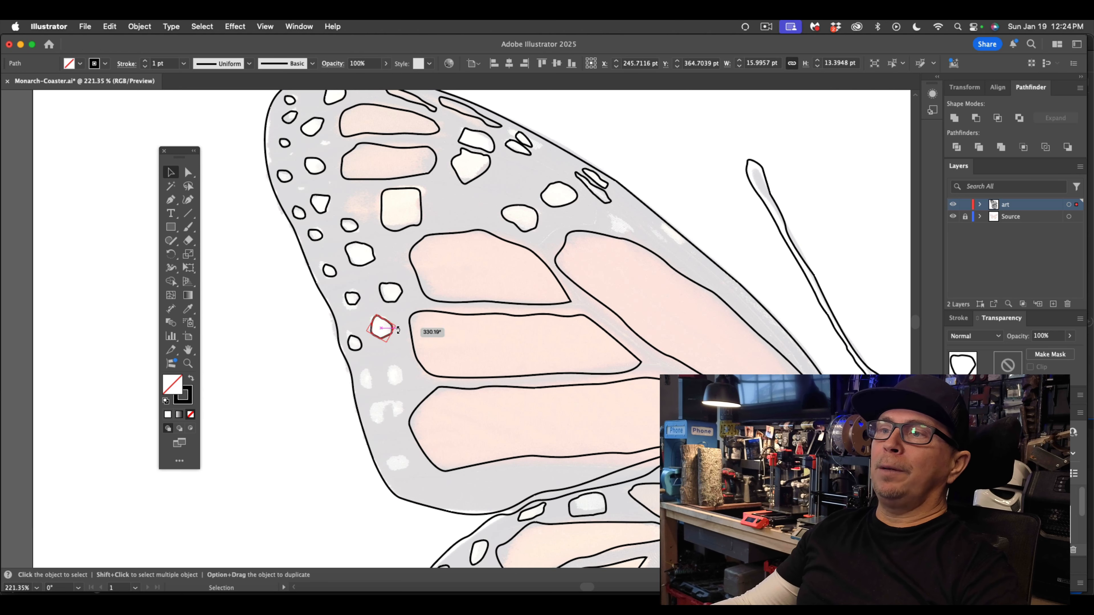
{"action": "left_click", "coordinate": [398, 350]}
{"action": "scroll", "coordinate": [398, 351], "scroll_direction": "down", "scroll_amount": 2}
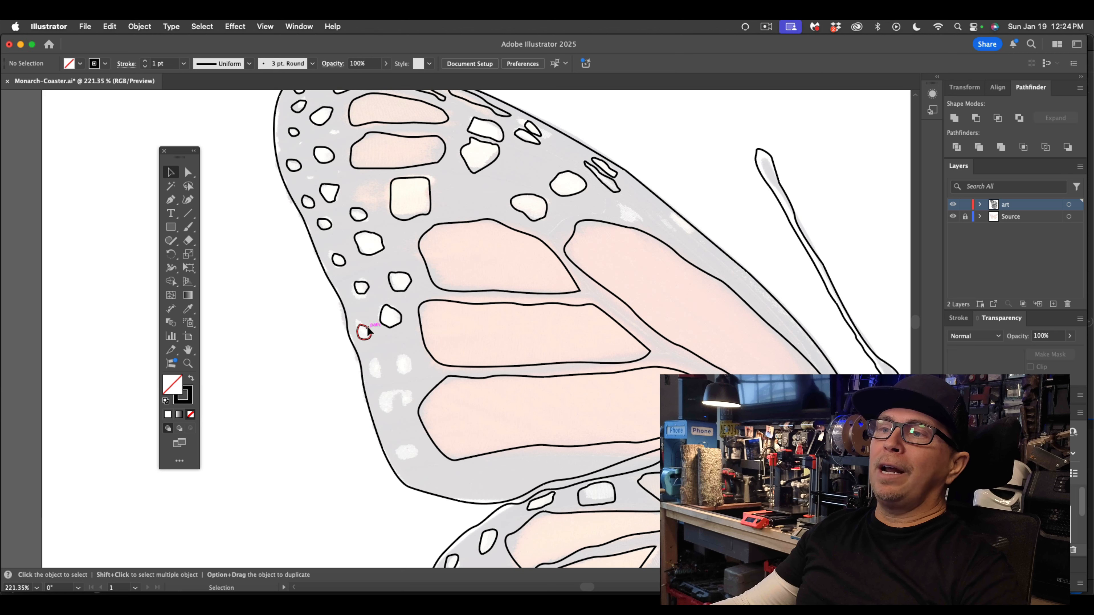
{"action": "left_click_drag", "start_coordinate": [367, 331], "coordinate": [408, 364], "text": "alt"}
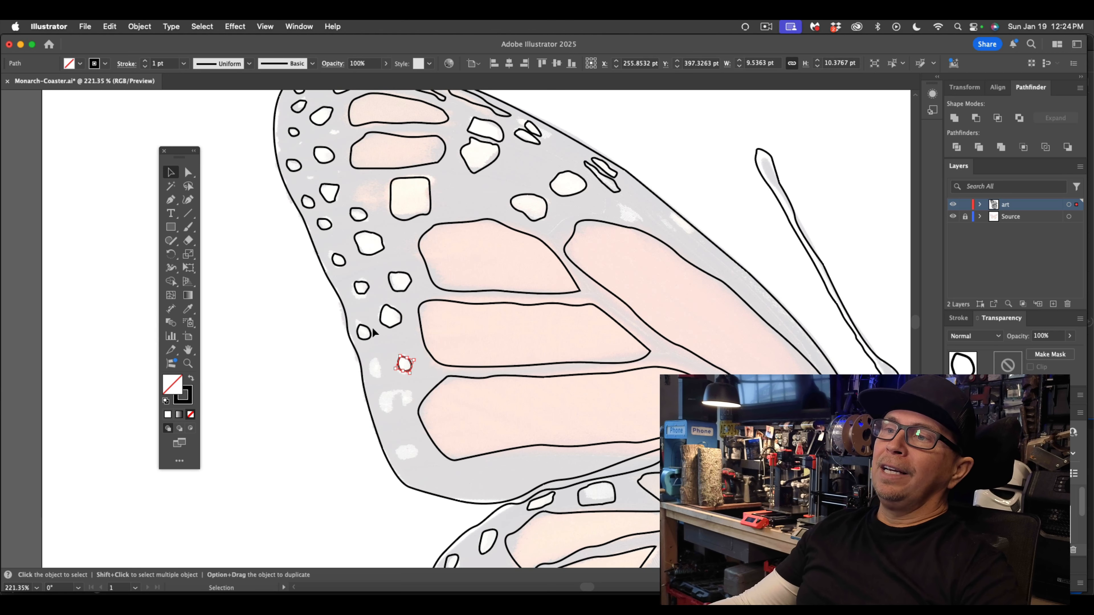
{"action": "left_click_drag", "start_coordinate": [364, 298], "coordinate": [384, 379], "text": "alt"}
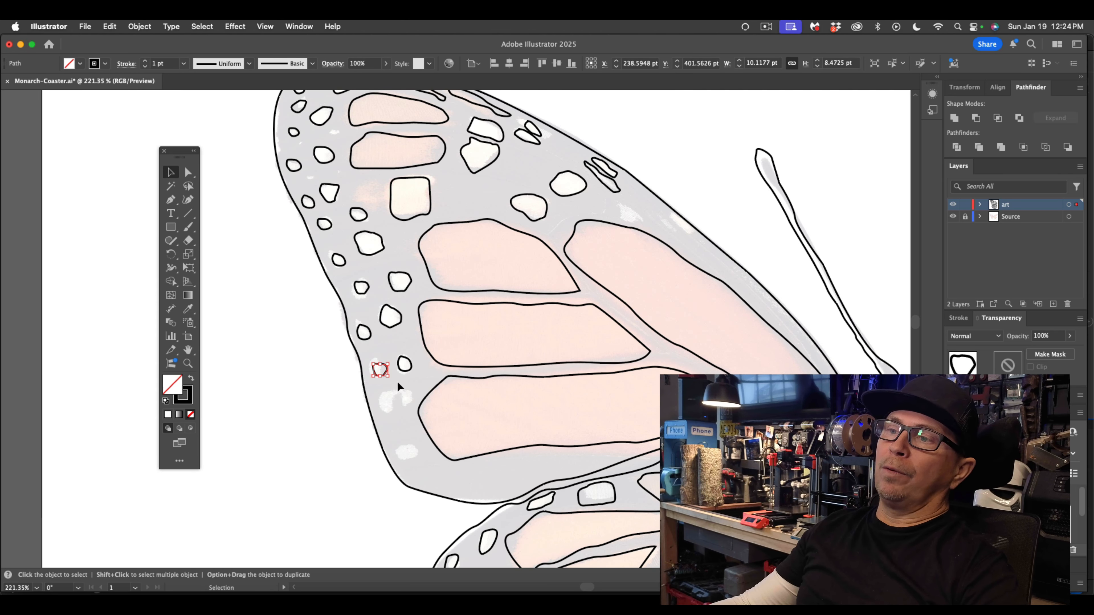
{"action": "left_click", "coordinate": [413, 400]}
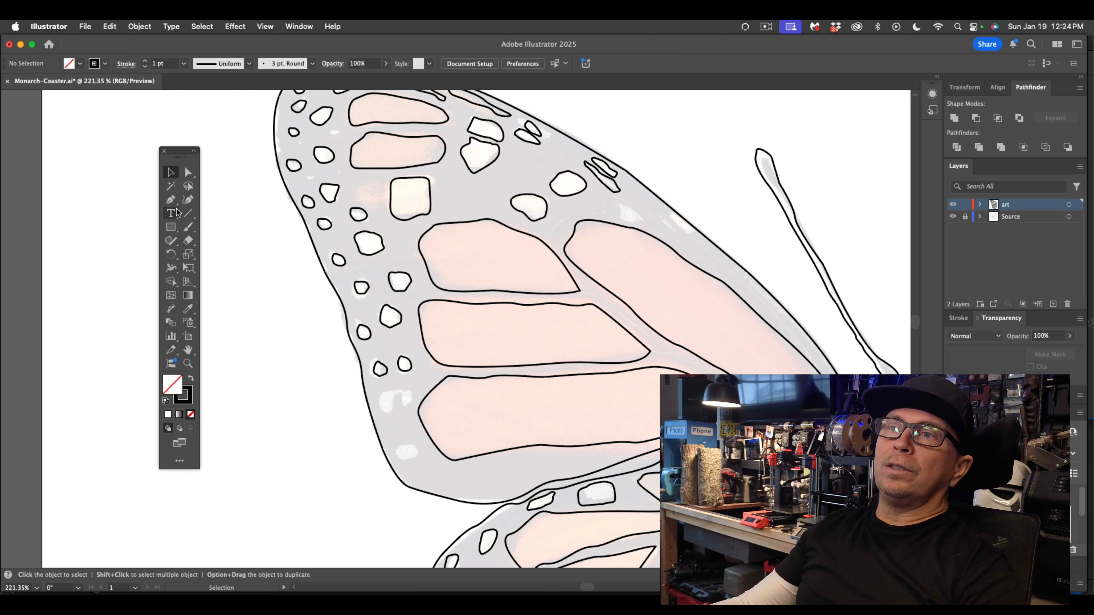
Step: Draw a closed outline around the hook-shaped white mark on the forewing's lower outer margin with the Pen tool
{"action": "left_click", "coordinate": [171, 200]}
{"action": "left_click", "coordinate": [392, 407]}
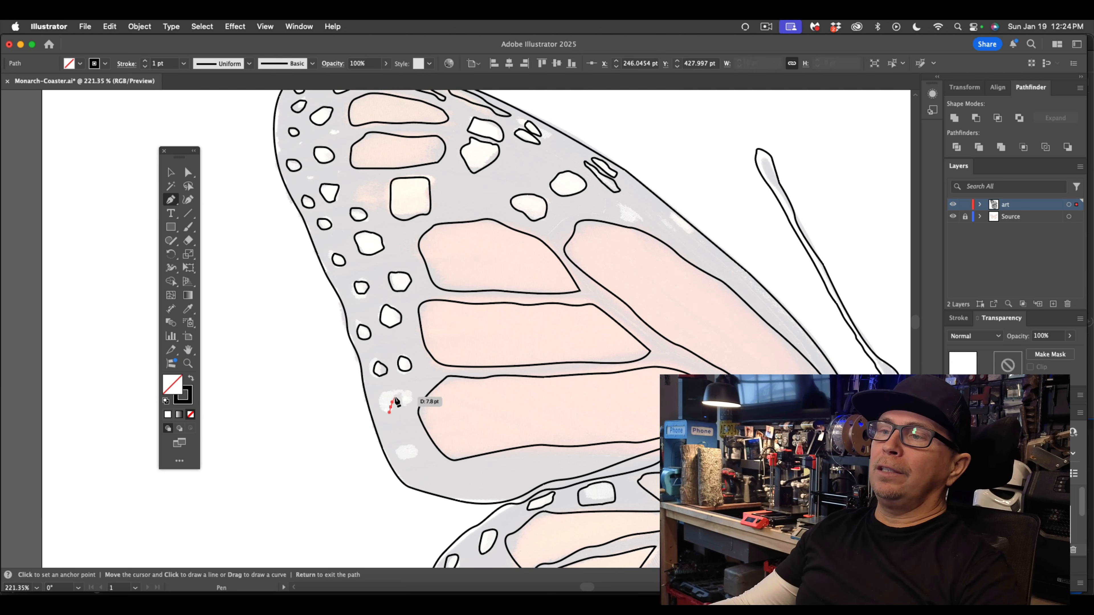
{"action": "mouse_move", "coordinate": [395, 398]}
{"action": "left_mouse_down"}
{"action": "mouse_move", "coordinate": [413, 391]}
{"action": "mouse_move", "coordinate": [382, 392]}
{"action": "left_mouse_up"}
{"action": "left_click", "coordinate": [405, 404]}
{"action": "left_click", "coordinate": [413, 397]}
{"action": "left_click", "coordinate": [380, 409]}
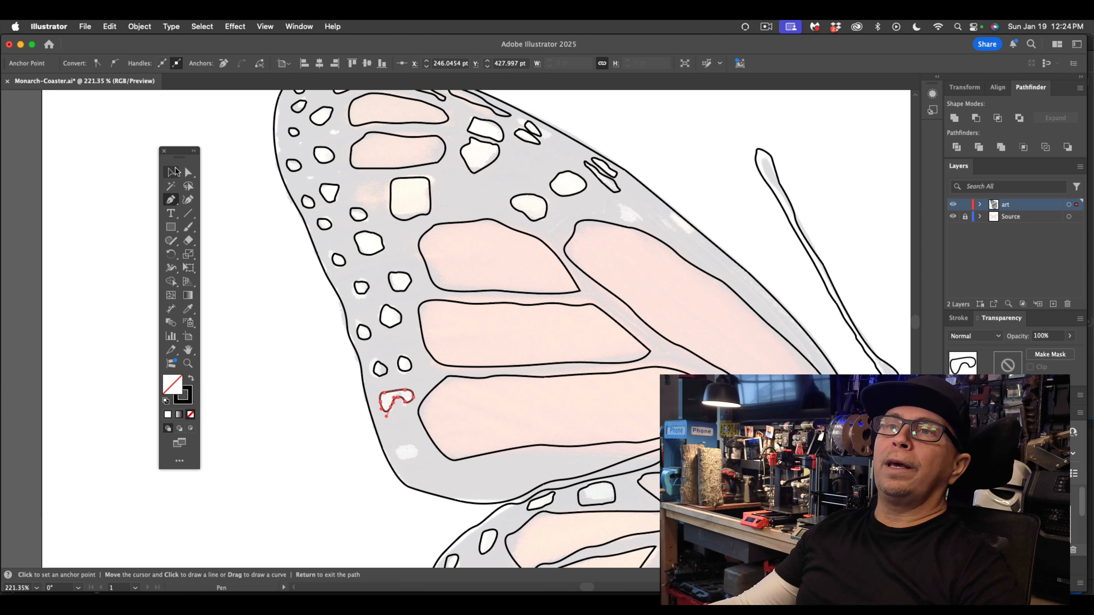
{"action": "left_click", "coordinate": [176, 171]}
{"action": "left_click", "coordinate": [266, 247]}
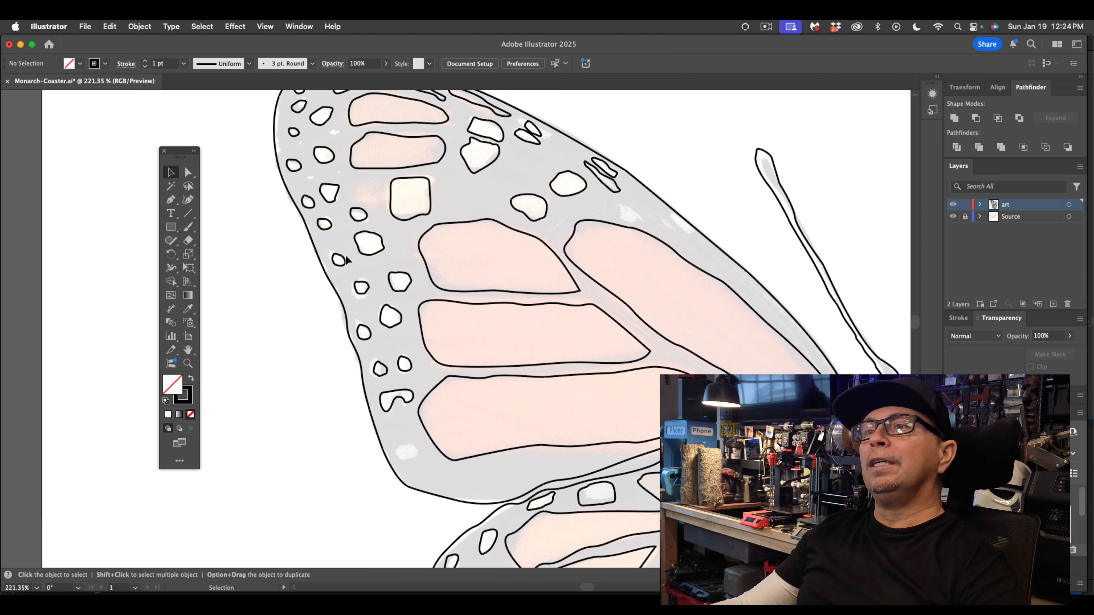
Step: Duplicate a spot outline onto the white spot below the hook-shaped mark and reshape it by moving its anchor points
{"action": "left_click_drag", "start_coordinate": [410, 288], "coordinate": [416, 460]}
{"action": "key", "text": "a"}
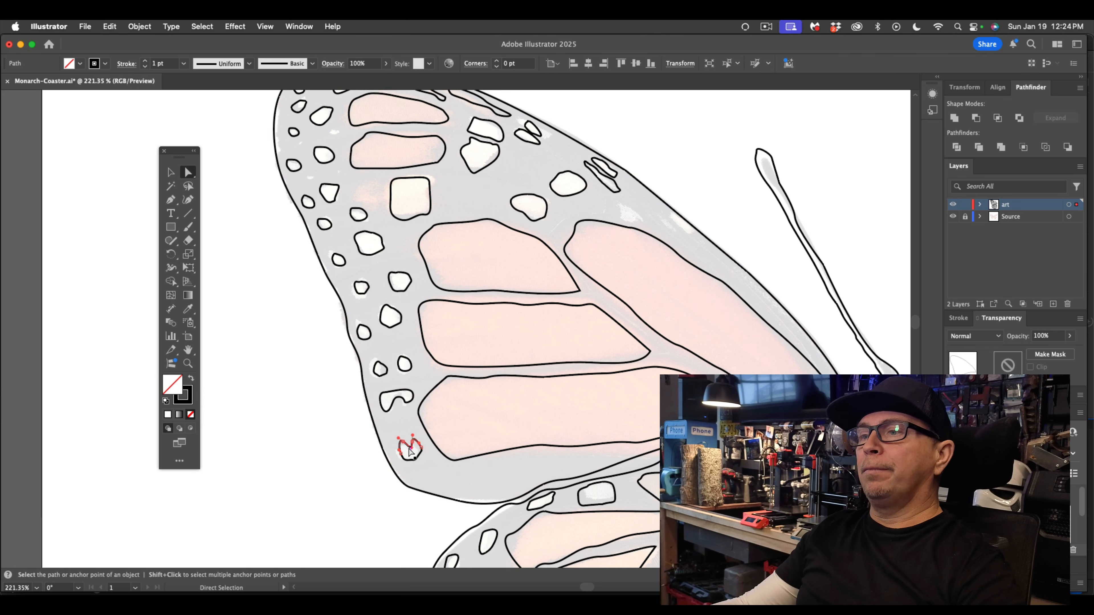
{"action": "left_click", "coordinate": [408, 444]}
{"action": "mouse_move", "coordinate": [410, 446]}
{"action": "left_mouse_down"}
{"action": "mouse_move", "coordinate": [424, 449]}
{"action": "mouse_move", "coordinate": [413, 445]}
{"action": "left_mouse_up"}
{"action": "scroll", "coordinate": [411, 445], "scroll_direction": "up", "scroll_amount": 1}
{"action": "left_click", "coordinate": [425, 431]}
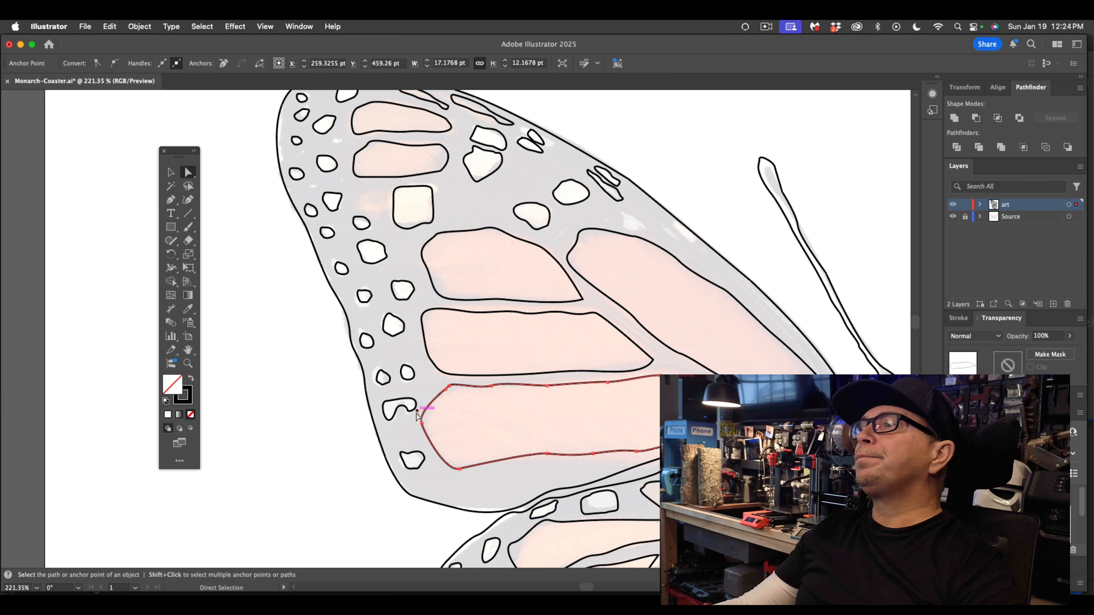
Step: Duplicate an outer margin spot outline onto the white spot just below the sliver pair on the forewing's leading edge
{"action": "key", "text": "v"}
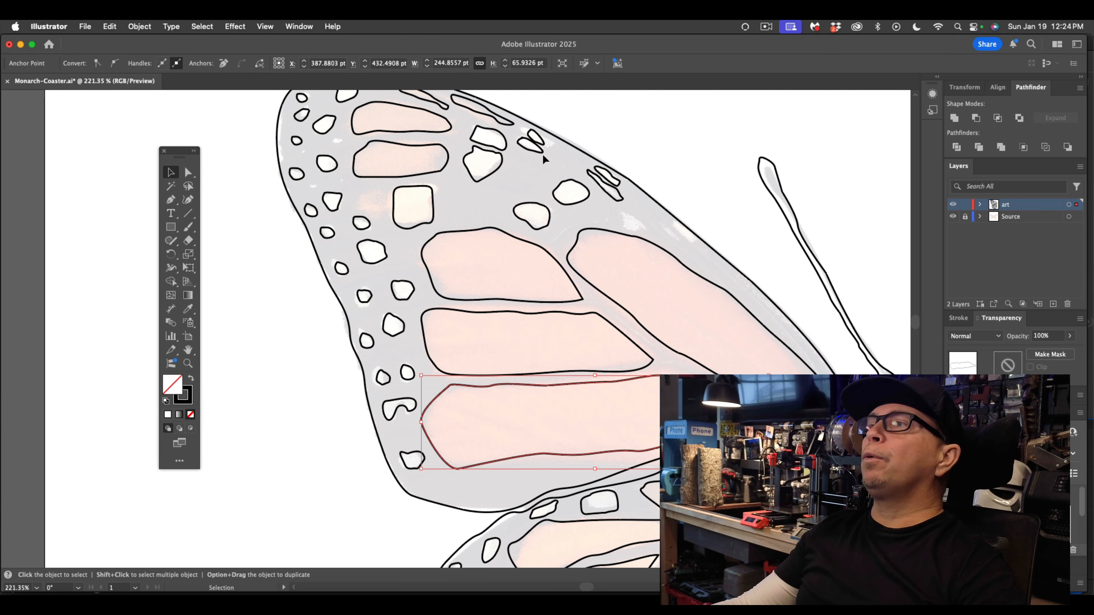
{"action": "left_click_drag", "start_coordinate": [339, 196], "coordinate": [609, 218]}
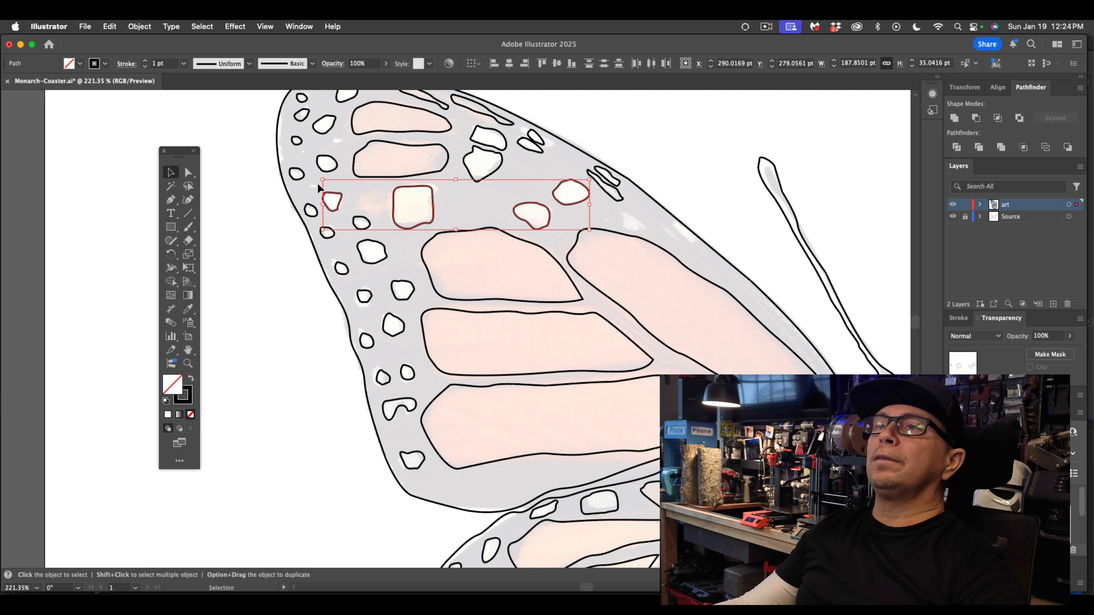
{"action": "left_click", "coordinate": [252, 210]}
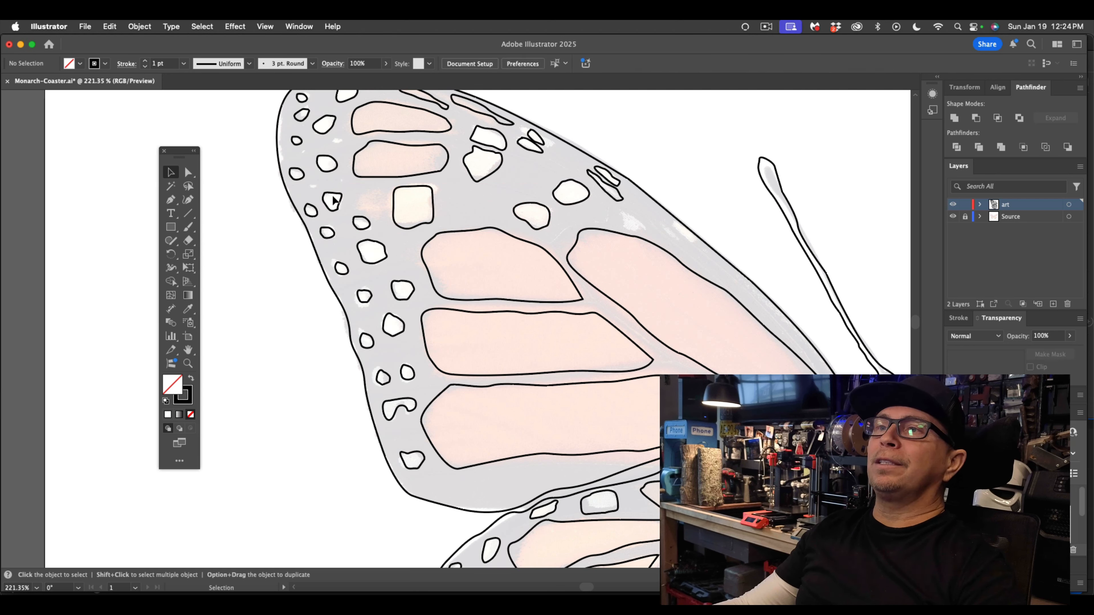
{"action": "left_click_drag", "start_coordinate": [334, 199], "coordinate": [633, 208]}
Step: Duplicate the slanted spot outline from the hindwing's upper edge onto the white spot farther along that edge toward the body
{"action": "scroll", "coordinate": [628, 217], "scroll_direction": "down", "scroll_amount": 5}
{"action": "scroll", "coordinate": [628, 214], "scroll_direction": "right", "scroll_amount": 5}
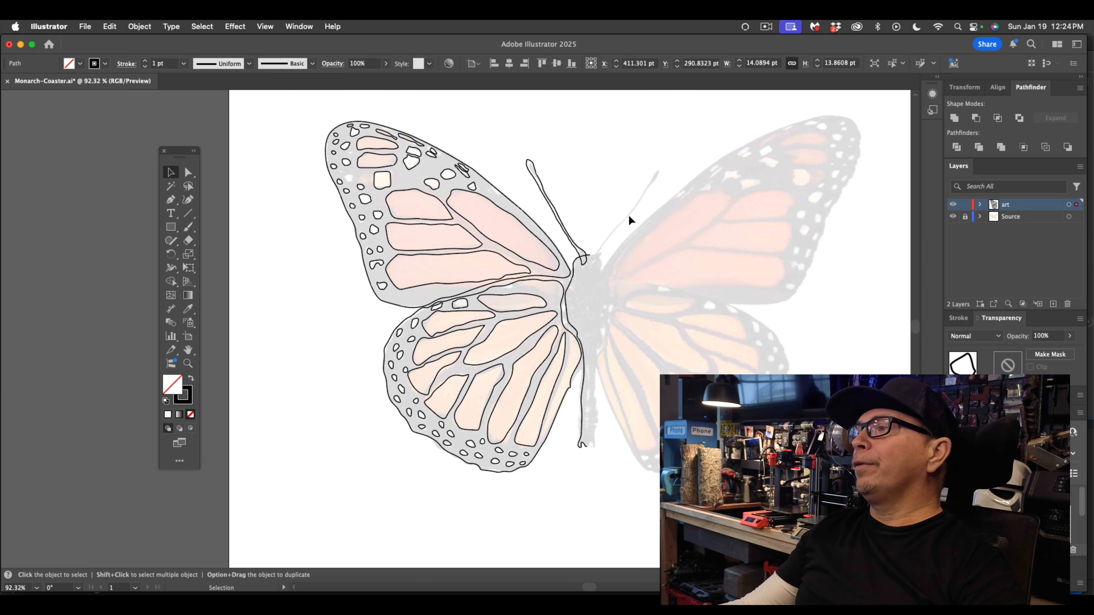
{"action": "scroll", "coordinate": [581, 284], "scroll_direction": "up", "scroll_amount": 3}
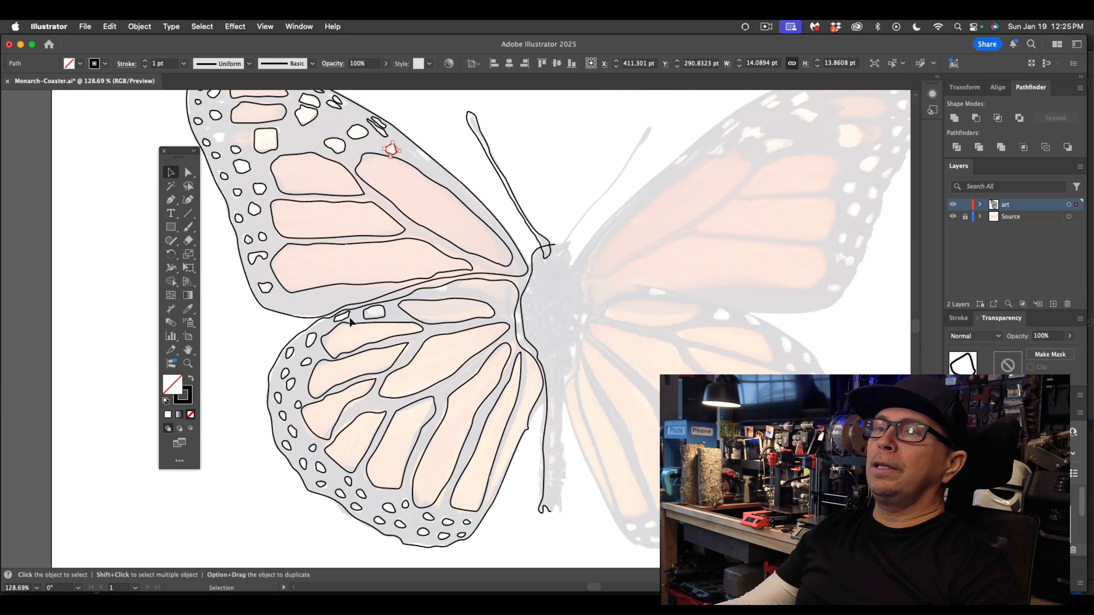
{"action": "left_click_drag", "start_coordinate": [345, 317], "coordinate": [446, 294]}
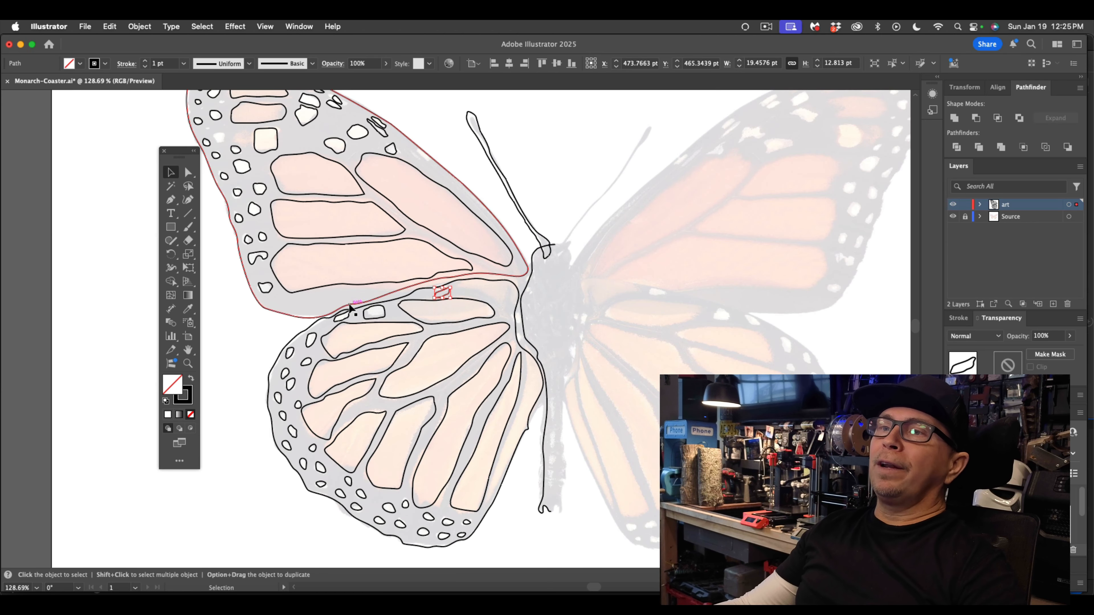
{"action": "scroll", "coordinate": [352, 312], "scroll_direction": "down", "scroll_amount": 2}
Step: Fit two hindwing spot outline copies over the first two white spots along the forewing's lower edge, reshaping them to match
{"action": "scroll", "coordinate": [351, 313], "scroll_direction": "up", "scroll_amount": 6}
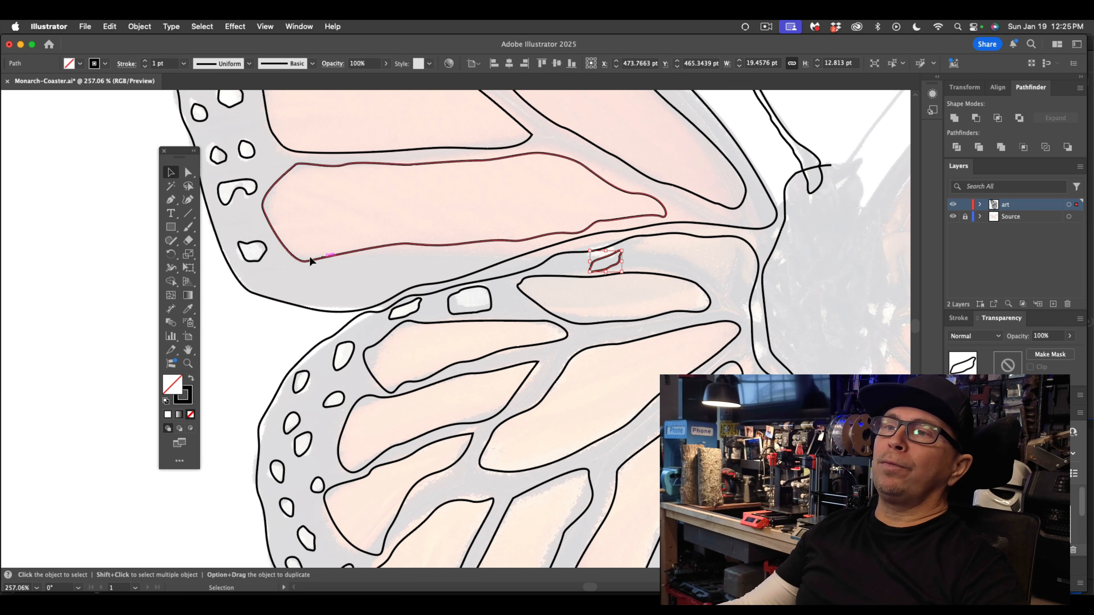
{"action": "left_click_drag", "start_coordinate": [414, 314], "coordinate": [347, 301]}
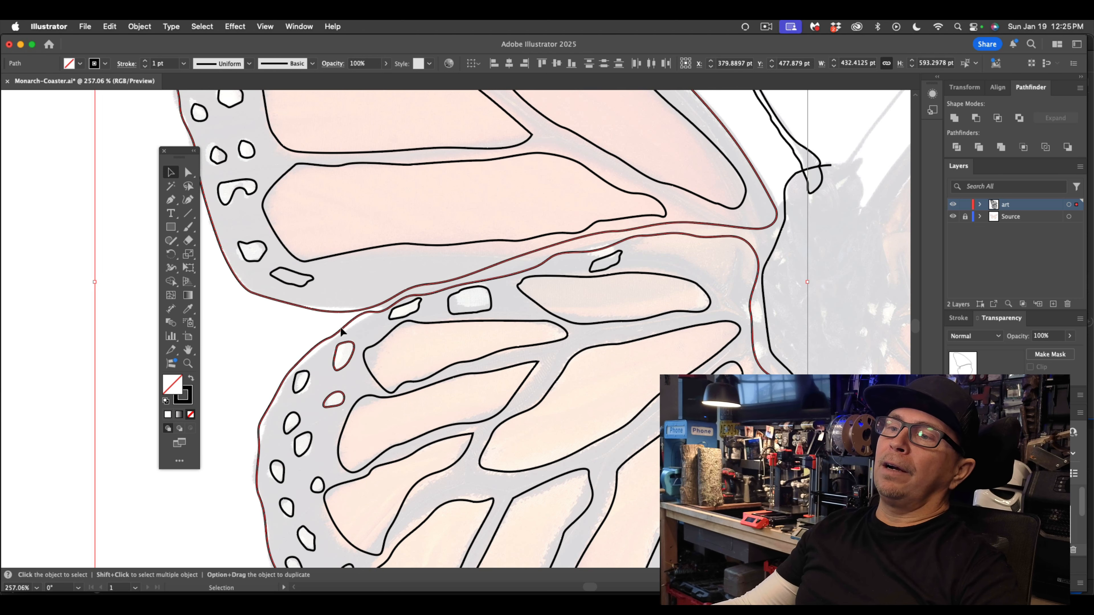
{"action": "left_click", "coordinate": [289, 324]}
{"action": "left_click_drag", "start_coordinate": [337, 395], "coordinate": [346, 289]}
{"action": "left_click", "coordinate": [376, 283]}
{"action": "left_click", "coordinate": [234, 342]}
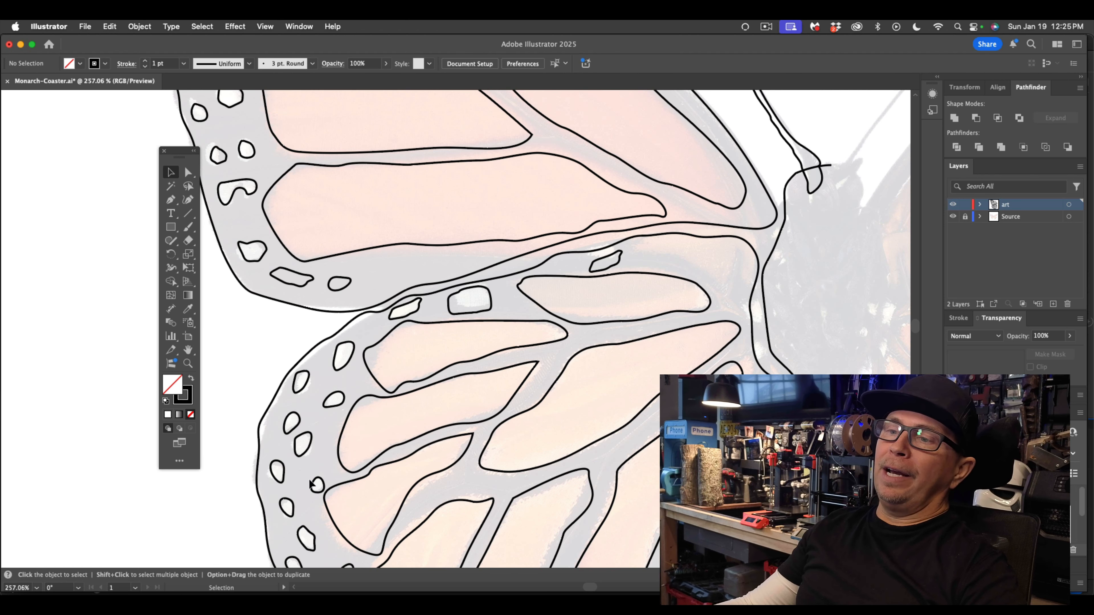
Step: Duplicate a small hindwing spot outline onto the third spot along the forewing's lower edge, rotating and stretching it into a flat oval
{"action": "left_click_drag", "start_coordinate": [318, 479], "coordinate": [381, 279]}
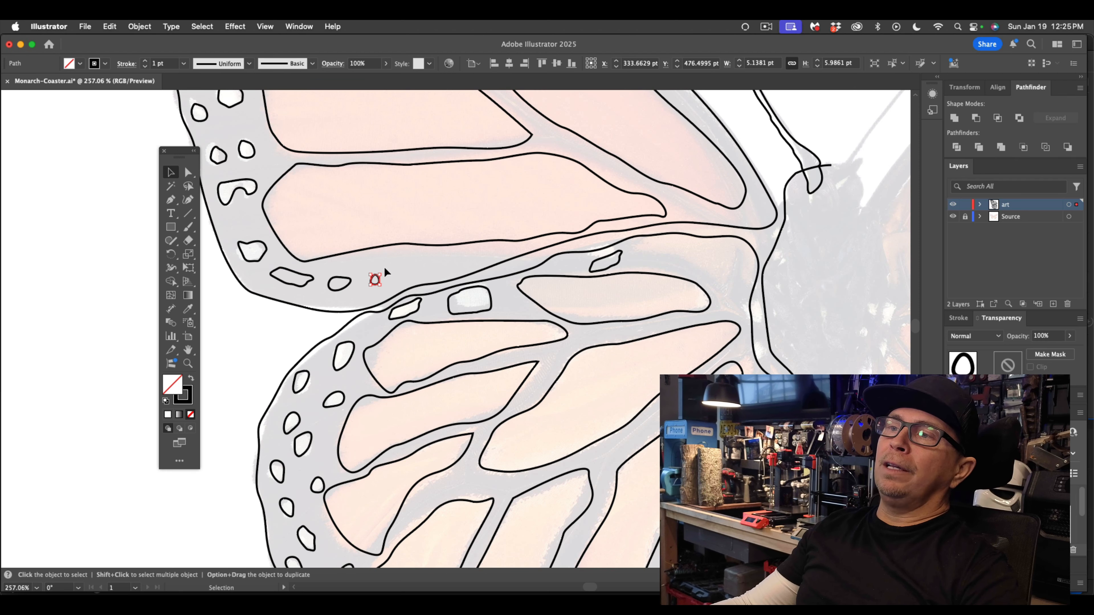
{"action": "scroll", "coordinate": [367, 271], "scroll_direction": "up", "scroll_amount": 3}
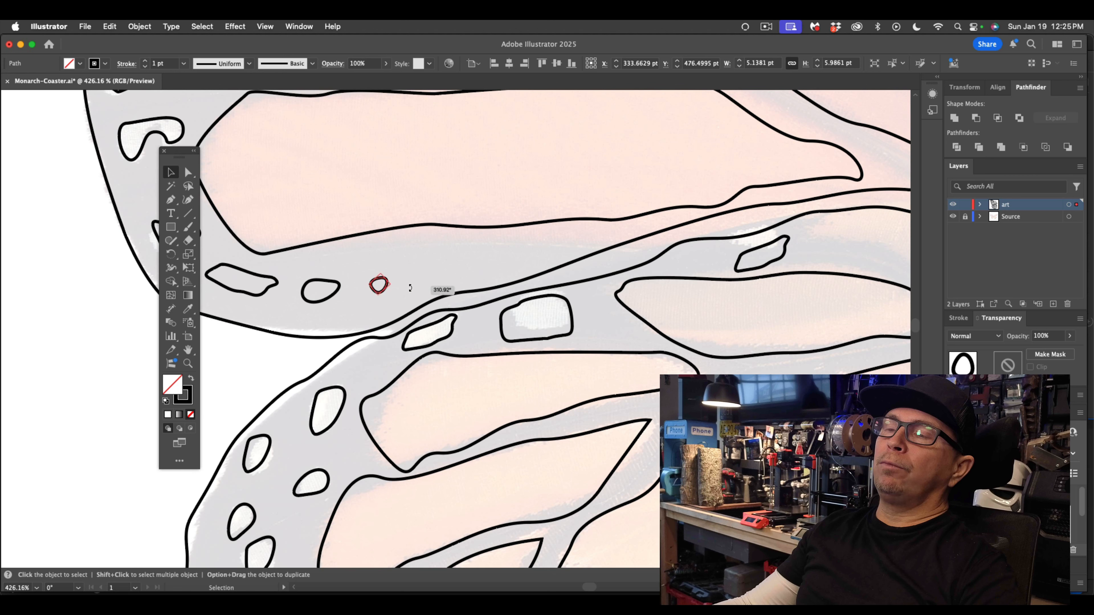
{"action": "mouse_move", "coordinate": [410, 288]}
{"action": "left_mouse_down"}
{"action": "mouse_move", "coordinate": [410, 303]}
{"action": "mouse_move", "coordinate": [409, 278]}
{"action": "left_mouse_up"}
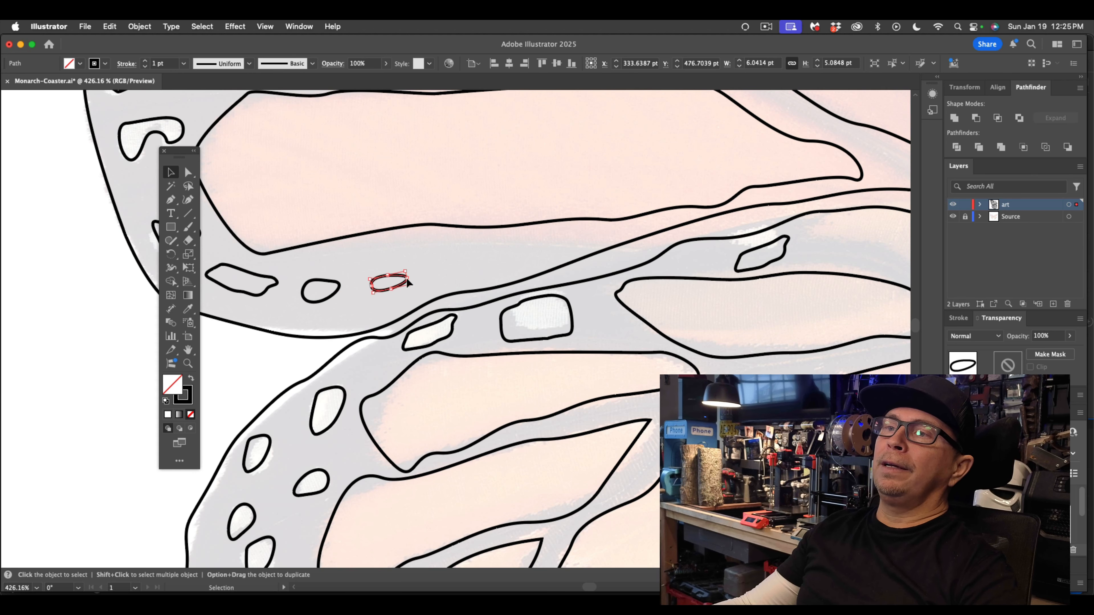
{"action": "left_click", "coordinate": [440, 274]}
Step: Duplicate a larger margin spot outline into the forewing's center, between the square spot and the rounded spots near the leading edge
{"action": "scroll", "coordinate": [440, 273], "scroll_direction": "down", "scroll_amount": 4}
{"action": "scroll", "coordinate": [439, 274], "scroll_direction": "down", "scroll_amount": 4}
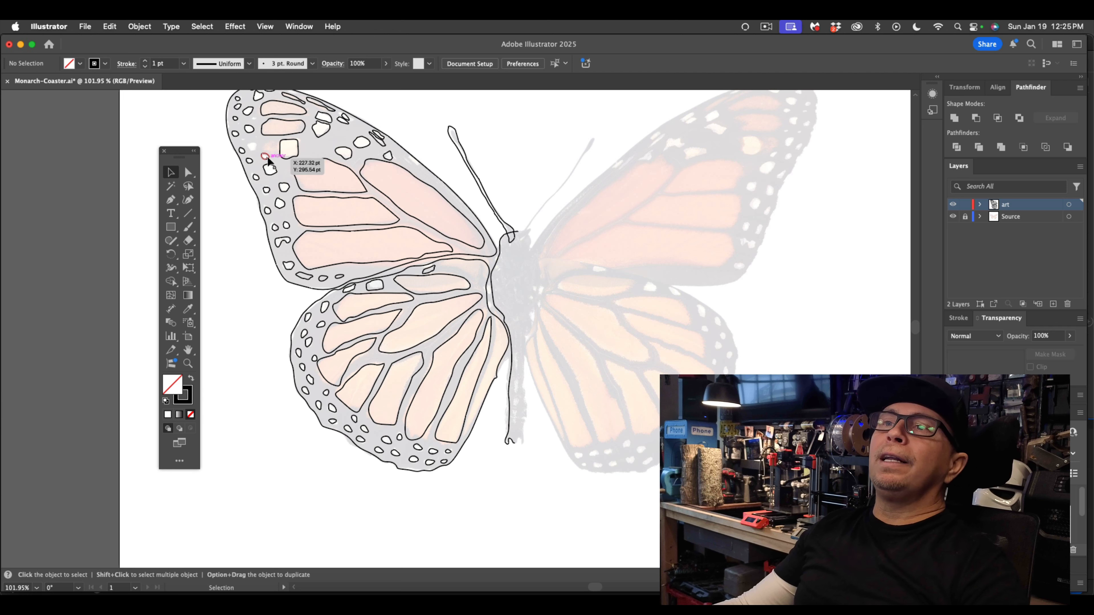
{"action": "left_click", "coordinate": [253, 147]}
{"action": "left_click_drag", "start_coordinate": [272, 172], "coordinate": [320, 151]}
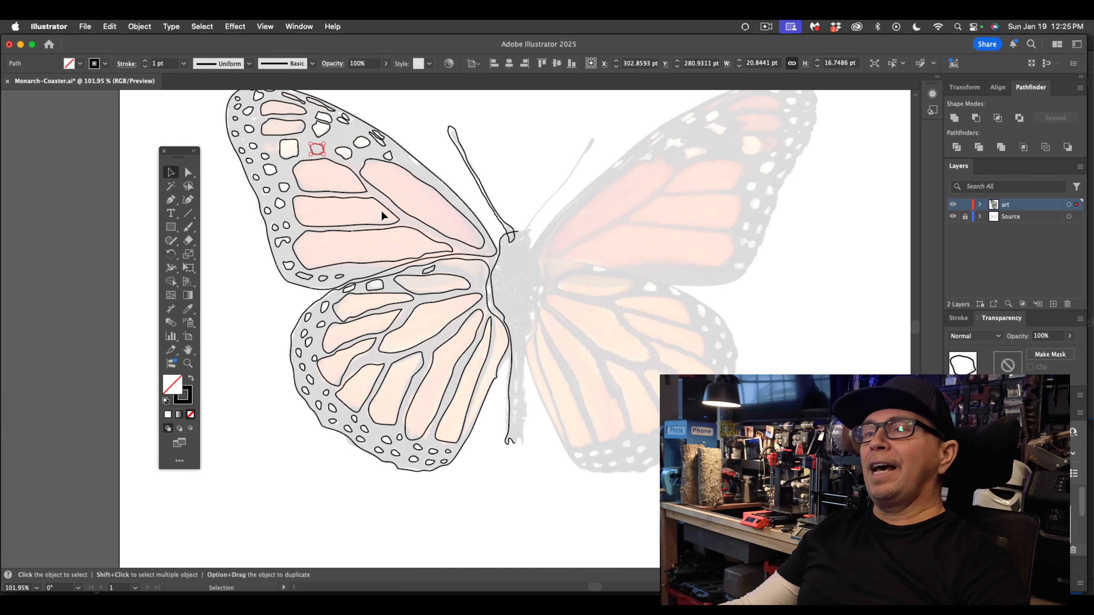
{"action": "scroll", "coordinate": [353, 202], "scroll_direction": "up", "scroll_amount": 1}
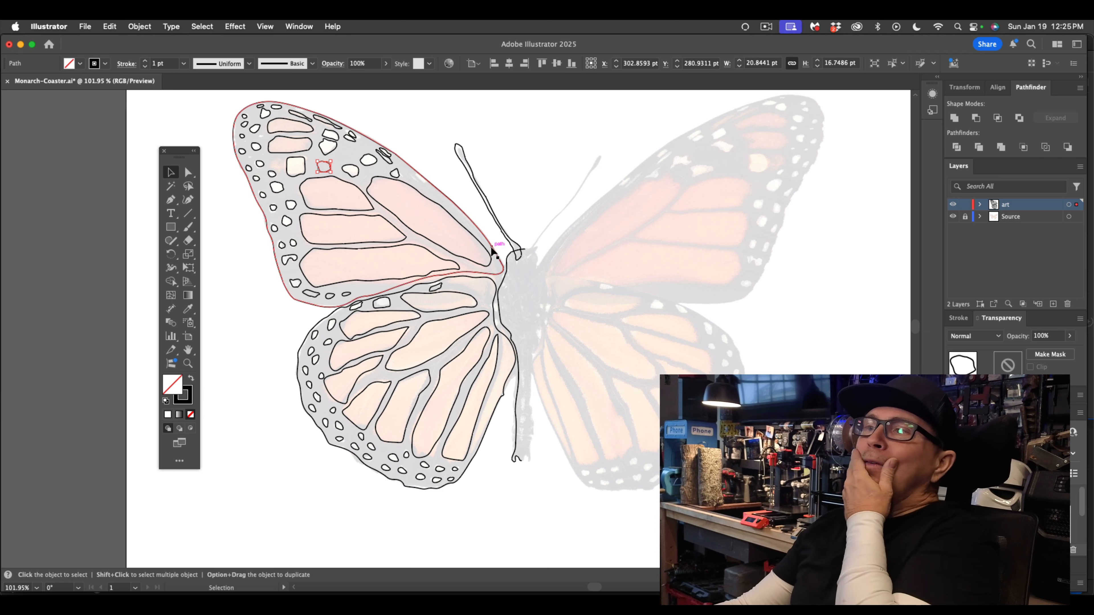
{"action": "left_click", "coordinate": [517, 142]}
{"action": "scroll", "coordinate": [470, 328], "scroll_direction": "up", "scroll_amount": 2}
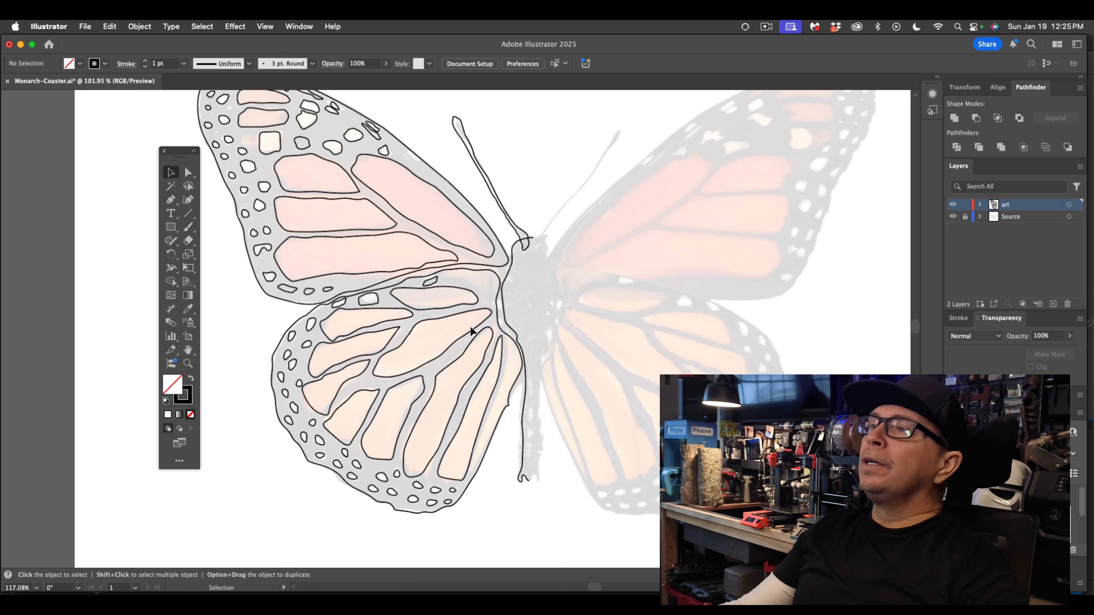
Step: Save the traced butterfly artwork
{"action": "scroll", "coordinate": [470, 330], "scroll_direction": "down", "scroll_amount": 4}
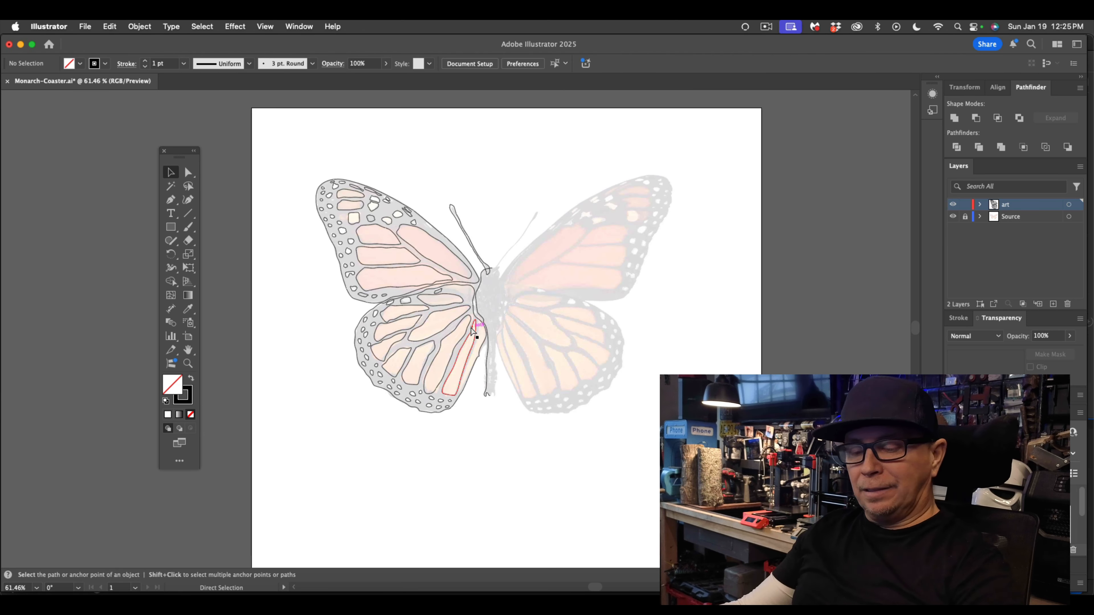
{"action": "key", "text": "super+s"}
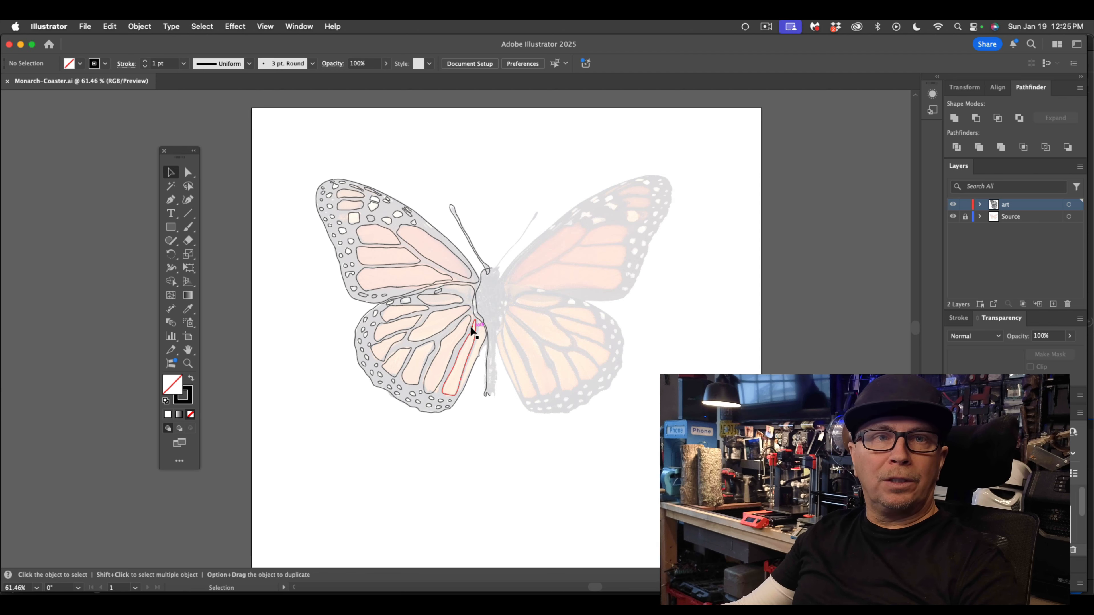
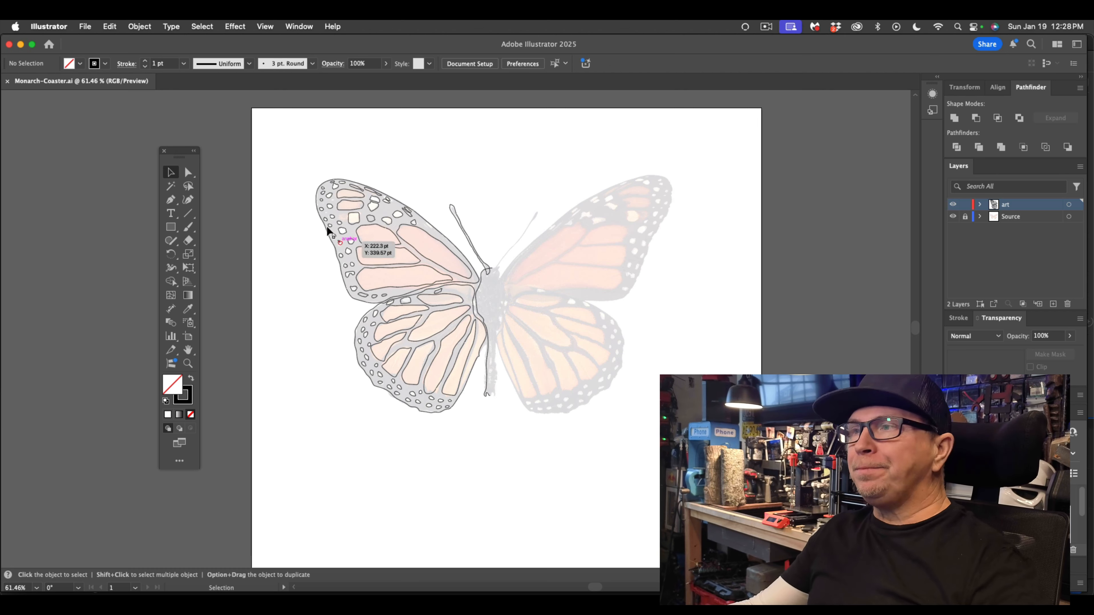
Step: Try grouping all the traced outlines of the butterfly's left half into one object
{"action": "left_click_drag", "start_coordinate": [292, 152], "coordinate": [509, 433]}
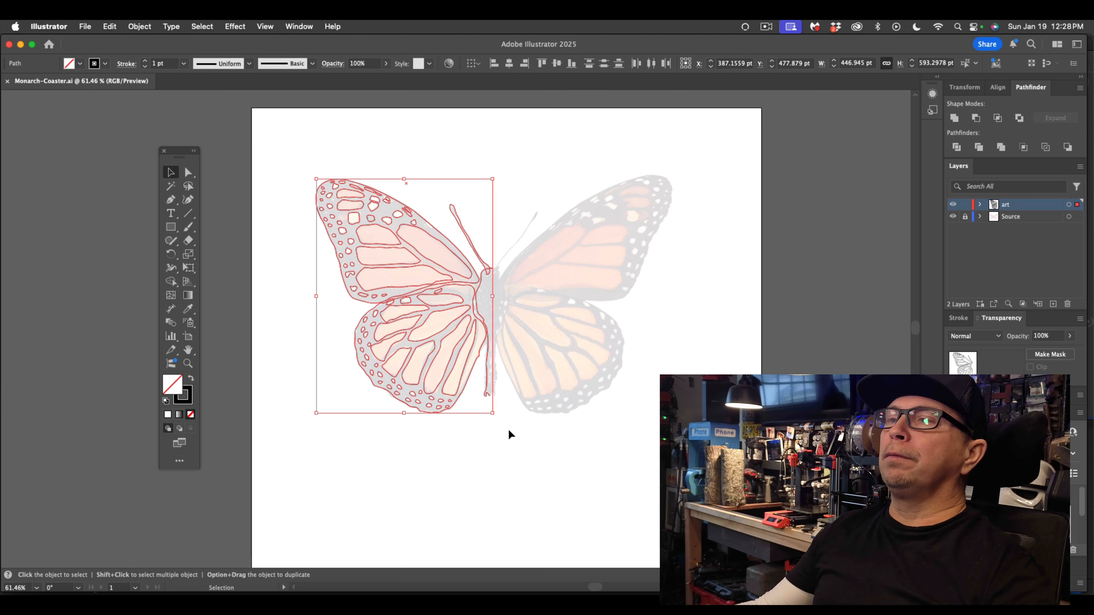
{"action": "left_click", "coordinate": [132, 25]}
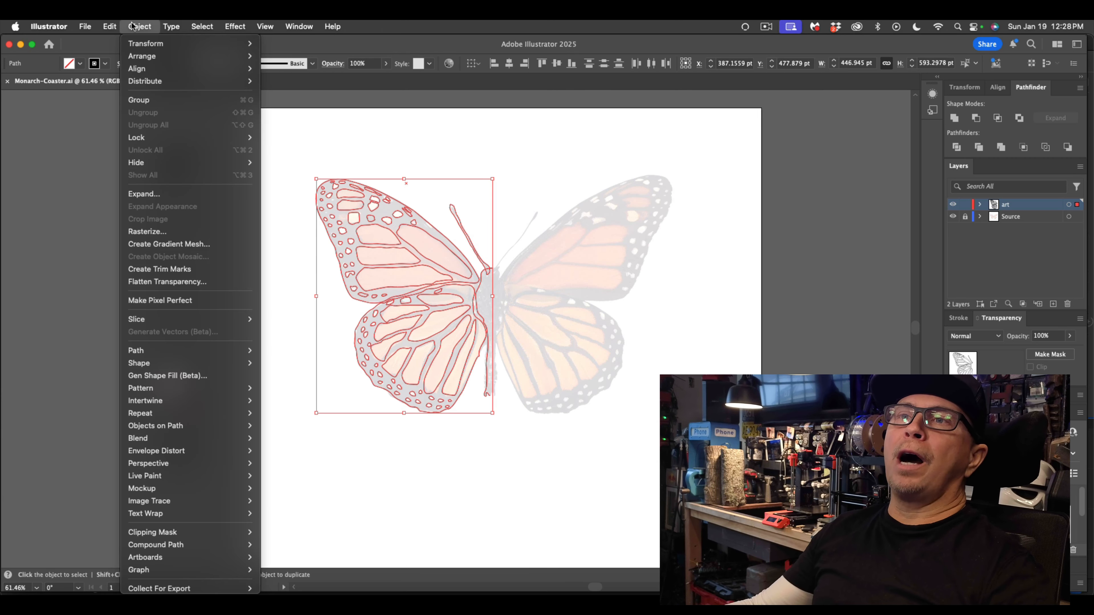
{"action": "left_click", "coordinate": [173, 101]}
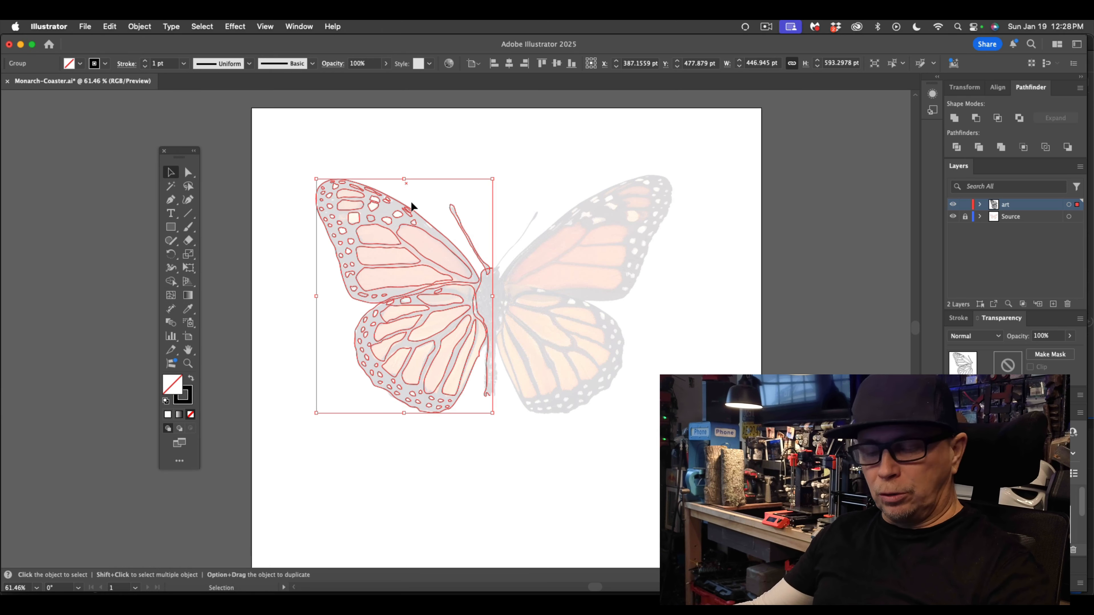
{"action": "key", "text": "a"}
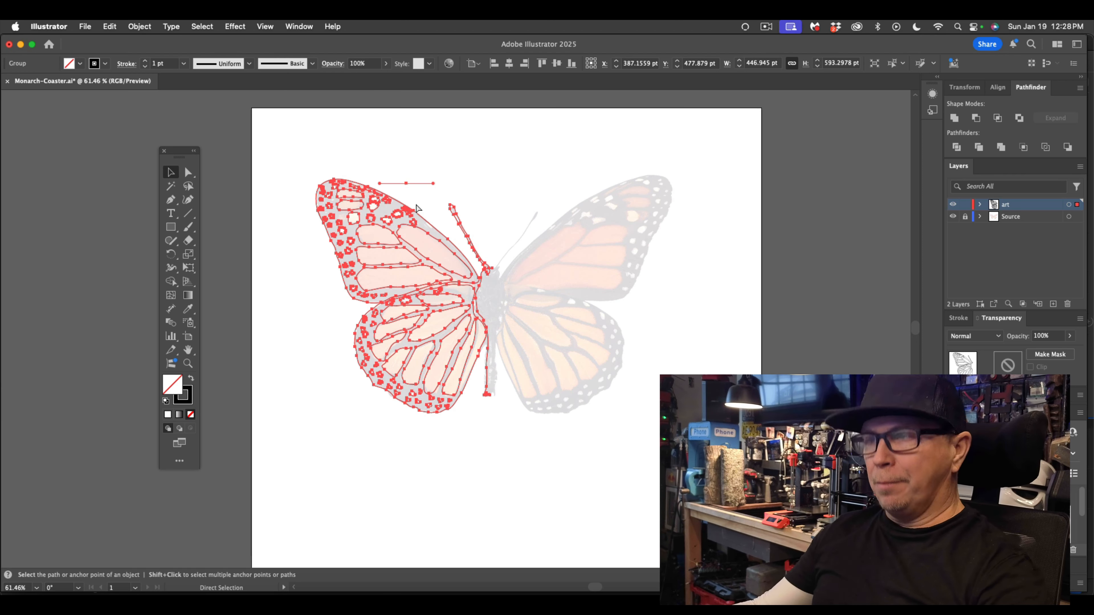
{"action": "key", "text": "v"}
Step: Undo the grouping of the traced left-half outlines
{"action": "mouse_move", "coordinate": [426, 215]}
{"action": "left_mouse_down"}
{"action": "mouse_move", "coordinate": [372, 212]}
{"action": "mouse_move", "coordinate": [389, 245]}
{"action": "mouse_move", "coordinate": [419, 214]}
{"action": "left_mouse_up"}
{"action": "key", "text": "a"}
{"action": "key", "text": "super+z"}
{"action": "key", "text": "v"}
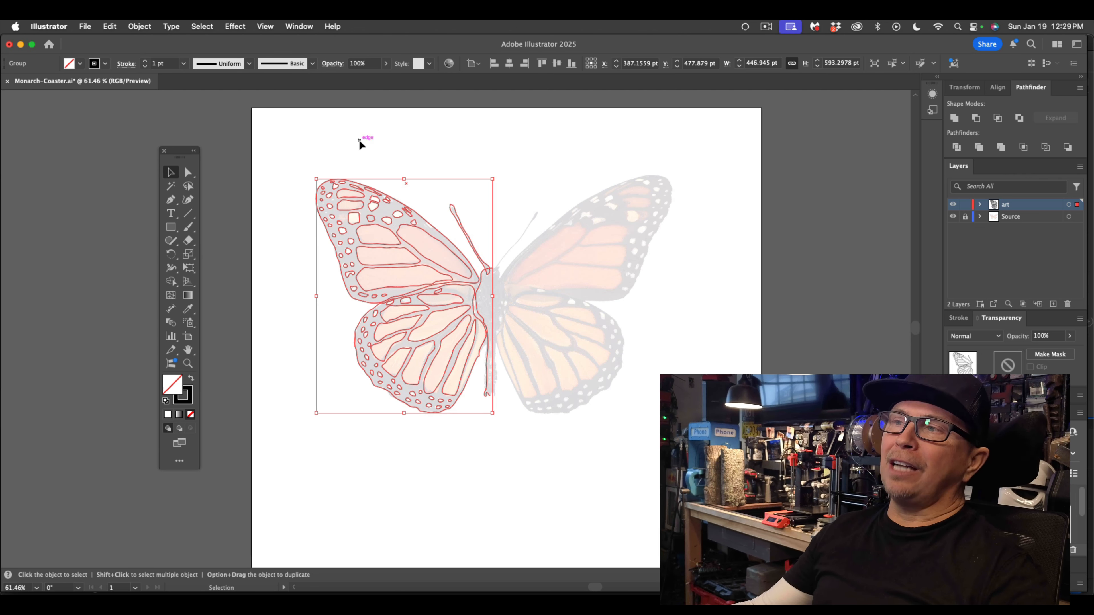
{"action": "key", "text": "super+z"}
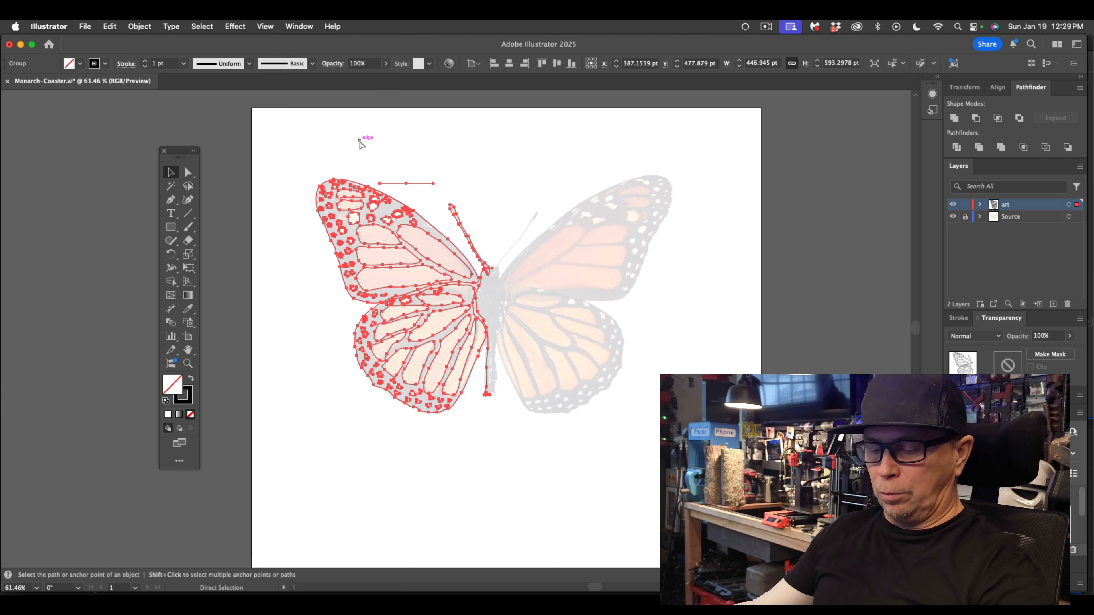
{"action": "key", "text": "super+z"}
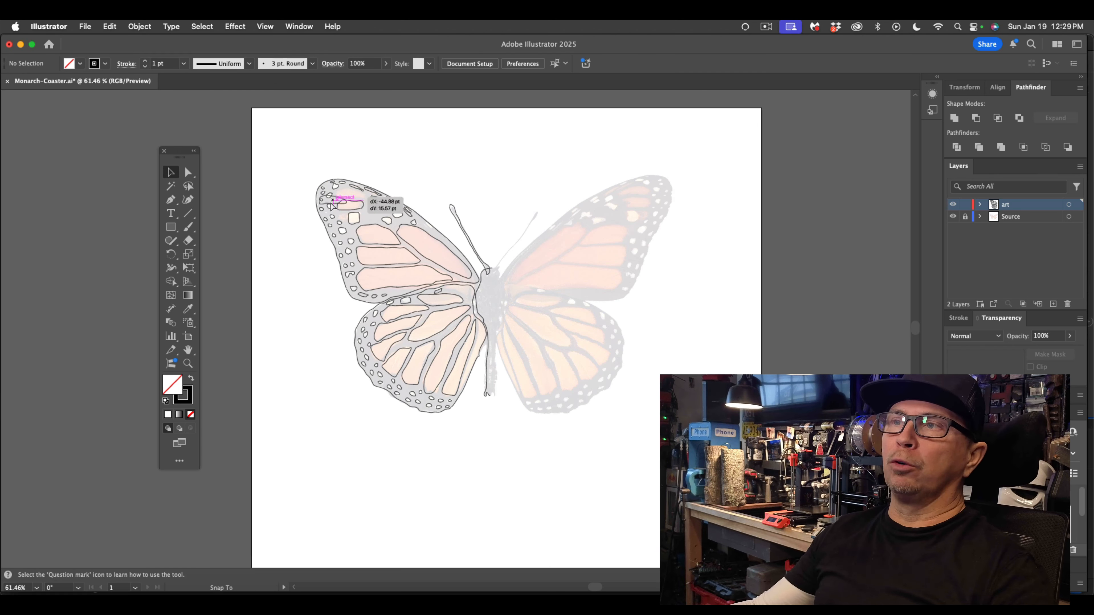
Step: Select every traced outline of the butterfly's left half, group them, and select the resulting group
{"action": "left_click", "coordinate": [352, 194]}
{"action": "left_click_drag", "start_coordinate": [301, 147], "coordinate": [520, 473]}
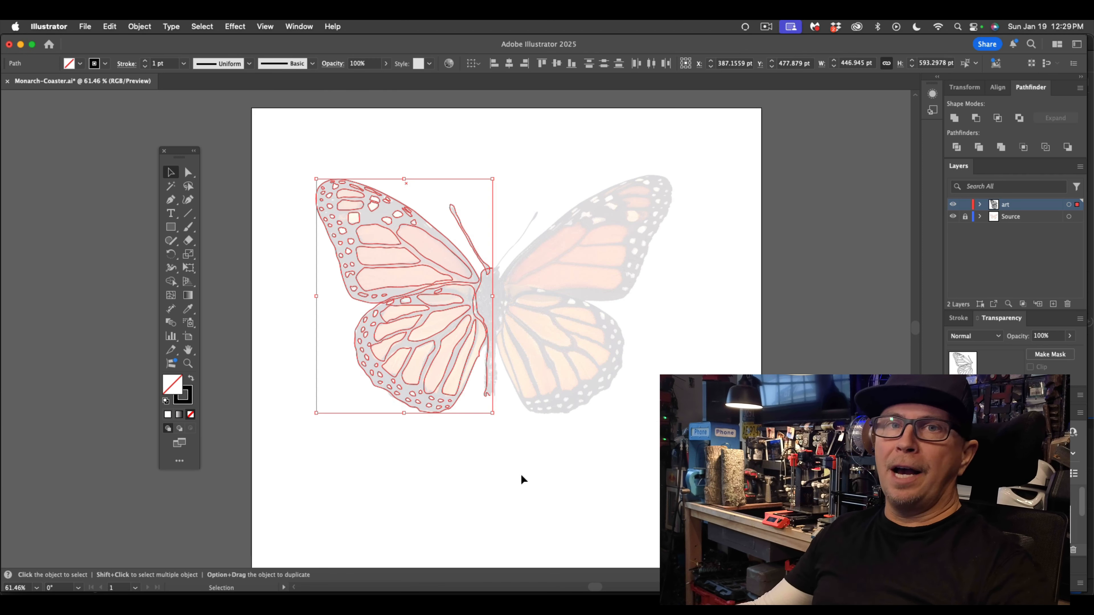
{"action": "key", "text": "a"}
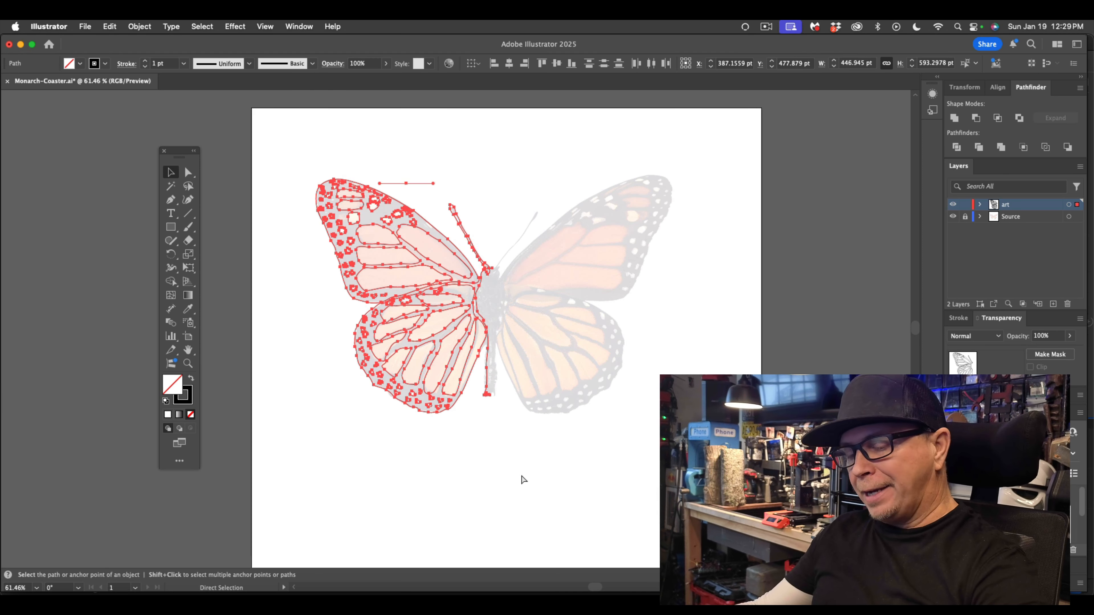
{"action": "key", "text": "v"}
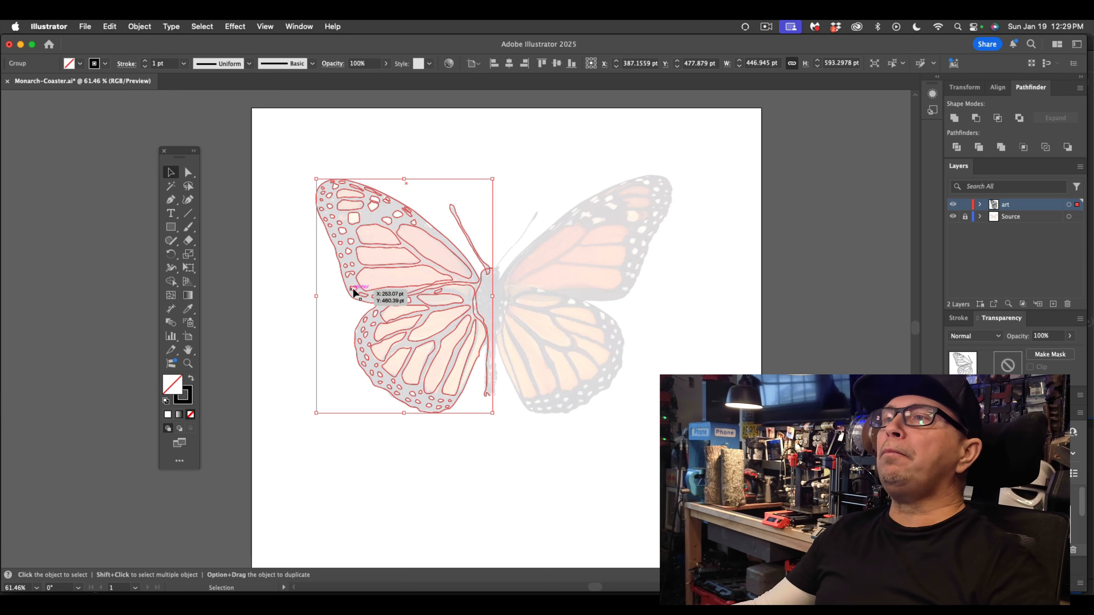
{"action": "left_click", "coordinate": [366, 153]}
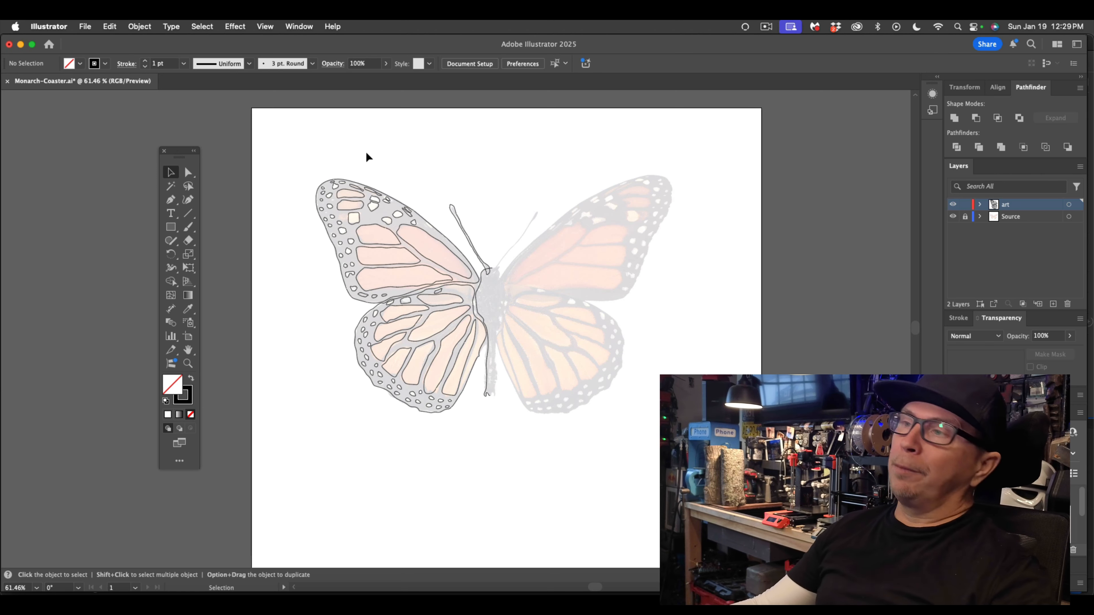
{"action": "mouse_move", "coordinate": [388, 194]}
{"action": "left_mouse_down"}
{"action": "mouse_move", "coordinate": [350, 190]}
{"action": "mouse_move", "coordinate": [364, 229]}
{"action": "mouse_move", "coordinate": [374, 207]}
{"action": "left_mouse_up"}
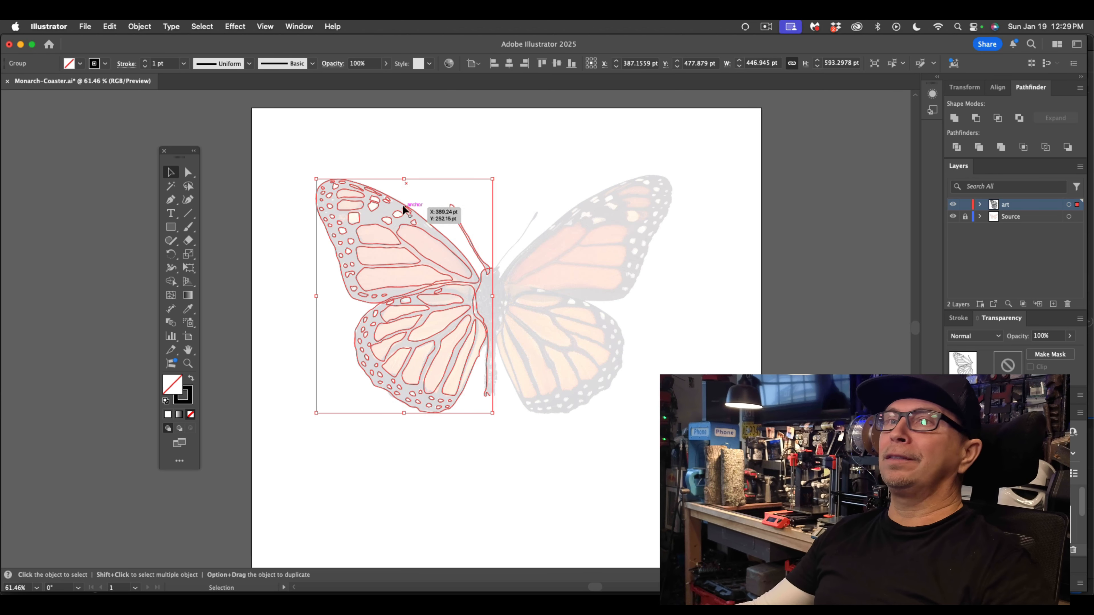
Step: Activate the Reflect tool for the grouped left-half outlines
{"action": "left_click", "coordinate": [170, 255]}
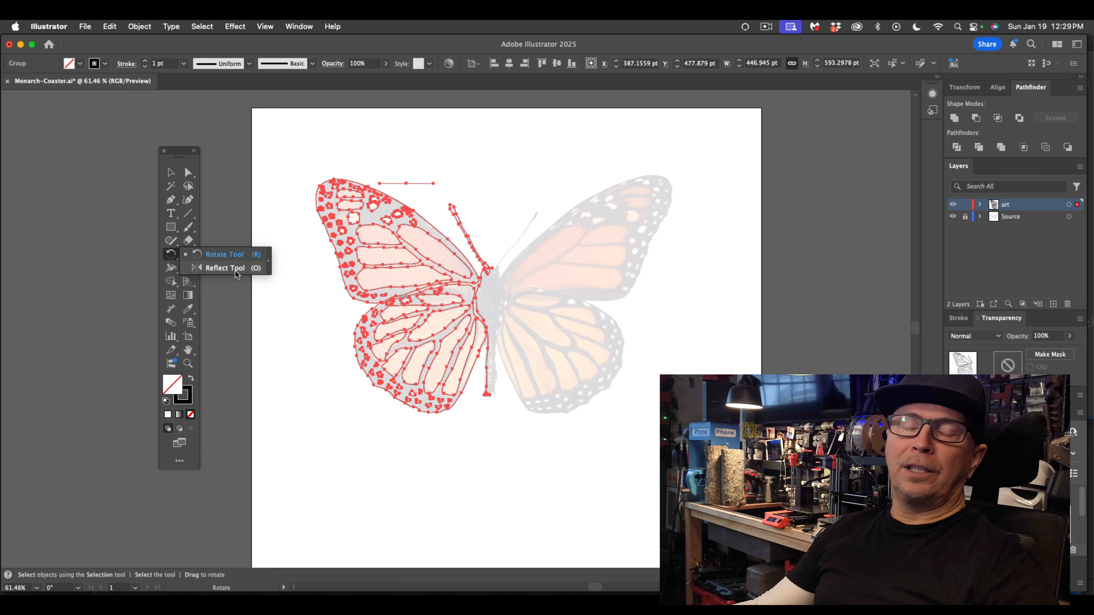
{"action": "left_click", "coordinate": [171, 254]}
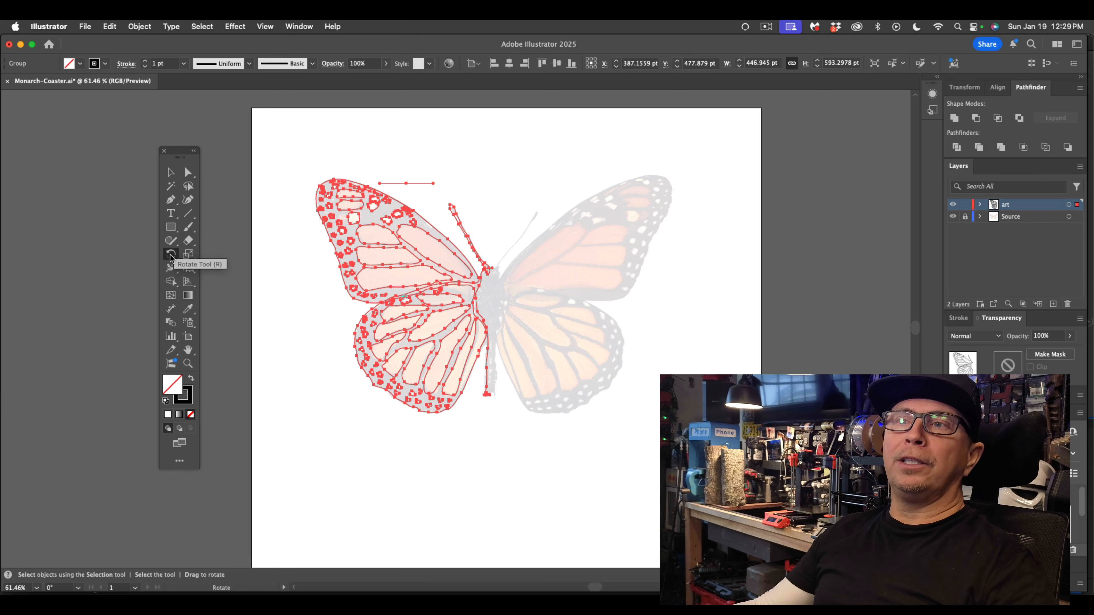
{"action": "left_click", "coordinate": [171, 257]}
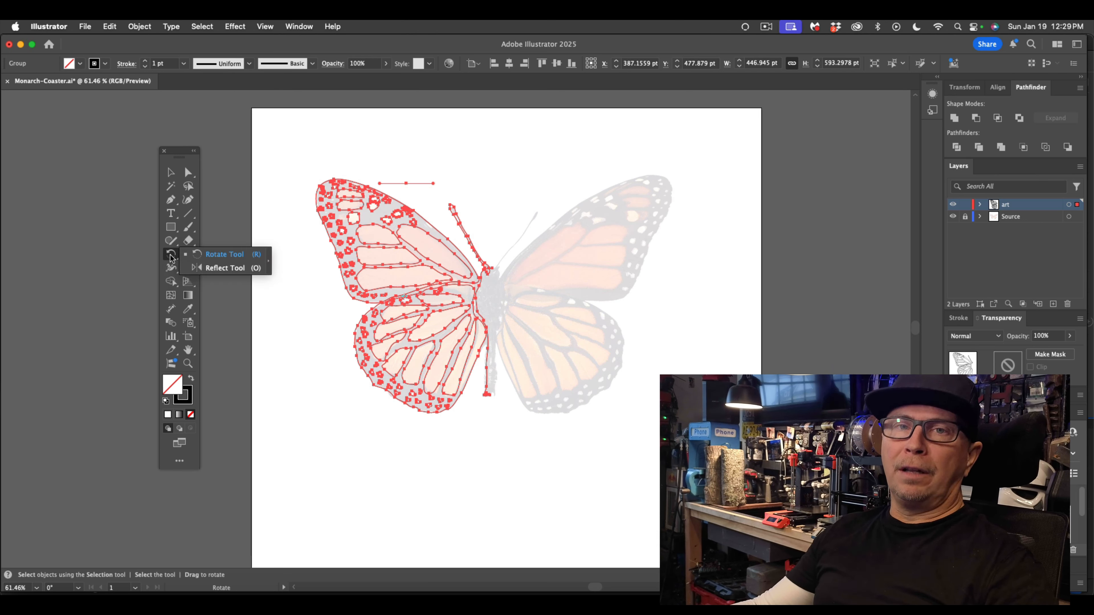
{"action": "left_click", "coordinate": [218, 269]}
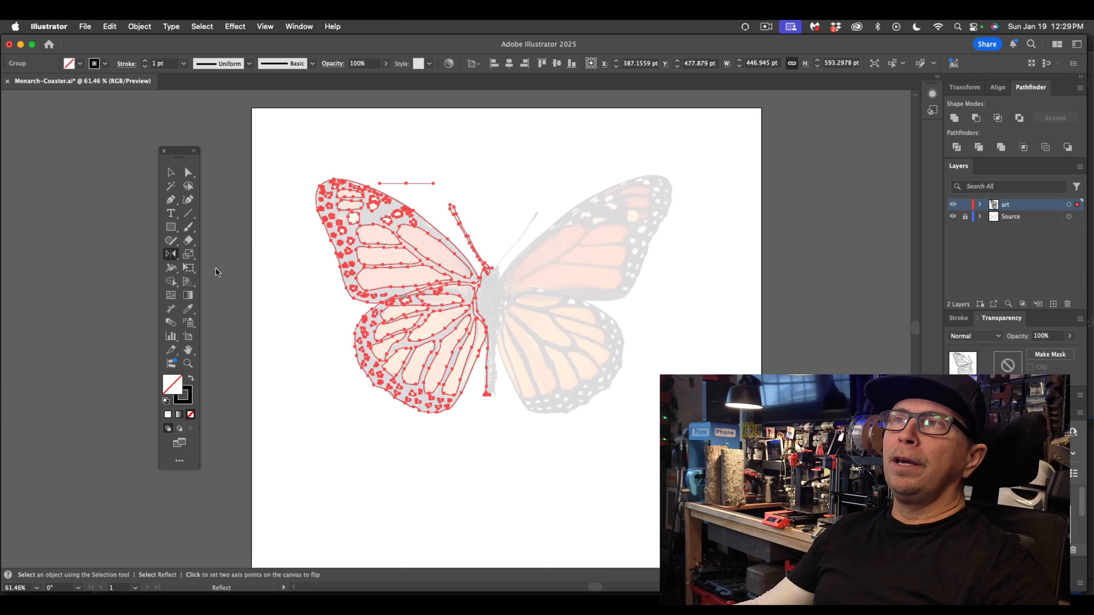
Step: Search the application help for "reflect" to locate the Reflect transform command, and dismiss the search
{"action": "left_click", "coordinate": [333, 27]}
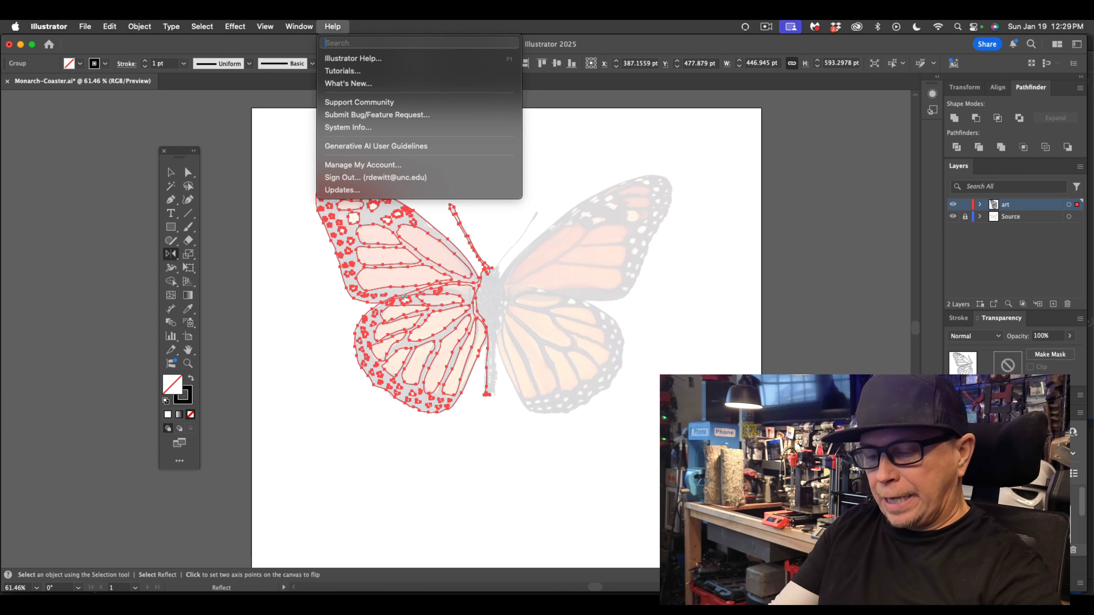
{"action": "type", "text": "reflect"}
{"action": "mouse_move", "coordinate": [371, 76]}
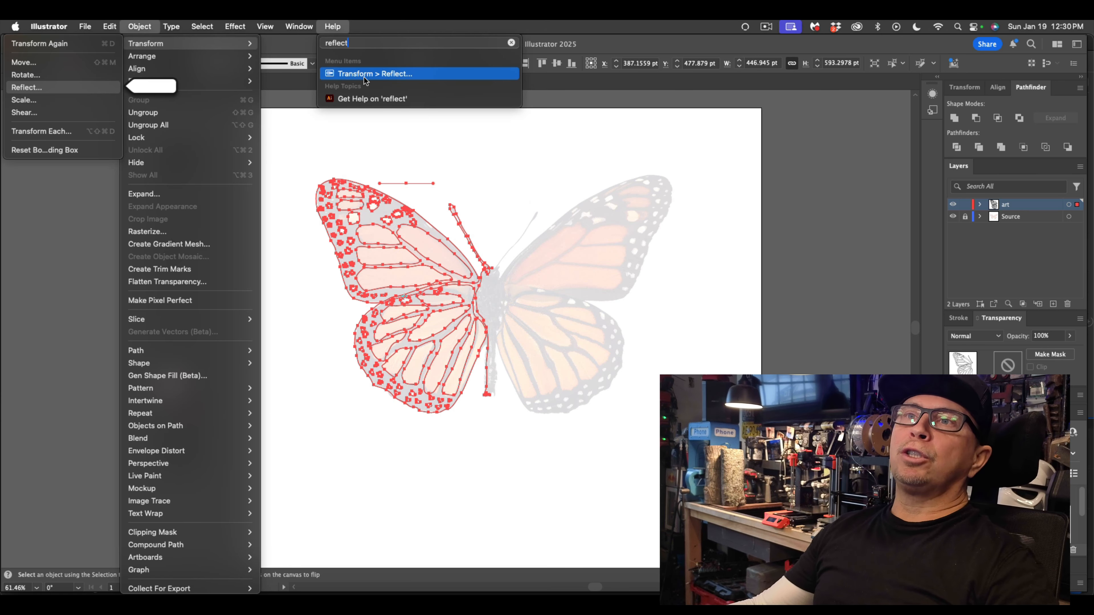
{"action": "left_click", "coordinate": [329, 142]}
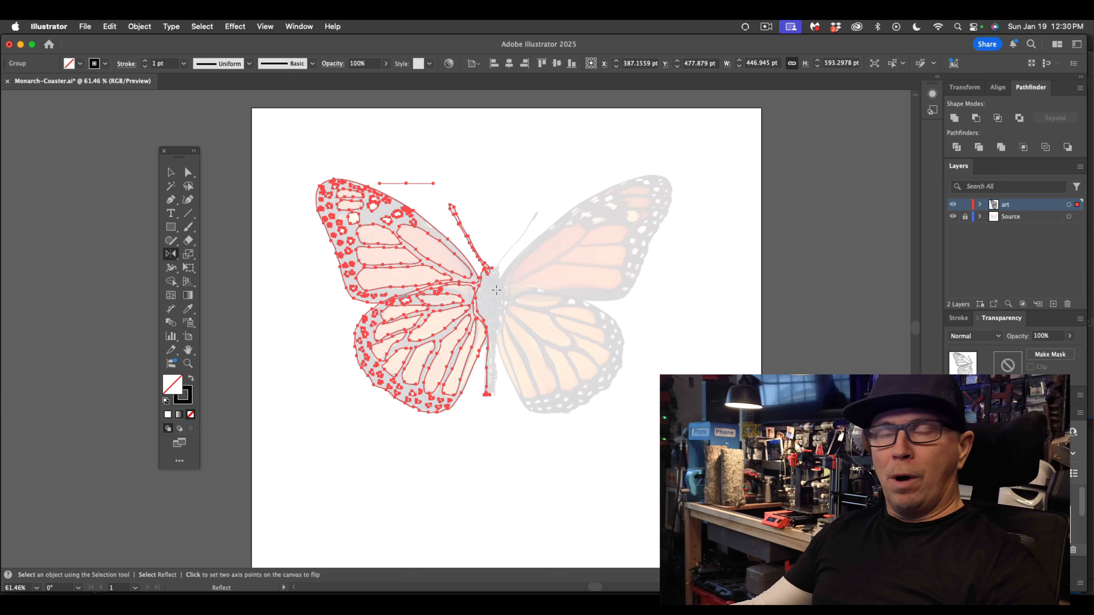
Step: Try reflecting a copy of the grouped half across a vertical axis through the body, and undo it
{"action": "scroll", "coordinate": [497, 290], "scroll_direction": "up", "scroll_amount": 5}
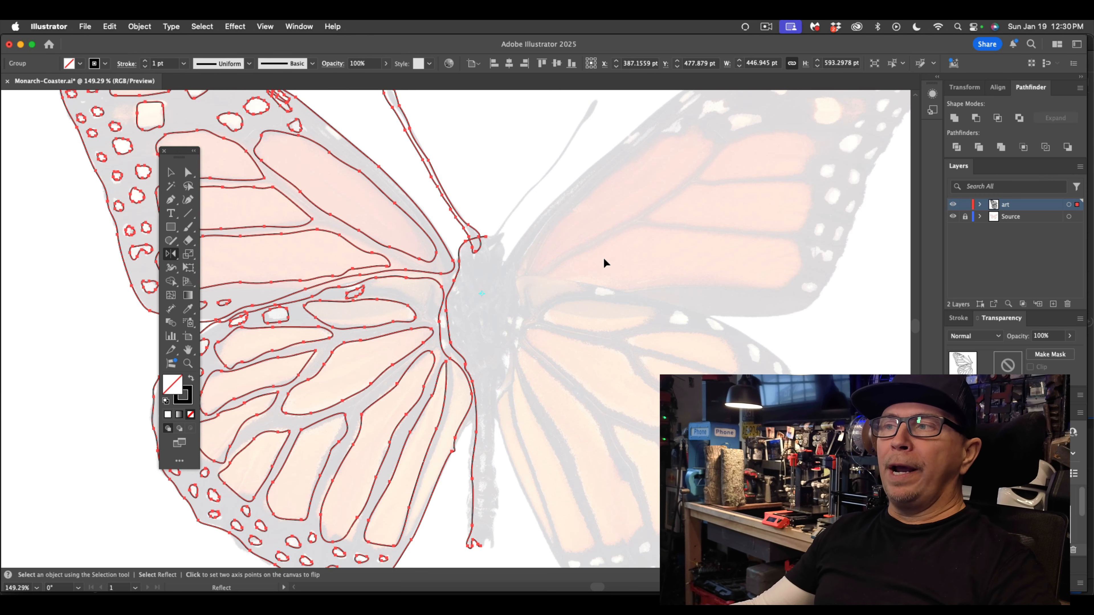
{"action": "left_click_drag", "start_coordinate": [604, 263], "coordinate": [352, 250]}
{"action": "key", "text": "shift"}
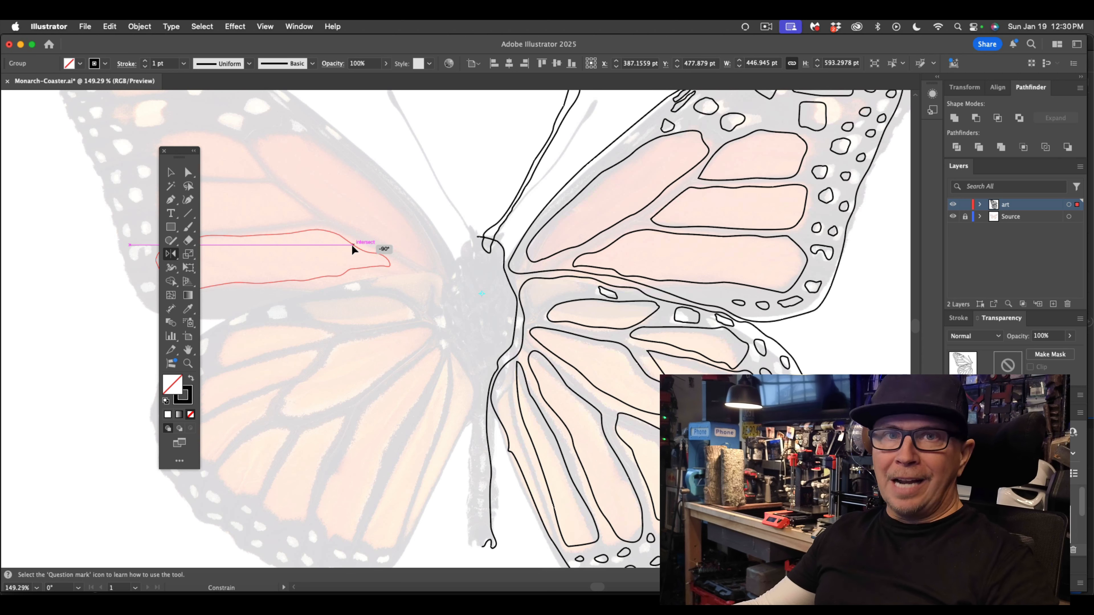
{"action": "key", "text": "alt"}
{"action": "left_click_drag", "start_coordinate": [353, 249], "coordinate": [352, 245]}
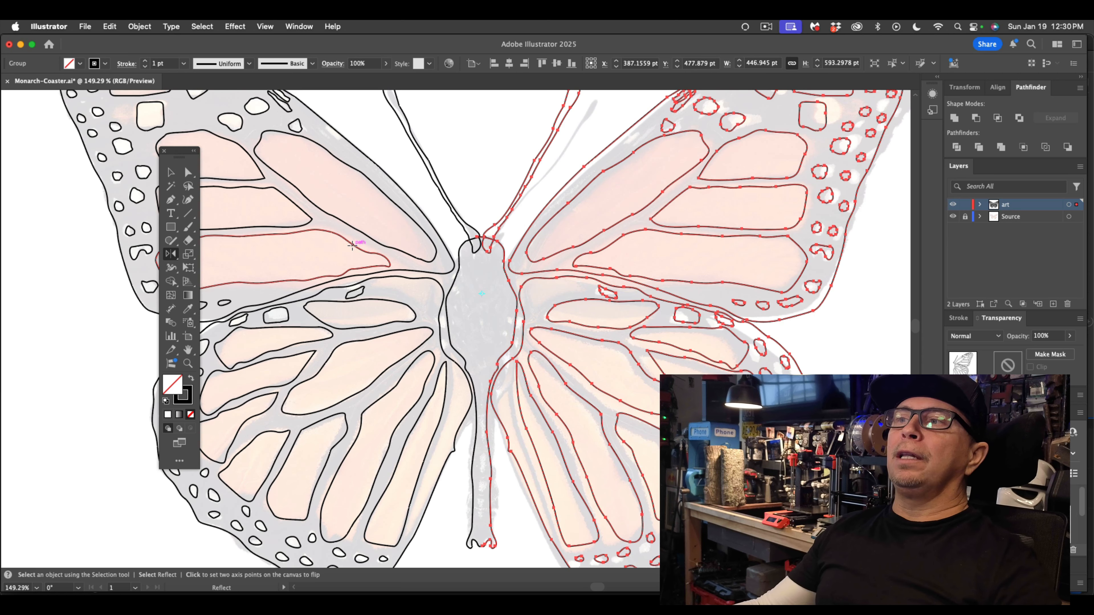
{"action": "key", "text": "super+z"}
{"action": "key", "text": "v"}
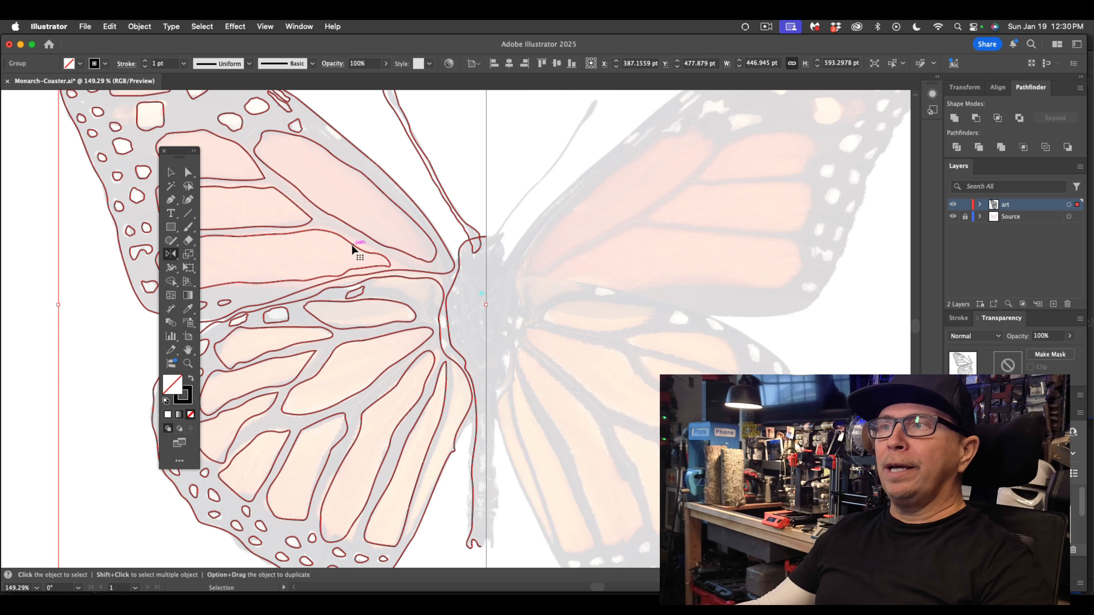
Step: Reactivate the Reflect tool, try a freehand flip of the group about the body's center, and undo the flip
{"action": "key", "text": "o"}
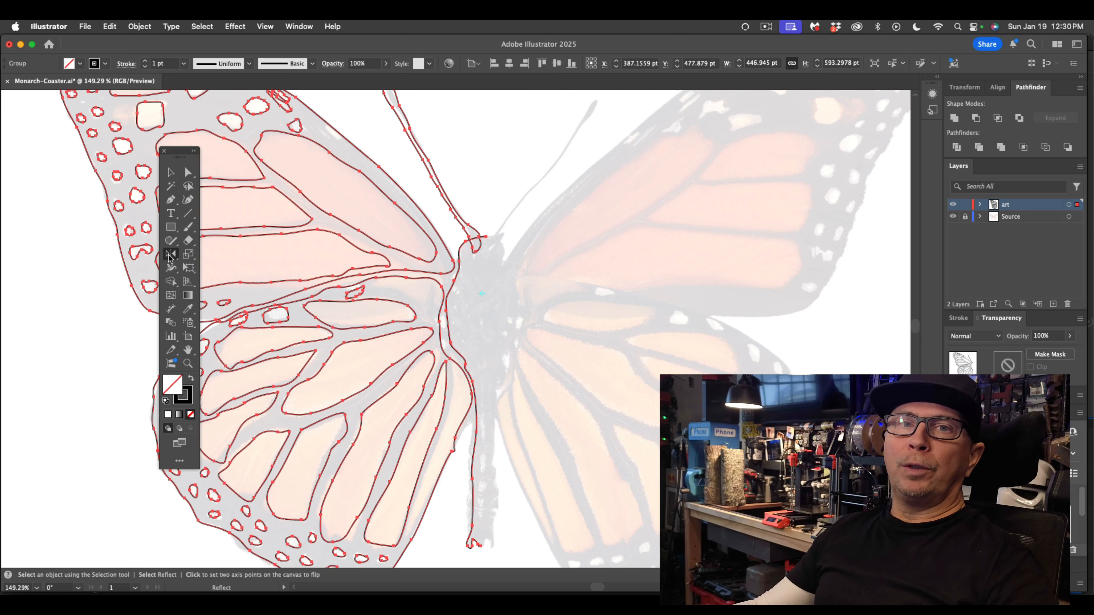
{"action": "left_click_drag", "start_coordinate": [170, 258], "coordinate": [214, 259]}
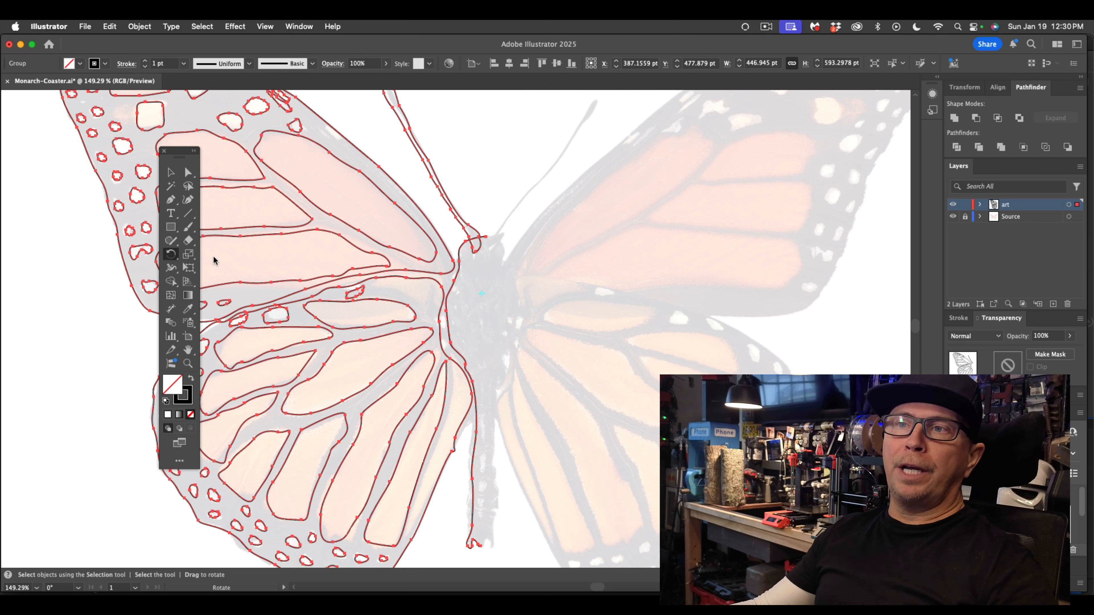
{"action": "left_click", "coordinate": [173, 257]}
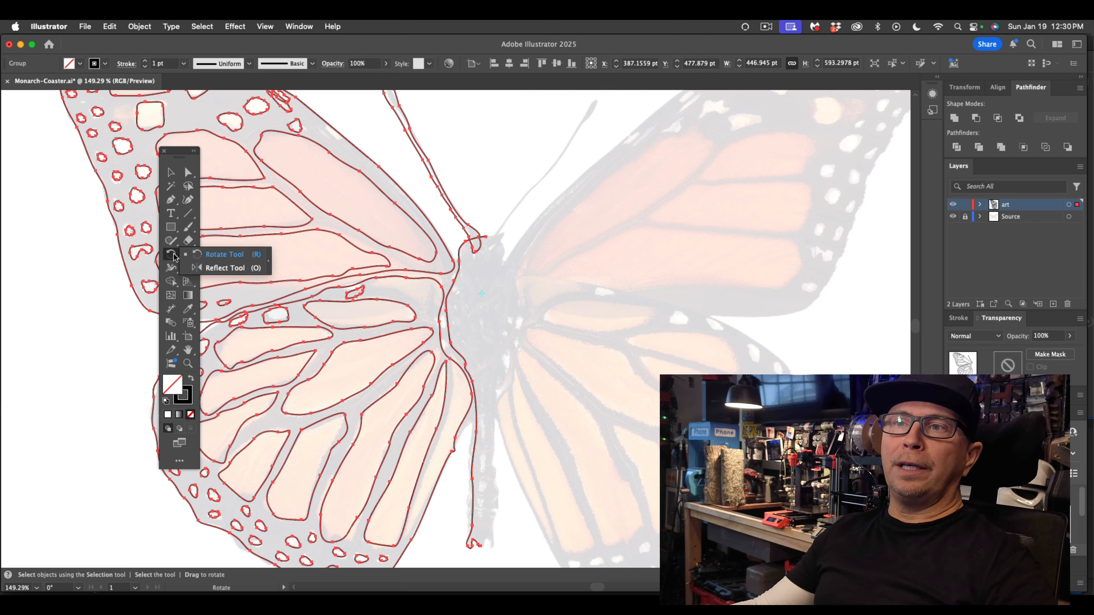
{"action": "left_click", "coordinate": [220, 269]}
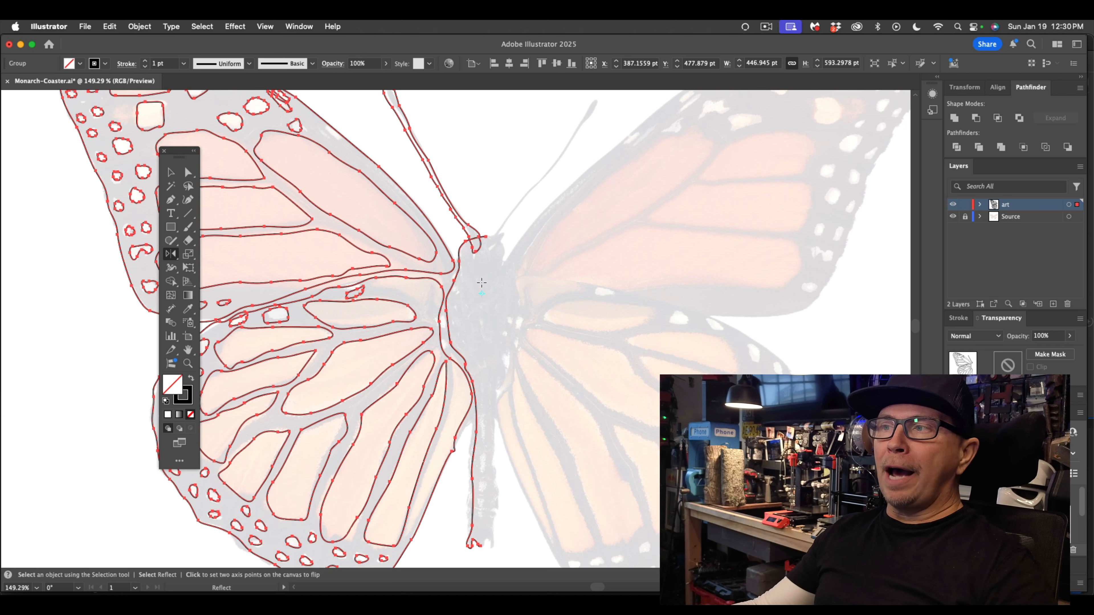
{"action": "left_click_drag", "start_coordinate": [484, 282], "coordinate": [481, 284]}
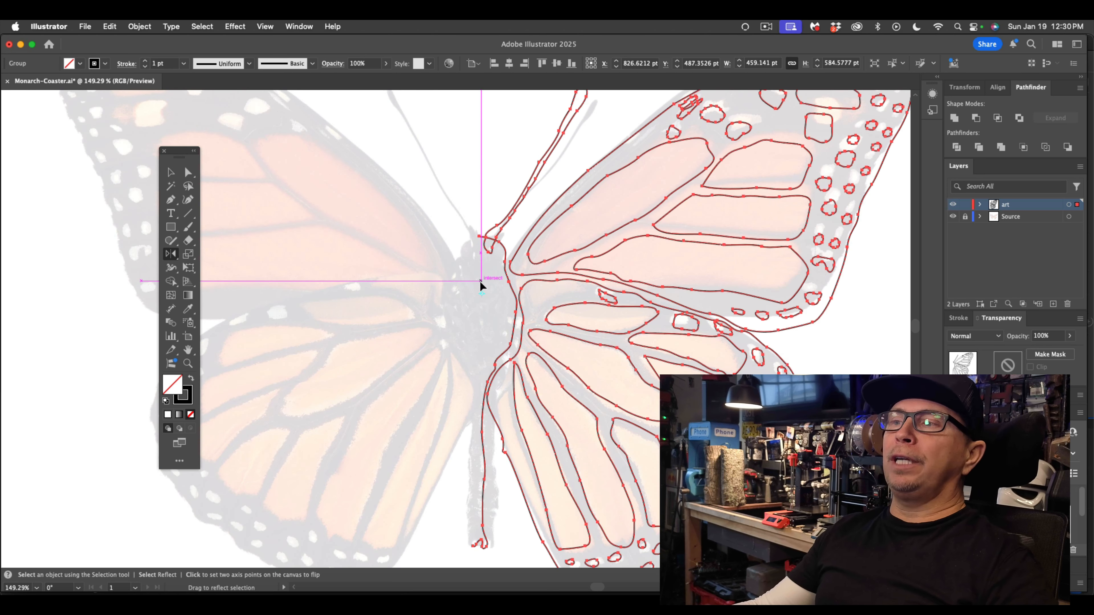
{"action": "key", "text": "super+z"}
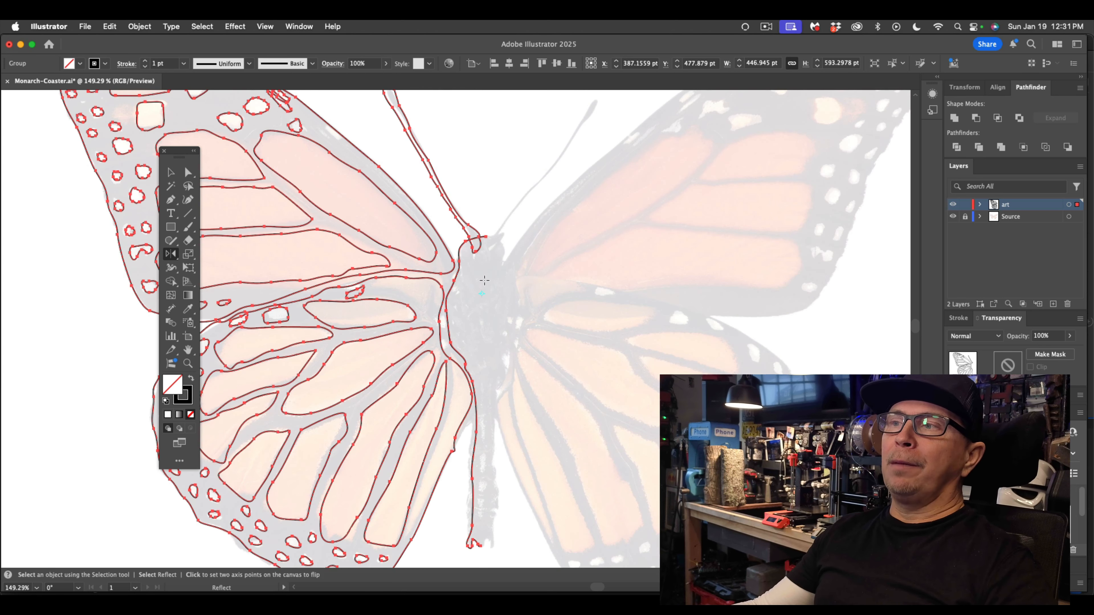
Step: Reflect a copy of the grouped left half across the body's vertical centerline to form the right half, and deselect it
{"action": "left_click_drag", "start_coordinate": [480, 282], "coordinate": [481, 250]}
{"action": "scroll", "coordinate": [481, 250], "scroll_direction": "down", "scroll_amount": 5}
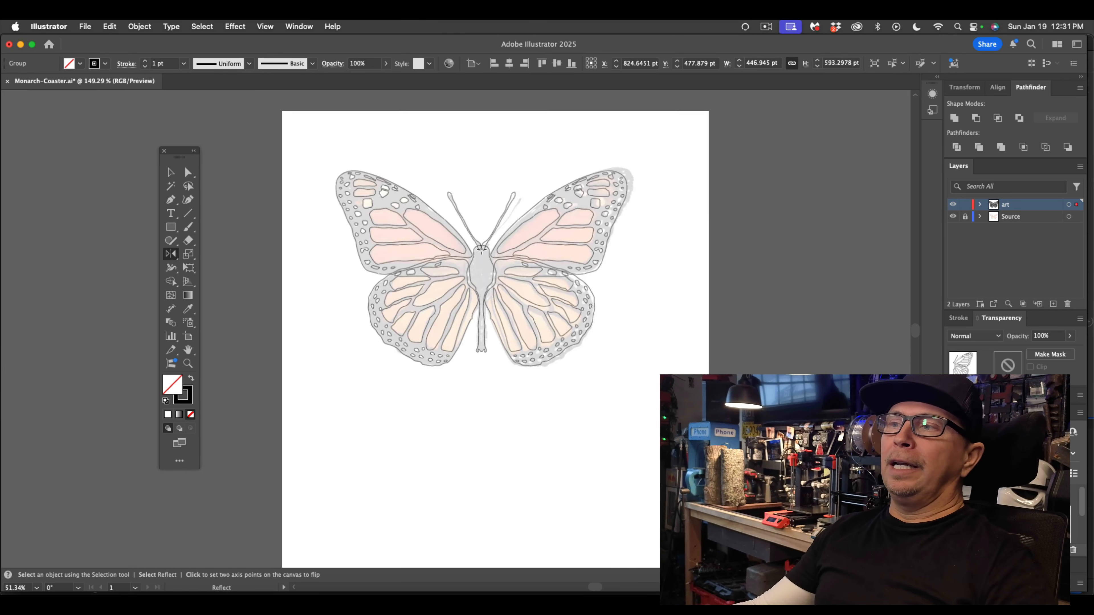
{"action": "scroll", "coordinate": [482, 250], "scroll_direction": "up", "scroll_amount": 2}
{"action": "left_click", "coordinate": [170, 173]}
{"action": "left_click", "coordinate": [352, 180]}
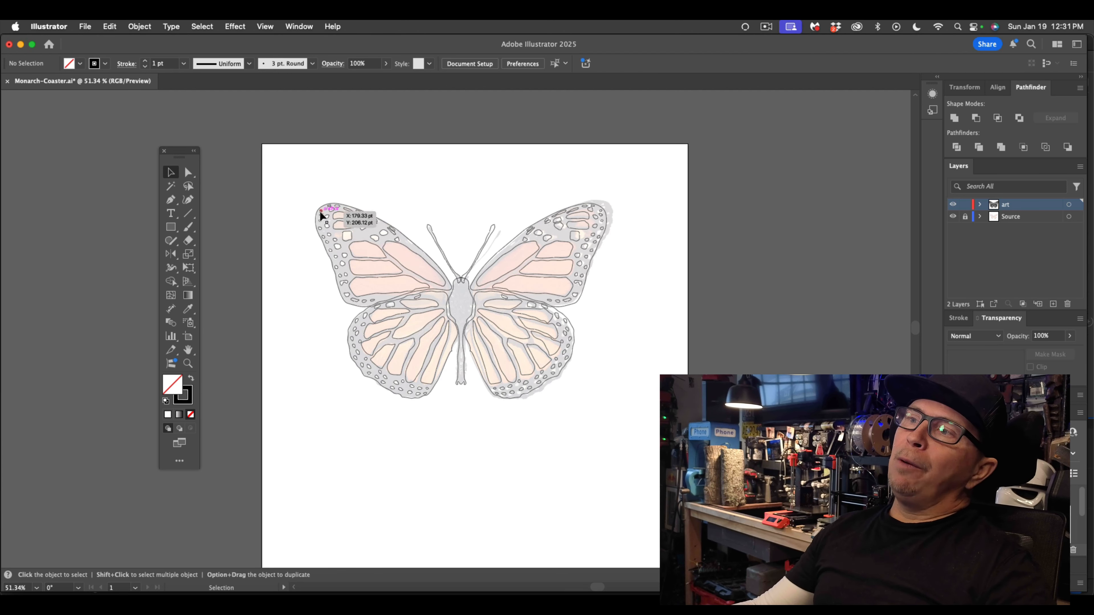
{"action": "scroll", "coordinate": [448, 268], "scroll_direction": "up", "scroll_amount": 3}
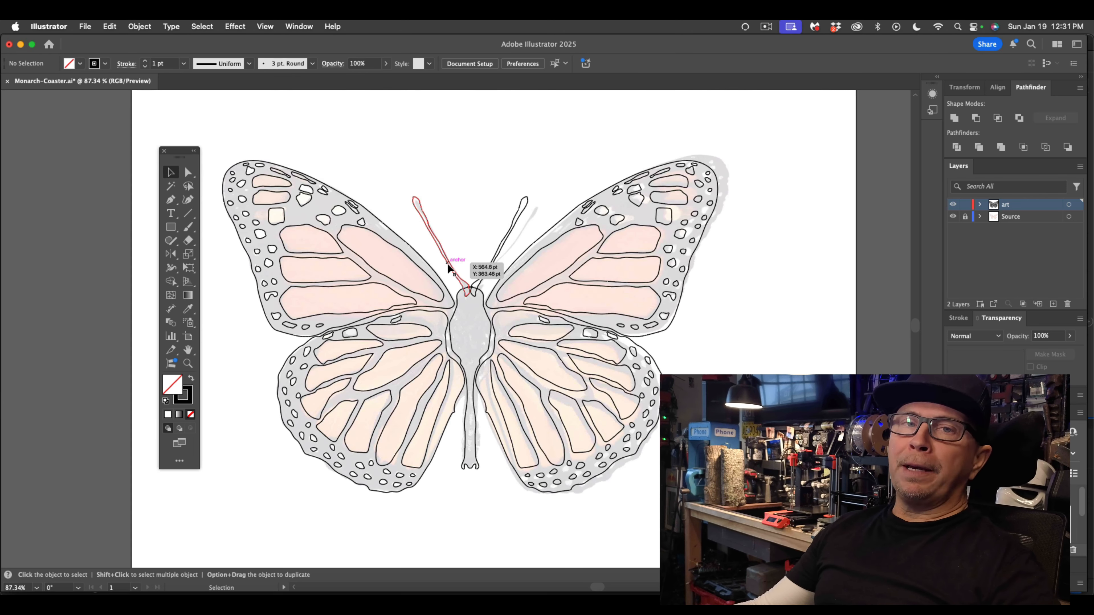
Step: Isolate the left half group, move the left antenna slightly outward and rotate it a little, and deselect it
{"action": "left_click", "coordinate": [449, 270]}
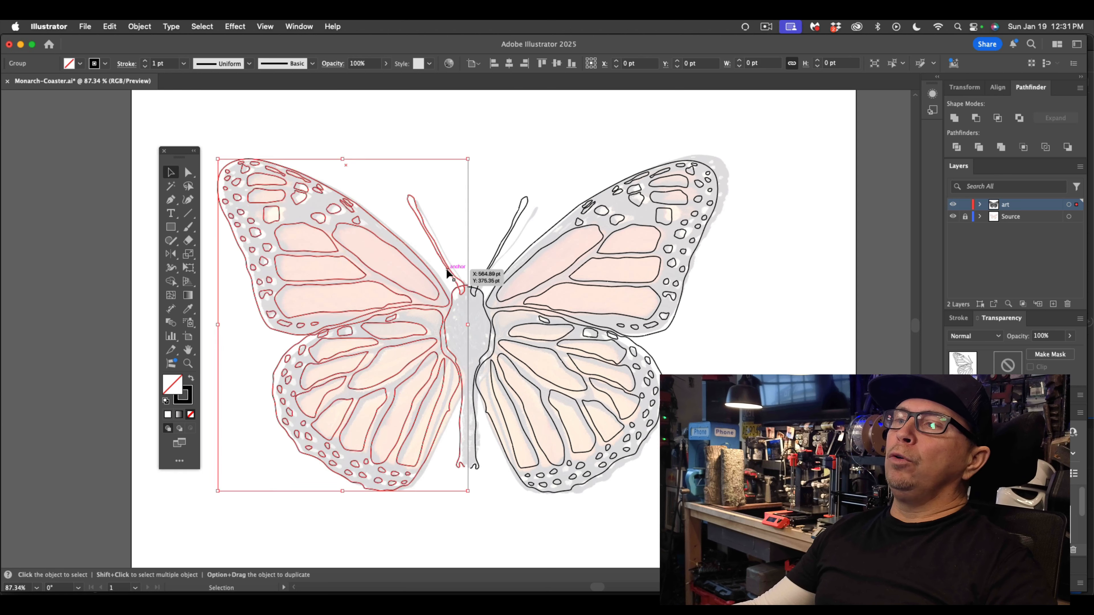
{"action": "left_click_drag", "start_coordinate": [448, 271], "coordinate": [449, 273]}
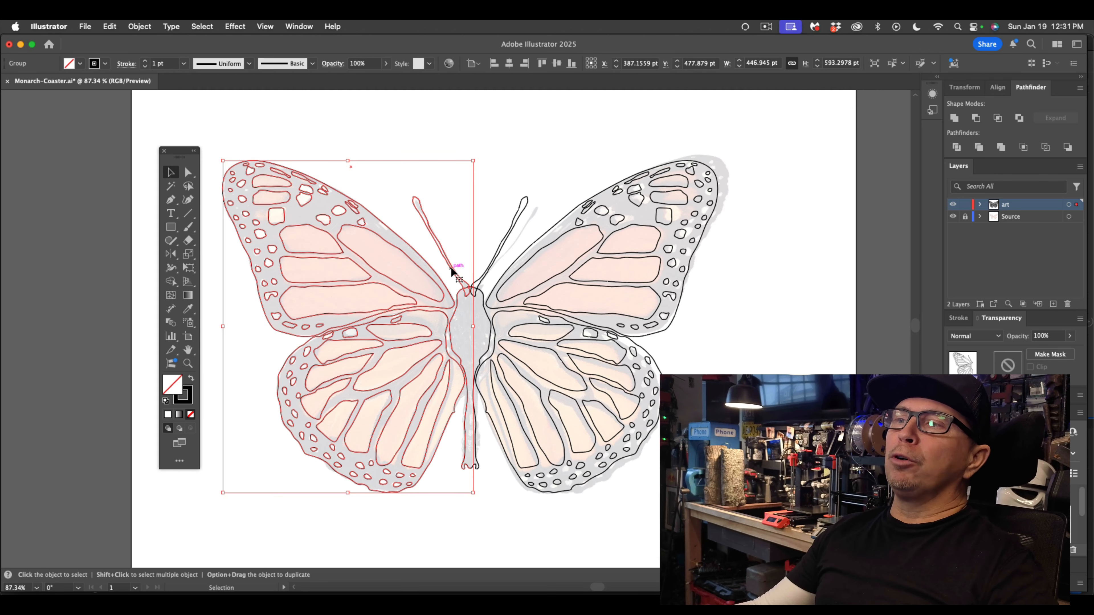
{"action": "double_click", "coordinate": [452, 271]}
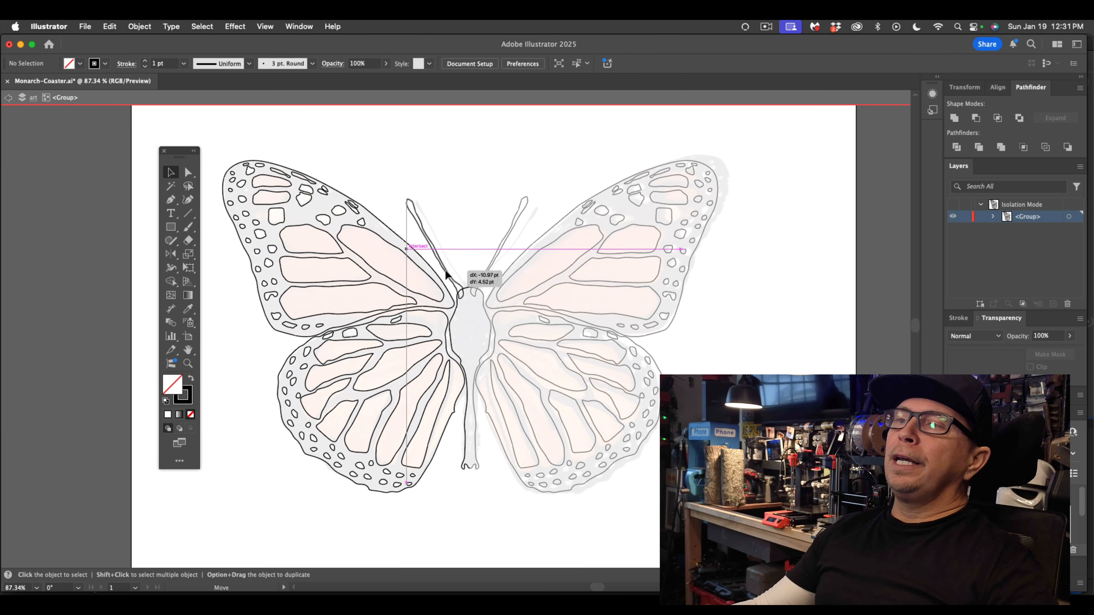
{"action": "left_click", "coordinate": [445, 270]}
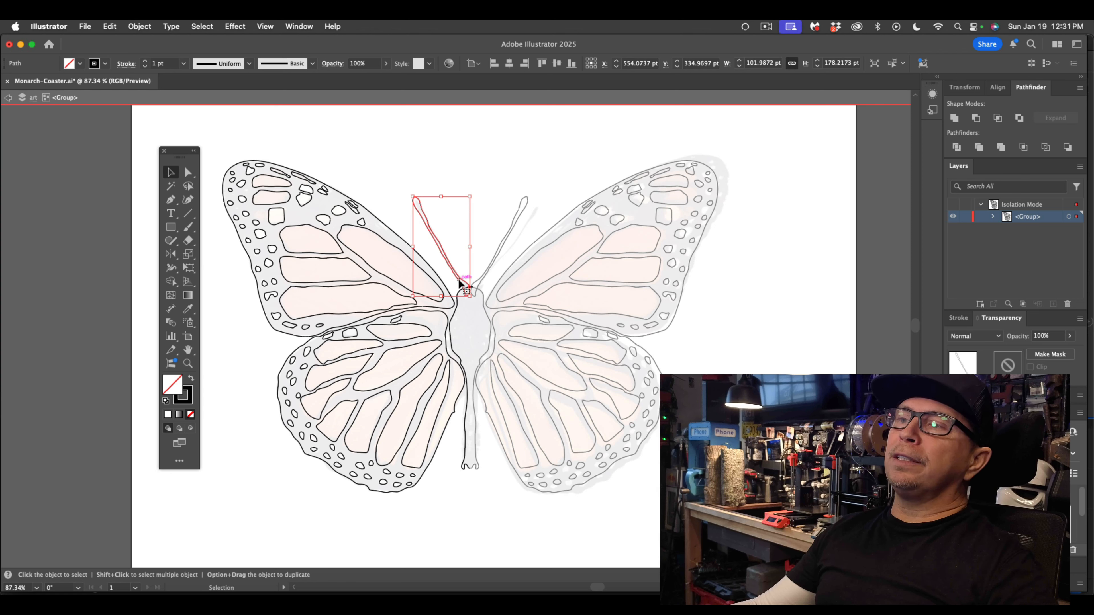
{"action": "left_click_drag", "start_coordinate": [462, 286], "coordinate": [456, 288]}
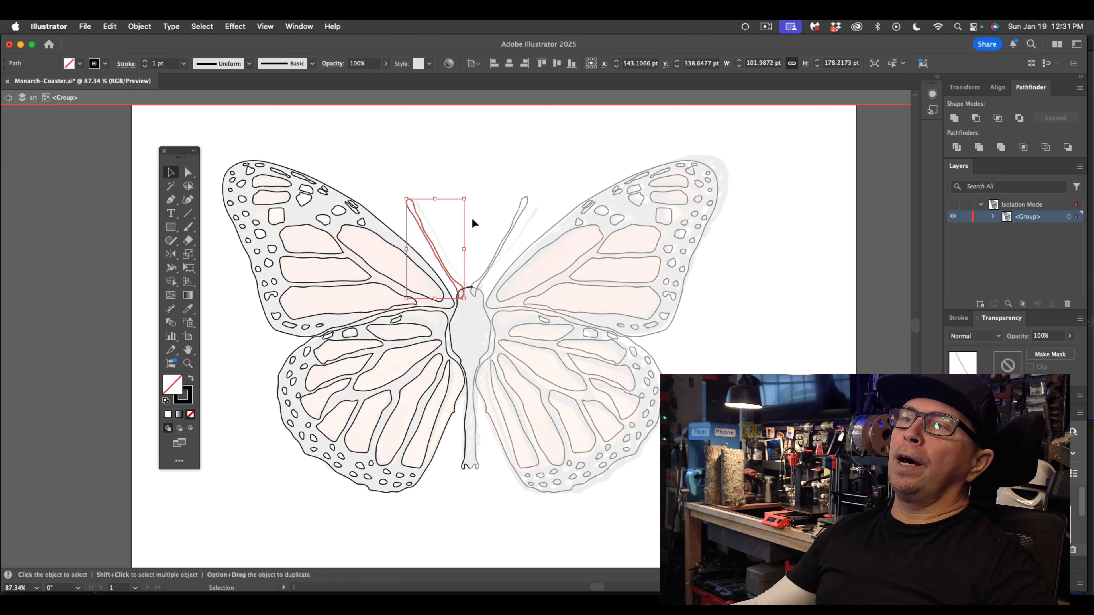
{"action": "left_click_drag", "start_coordinate": [472, 201], "coordinate": [466, 211]}
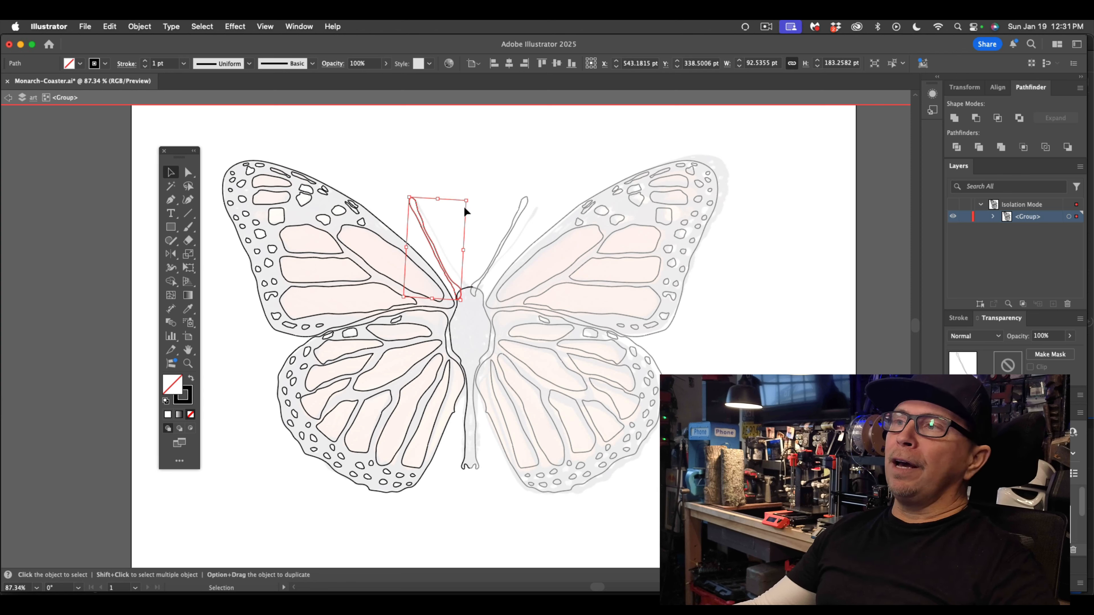
{"action": "left_click", "coordinate": [527, 206]}
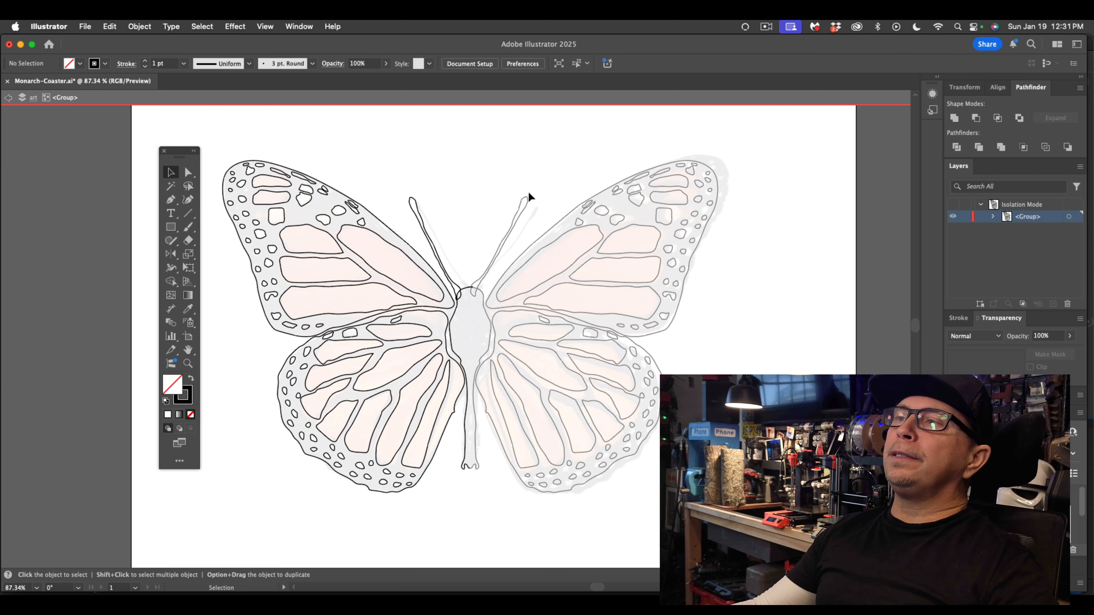
Step: Switch isolation to the right half group, shift and slightly rotate the right antenna, and deselect it
{"action": "double_click", "coordinate": [527, 198]}
{"action": "left_click", "coordinate": [527, 197]}
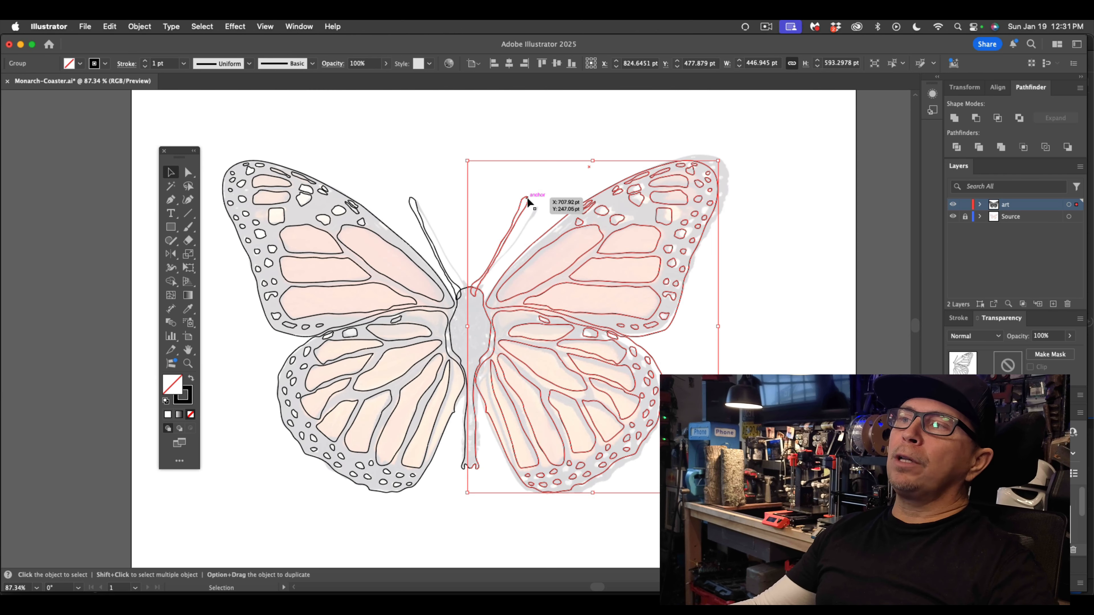
{"action": "double_click", "coordinate": [527, 197]}
{"action": "left_click", "coordinate": [526, 196]}
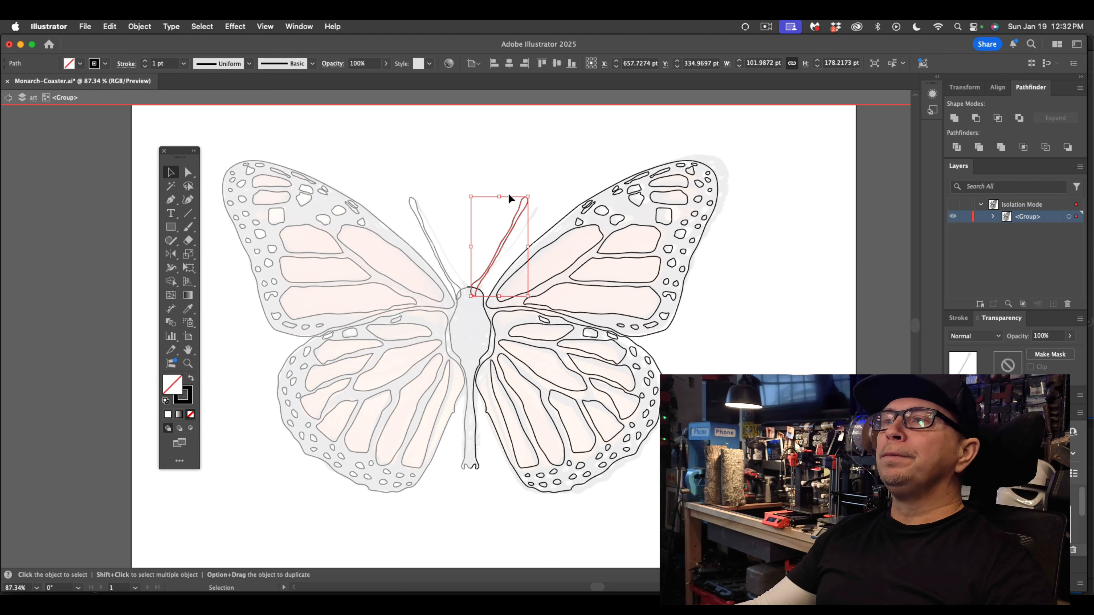
{"action": "left_click", "coordinate": [552, 168]}
{"action": "left_click_drag", "start_coordinate": [529, 205], "coordinate": [534, 210]}
{"action": "left_click", "coordinate": [593, 169]}
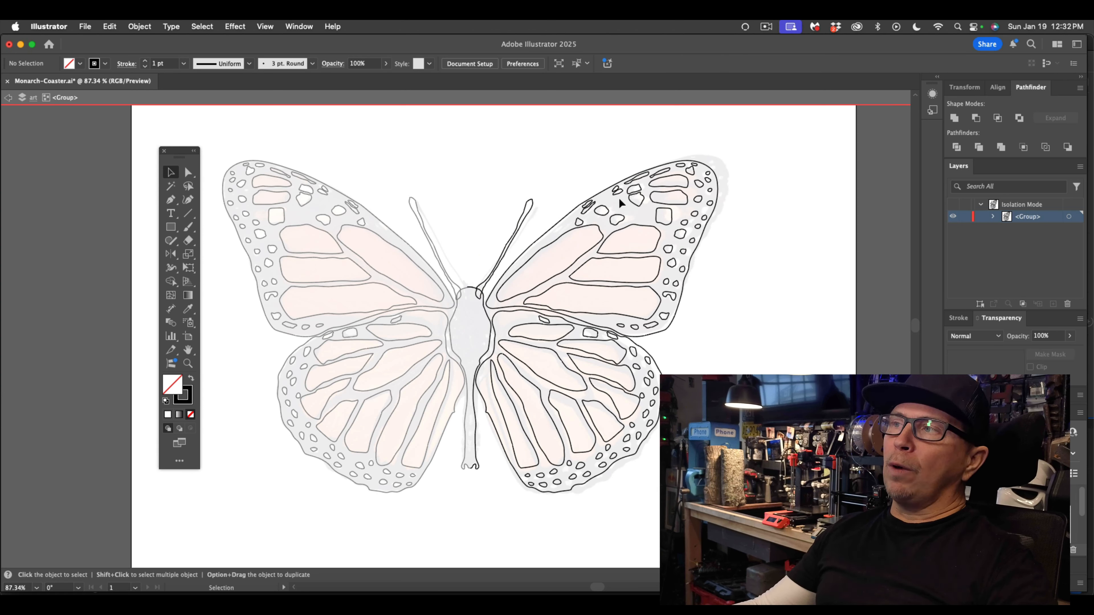
Step: Move or slightly rotate the upper large cells of the right forewing and a small mark near its leading edge
{"action": "left_click_drag", "start_coordinate": [636, 201], "coordinate": [586, 169]}
{"action": "left_click_drag", "start_coordinate": [579, 261], "coordinate": [574, 264]}
{"action": "left_click_drag", "start_coordinate": [600, 228], "coordinate": [600, 228]}
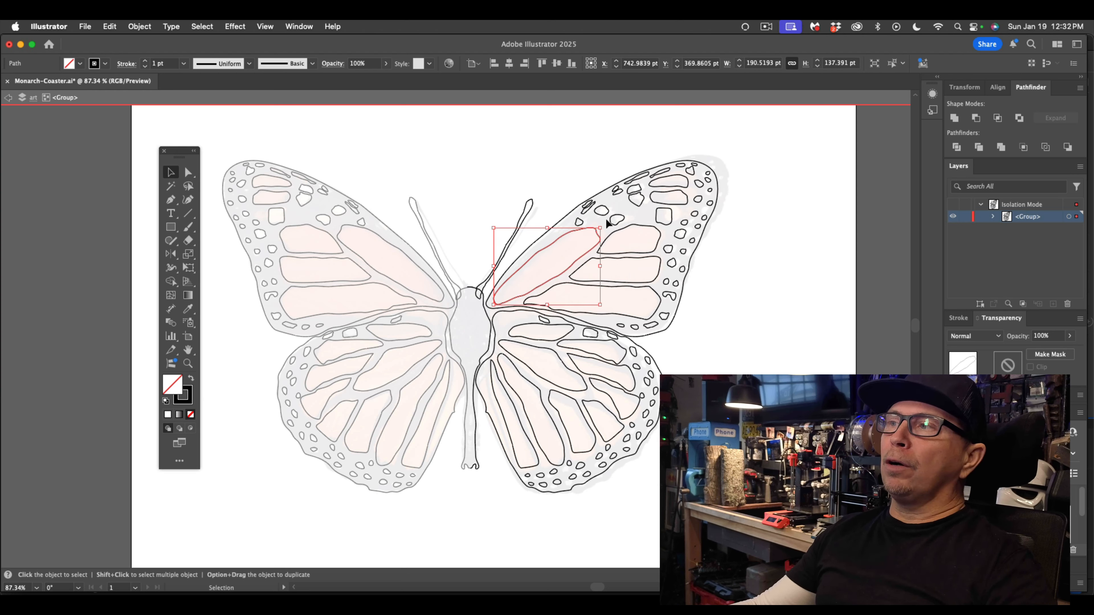
{"action": "left_click", "coordinate": [657, 244]}
{"action": "left_click_drag", "start_coordinate": [663, 221], "coordinate": [664, 220]}
{"action": "left_click", "coordinate": [655, 277]}
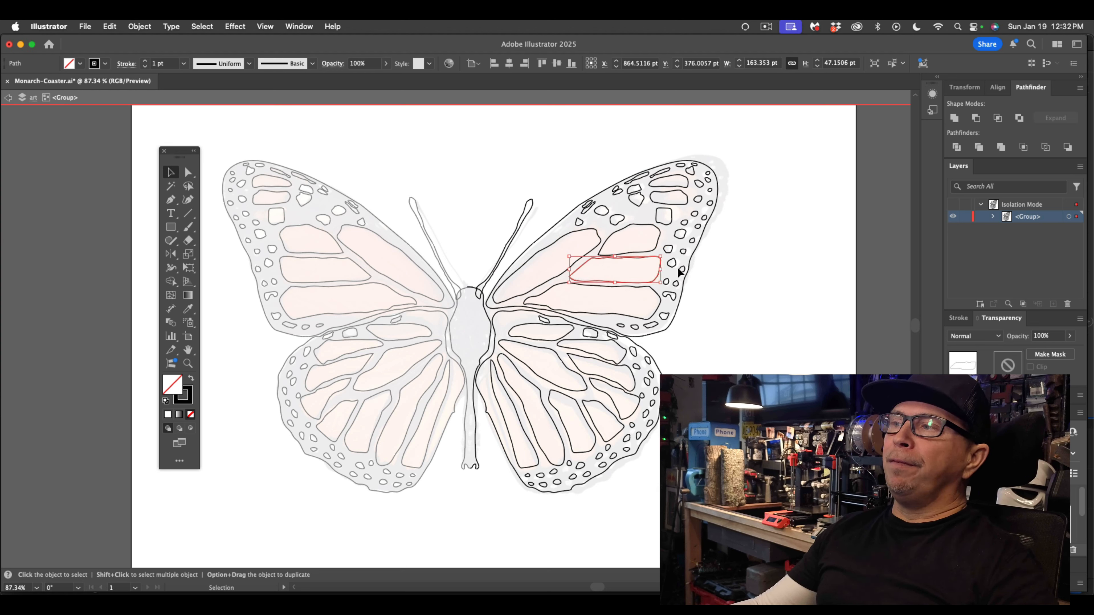
{"action": "left_click_drag", "start_coordinate": [662, 255], "coordinate": [659, 248]}
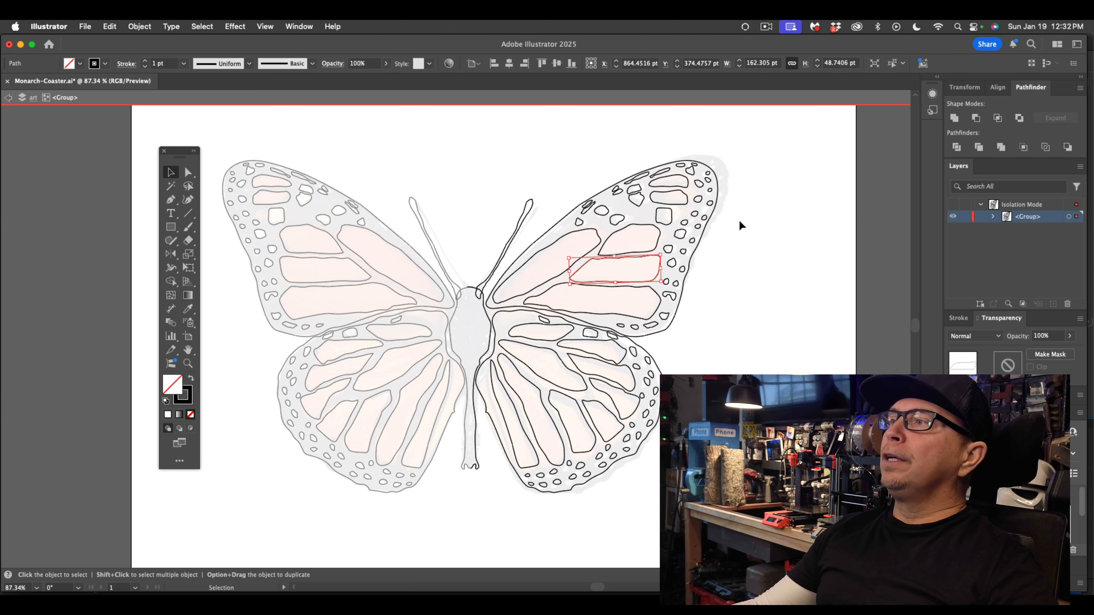
{"action": "left_click", "coordinate": [683, 212]}
{"action": "left_click_drag", "start_coordinate": [591, 213], "coordinate": [589, 217]}
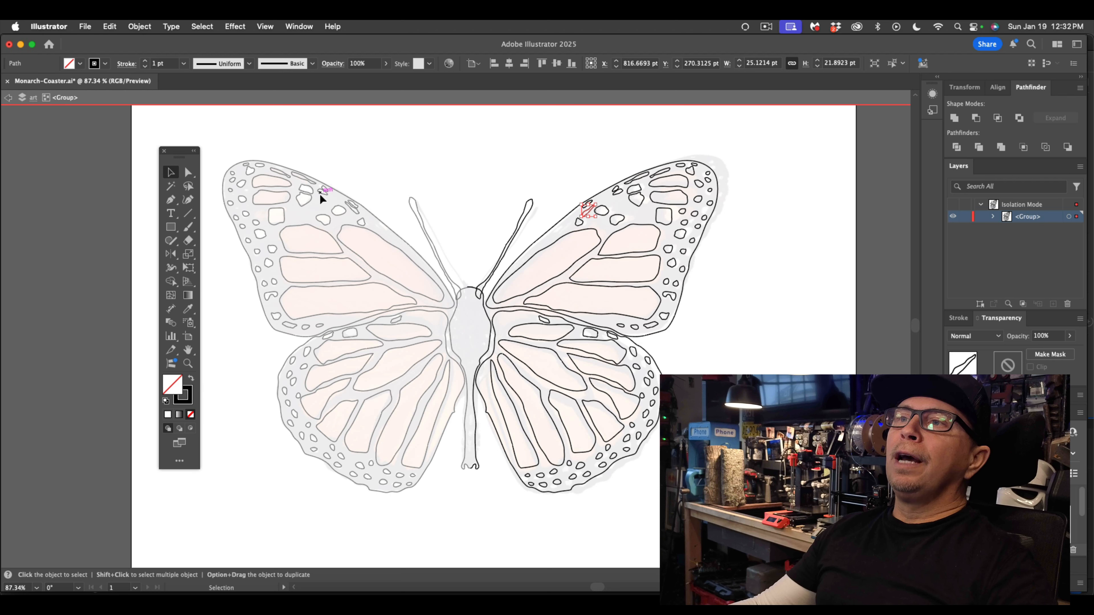
Step: Add a small spot to the left forewing beside its square cell and another at the right hindwing's inner upper end
{"action": "left_click", "coordinate": [296, 211]}
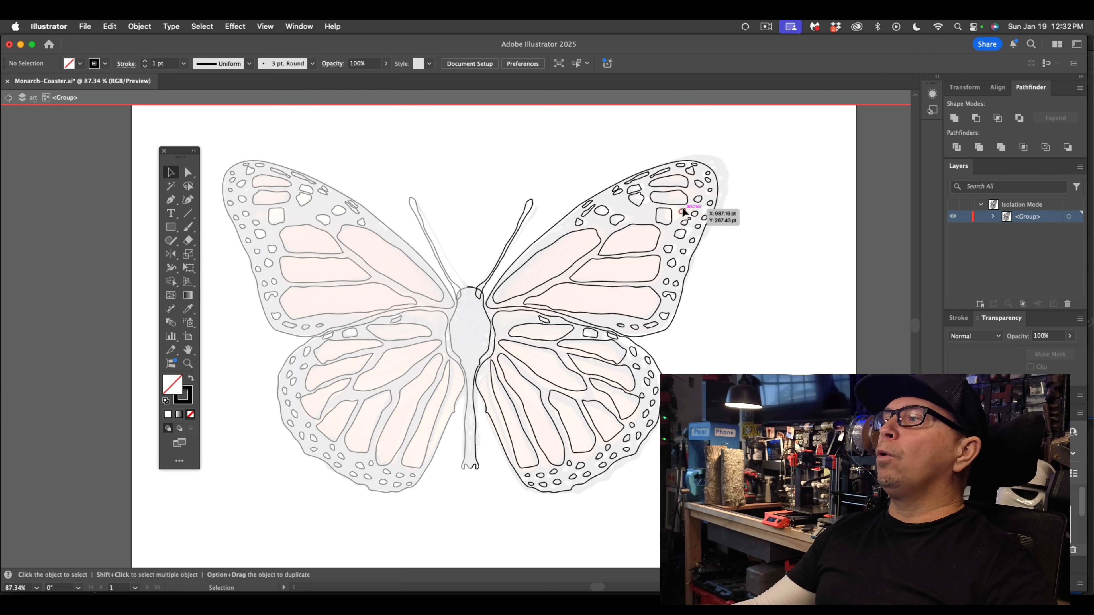
{"action": "left_click", "coordinate": [300, 216]}
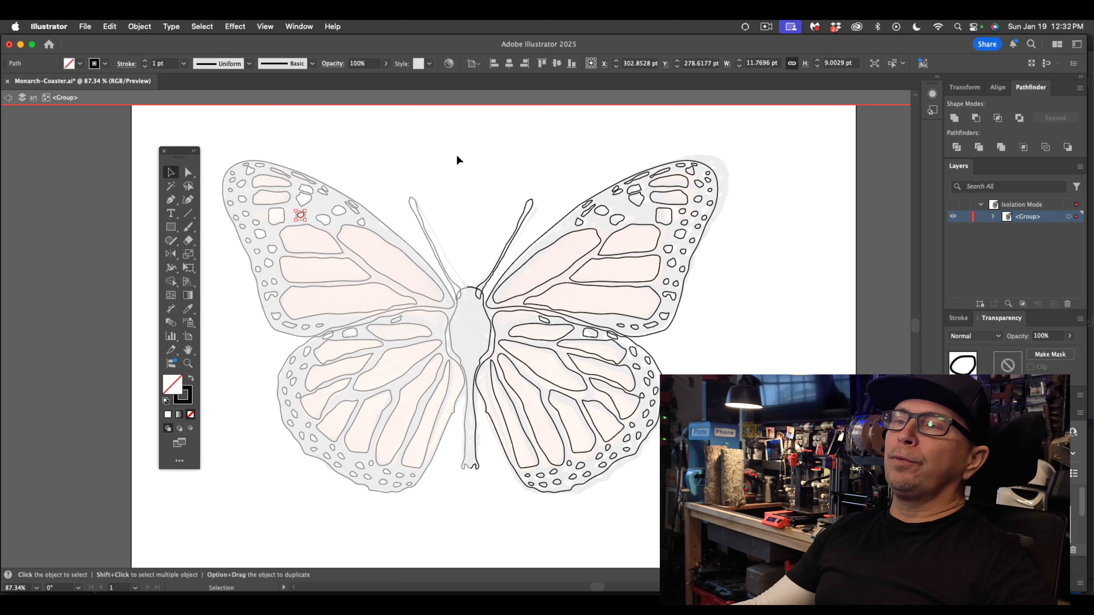
{"action": "left_click", "coordinate": [457, 156]}
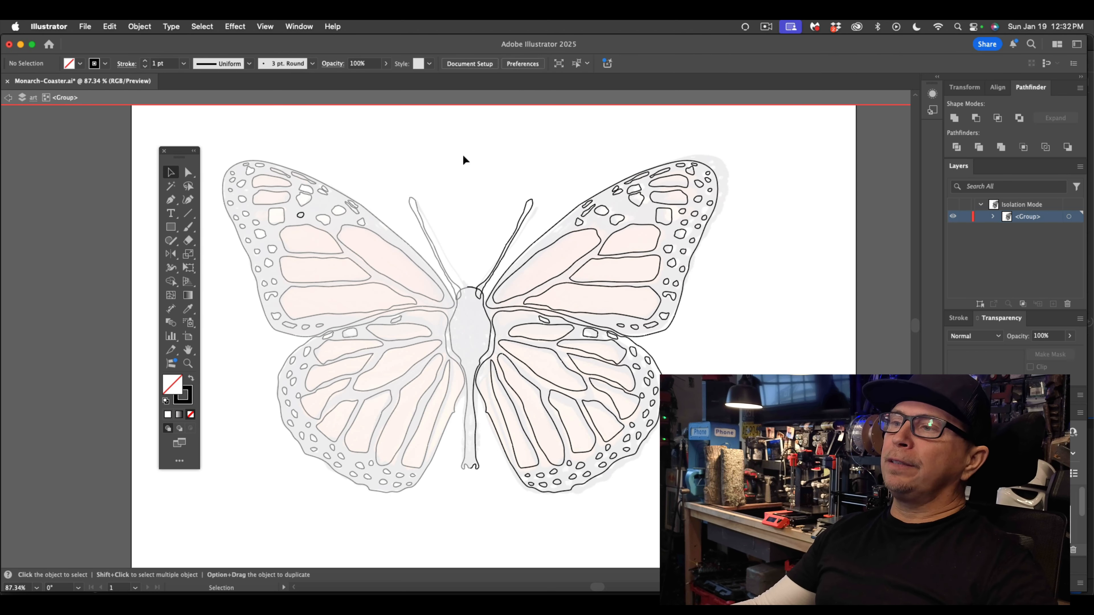
{"action": "left_click", "coordinate": [582, 335]}
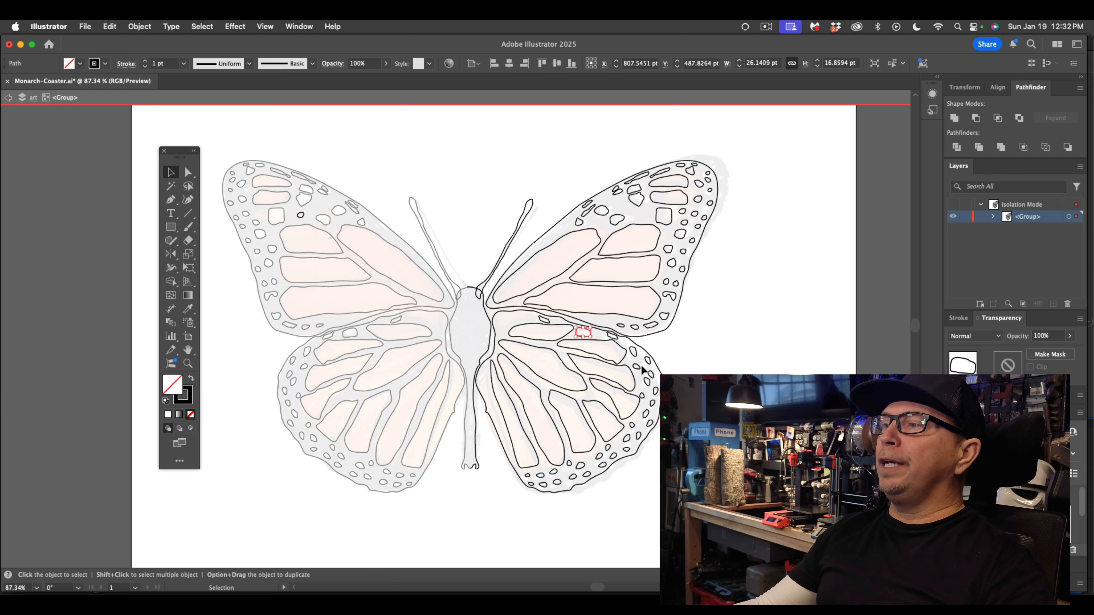
{"action": "left_click_drag", "start_coordinate": [584, 332], "coordinate": [506, 322]}
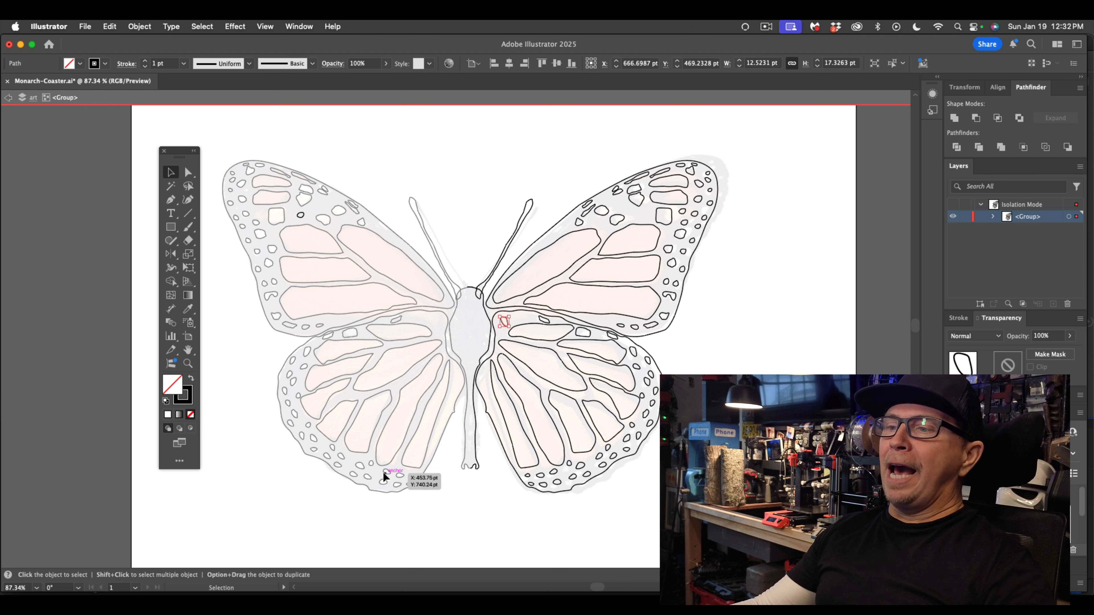
Step: Add a small oval spot and a larger spot at the left hindwing's inner upper end, and rotate the larger one
{"action": "left_click_drag", "start_coordinate": [361, 467], "coordinate": [418, 313]}
{"action": "left_click_drag", "start_coordinate": [379, 446], "coordinate": [379, 446]}
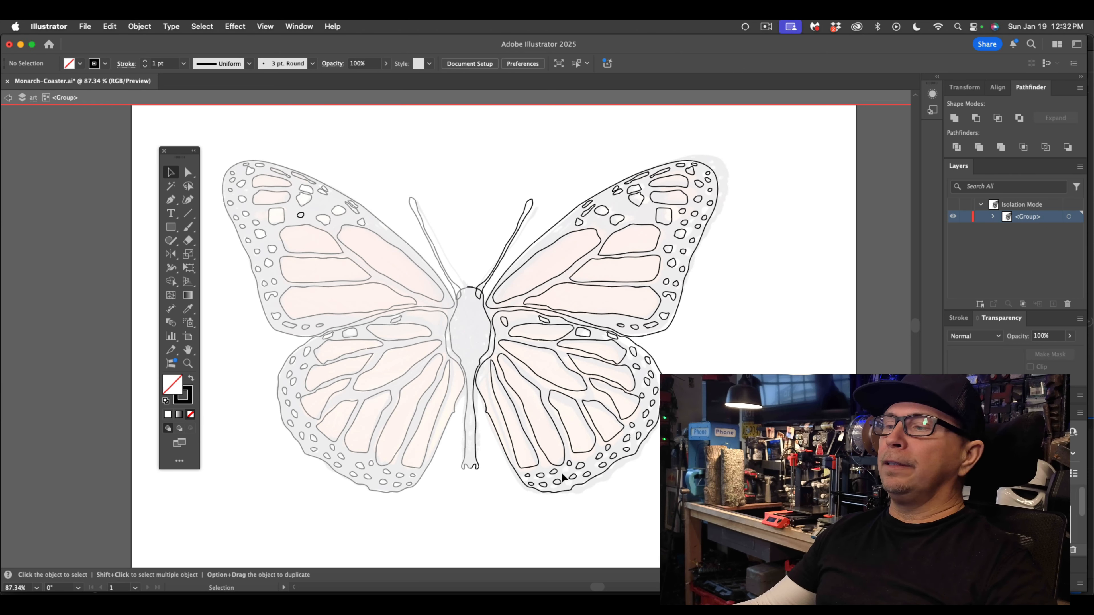
{"action": "left_click_drag", "start_coordinate": [585, 470], "coordinate": [421, 318]}
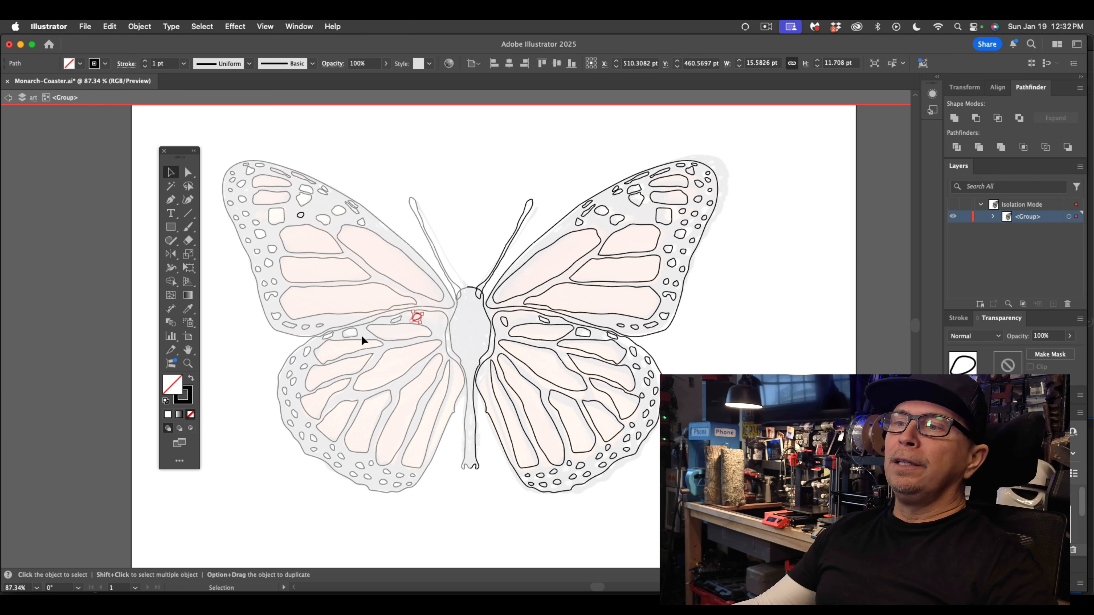
{"action": "left_click", "coordinate": [374, 334]}
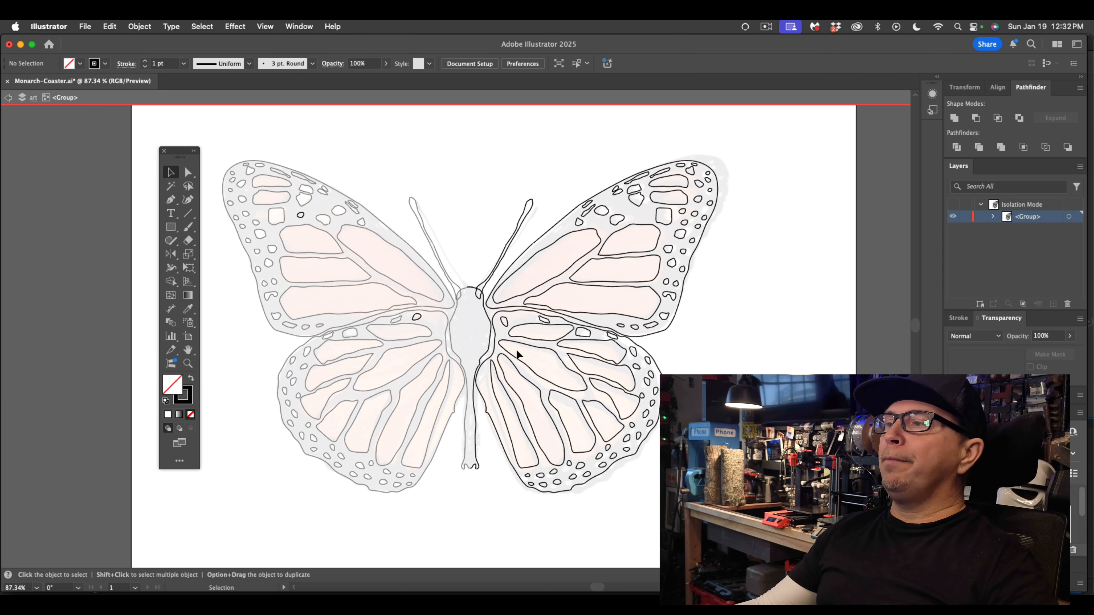
{"action": "left_click", "coordinate": [435, 319]}
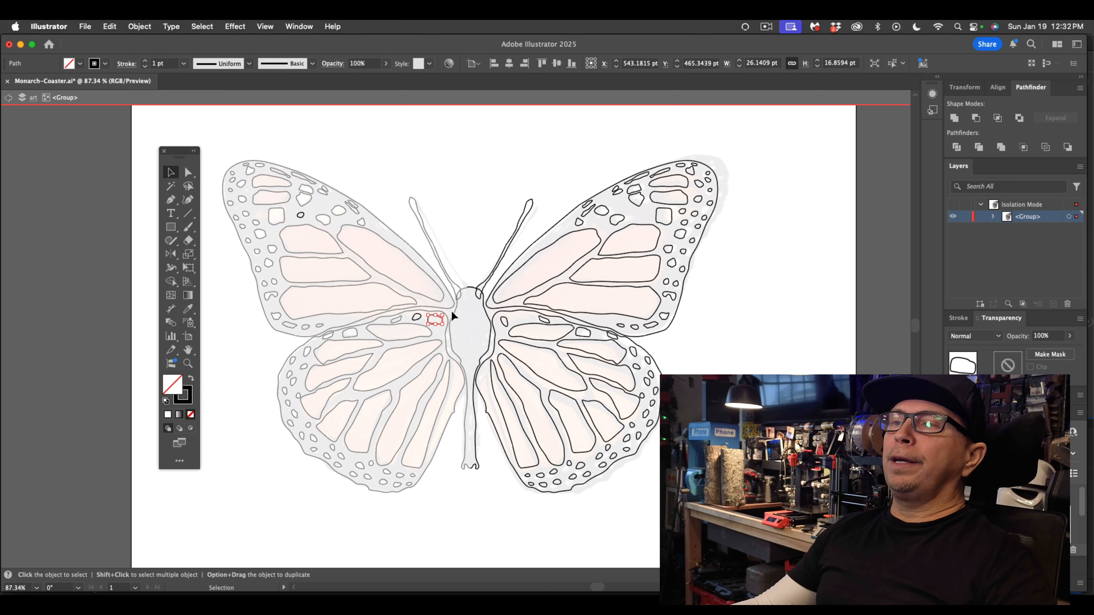
{"action": "mouse_move", "coordinate": [443, 313]}
{"action": "left_mouse_down"}
{"action": "mouse_move", "coordinate": [468, 309]}
{"action": "mouse_move", "coordinate": [452, 327]}
{"action": "left_mouse_up"}
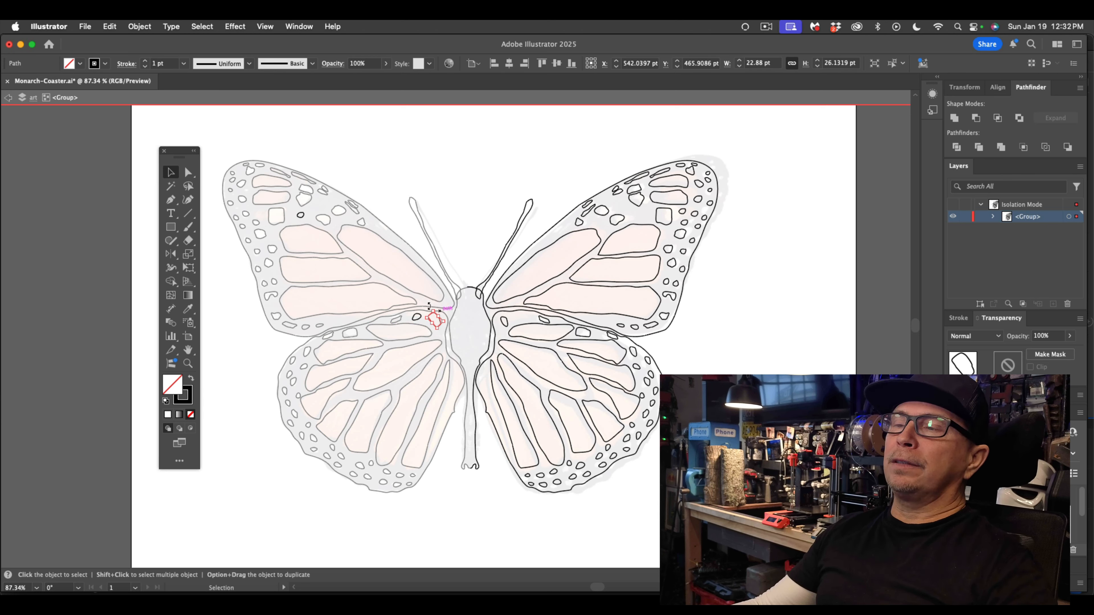
Step: Adjust anchor points along the upper edge of the right forewing's lowest large cell with the Direct Selection tool
{"action": "left_click", "coordinate": [189, 172]}
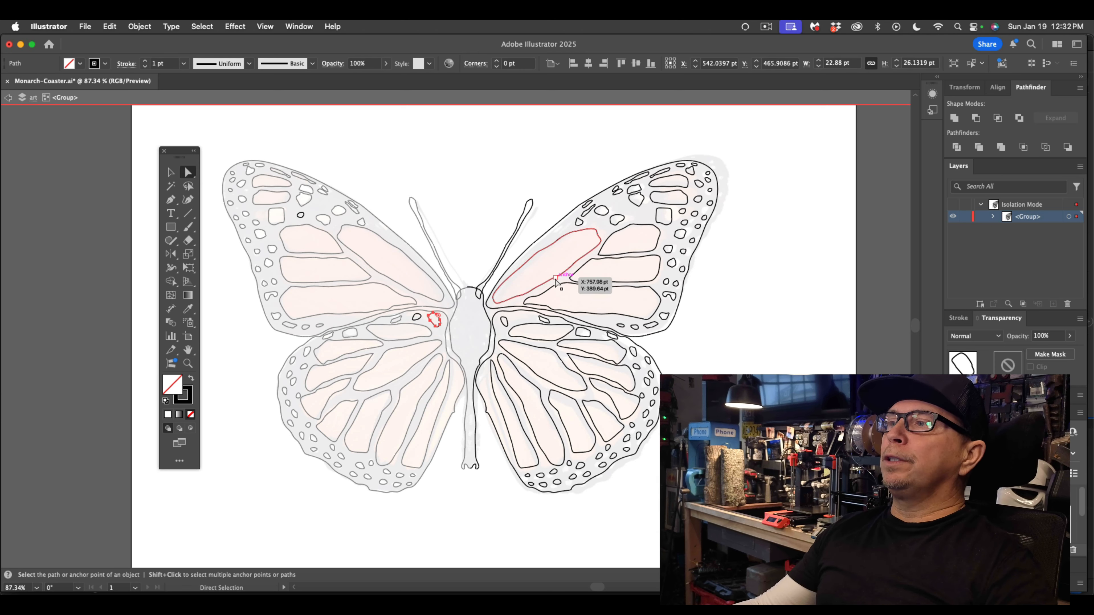
{"action": "mouse_move", "coordinate": [556, 280]}
{"action": "left_mouse_down"}
{"action": "mouse_move", "coordinate": [555, 271]}
{"action": "mouse_move", "coordinate": [588, 285]}
{"action": "mouse_move", "coordinate": [563, 285]}
{"action": "left_mouse_up"}
{"action": "left_click", "coordinate": [616, 288]}
{"action": "left_click", "coordinate": [616, 287]}
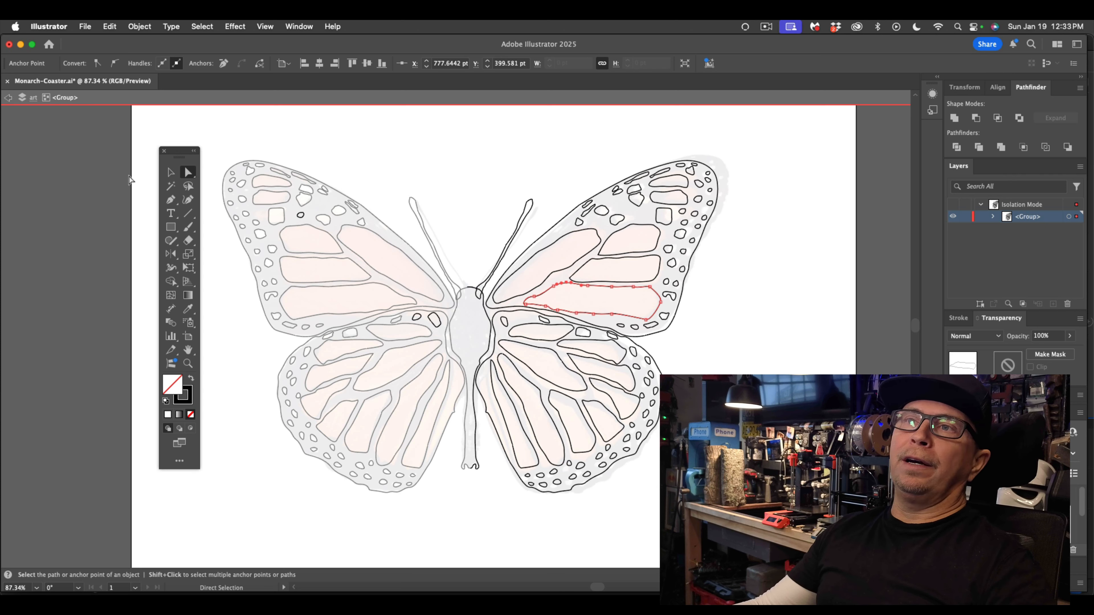
Step: Exit isolation mode and hide the Source layer, leaving only the traced outlines in view
{"action": "key", "text": "v"}
{"action": "left_click", "coordinate": [9, 98]}
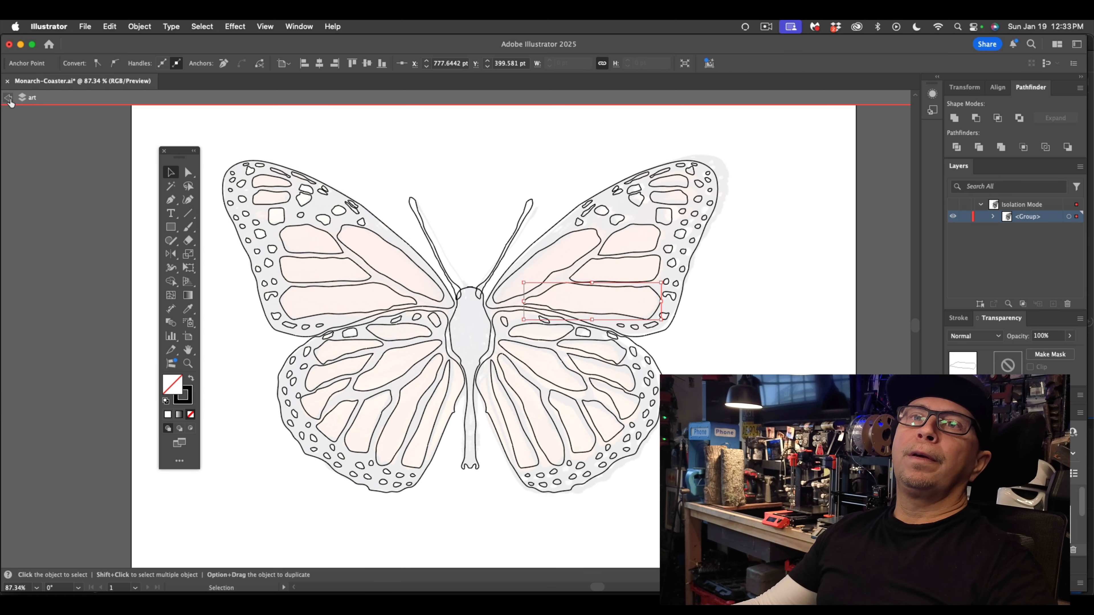
{"action": "left_click", "coordinate": [8, 99]}
{"action": "scroll", "coordinate": [359, 189], "scroll_direction": "down", "scroll_amount": 5}
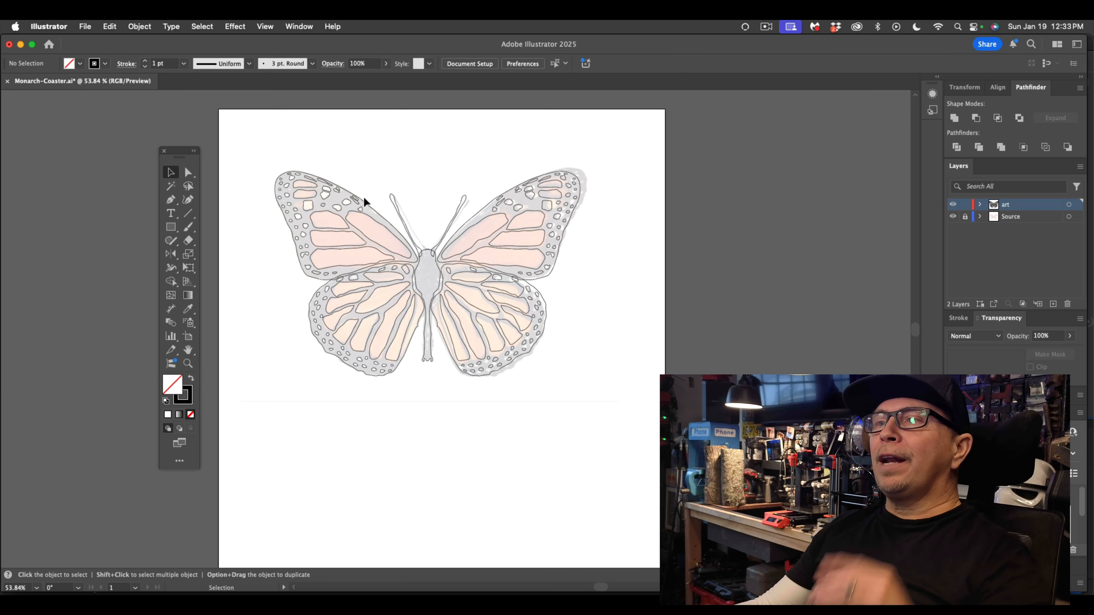
{"action": "scroll", "coordinate": [390, 220], "scroll_direction": "up", "scroll_amount": 3}
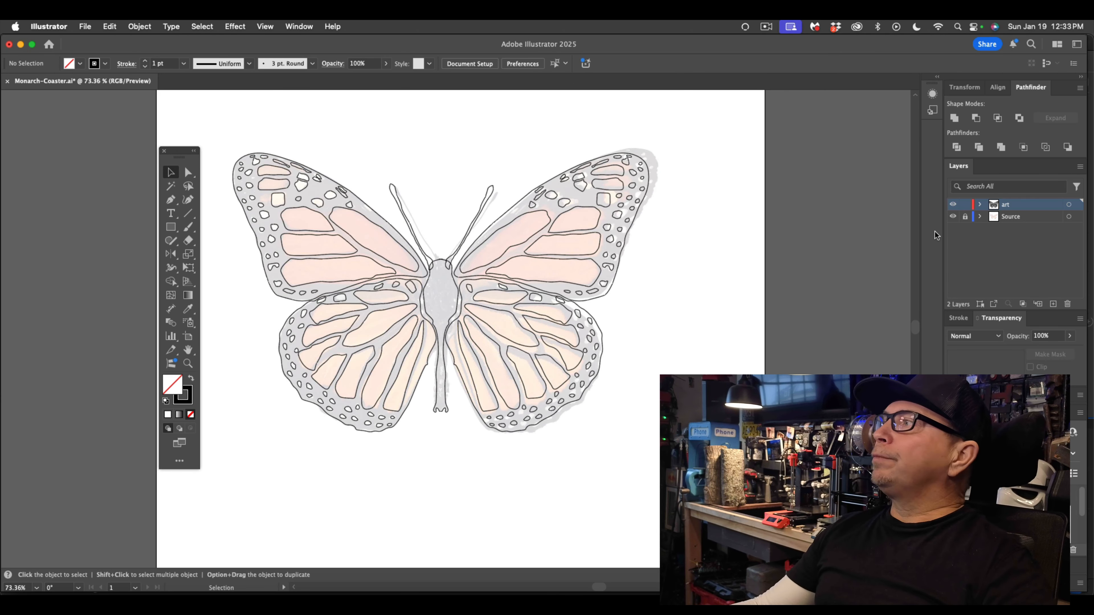
{"action": "left_click", "coordinate": [953, 217]}
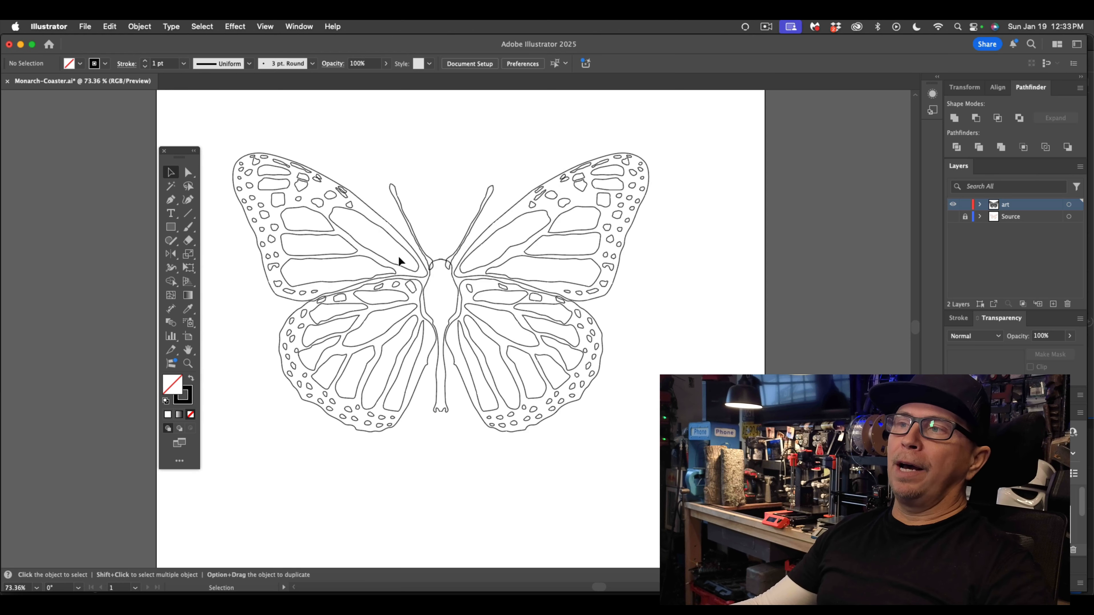
{"action": "scroll", "coordinate": [398, 259], "scroll_direction": "down", "scroll_amount": 3}
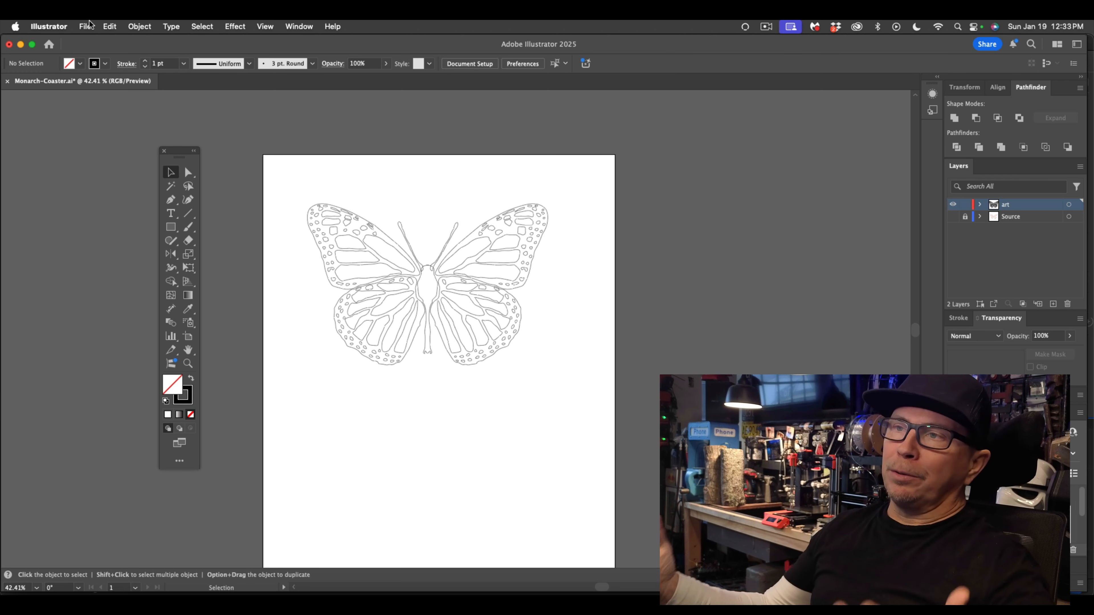
Step: Select the whole butterfly and set the general measurement units to inches in the preferences
{"action": "left_click_drag", "start_coordinate": [295, 168], "coordinate": [597, 408]}
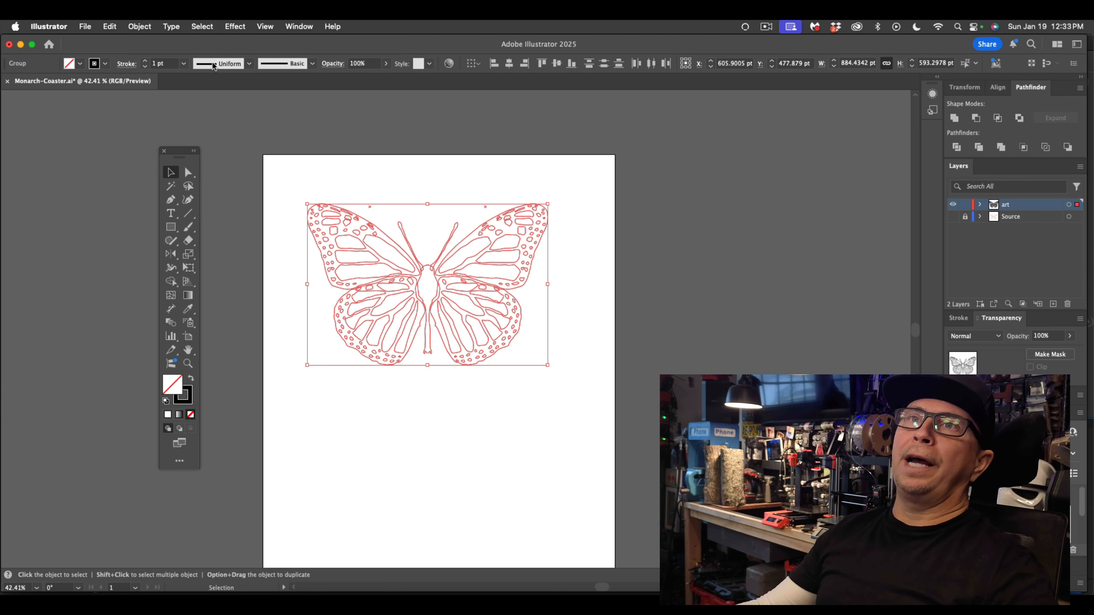
{"action": "left_click", "coordinate": [48, 27]}
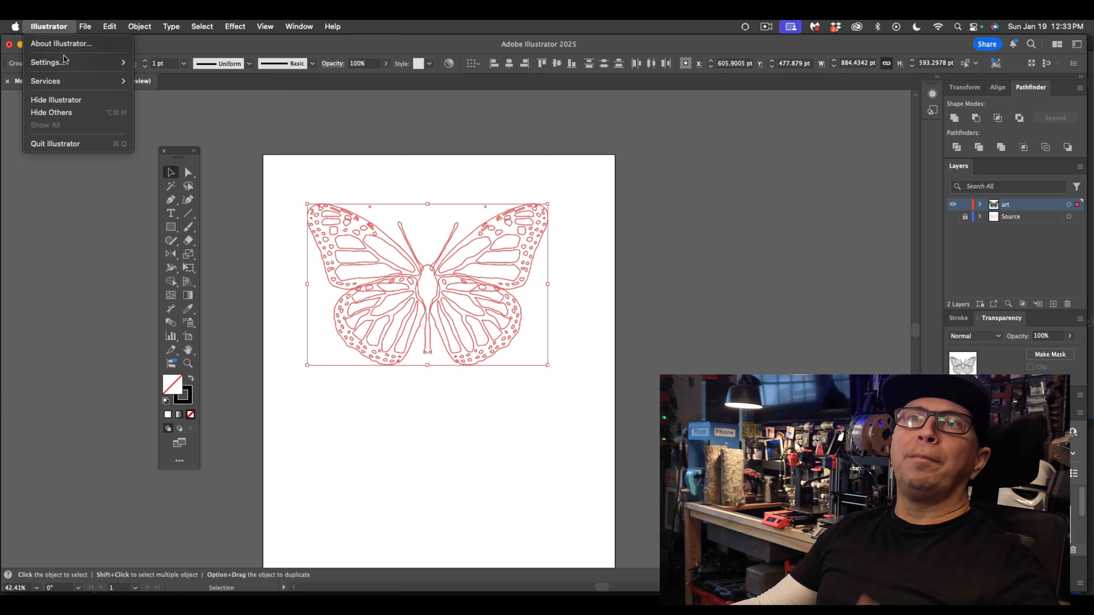
{"action": "mouse_move", "coordinate": [69, 63]}
{"action": "left_click", "coordinate": [187, 100]}
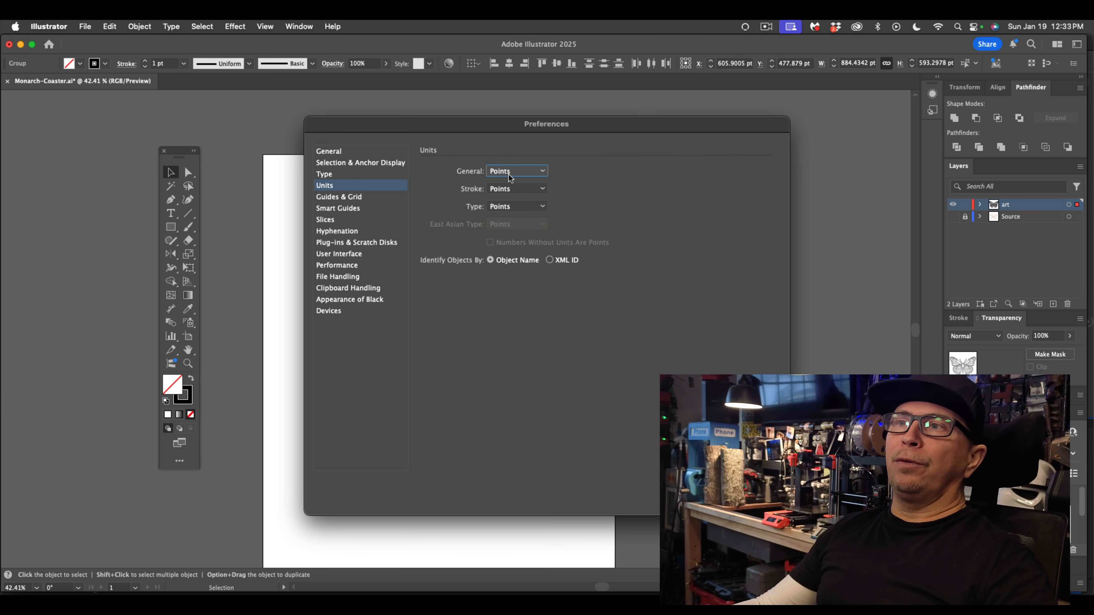
{"action": "left_click", "coordinate": [324, 151]}
{"action": "left_click", "coordinate": [326, 163]}
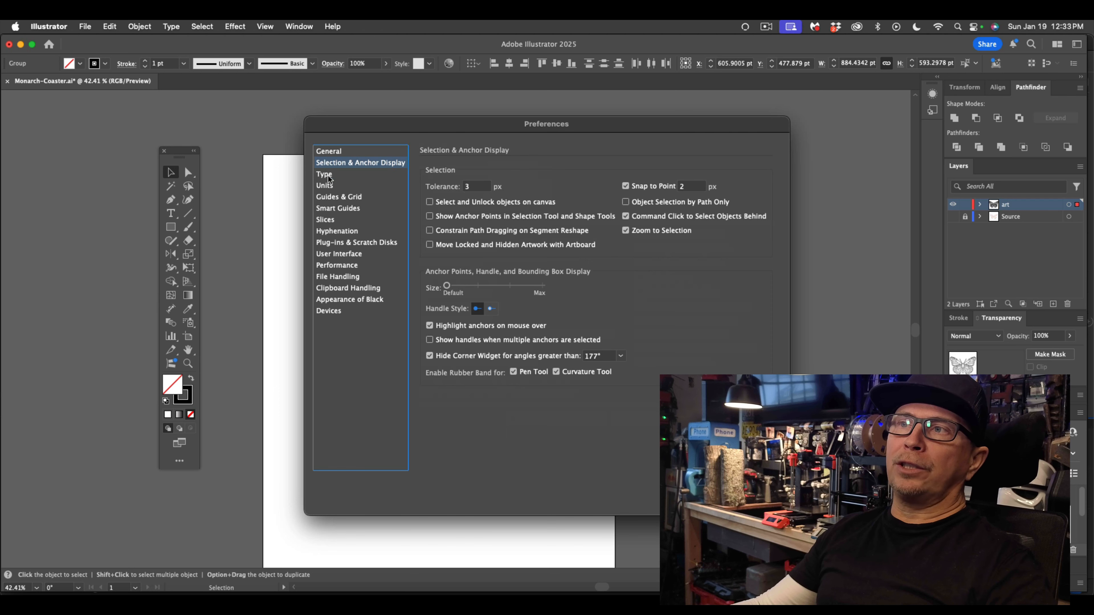
{"action": "left_click", "coordinate": [327, 174]}
{"action": "left_click", "coordinate": [326, 186]}
{"action": "left_click", "coordinate": [537, 172]}
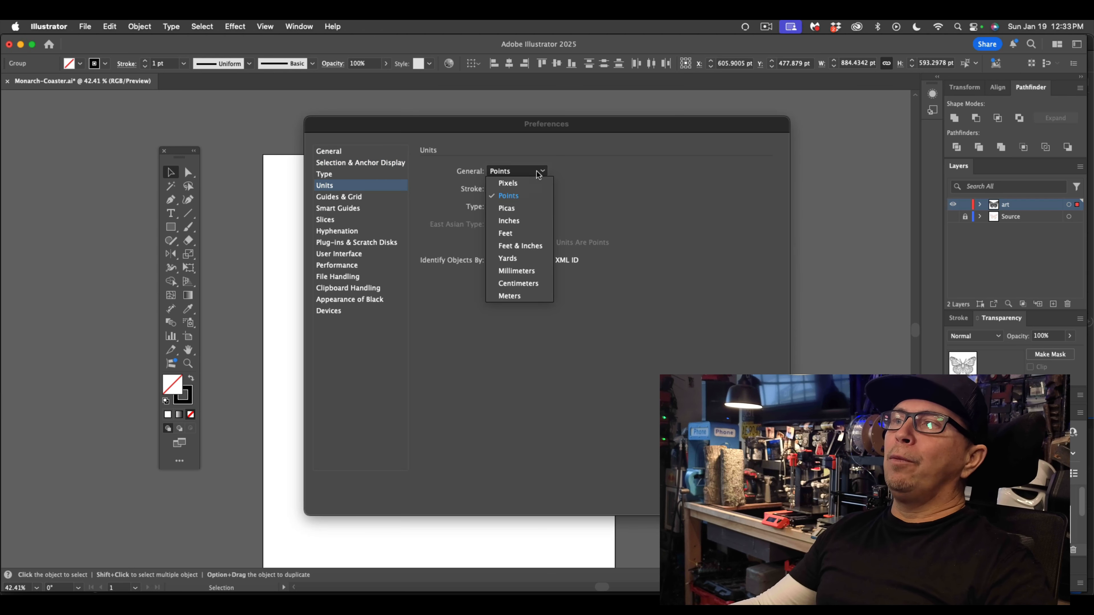
{"action": "left_click", "coordinate": [517, 221]}
{"action": "key", "text": "Return"}
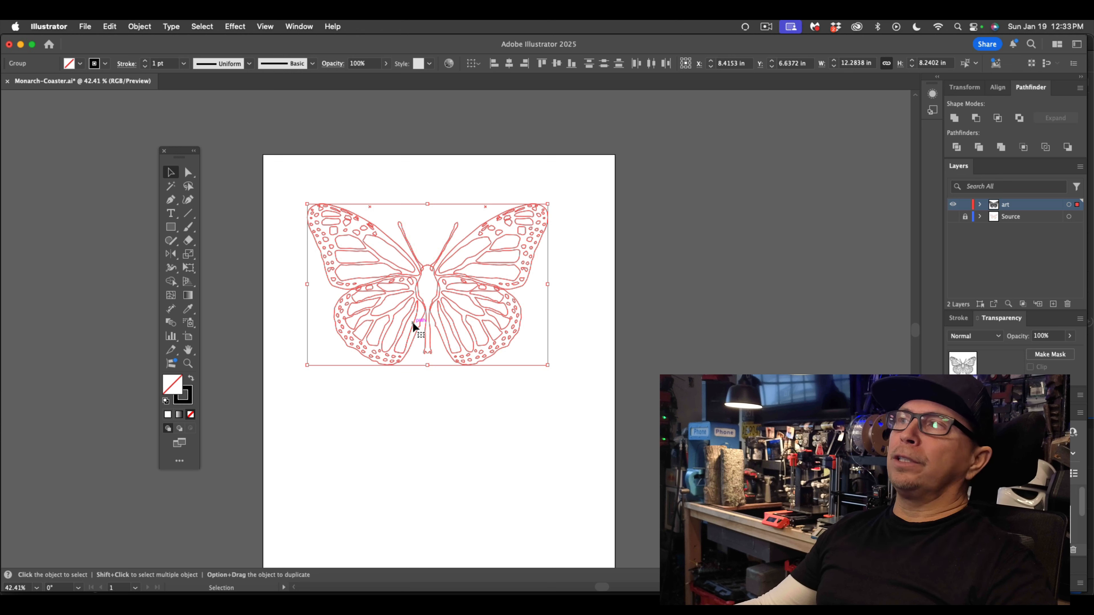
Step: Float the Transform panel over the canvas and scale the butterfly proportionally to a width of 5 in
{"action": "left_click", "coordinate": [298, 27]}
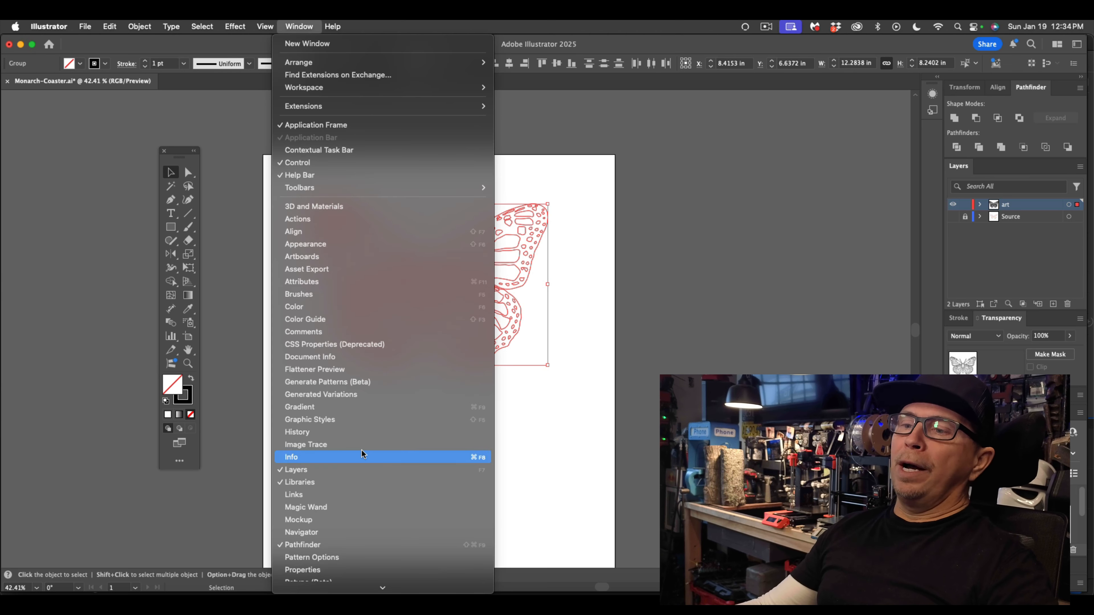
{"action": "scroll", "coordinate": [361, 449], "scroll_direction": "down", "scroll_amount": 5}
{"action": "left_click", "coordinate": [323, 517]}
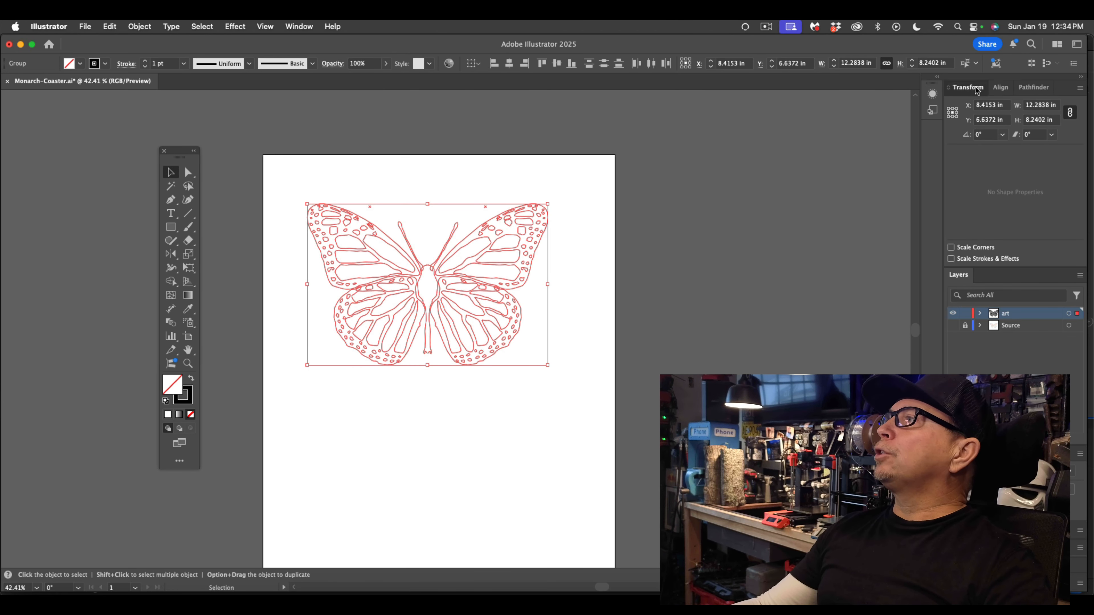
{"action": "left_click_drag", "start_coordinate": [968, 87], "coordinate": [597, 207]}
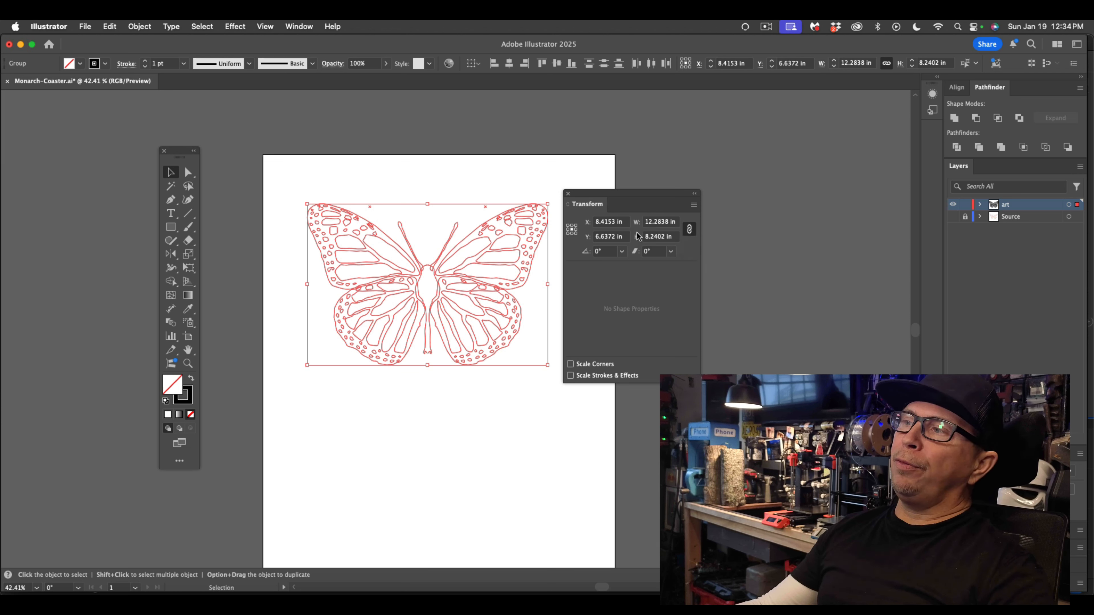
{"action": "left_click", "coordinate": [690, 231]}
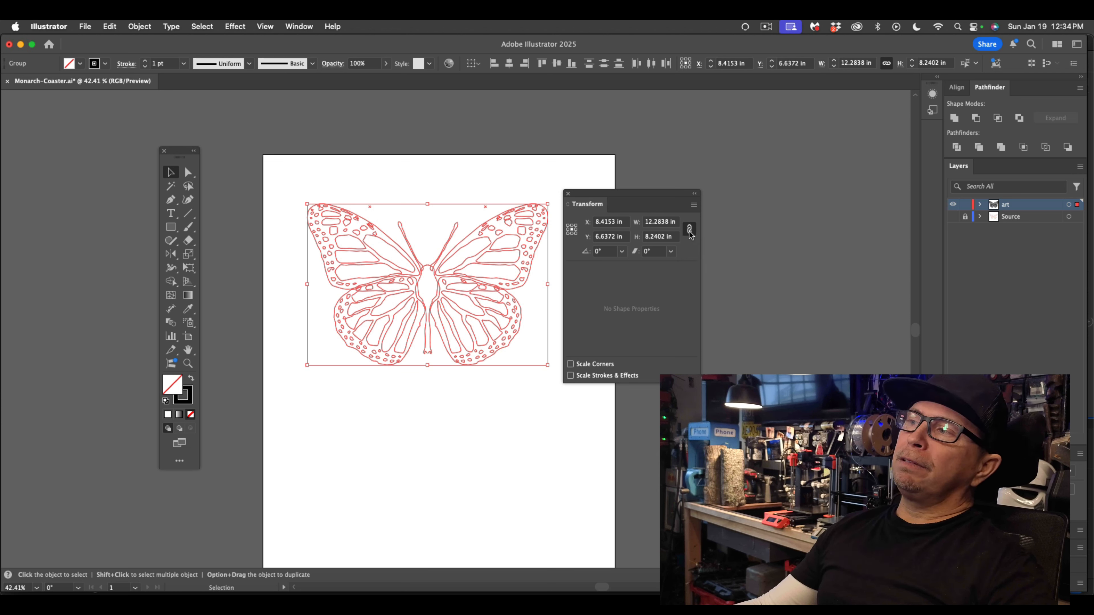
{"action": "left_click", "coordinate": [690, 231]}
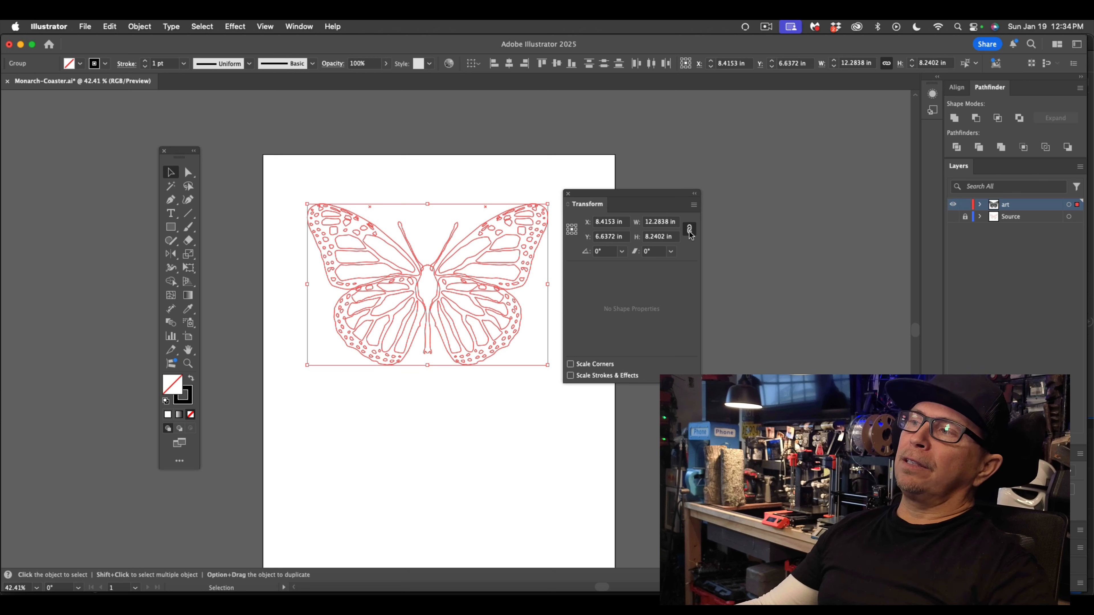
{"action": "left_click", "coordinate": [690, 232]}
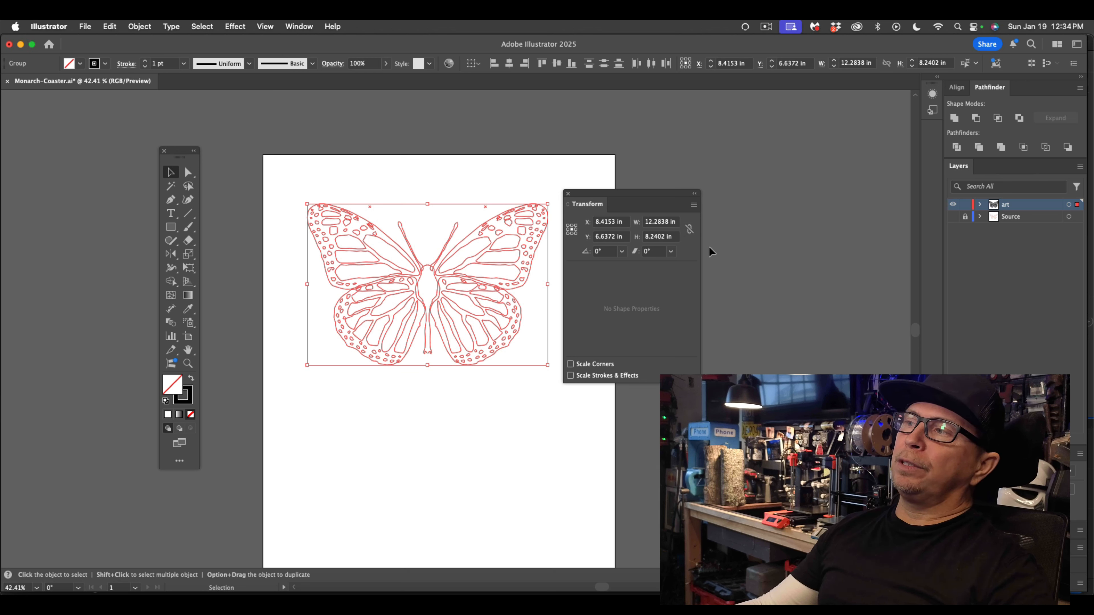
{"action": "left_click", "coordinate": [690, 231]}
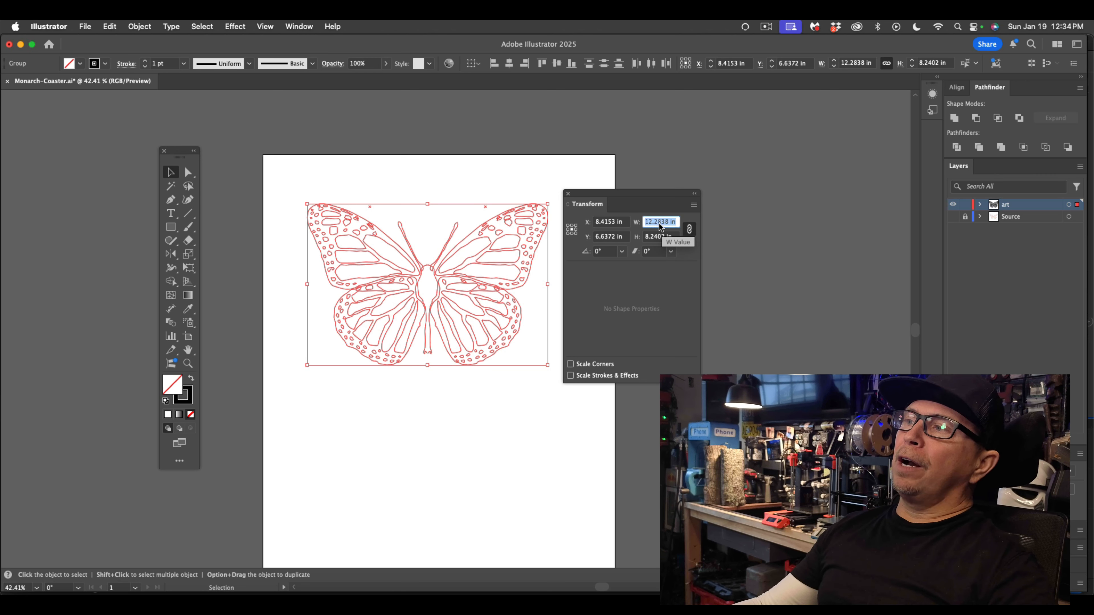
{"action": "type", "text": "5"}
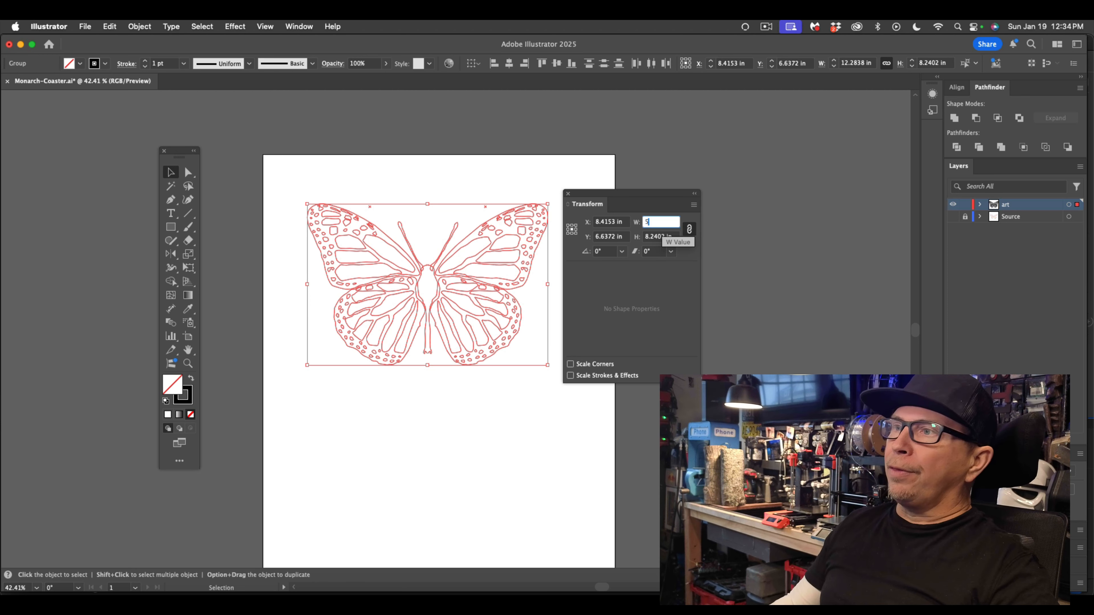
{"action": "key", "text": "Return"}
{"action": "left_click_drag", "start_coordinate": [462, 298], "coordinate": [352, 206]}
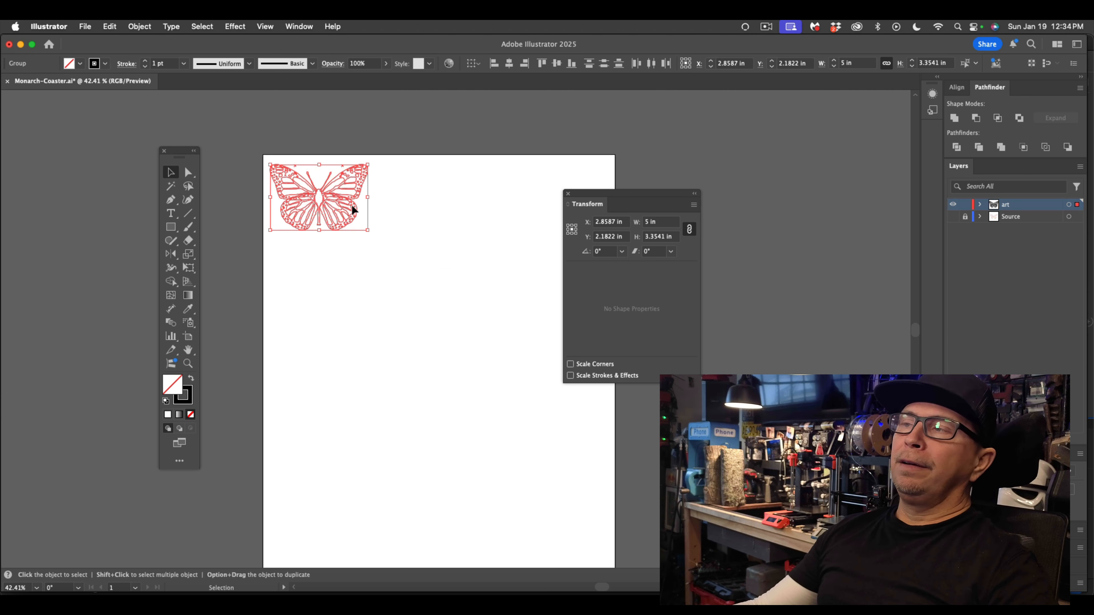
{"action": "key", "text": "super+z"}
{"action": "left_click", "coordinate": [445, 199]}
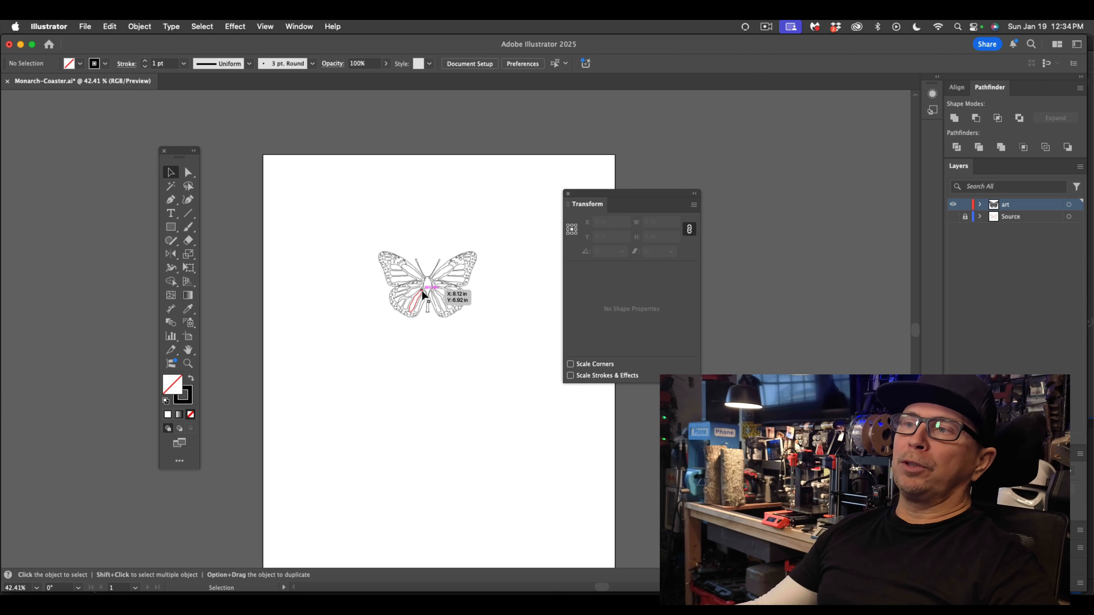
Step: Move the butterfly into the artboard's upper-left corner, centred at about X 2.89 in, Y 2.39 in, and shift the Transform panel clear of it
{"action": "left_click", "coordinate": [472, 280]}
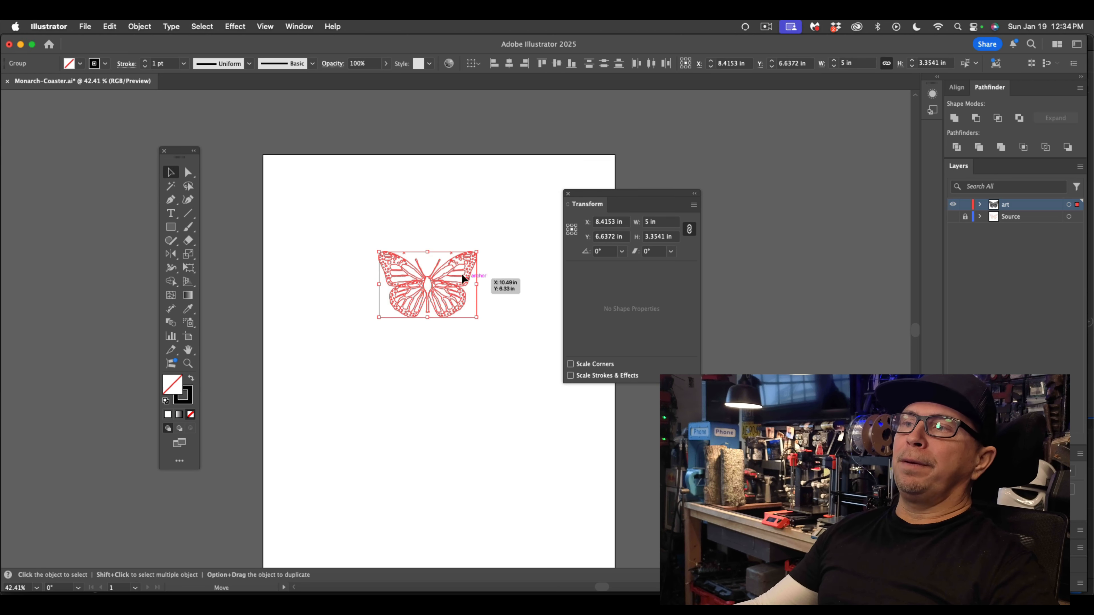
{"action": "left_click_drag", "start_coordinate": [464, 276], "coordinate": [360, 196]}
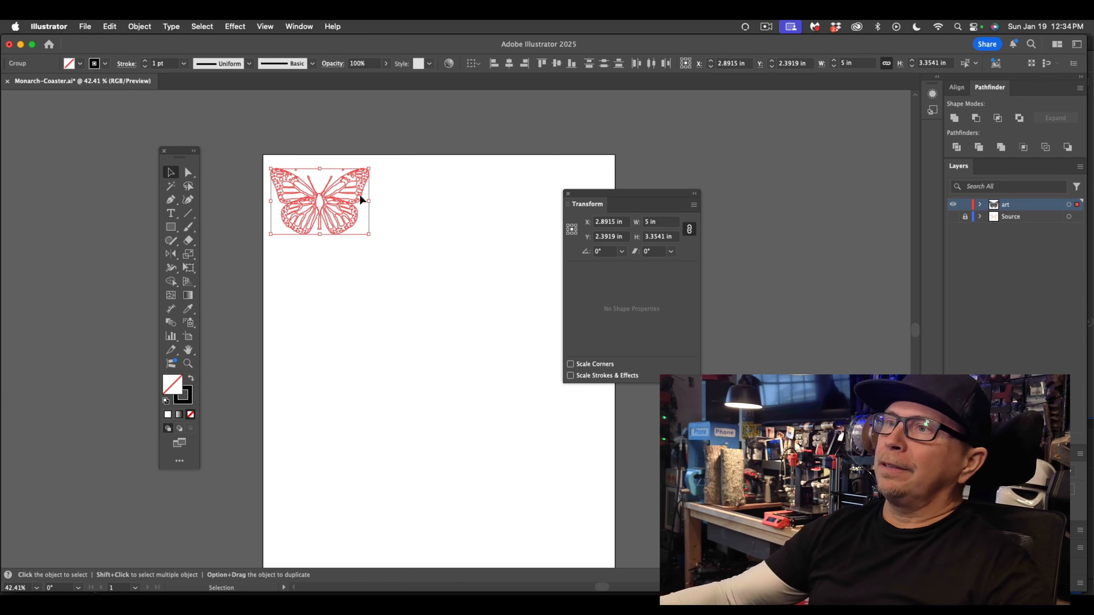
{"action": "scroll", "coordinate": [328, 215], "scroll_direction": "up", "scroll_amount": 5}
{"action": "scroll", "coordinate": [329, 215], "scroll_direction": "up", "scroll_amount": 5}
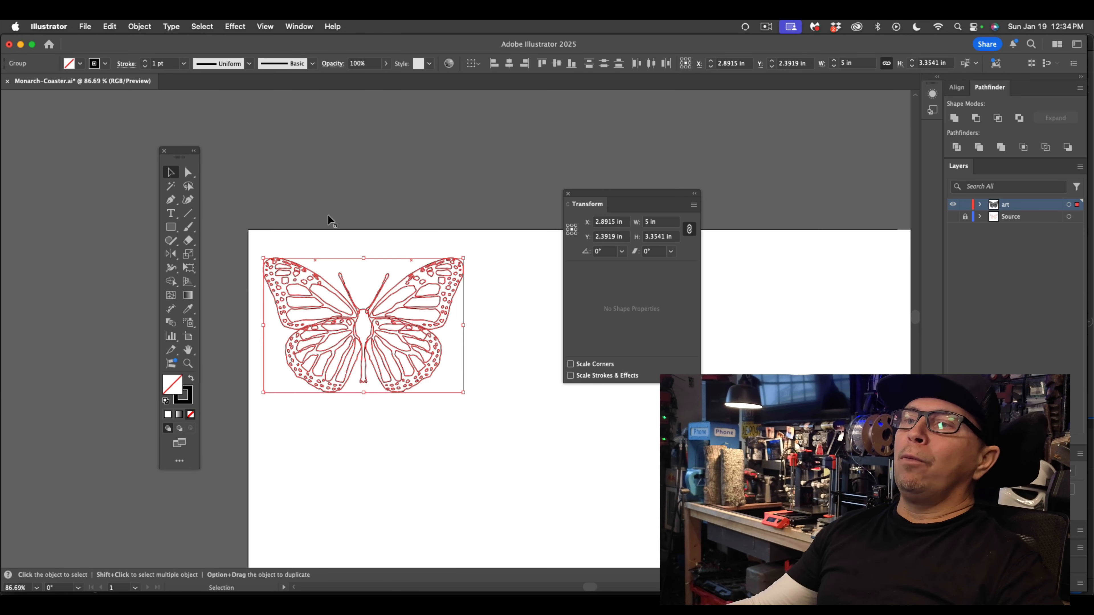
{"action": "scroll", "coordinate": [328, 216], "scroll_direction": "up", "scroll_amount": 4}
{"action": "scroll", "coordinate": [327, 215], "scroll_direction": "down", "scroll_amount": 4}
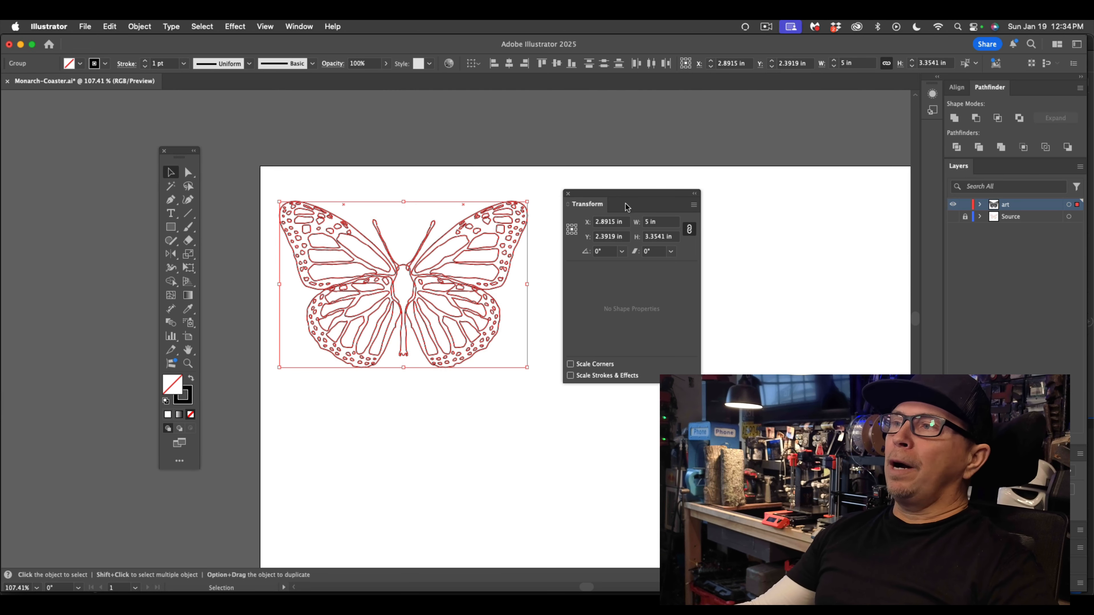
{"action": "left_click_drag", "start_coordinate": [588, 192], "coordinate": [741, 255]}
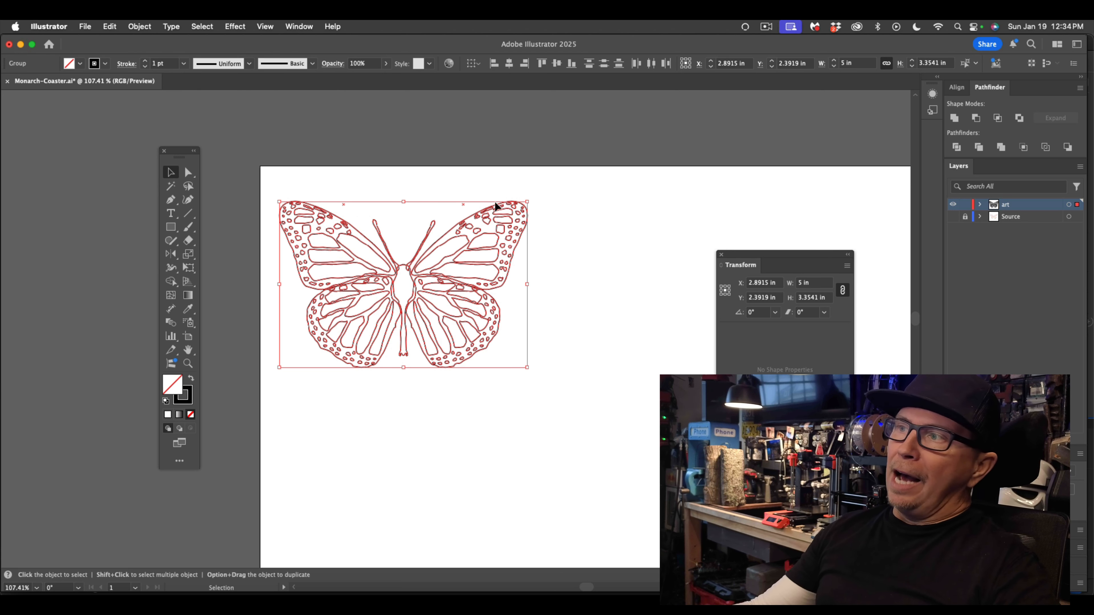
{"action": "left_click", "coordinate": [289, 195]}
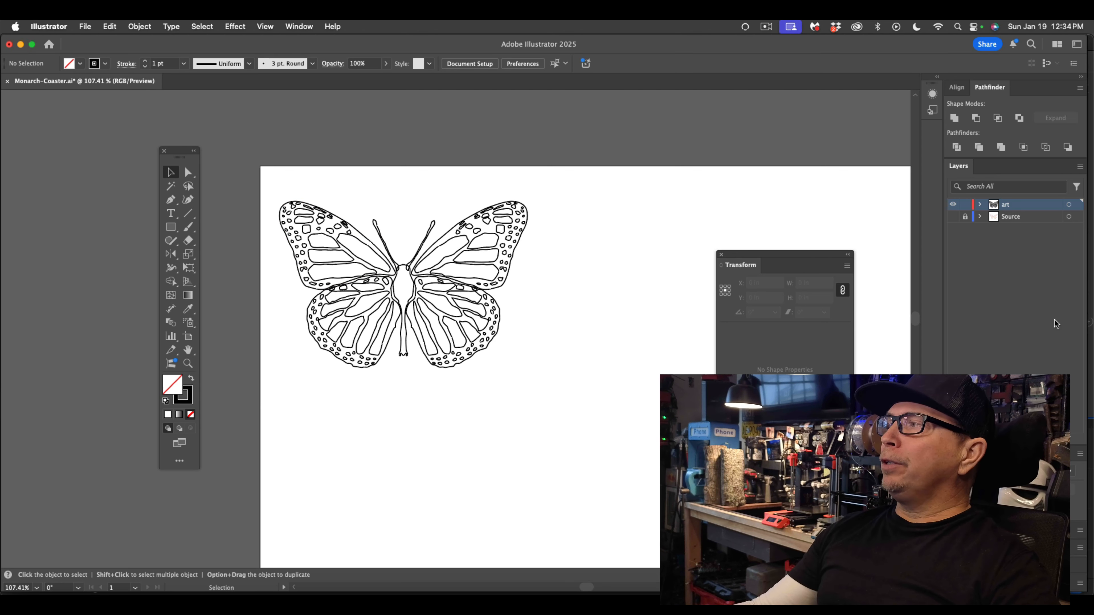
Step: Float the Layers panel beside the butterfly, duplicate the art layer and rename the copy "art outline"
{"action": "mouse_move", "coordinate": [957, 168]}
{"action": "left_mouse_down"}
{"action": "mouse_move", "coordinate": [592, 202]}
{"action": "mouse_move", "coordinate": [553, 180]}
{"action": "left_mouse_up"}
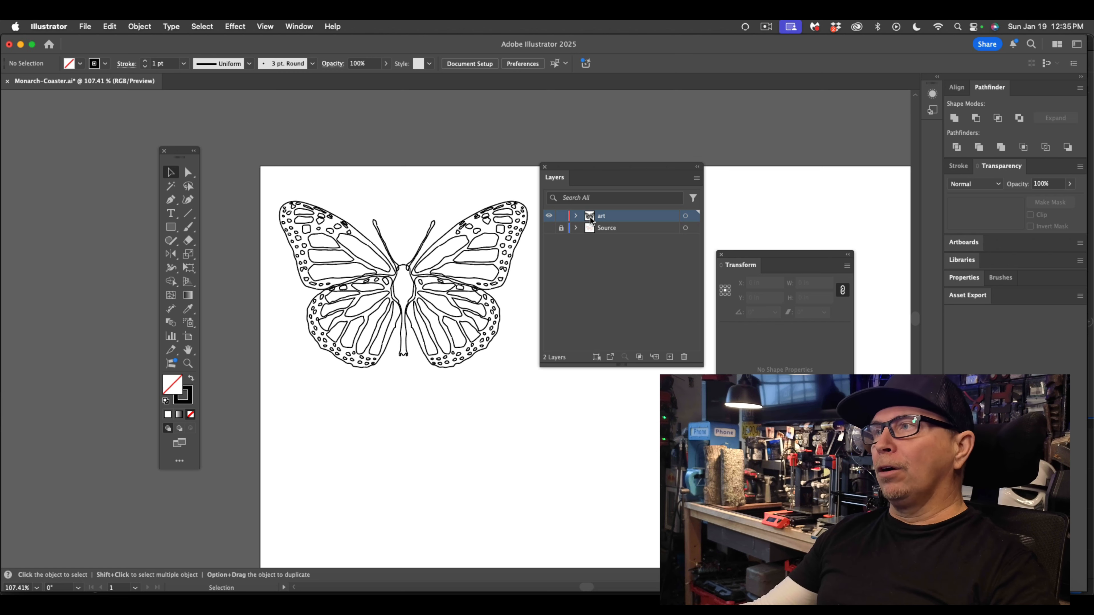
{"action": "left_click_drag", "start_coordinate": [590, 220], "coordinate": [671, 361]}
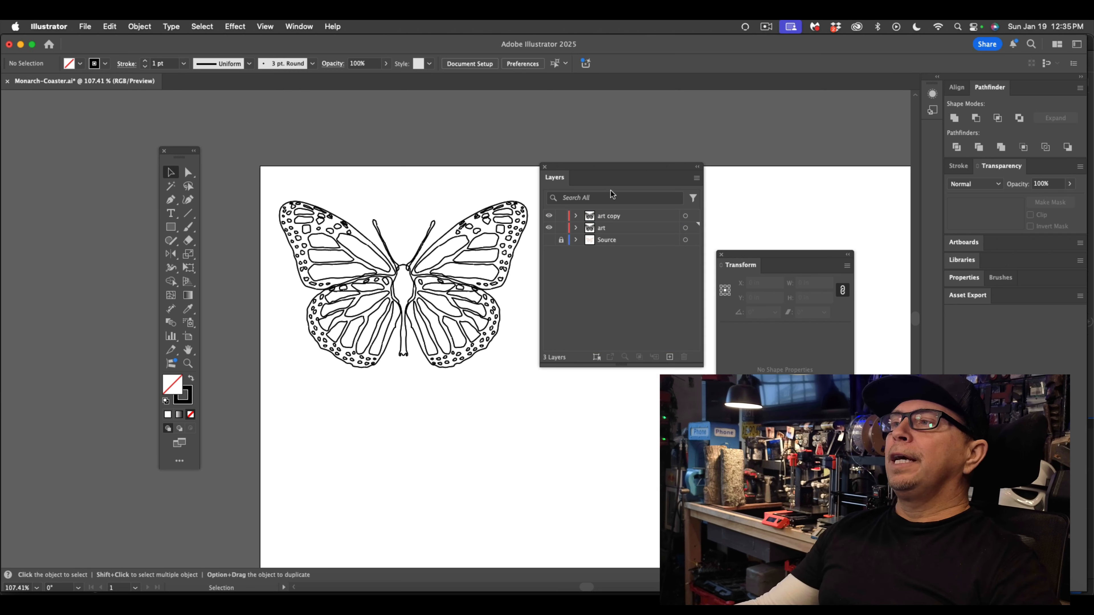
{"action": "double_click", "coordinate": [607, 216]}
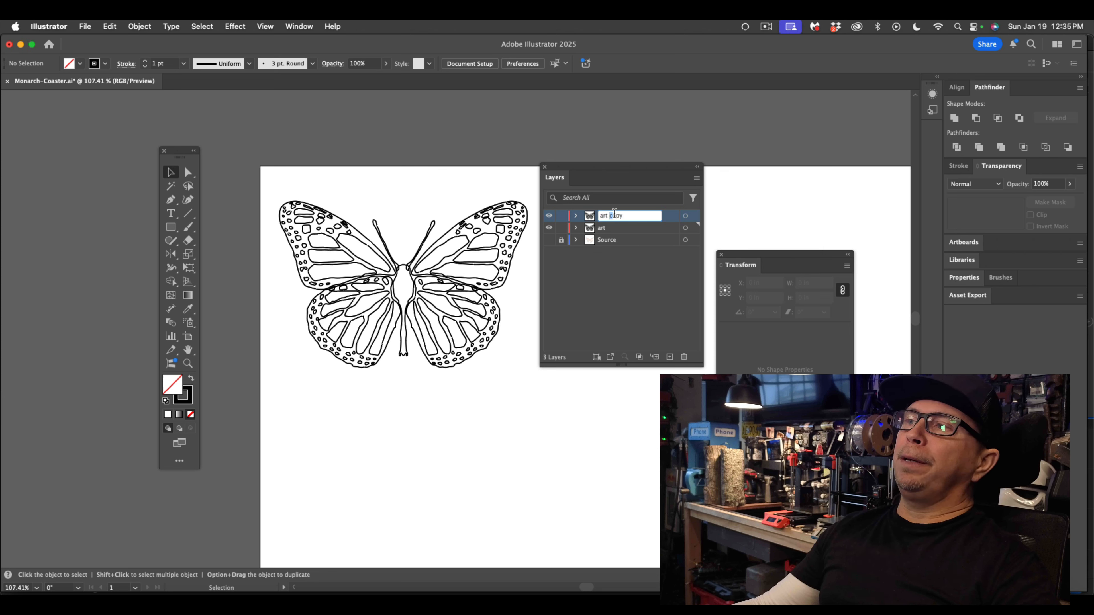
{"action": "type", "text": "art o"}
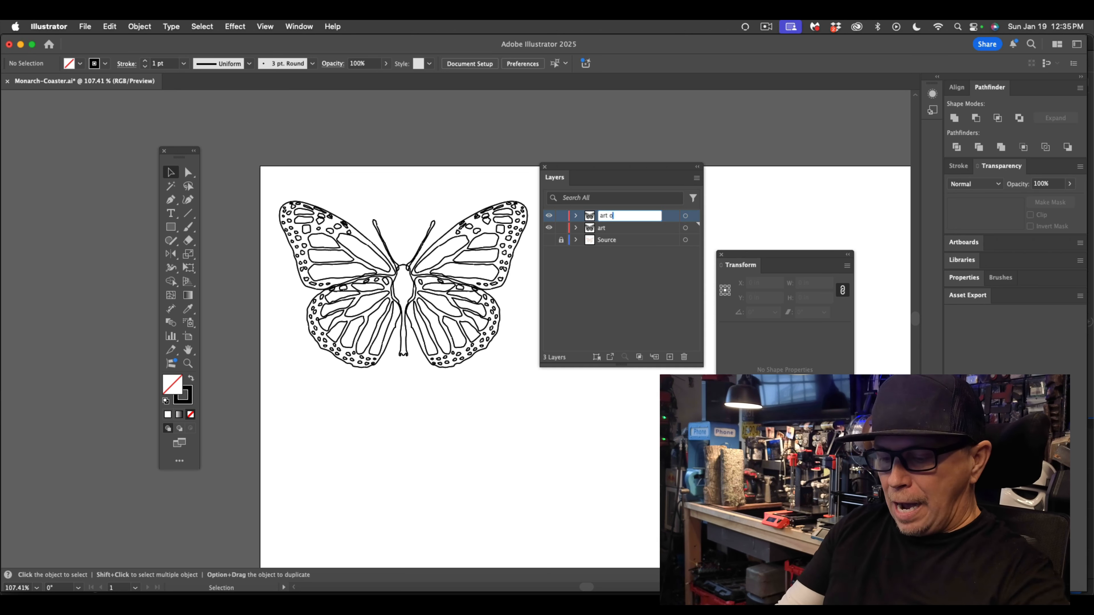
{"action": "type", "text": "utline"}
{"action": "key", "text": "Return"}
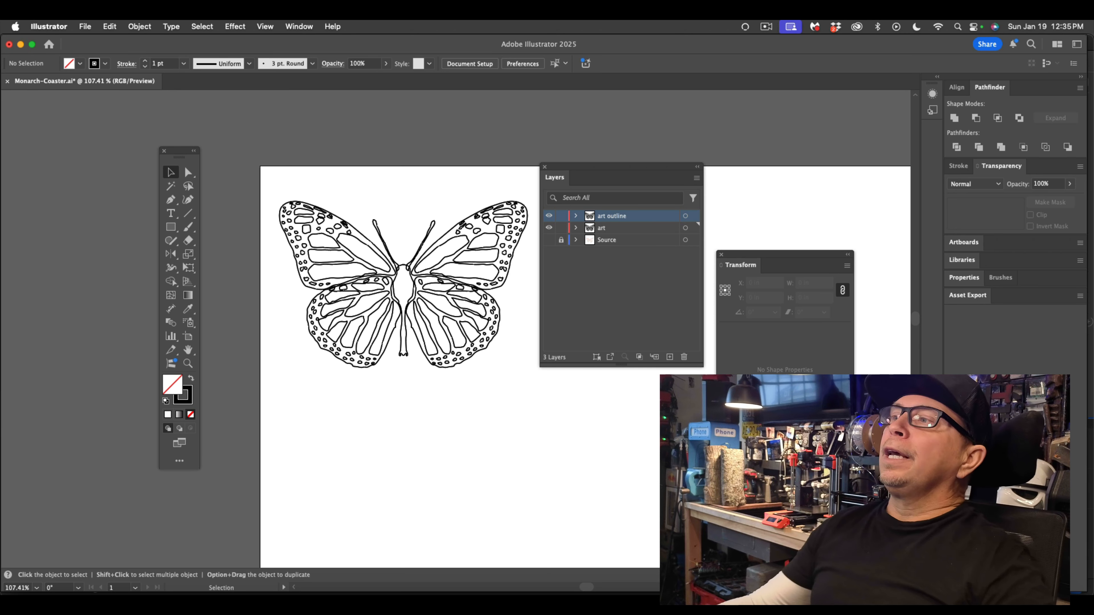
Step: Hide the original art layer and unite all shapes of the art outline layer into a silhouette with Pathfinder
{"action": "left_click", "coordinate": [549, 229]}
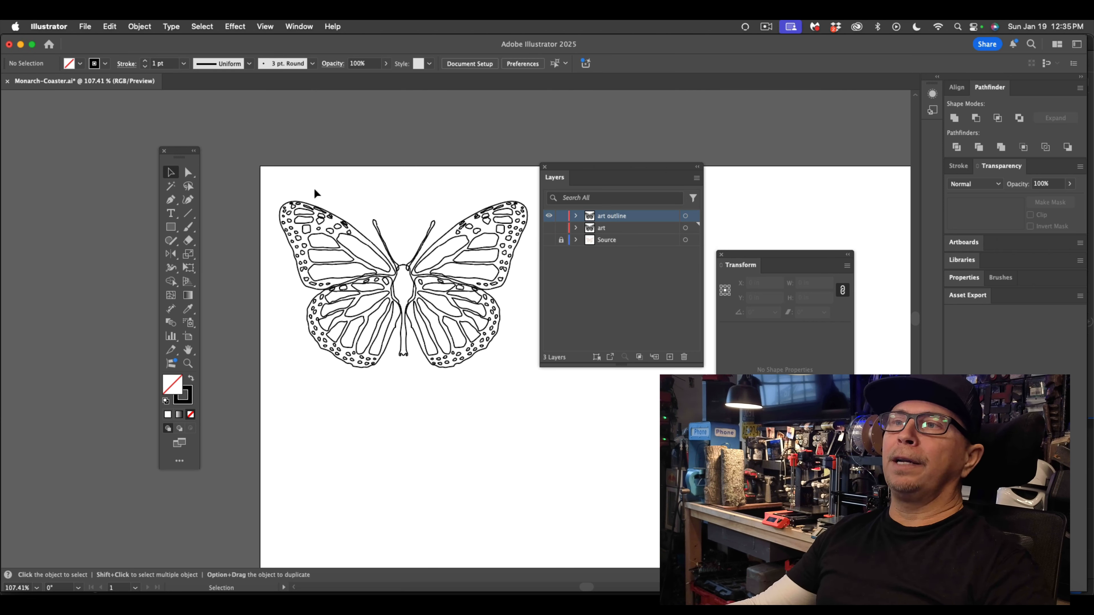
{"action": "left_click_drag", "start_coordinate": [314, 188], "coordinate": [505, 367]}
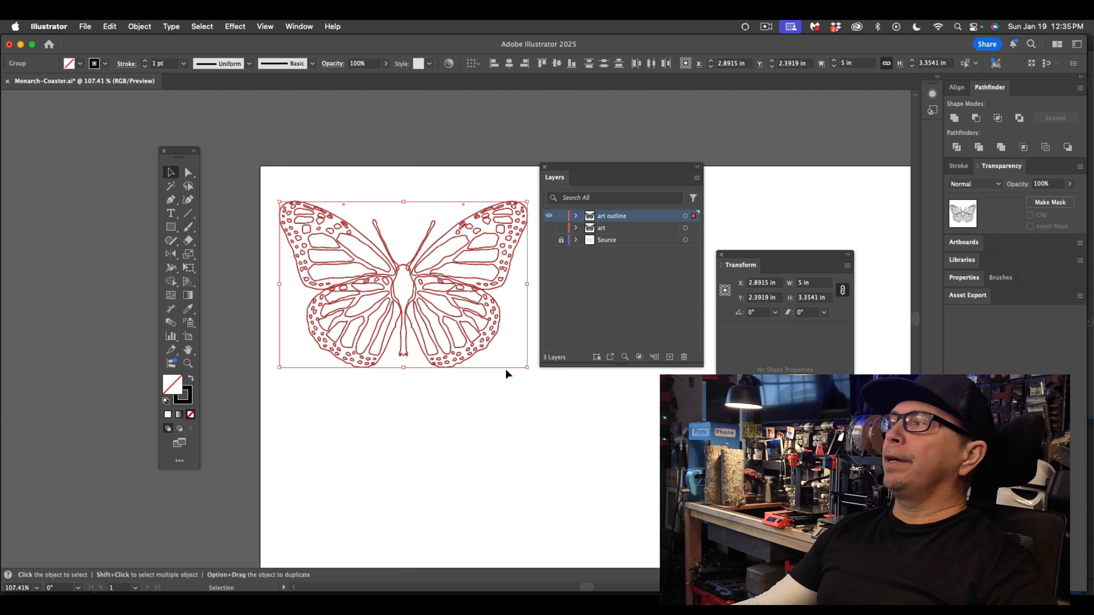
{"action": "left_click_drag", "start_coordinate": [990, 87], "coordinate": [566, 378]}
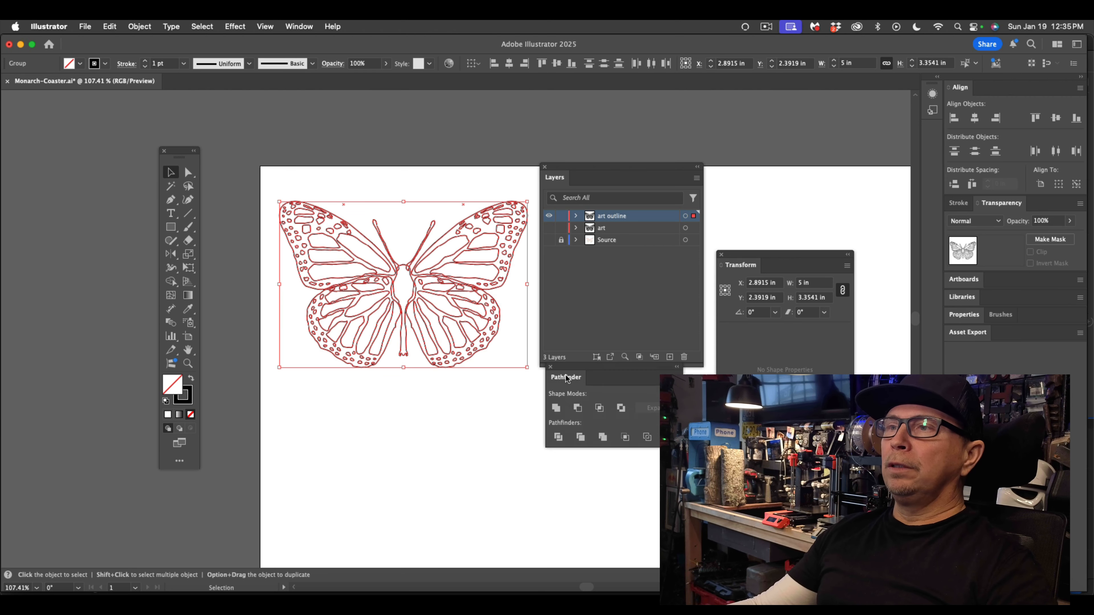
{"action": "left_click", "coordinate": [556, 409]}
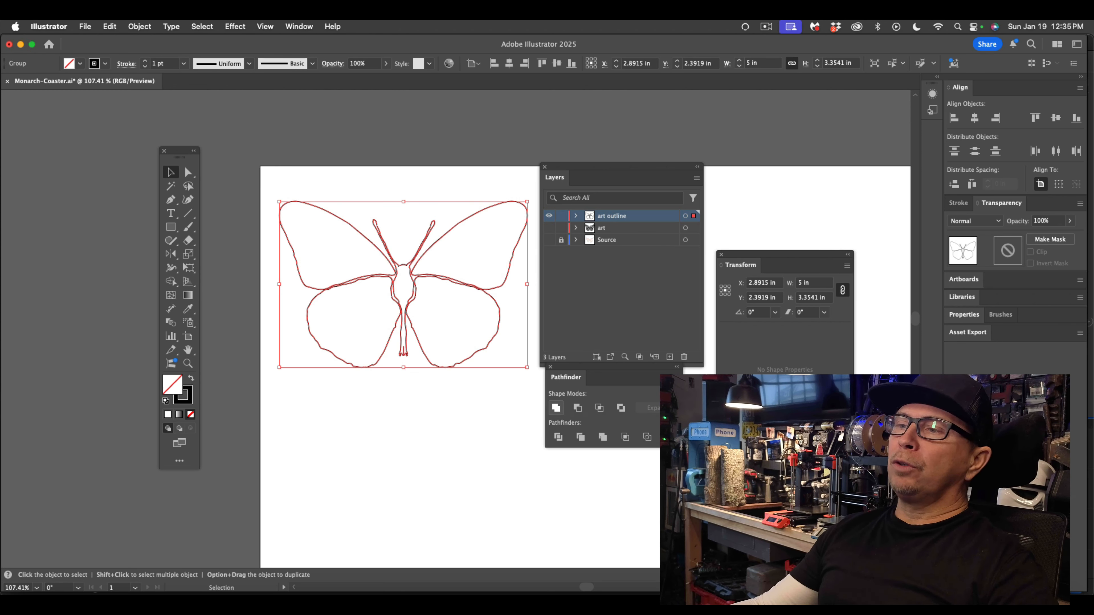
{"action": "left_click", "coordinate": [420, 440]}
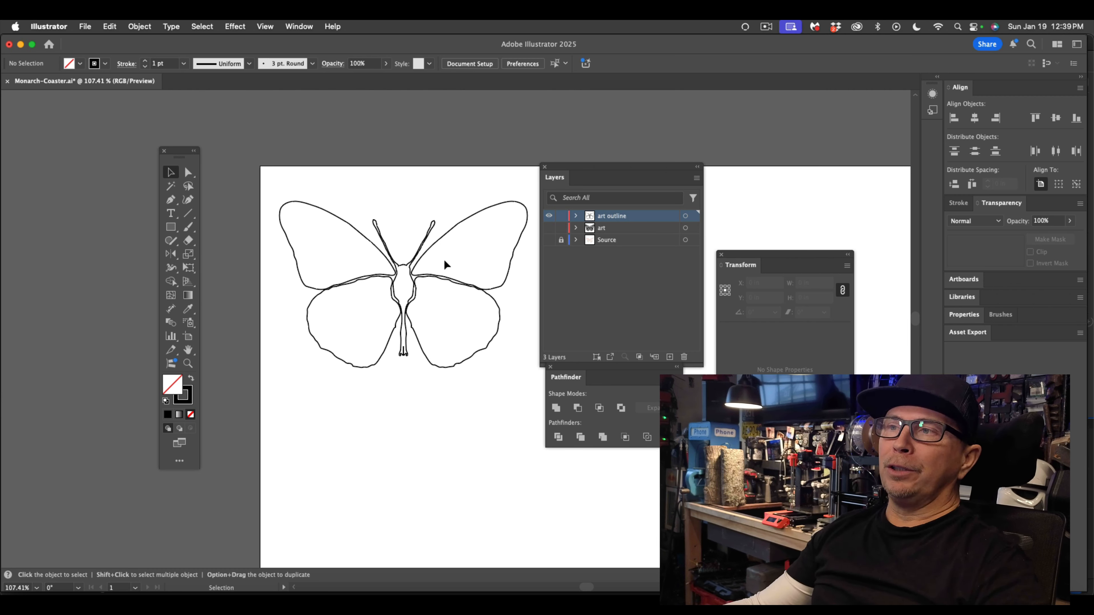
Step: Select the united silhouette and temporarily show the art layer to compare it with the detailed artwork
{"action": "left_click_drag", "start_coordinate": [374, 243], "coordinate": [467, 324]}
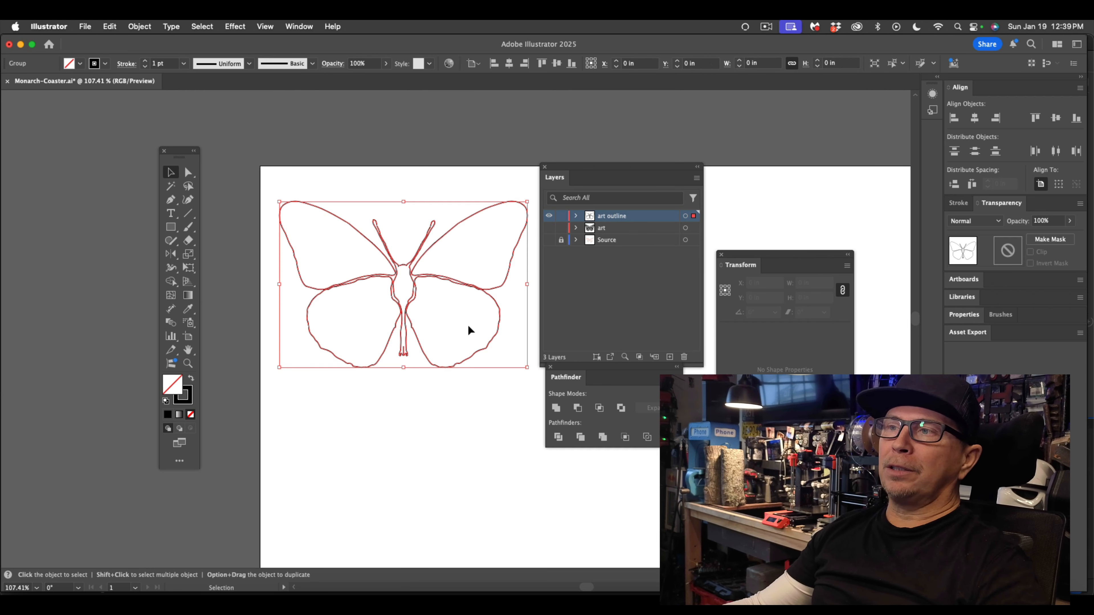
{"action": "left_click", "coordinate": [549, 230]}
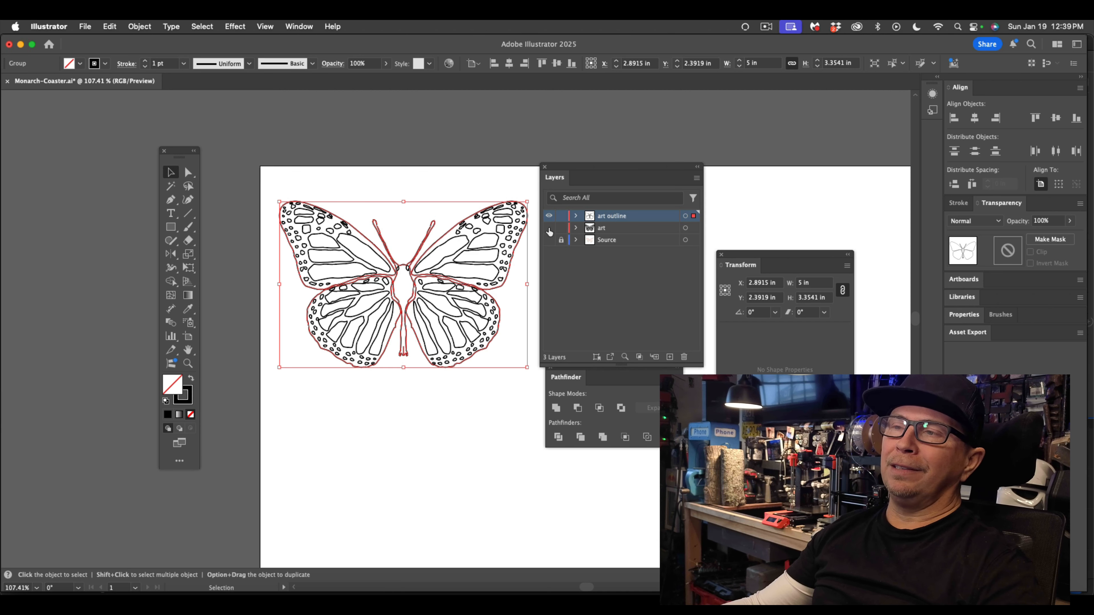
{"action": "left_click", "coordinate": [550, 230]}
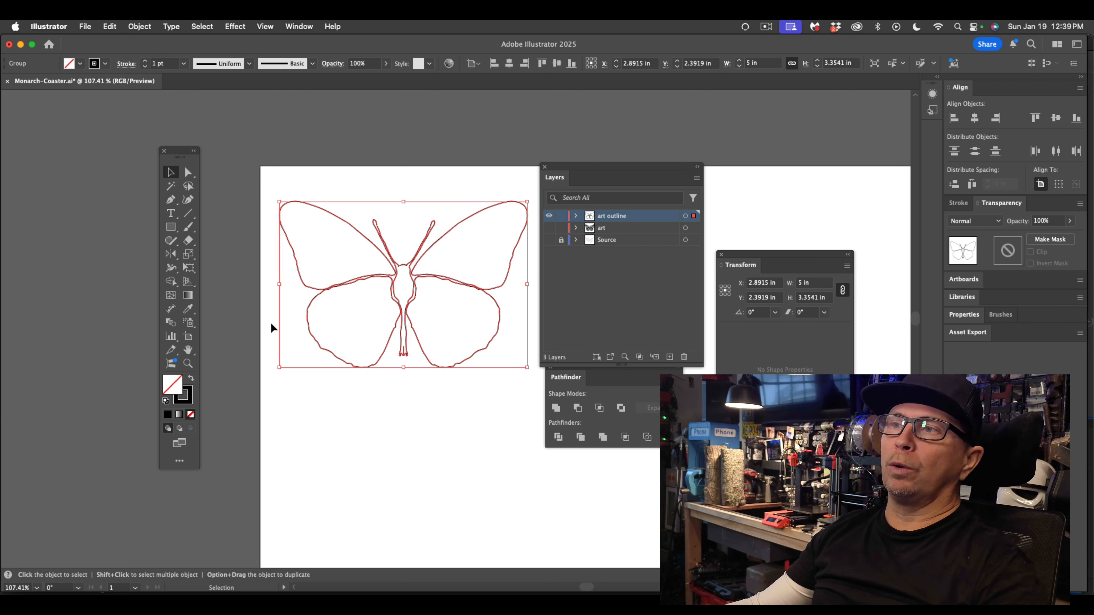
Step: Swap the silhouette's fill and stroke to make it solid black with no outline
{"action": "left_click", "coordinate": [191, 381]}
{"action": "left_click", "coordinate": [278, 210]}
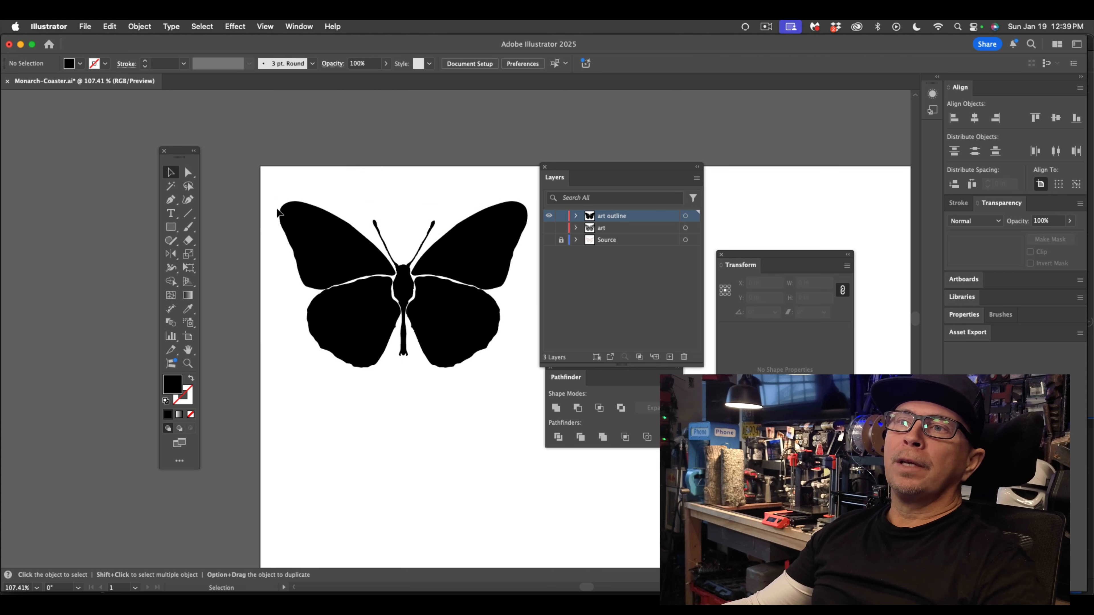
Step: Paint across the middle of the silhouette with a black, unfilled Paintbrush stroke to close the gaps between the wings and body
{"action": "left_click", "coordinate": [189, 227]}
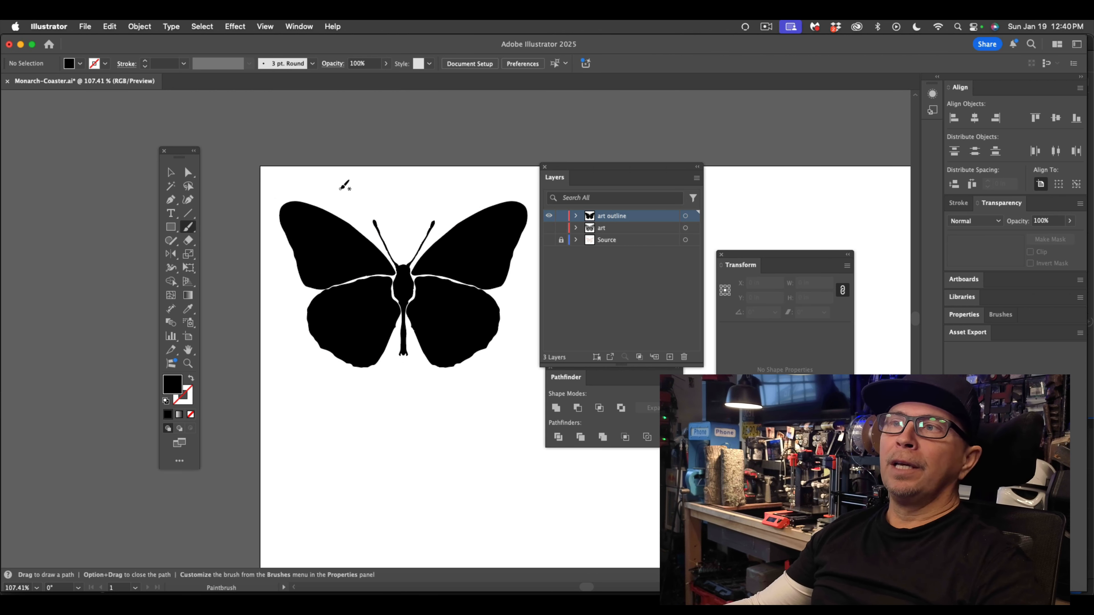
{"action": "left_click_drag", "start_coordinate": [351, 195], "coordinate": [464, 177]}
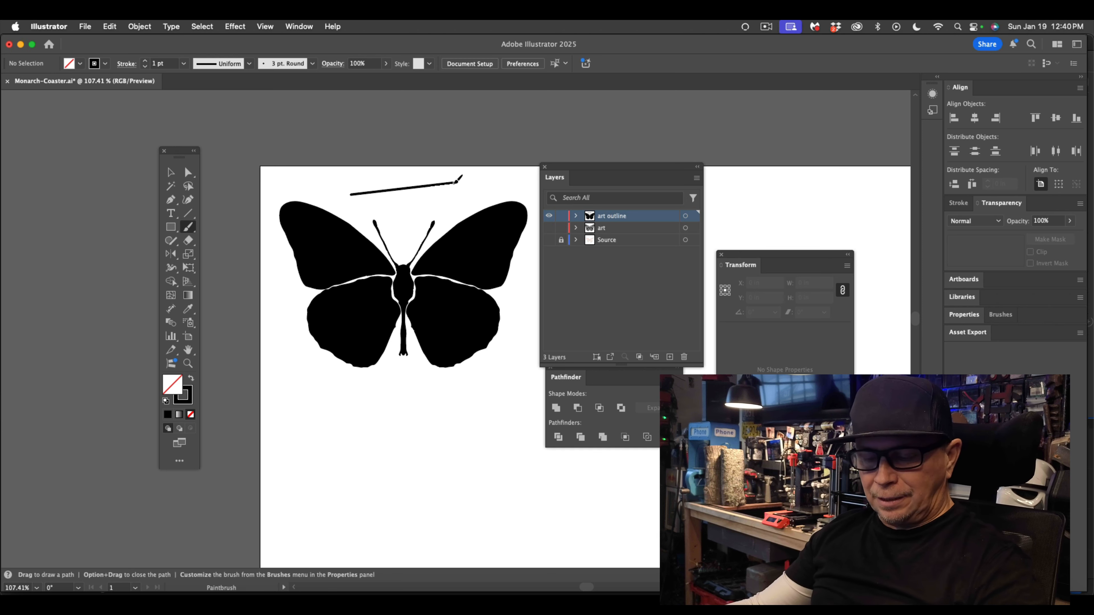
{"action": "key", "text": "super+z"}
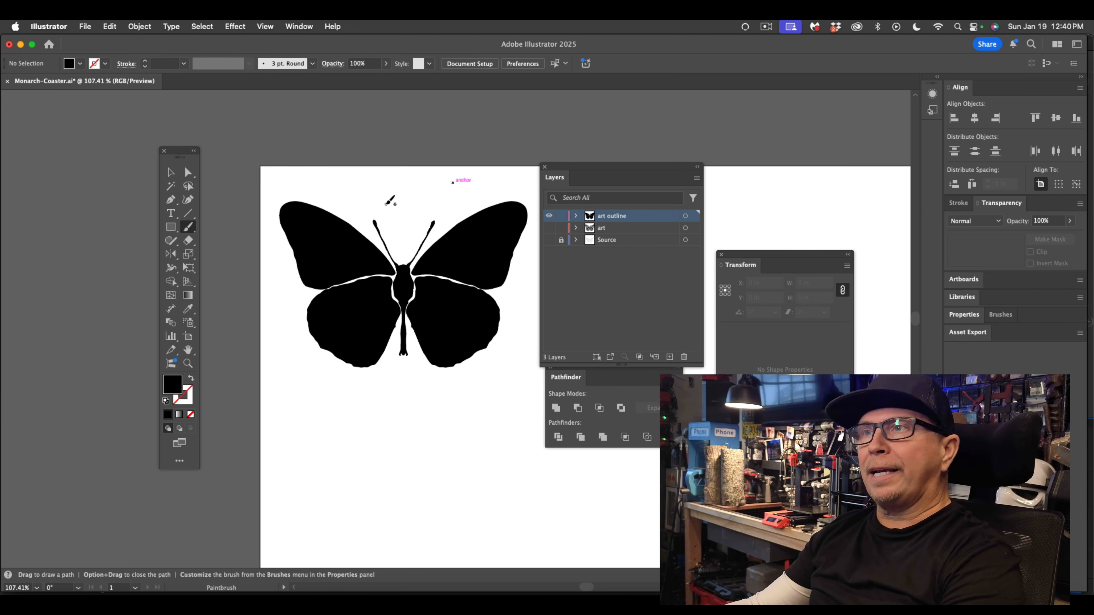
{"action": "key", "text": "shift+x"}
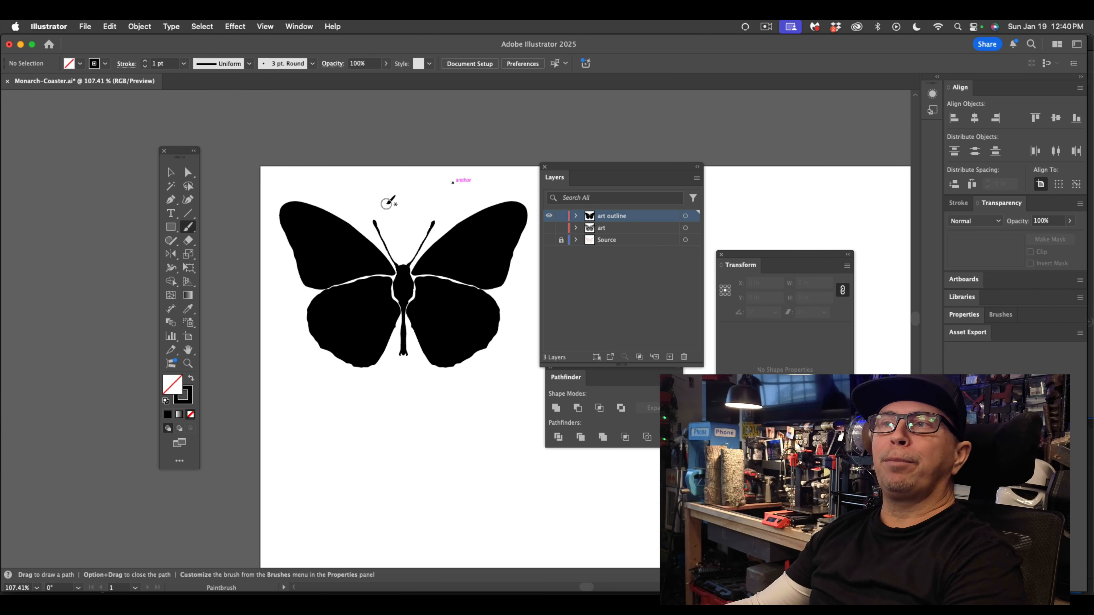
{"action": "left_click_drag", "start_coordinate": [330, 284], "coordinate": [464, 285]}
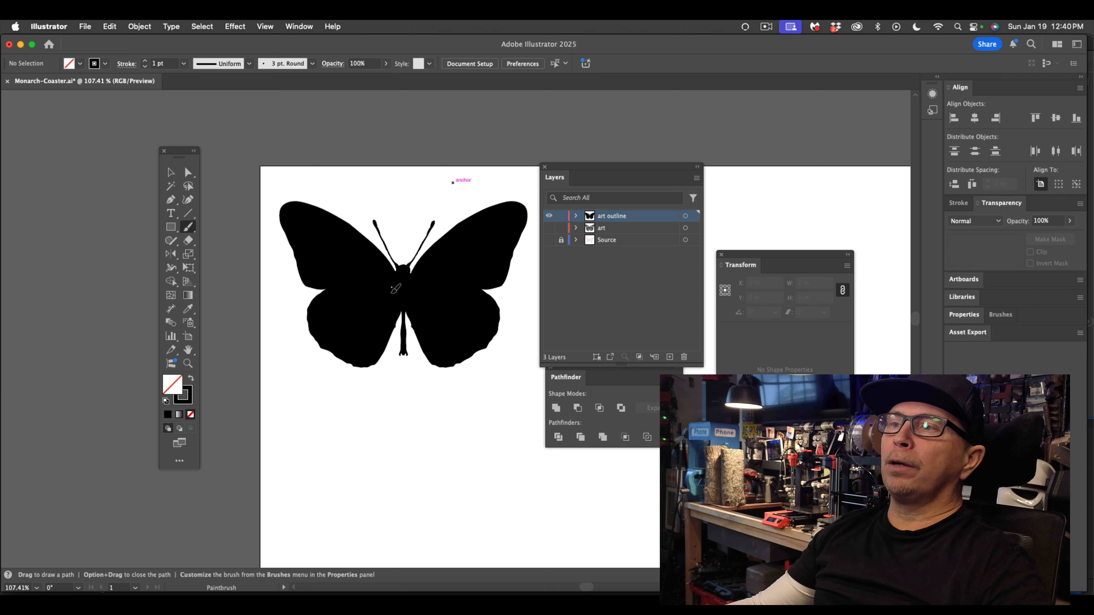
Step: Convert the brush stroke across the butterfly's middle with Outline Stroke and unite it with the silhouette into one shape
{"action": "left_click", "coordinate": [171, 172]}
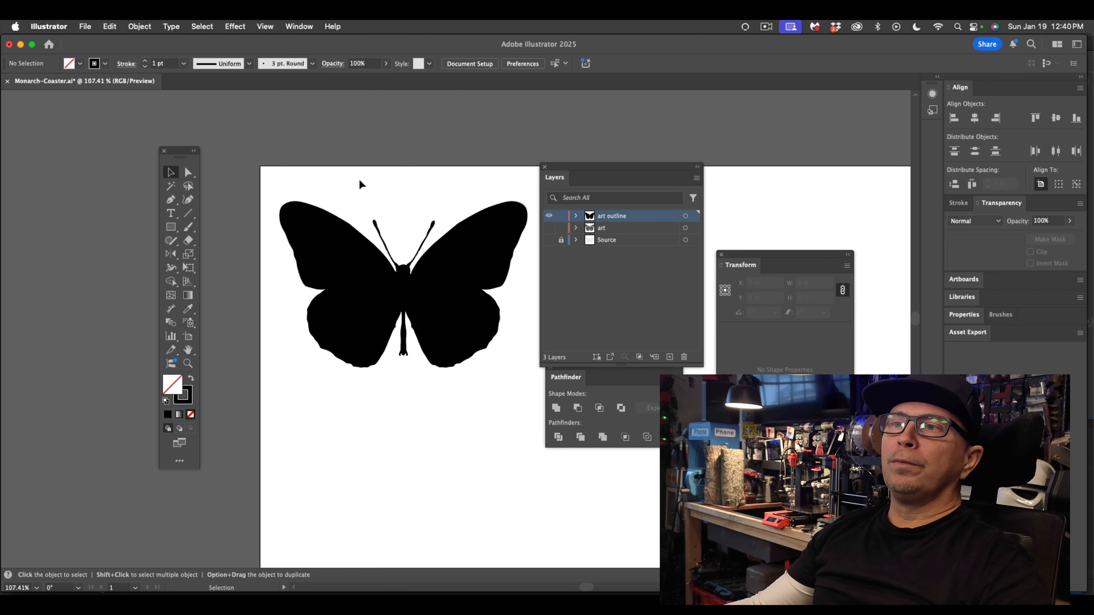
{"action": "left_click_drag", "start_coordinate": [345, 181], "coordinate": [472, 379]}
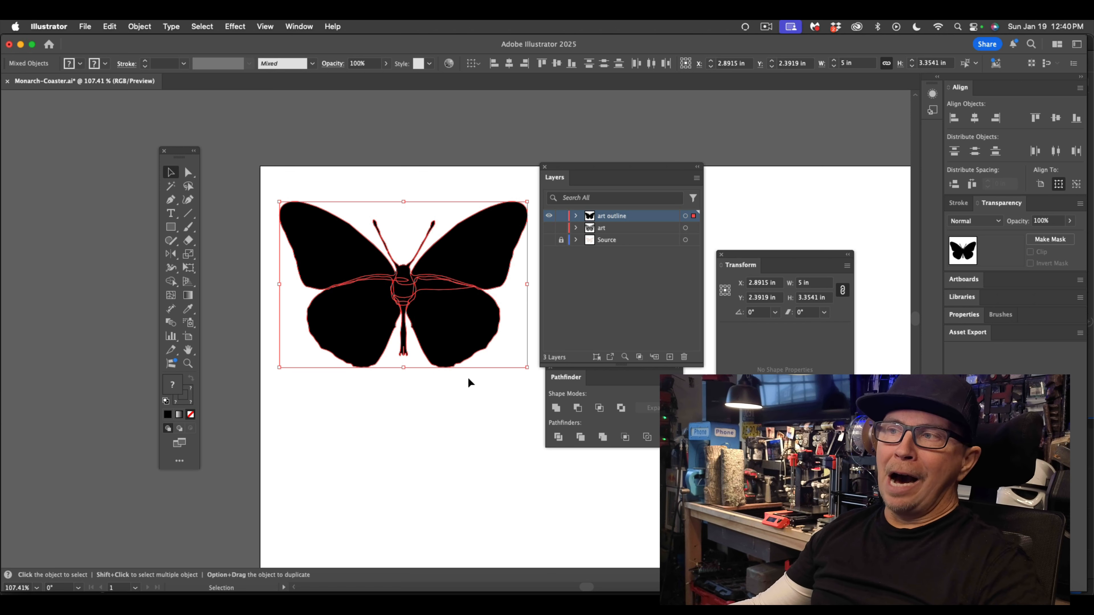
{"action": "left_click", "coordinate": [454, 389]}
{"action": "left_click", "coordinate": [423, 292]}
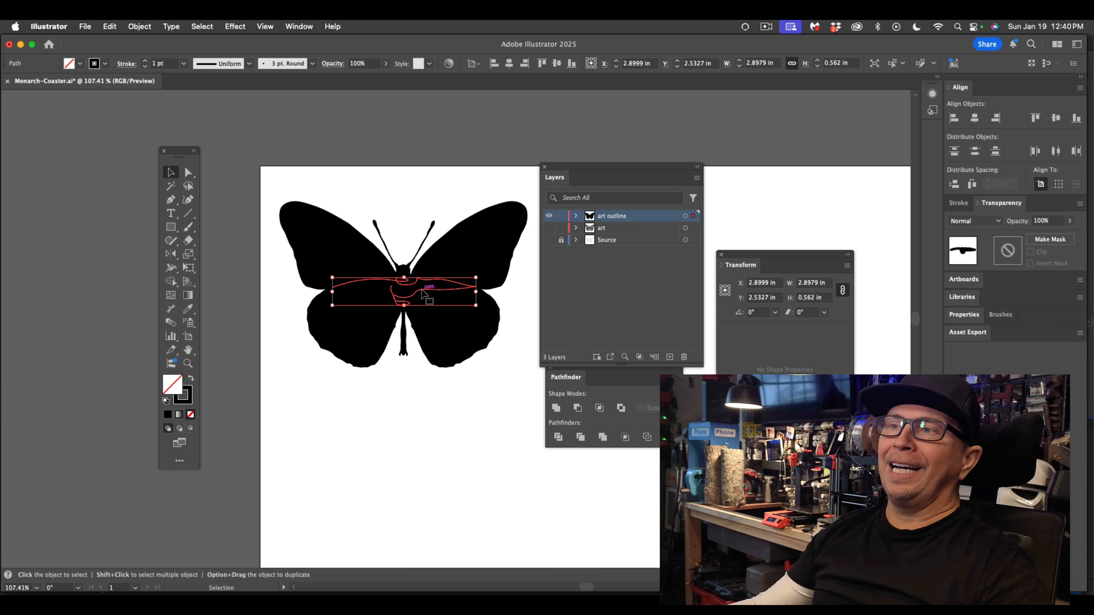
{"action": "left_click", "coordinate": [139, 27]}
{"action": "mouse_move", "coordinate": [203, 352]}
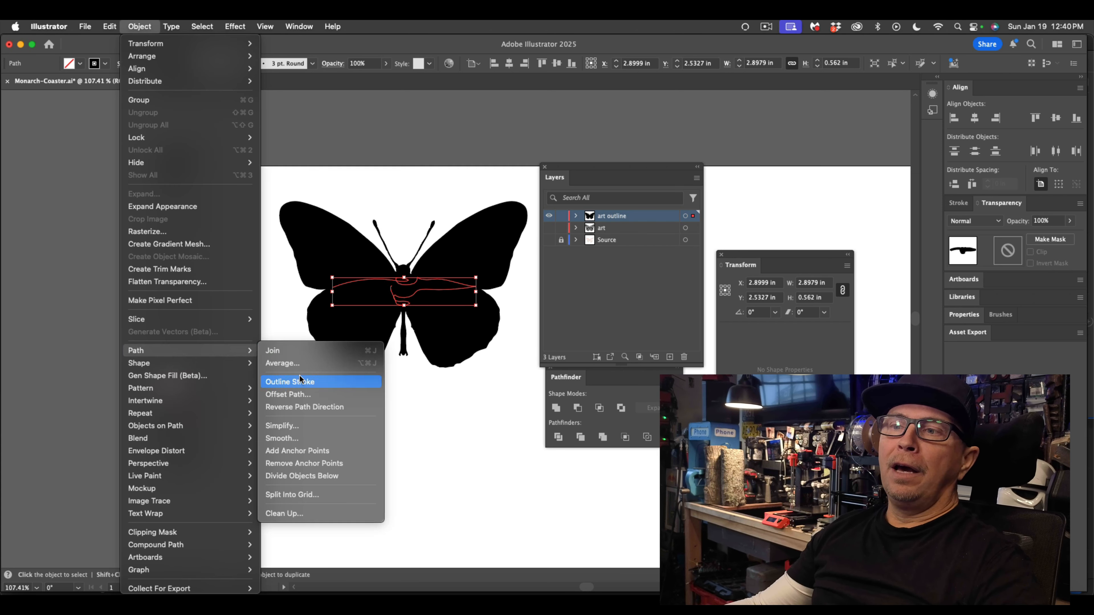
{"action": "left_click", "coordinate": [298, 383]}
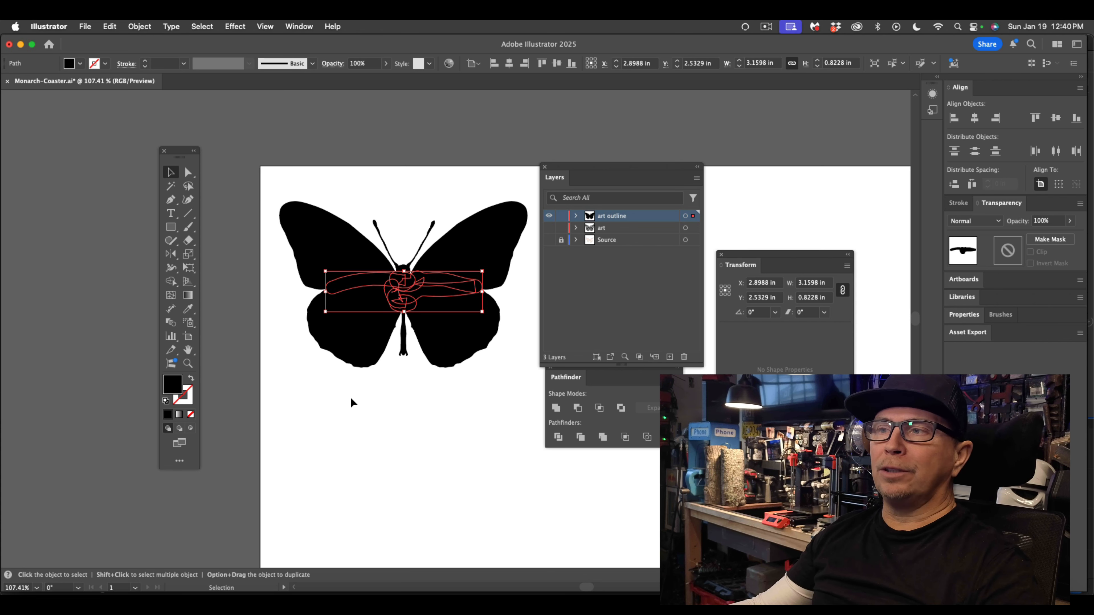
{"action": "left_click_drag", "start_coordinate": [328, 179], "coordinate": [491, 332]}
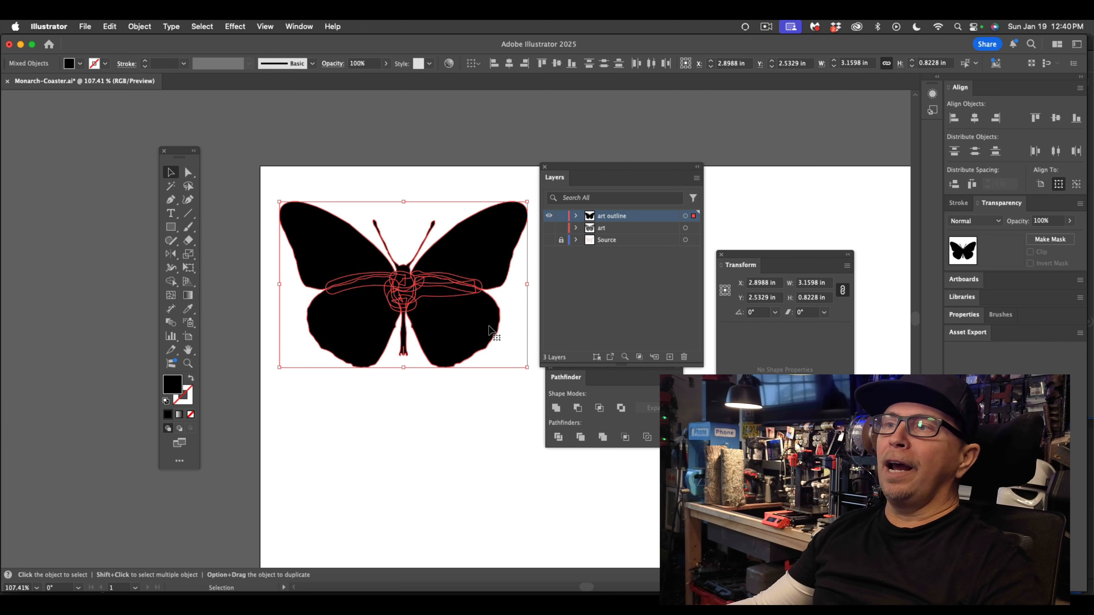
{"action": "left_click", "coordinate": [556, 408]}
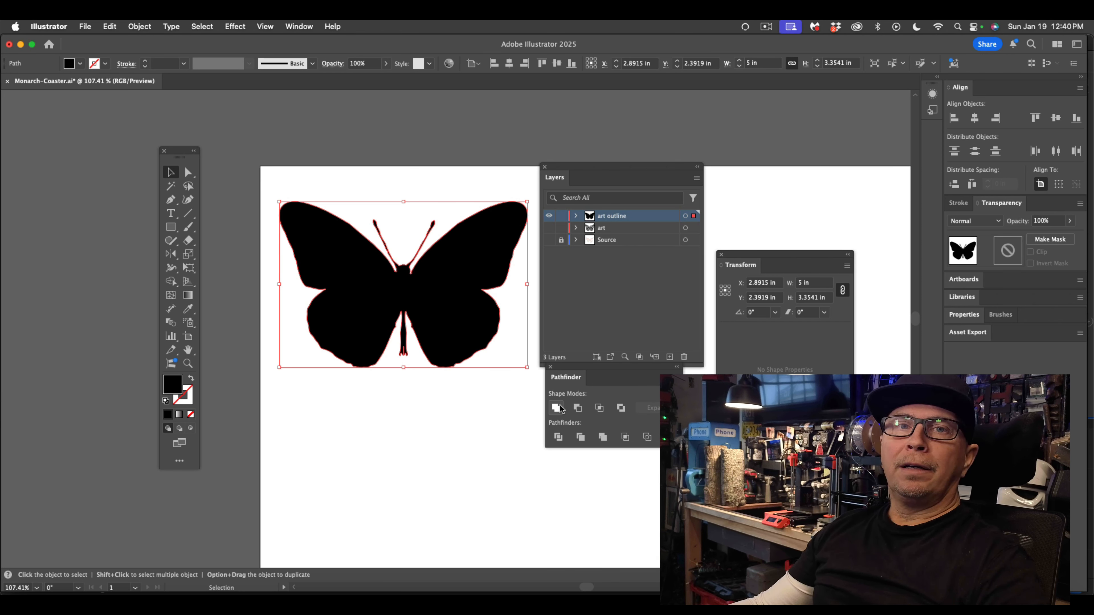
Step: Offset the silhouette's path by 0.1389 in with round joins and give the offset shape a black stroke with no fill
{"action": "left_click", "coordinate": [129, 26]}
{"action": "mouse_move", "coordinate": [174, 351]}
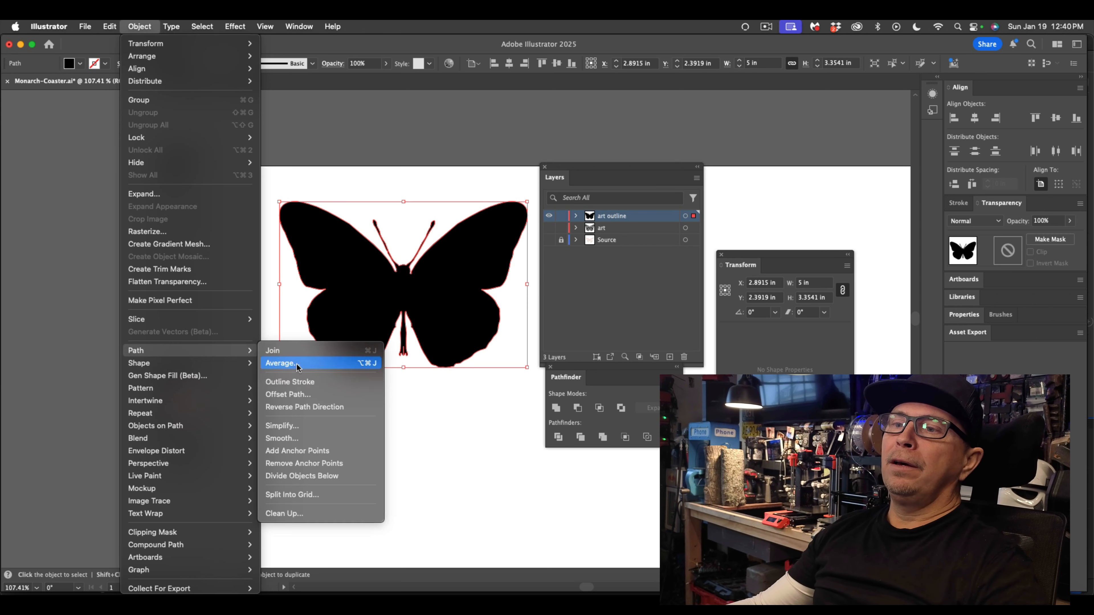
{"action": "left_click", "coordinate": [297, 394]}
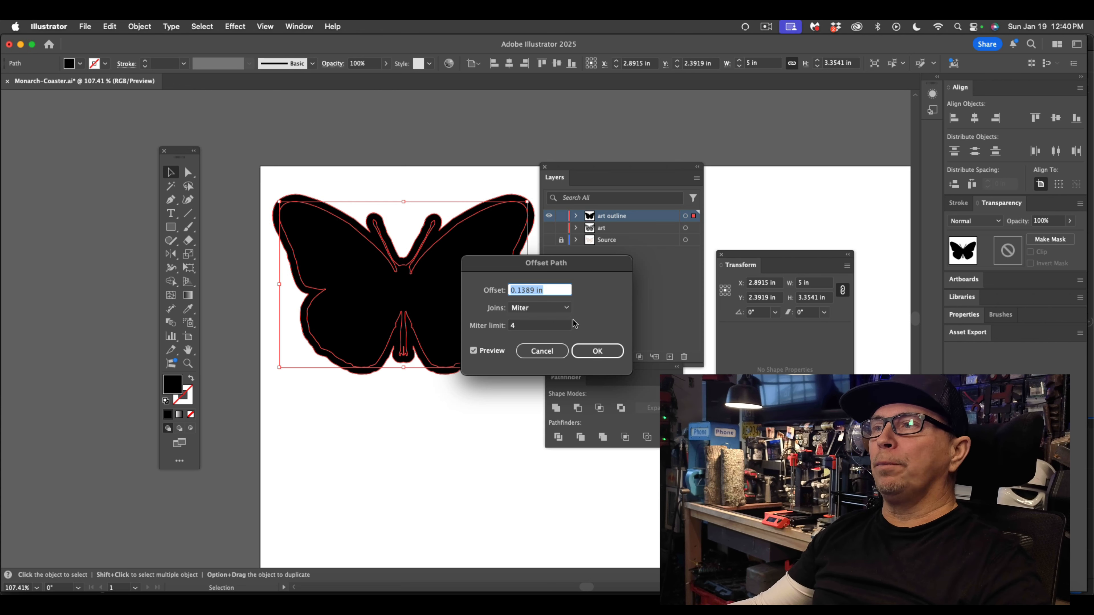
{"action": "left_click_drag", "start_coordinate": [552, 290], "coordinate": [524, 290]}
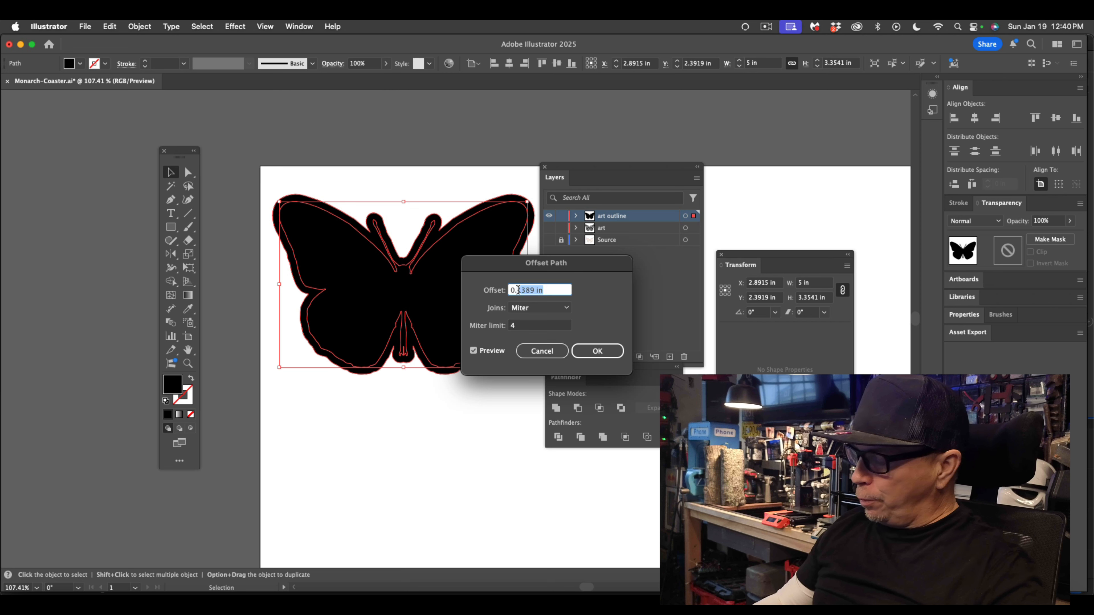
{"action": "type", "text": "..08"}
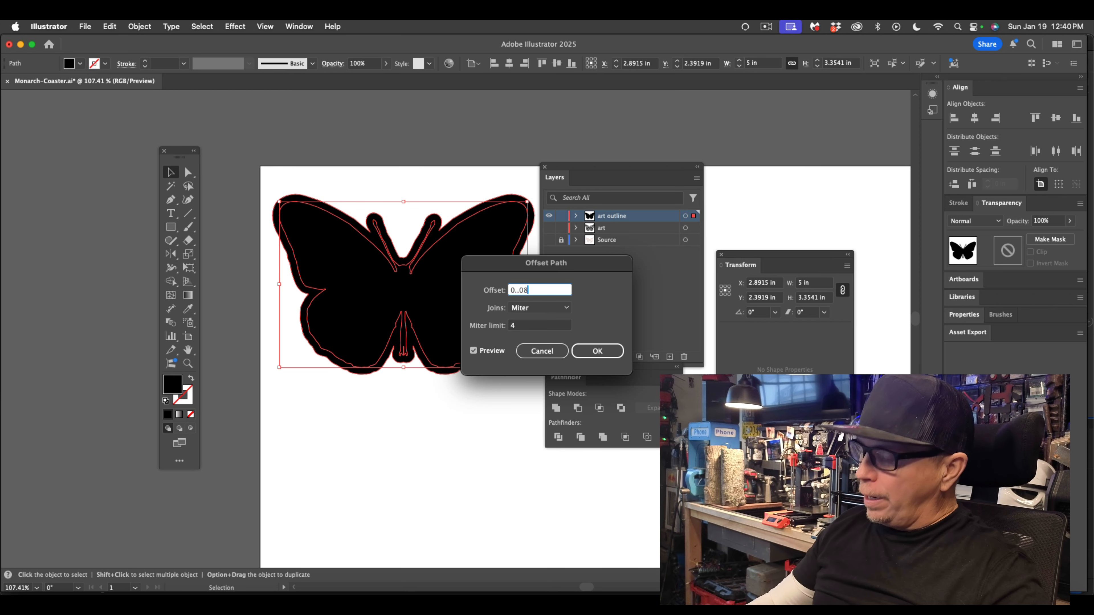
{"action": "left_click", "coordinate": [543, 308]}
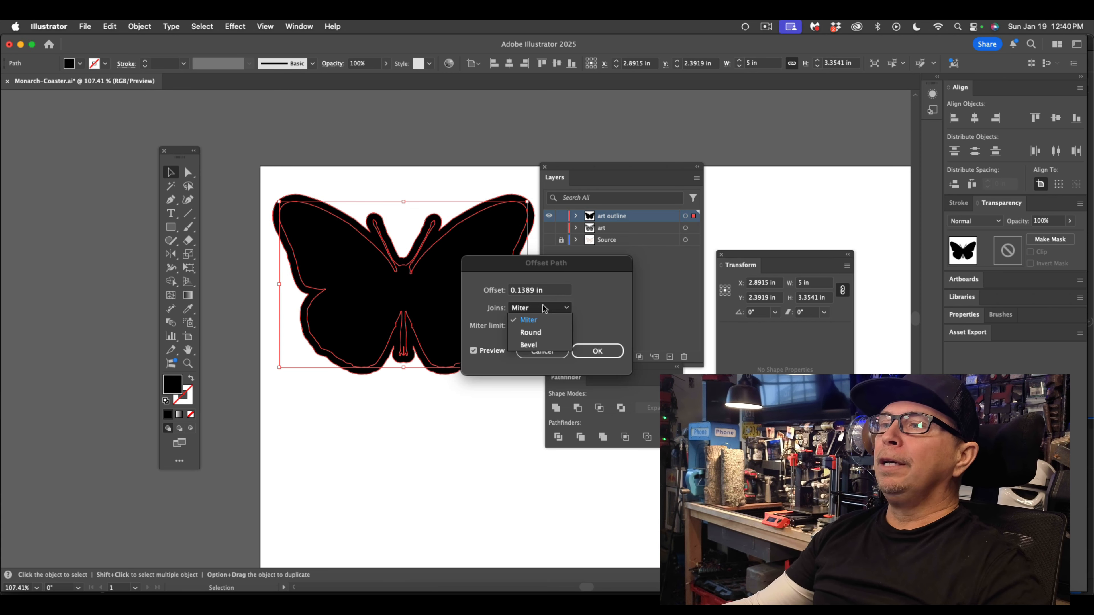
{"action": "left_click", "coordinate": [534, 332]}
{"action": "left_click", "coordinate": [602, 353]}
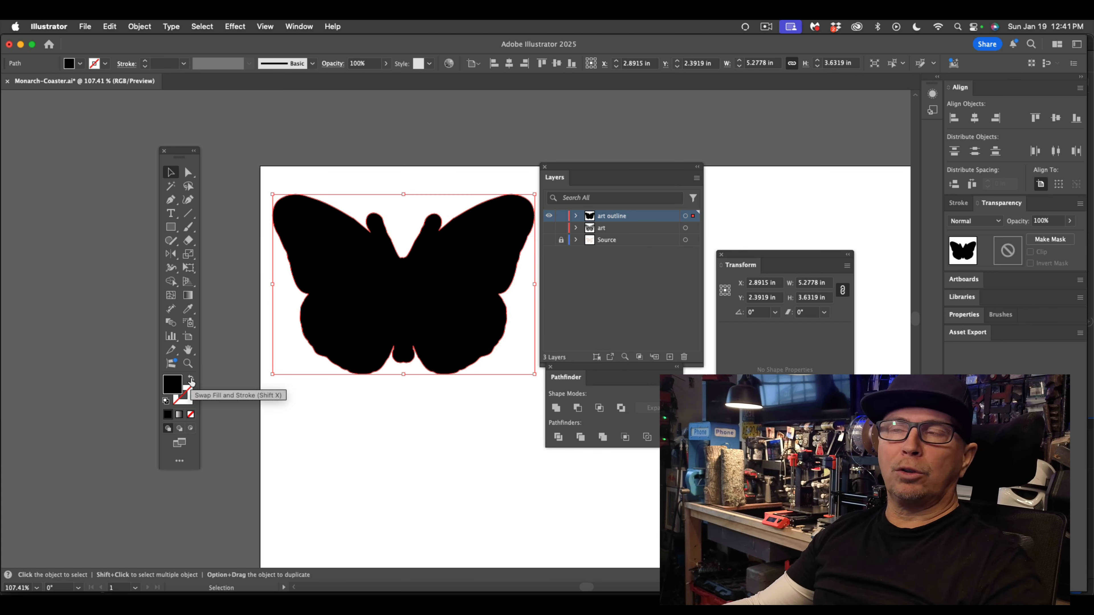
{"action": "left_click", "coordinate": [191, 381]}
{"action": "left_click", "coordinate": [369, 402]}
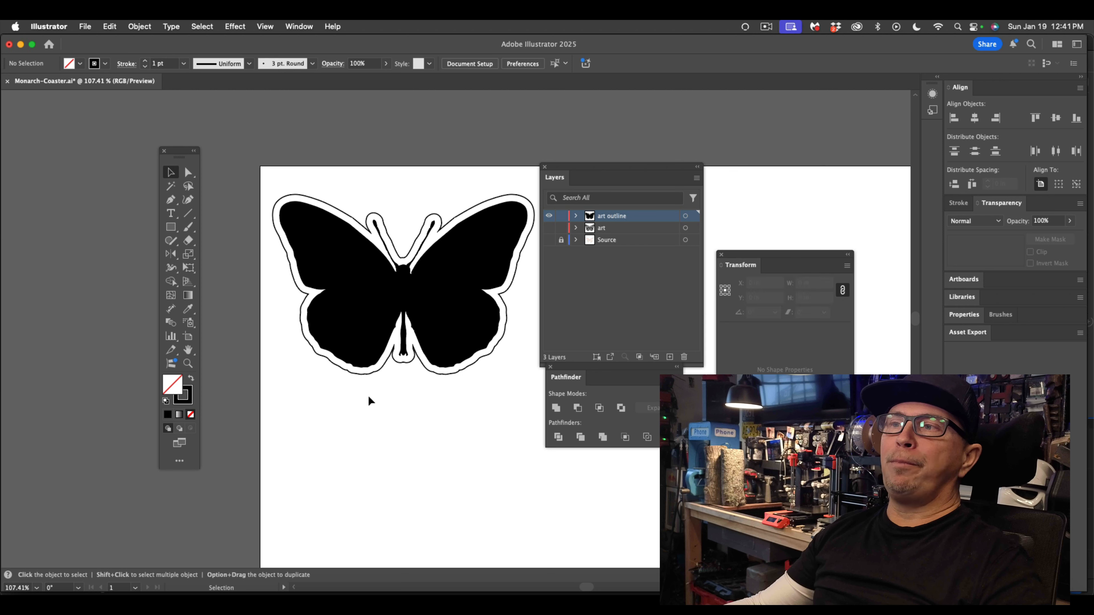
Step: Cut the solid black silhouette and paste it in back on a new layer placed between the art and Source layers
{"action": "left_click", "coordinate": [376, 321]}
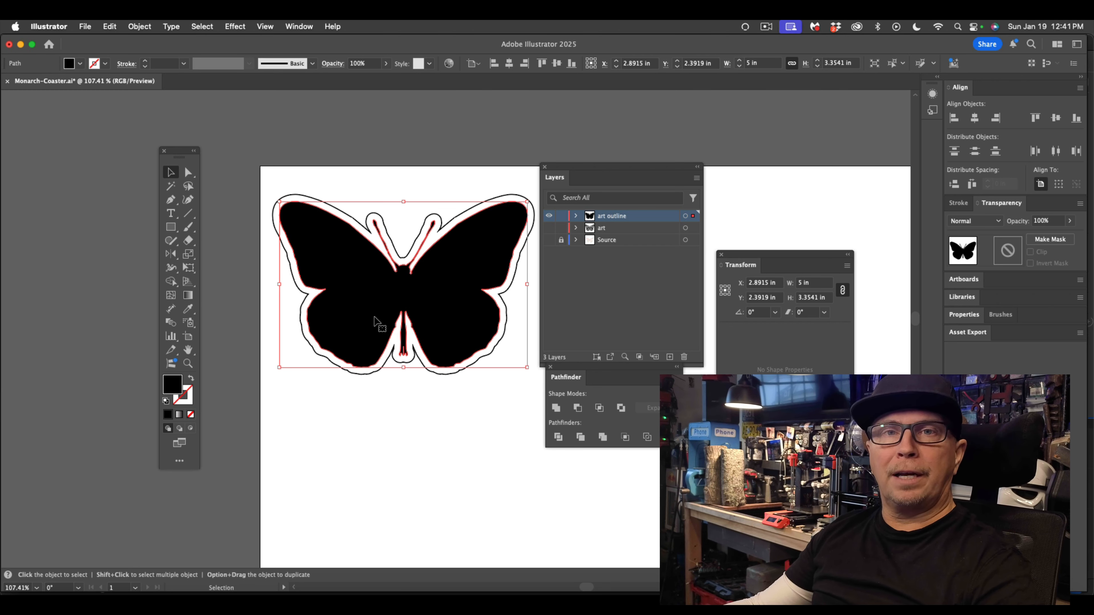
{"action": "key", "text": "a"}
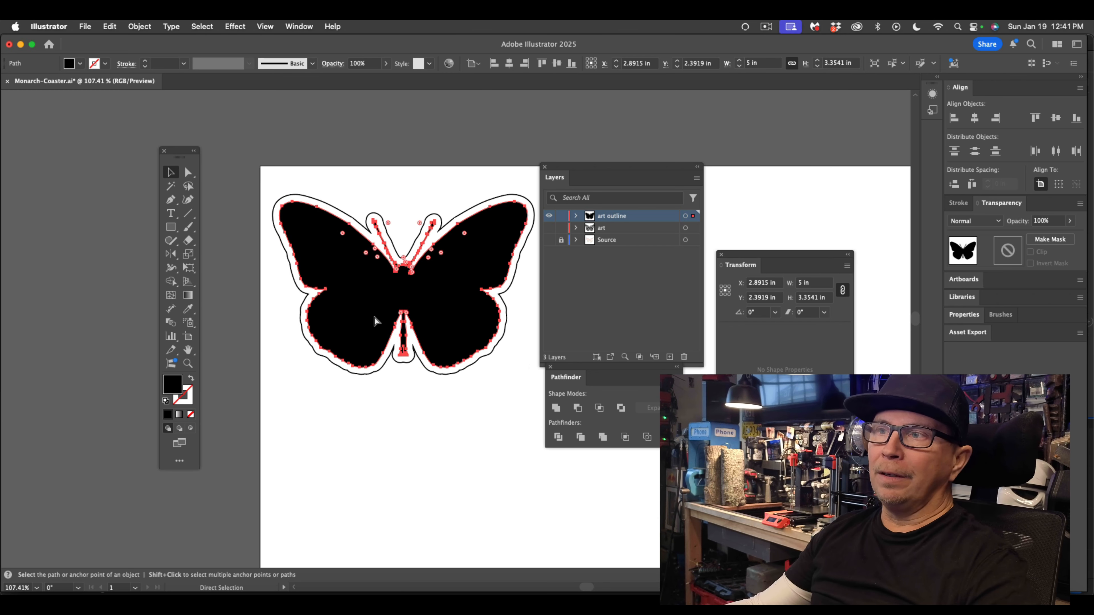
{"action": "key", "text": "Delete"}
{"action": "key", "text": "v"}
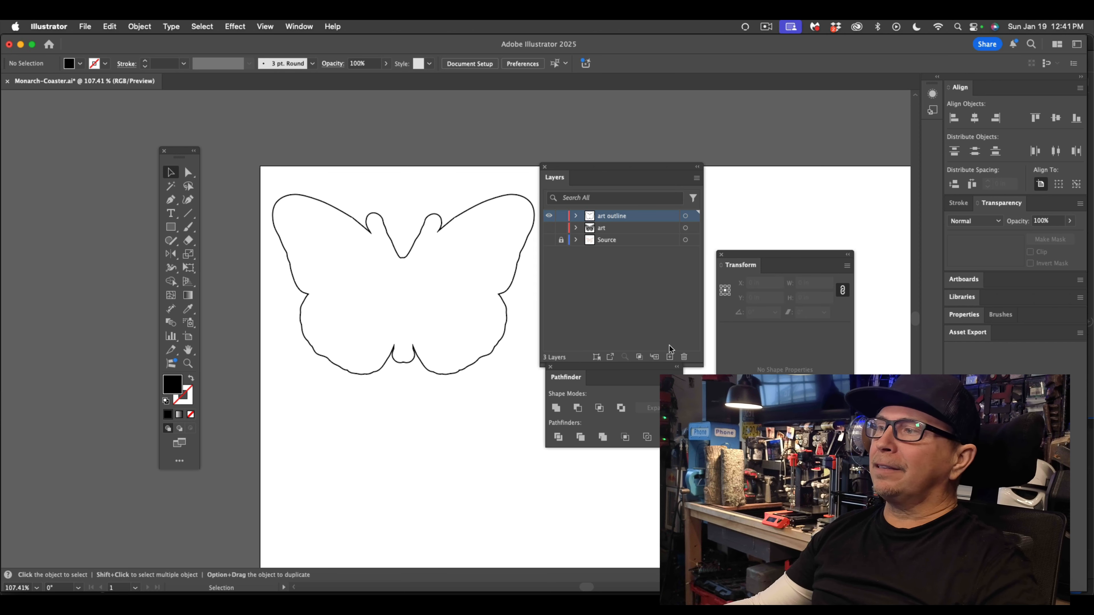
{"action": "left_click", "coordinate": [670, 356]}
{"action": "left_click_drag", "start_coordinate": [615, 214], "coordinate": [616, 248]}
{"action": "left_click", "coordinate": [109, 26]}
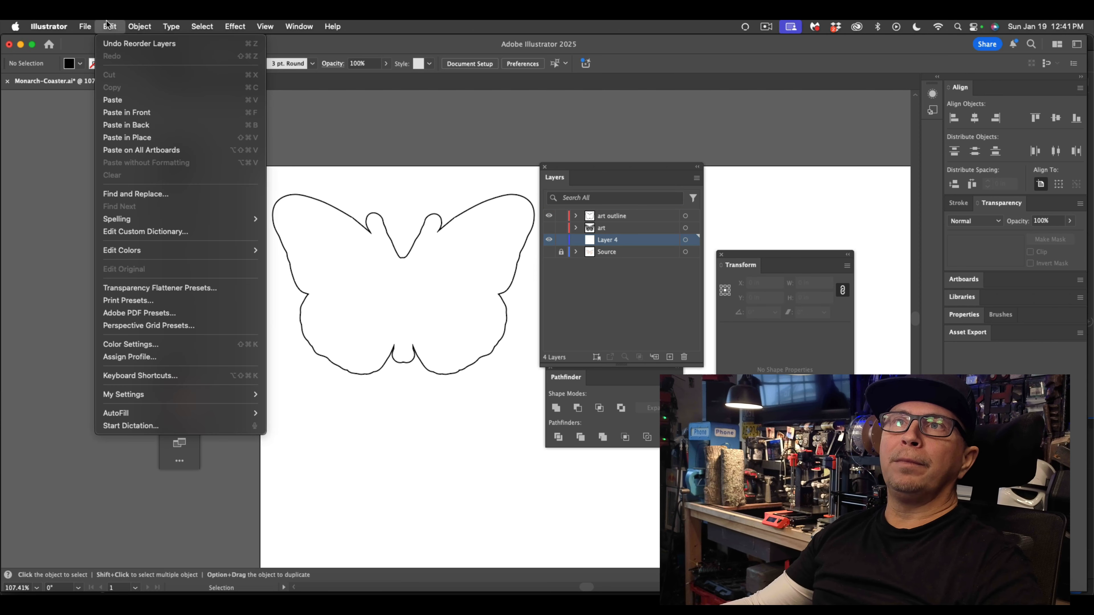
{"action": "left_click", "coordinate": [127, 125]}
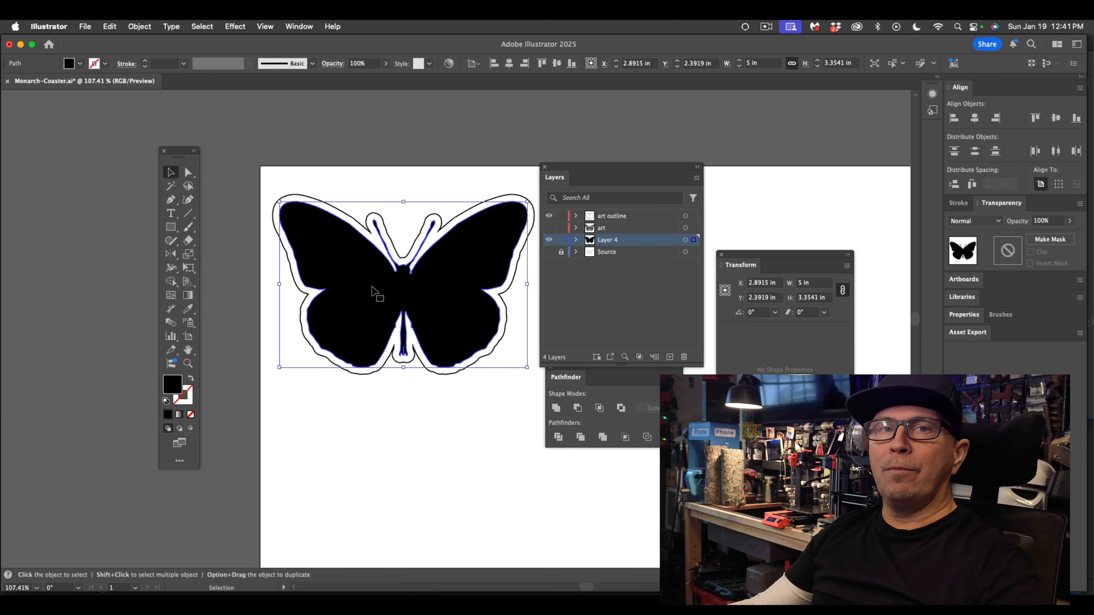
Step: Hide the layer holding the solid silhouette and rename it "inside-bittery-"
{"action": "left_click", "coordinate": [549, 240]}
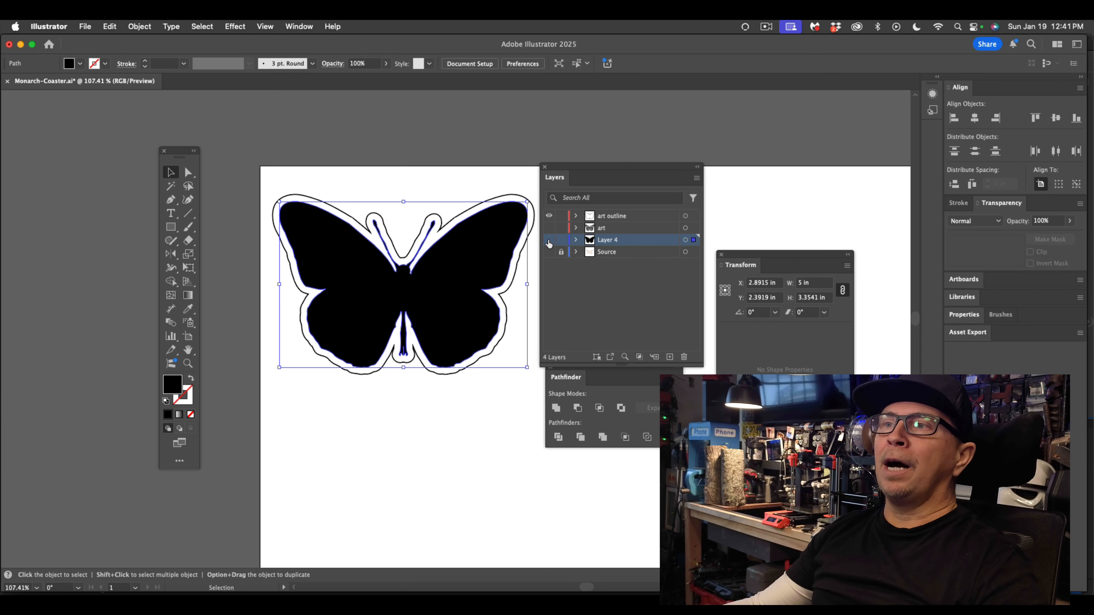
{"action": "double_click", "coordinate": [611, 245]}
{"action": "type", "text": "ins"}
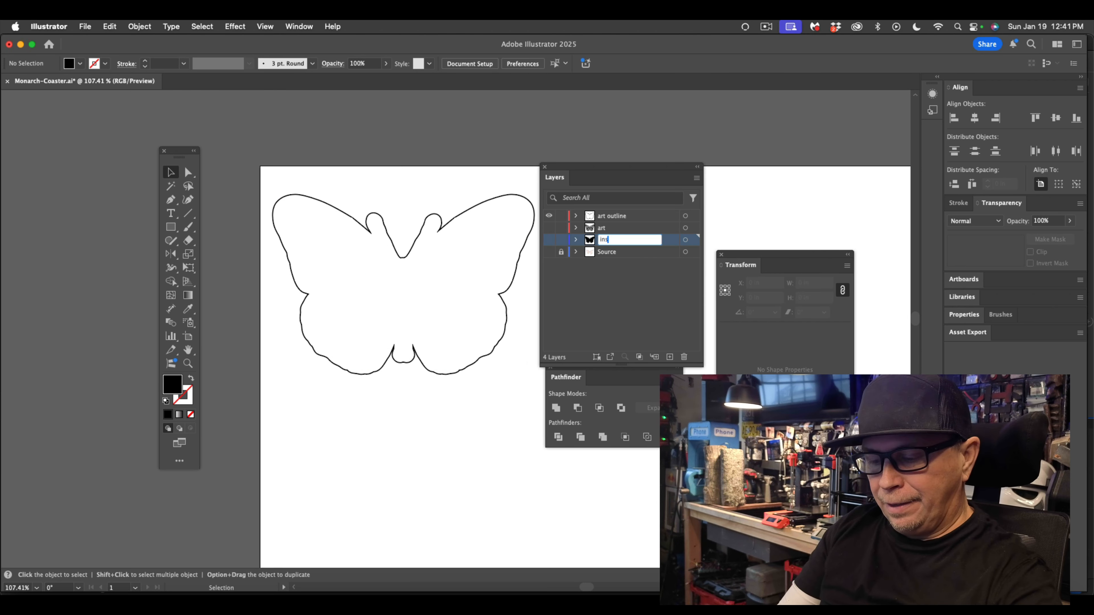
{"action": "type", "text": "ide-bitt"}
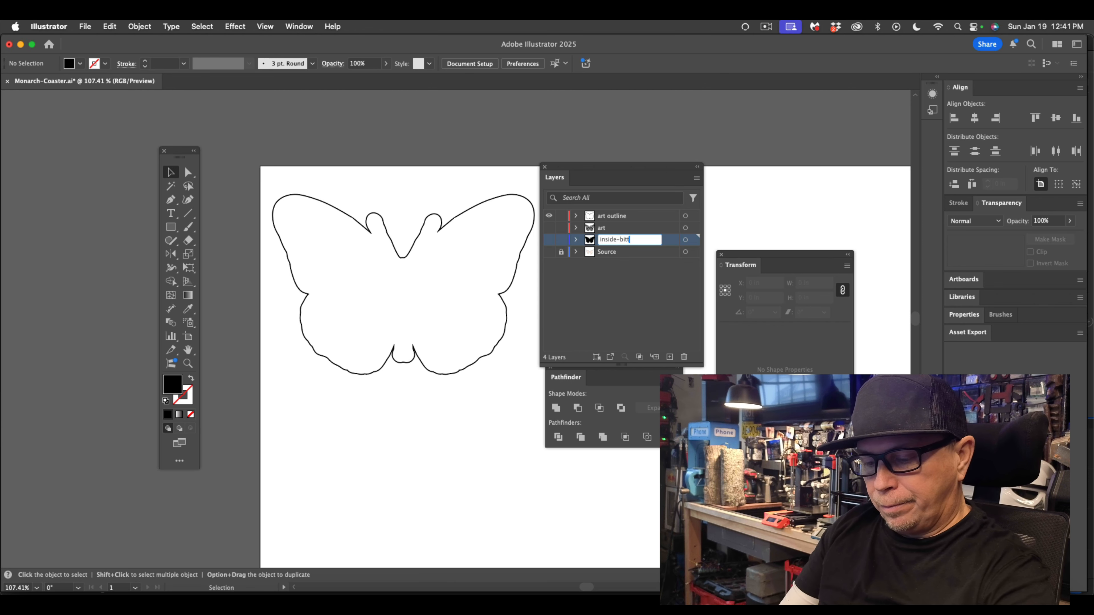
{"action": "type", "text": "ery-"}
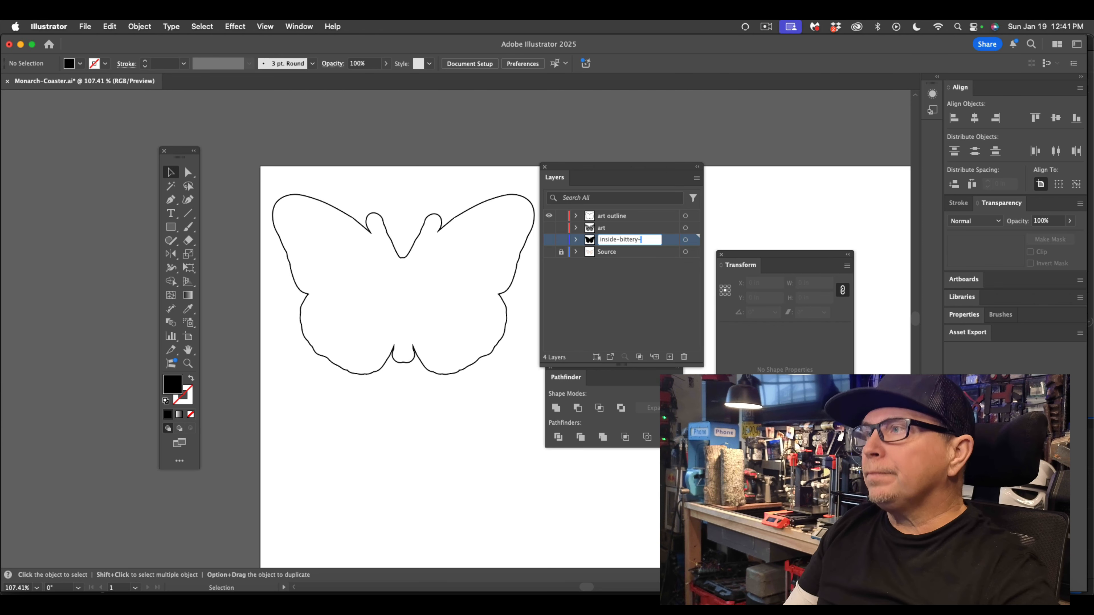
{"action": "key", "text": "Return"}
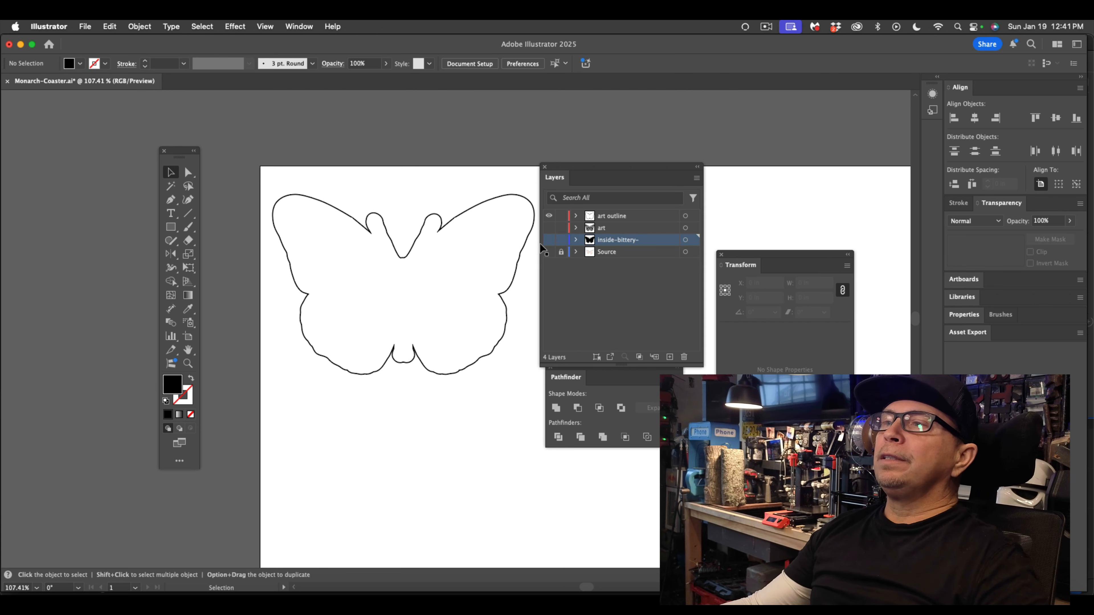
Step: Show the art layer and set the stroke of the outer offset outline to 4 pt
{"action": "left_click", "coordinate": [549, 228]}
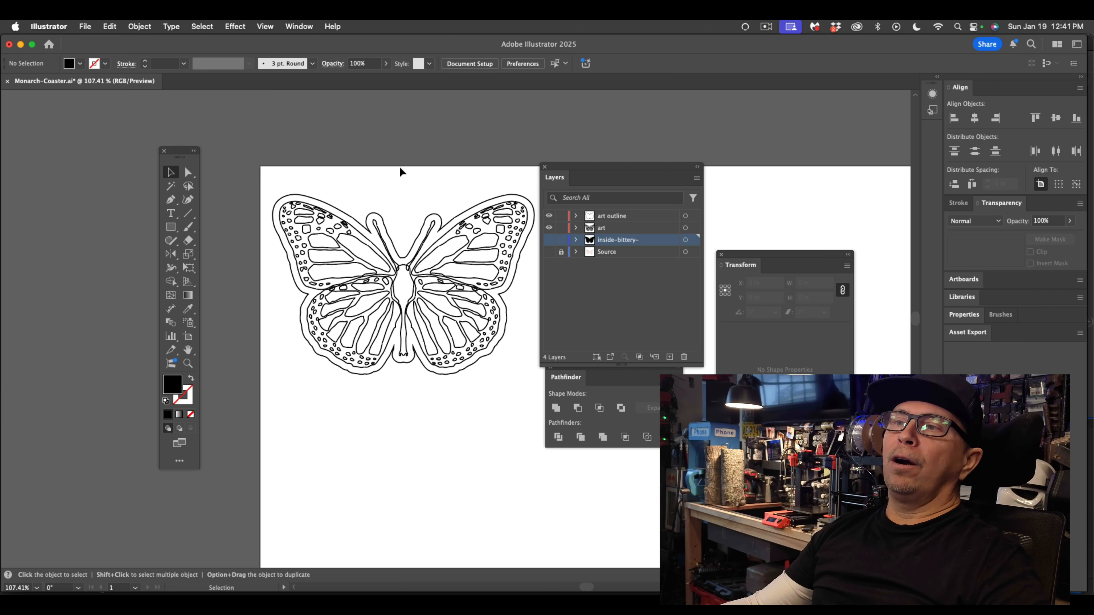
{"action": "left_click", "coordinate": [383, 219]}
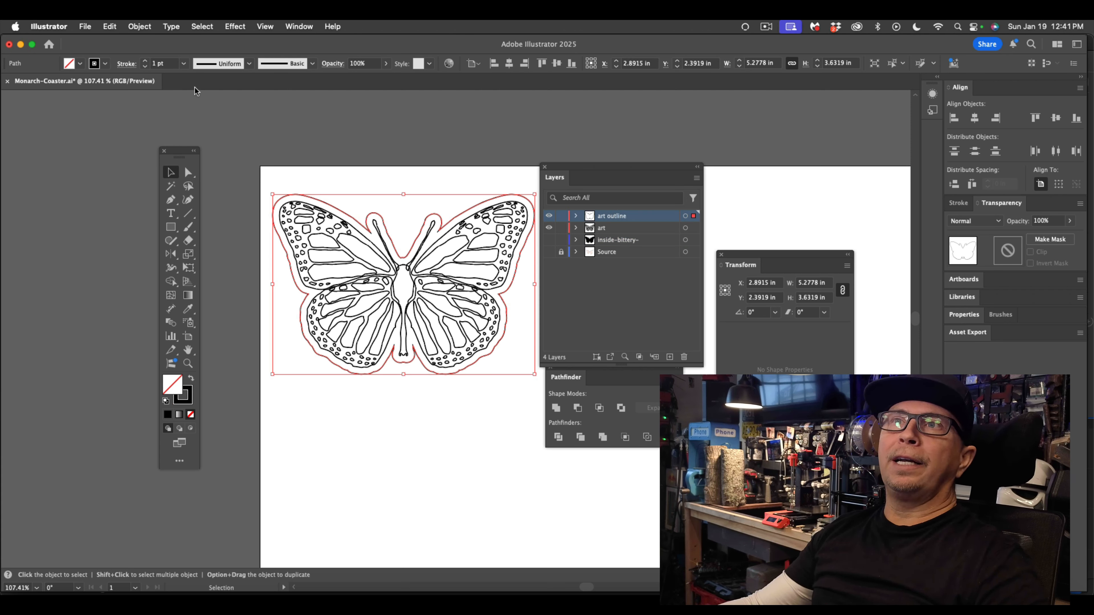
{"action": "left_click", "coordinate": [145, 60]}
{"action": "left_click", "coordinate": [145, 60]}
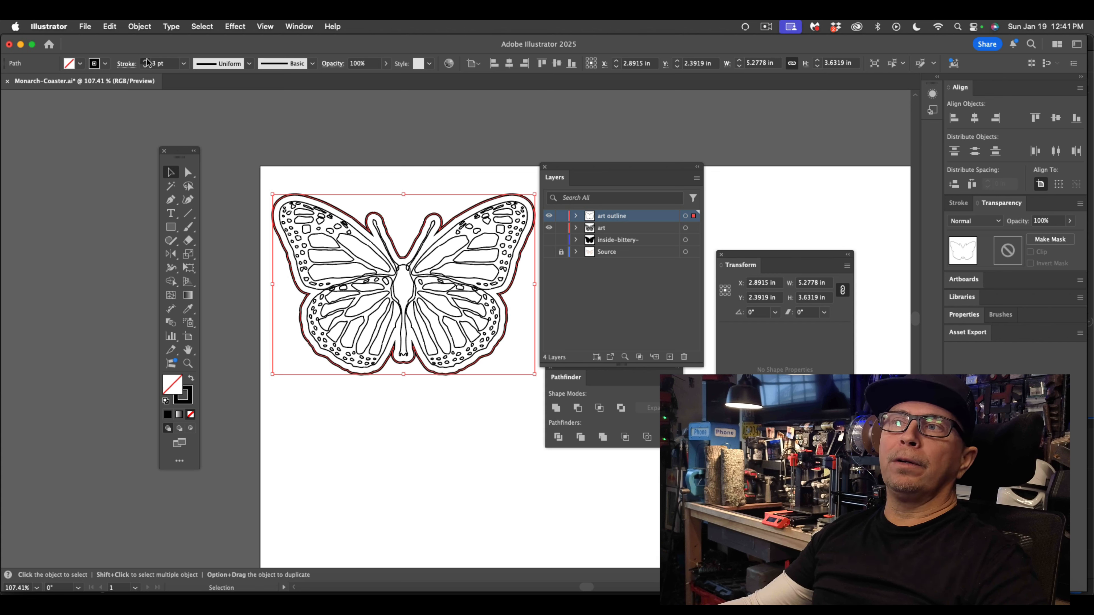
{"action": "left_click", "coordinate": [145, 61]}
{"action": "left_click", "coordinate": [326, 200]}
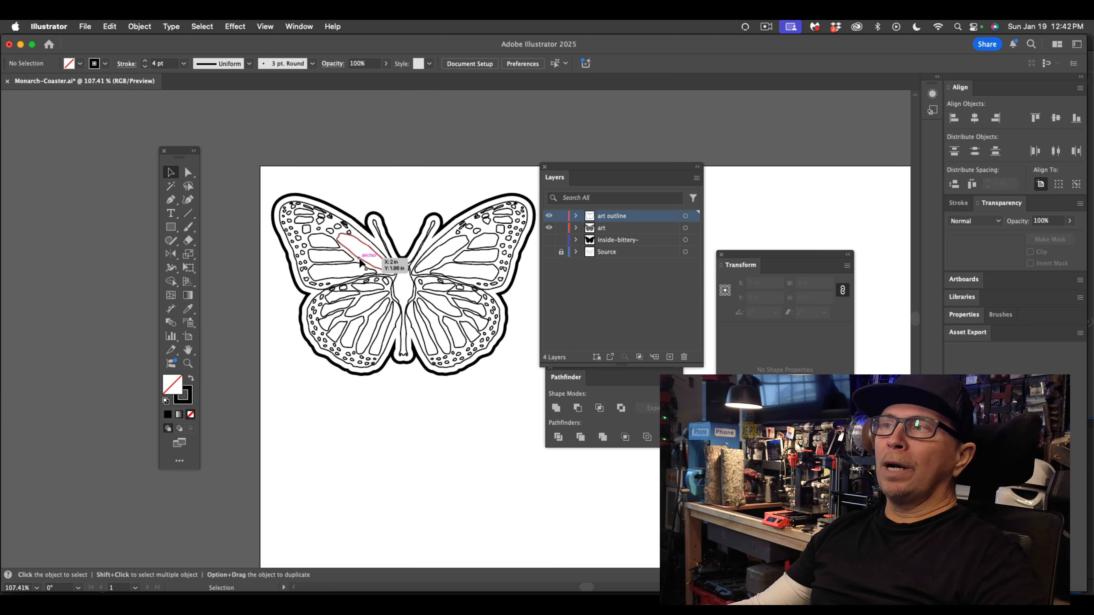
Step: Add a new layer above the art outline layer and name it "laser"
{"action": "left_click", "coordinate": [669, 355]}
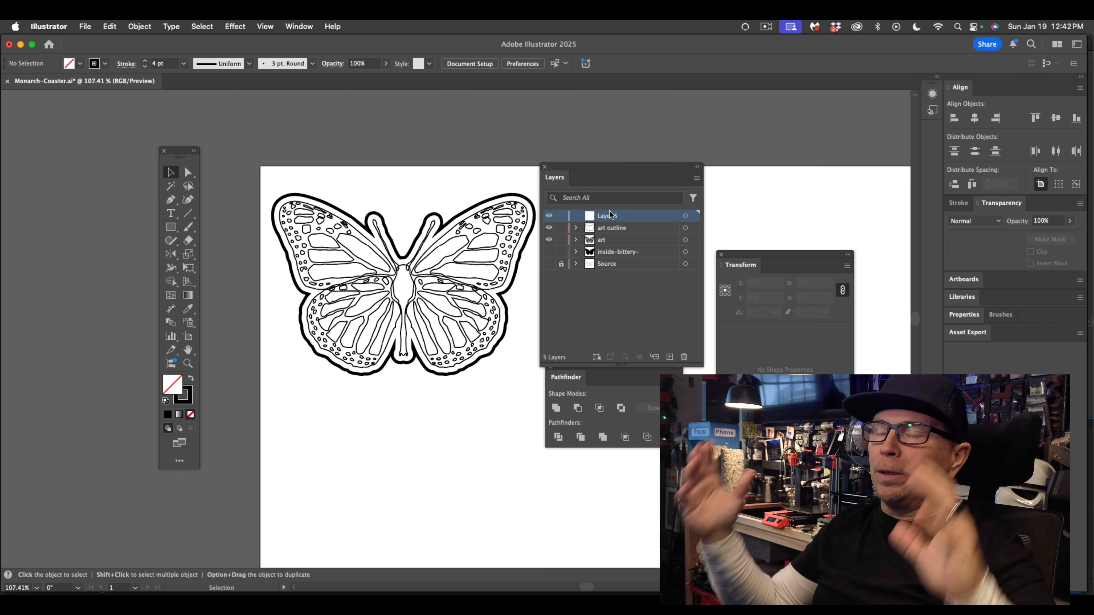
{"action": "double_click", "coordinate": [609, 216]}
{"action": "type", "text": "la"}
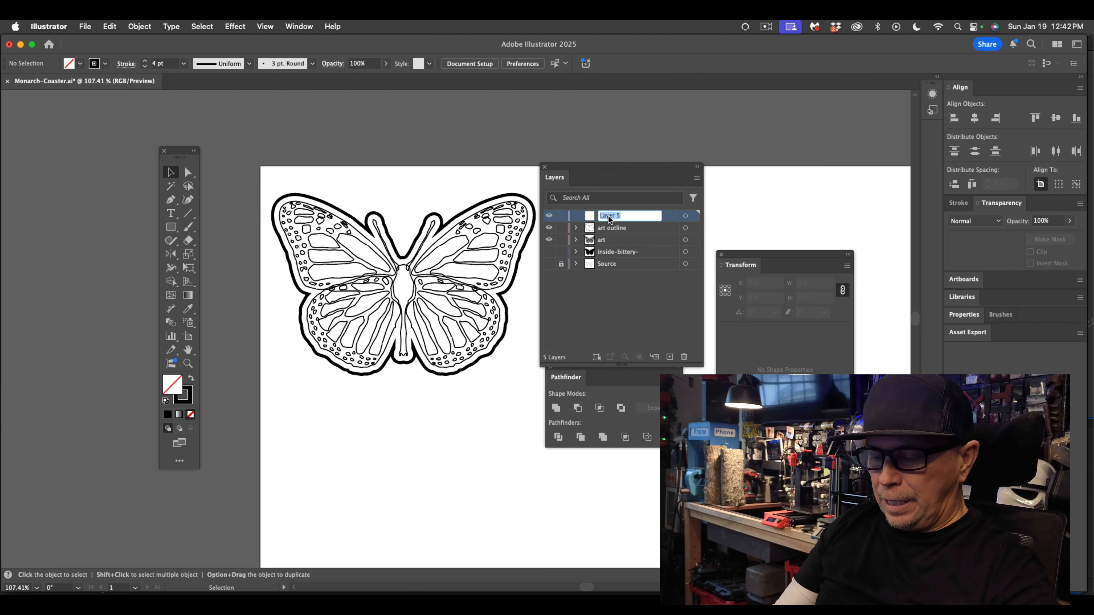
{"action": "type", "text": "ser"}
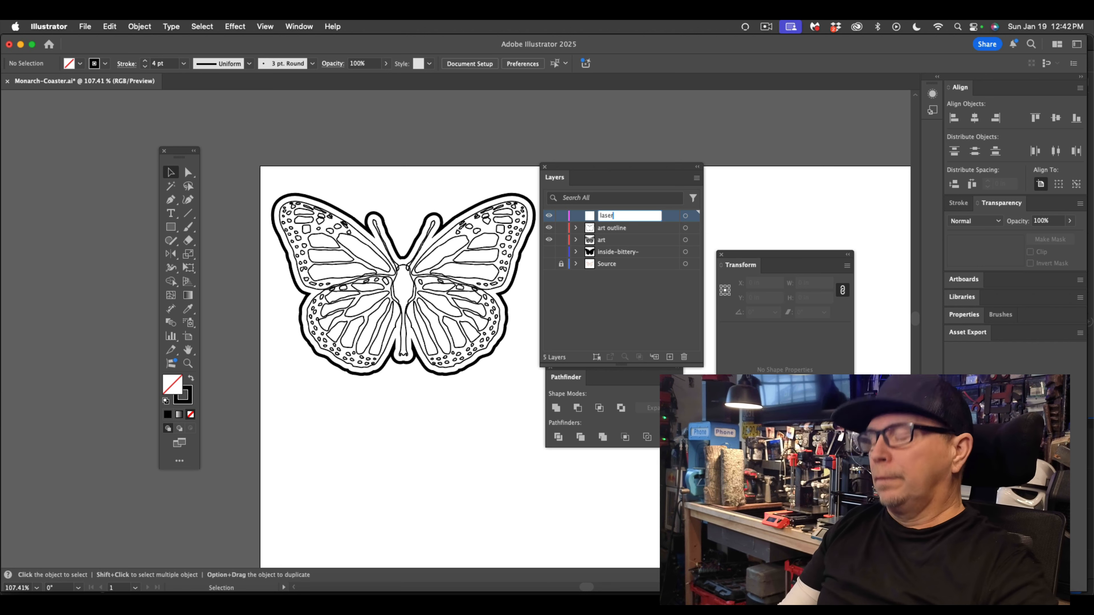
{"action": "key", "text": "Return"}
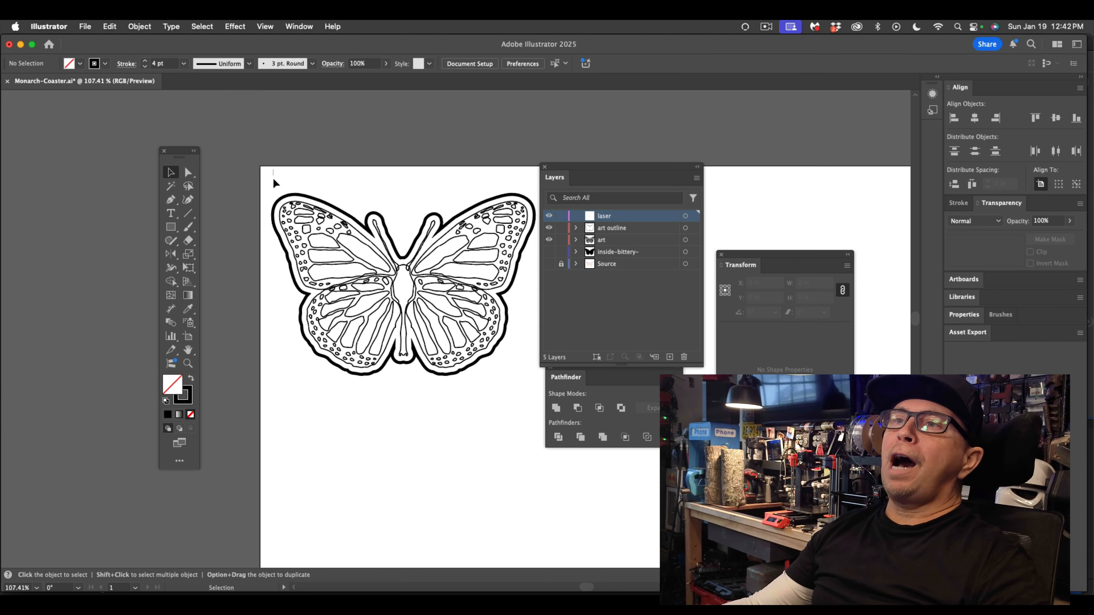
Step: Try recolouring all strokes of the butterfly artwork to magenta EC00FF, and undo the colour change
{"action": "left_click_drag", "start_coordinate": [273, 169], "coordinate": [529, 379]}
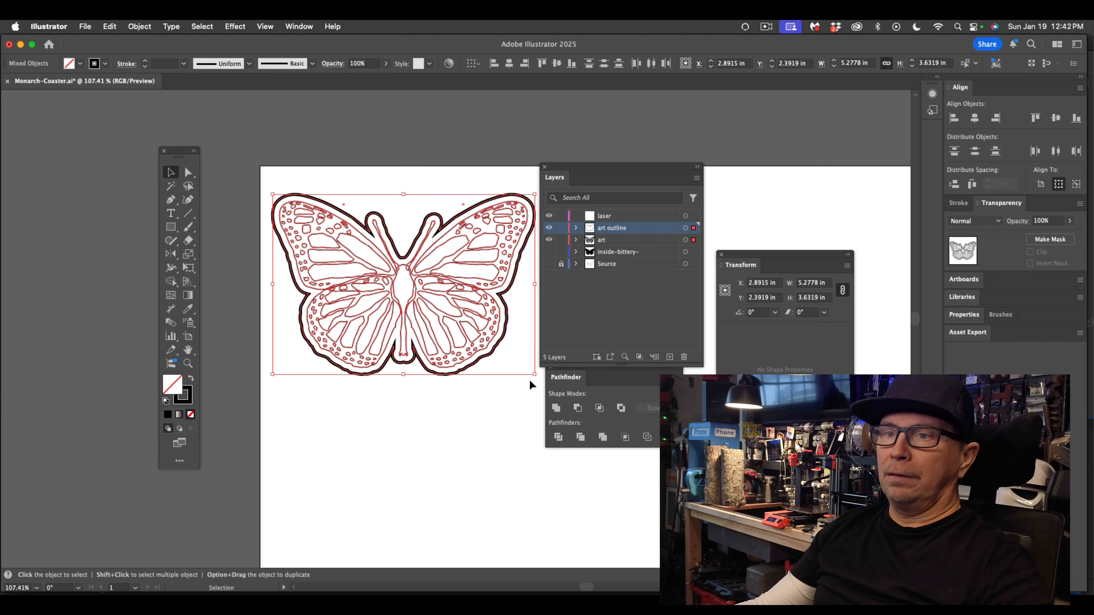
{"action": "double_click", "coordinate": [188, 399]}
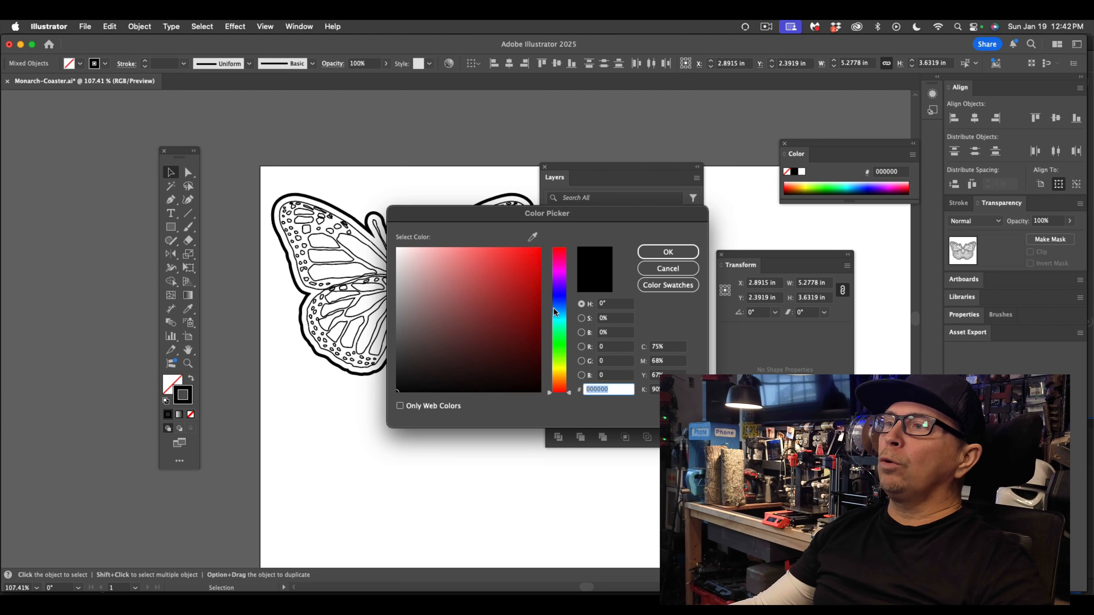
{"action": "left_click_drag", "start_coordinate": [555, 313], "coordinate": [556, 275]}
{"action": "left_click", "coordinate": [540, 249]}
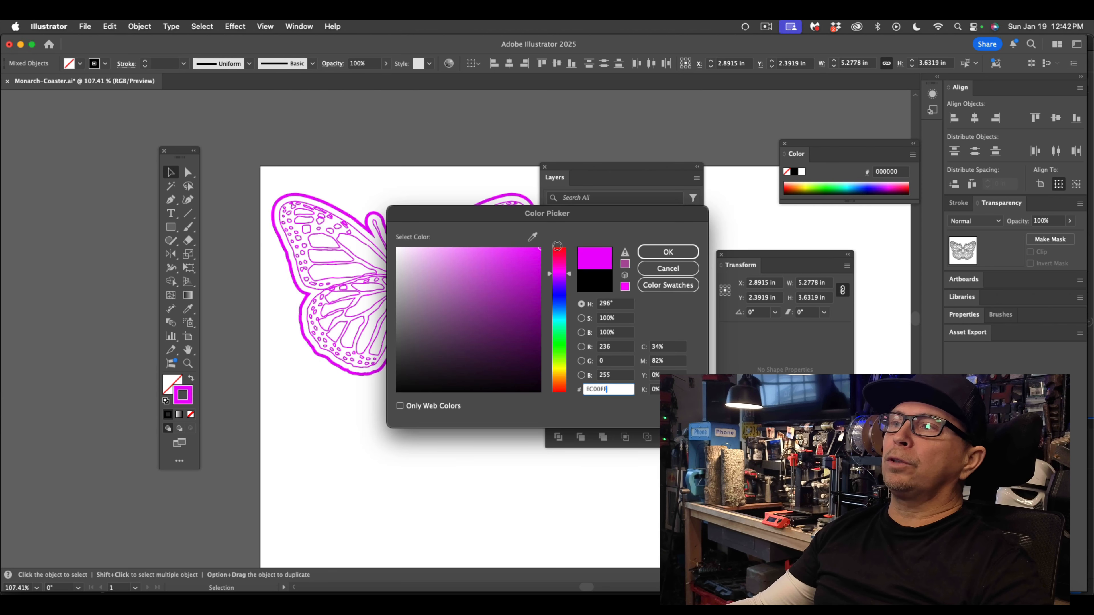
{"action": "left_click", "coordinate": [649, 255]}
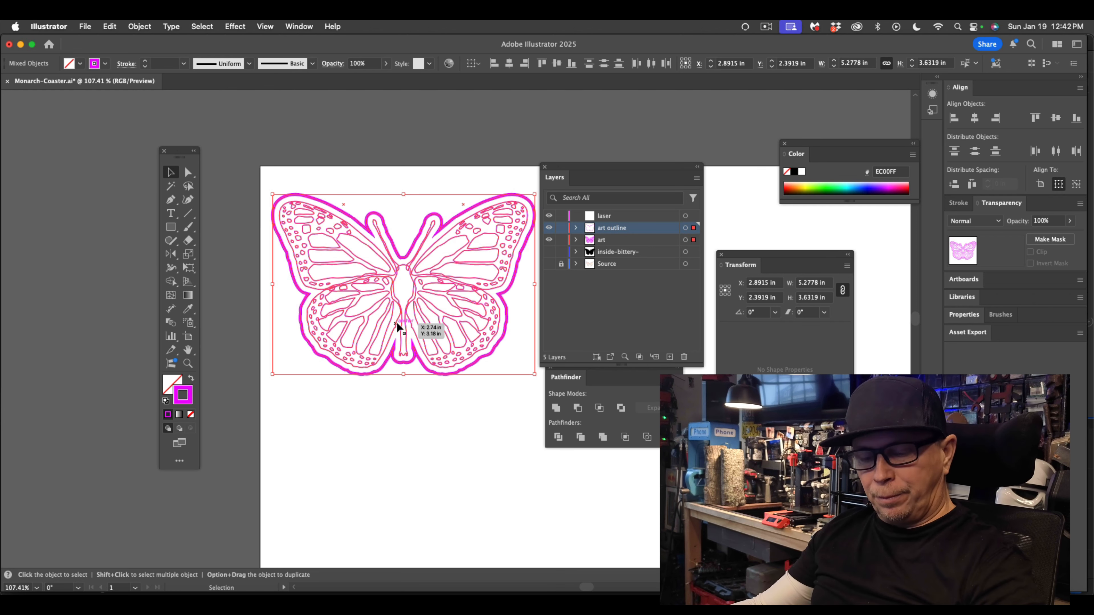
{"action": "key", "text": "super+z"}
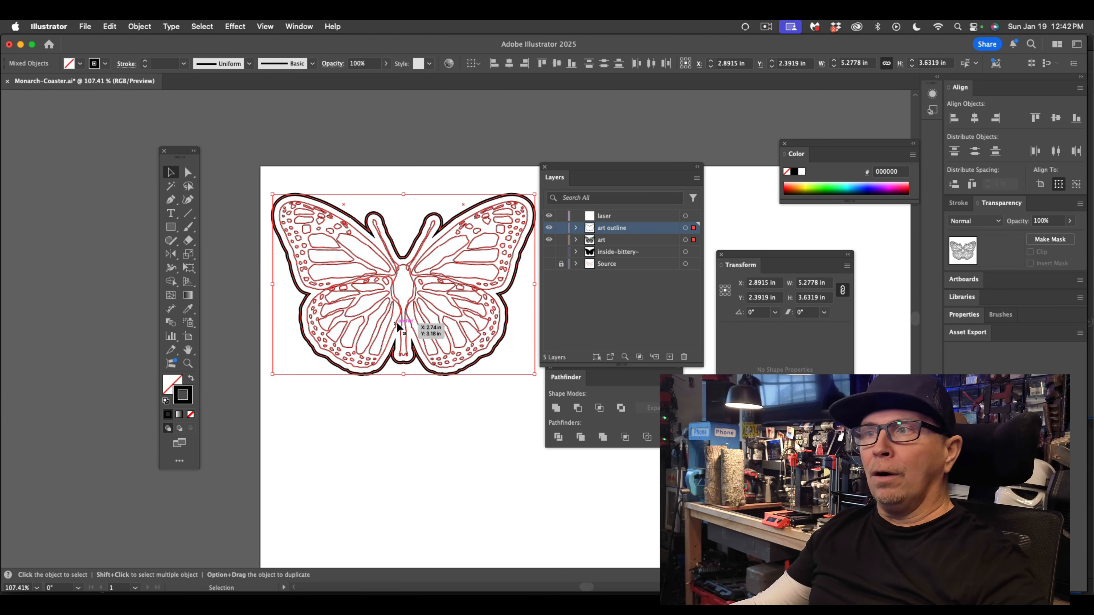
Step: Hide the art outline and art layers and paste a copy of their butterfly artwork in front on the laser layer
{"action": "left_click", "coordinate": [550, 227]}
{"action": "left_click", "coordinate": [549, 239]}
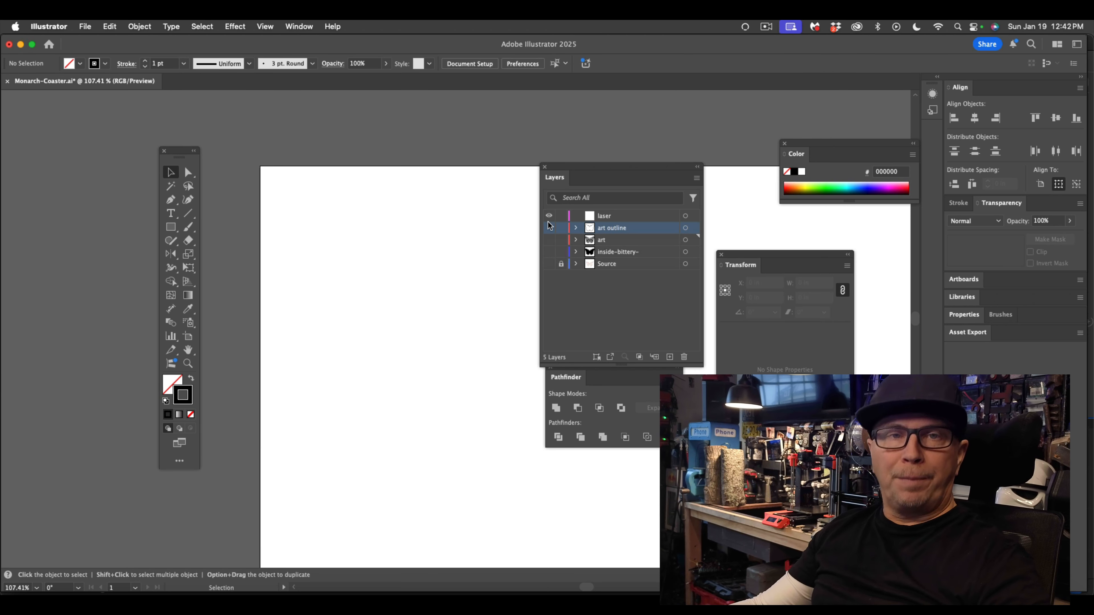
{"action": "left_click", "coordinate": [624, 217]}
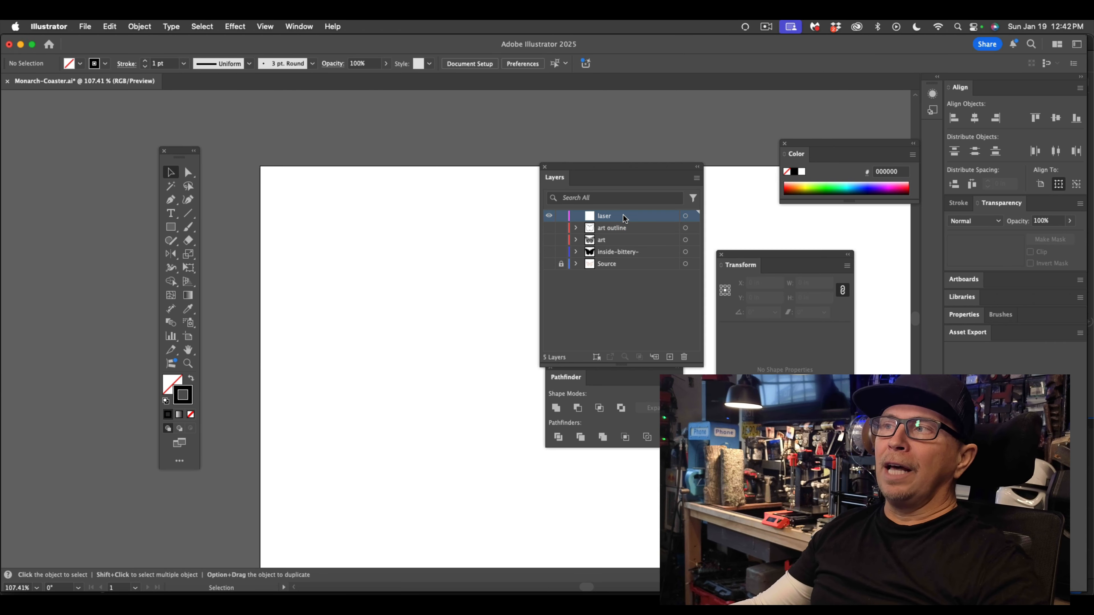
{"action": "left_click", "coordinate": [113, 26]}
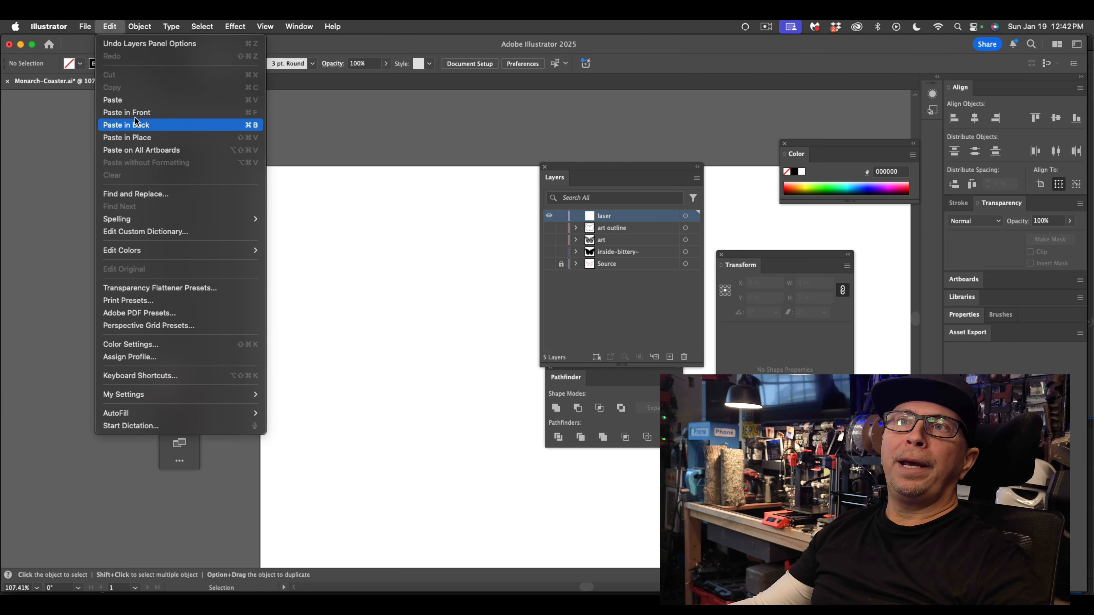
{"action": "left_click", "coordinate": [125, 113]}
{"action": "left_click", "coordinate": [375, 125]}
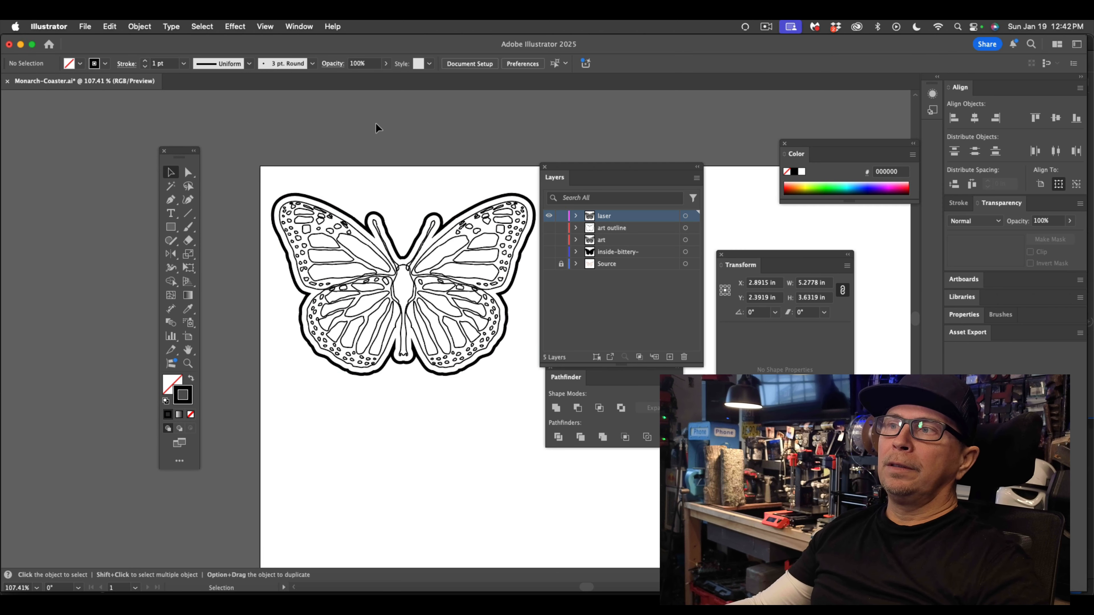
Step: Recolour all butterfly strokes on the laser layer to bright blue 00C9FF and convert them to filled outlines
{"action": "left_click_drag", "start_coordinate": [300, 168], "coordinate": [515, 362]}
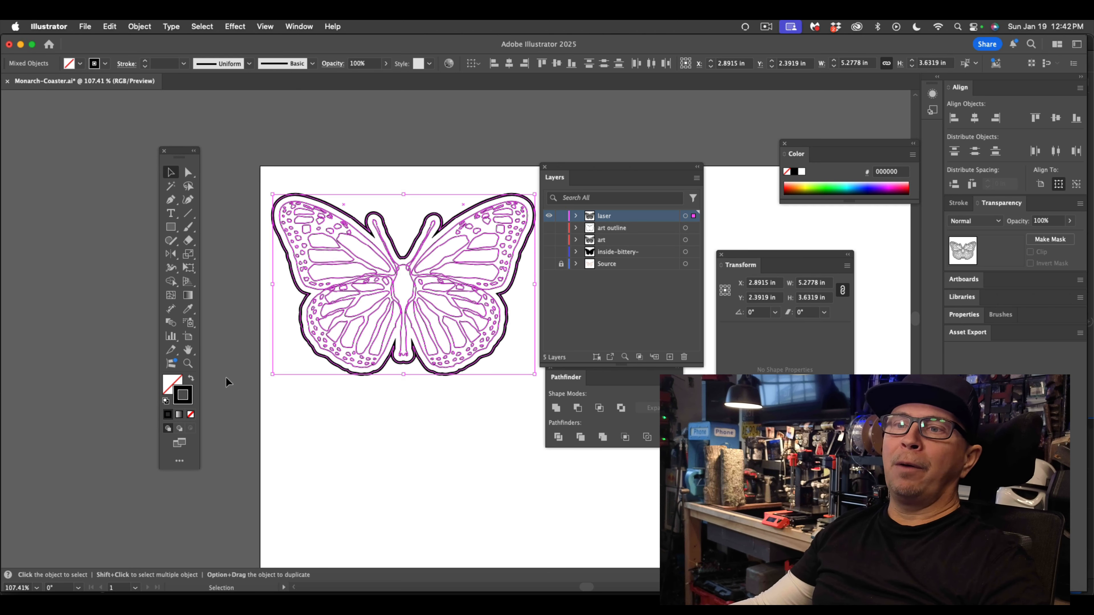
{"action": "double_click", "coordinate": [183, 397]}
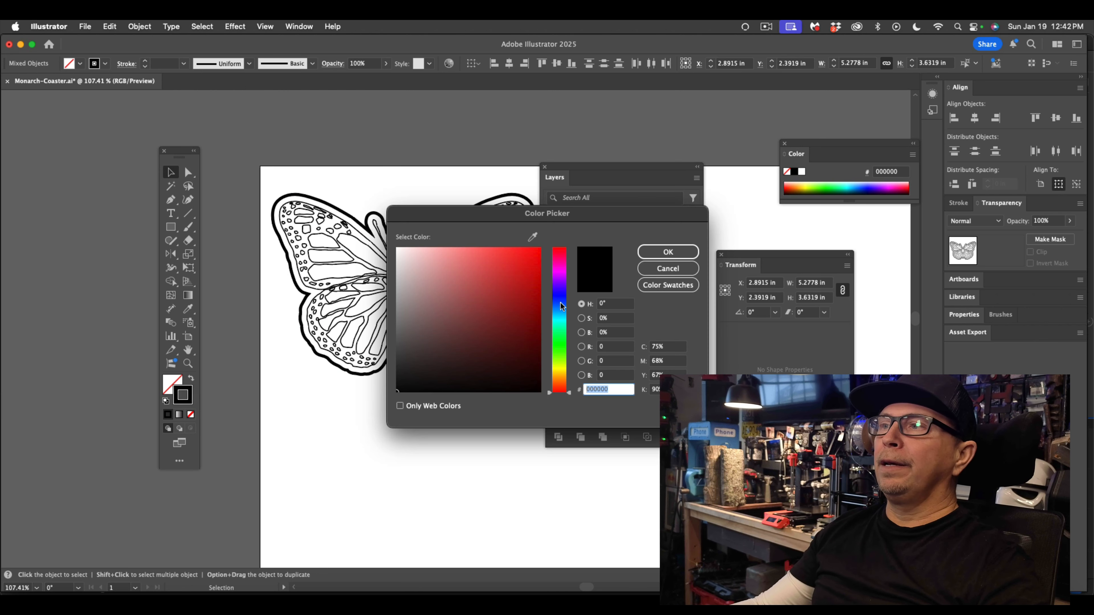
{"action": "mouse_move", "coordinate": [561, 302]}
{"action": "left_mouse_down"}
{"action": "mouse_move", "coordinate": [560, 264]}
{"action": "mouse_move", "coordinate": [560, 304]}
{"action": "left_mouse_up"}
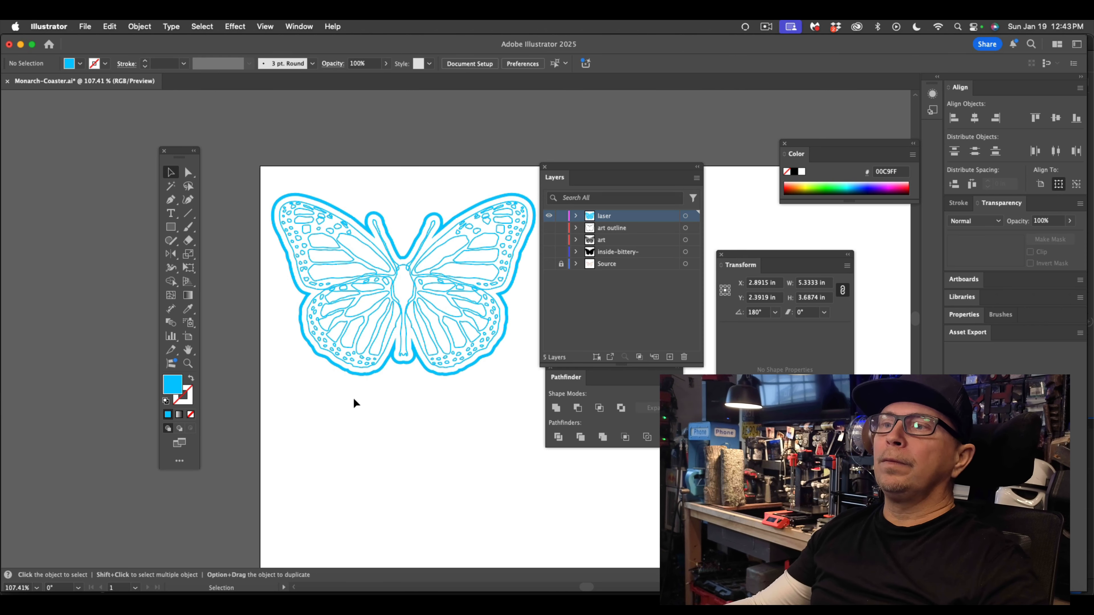